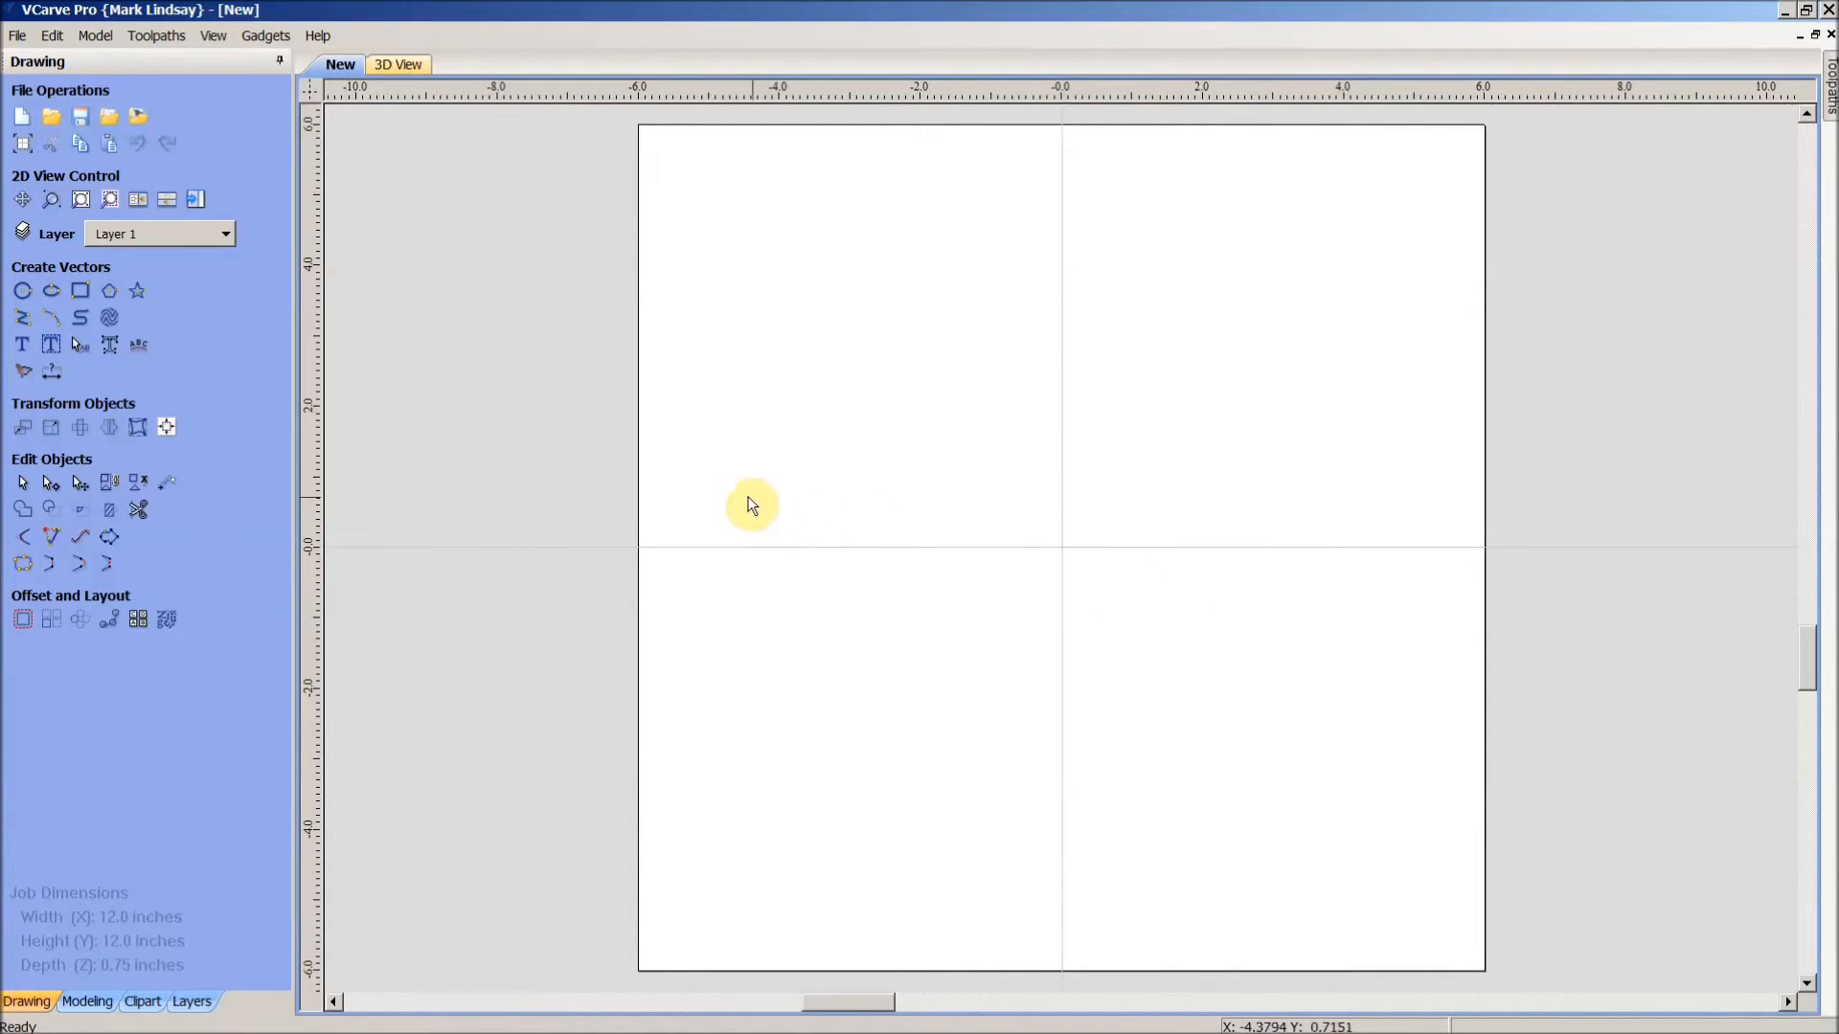
# - Create the text 'This Is Sample Text' on the page with Draw Text
pyautogui.click(22, 351)
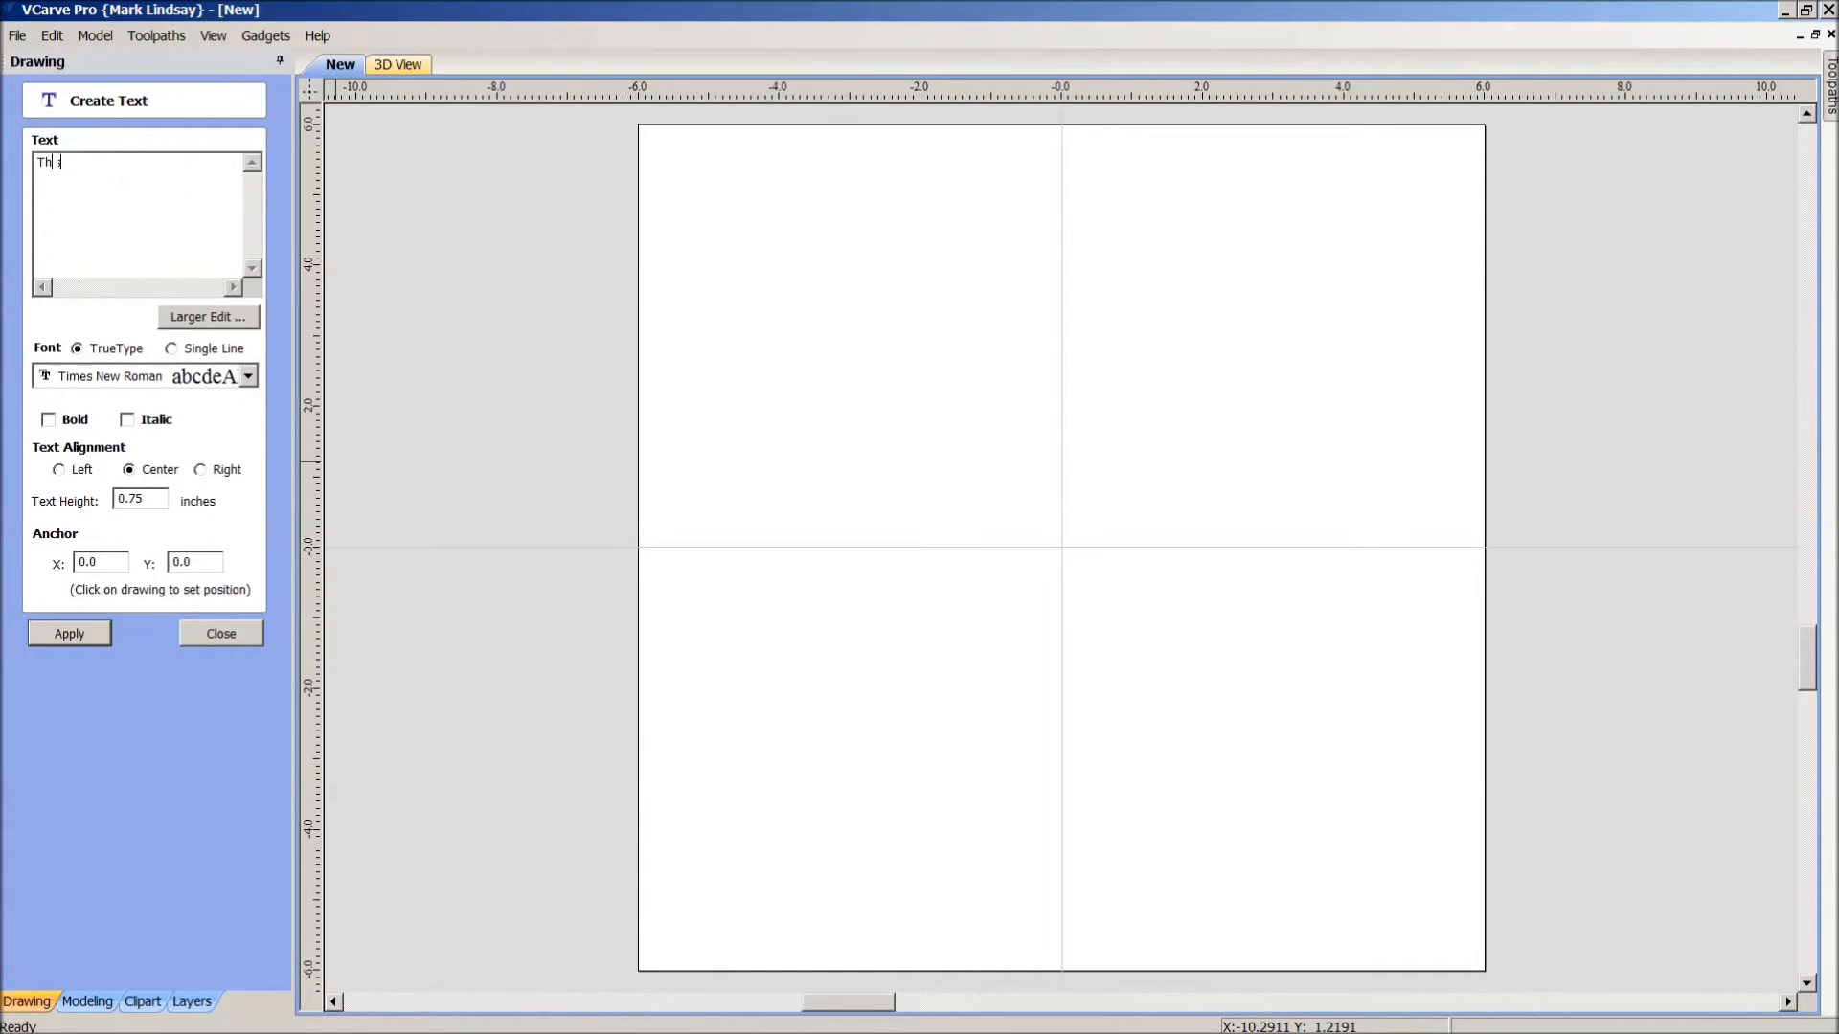
pyautogui.write('is Is Sample Text')
pyautogui.click(82, 636)
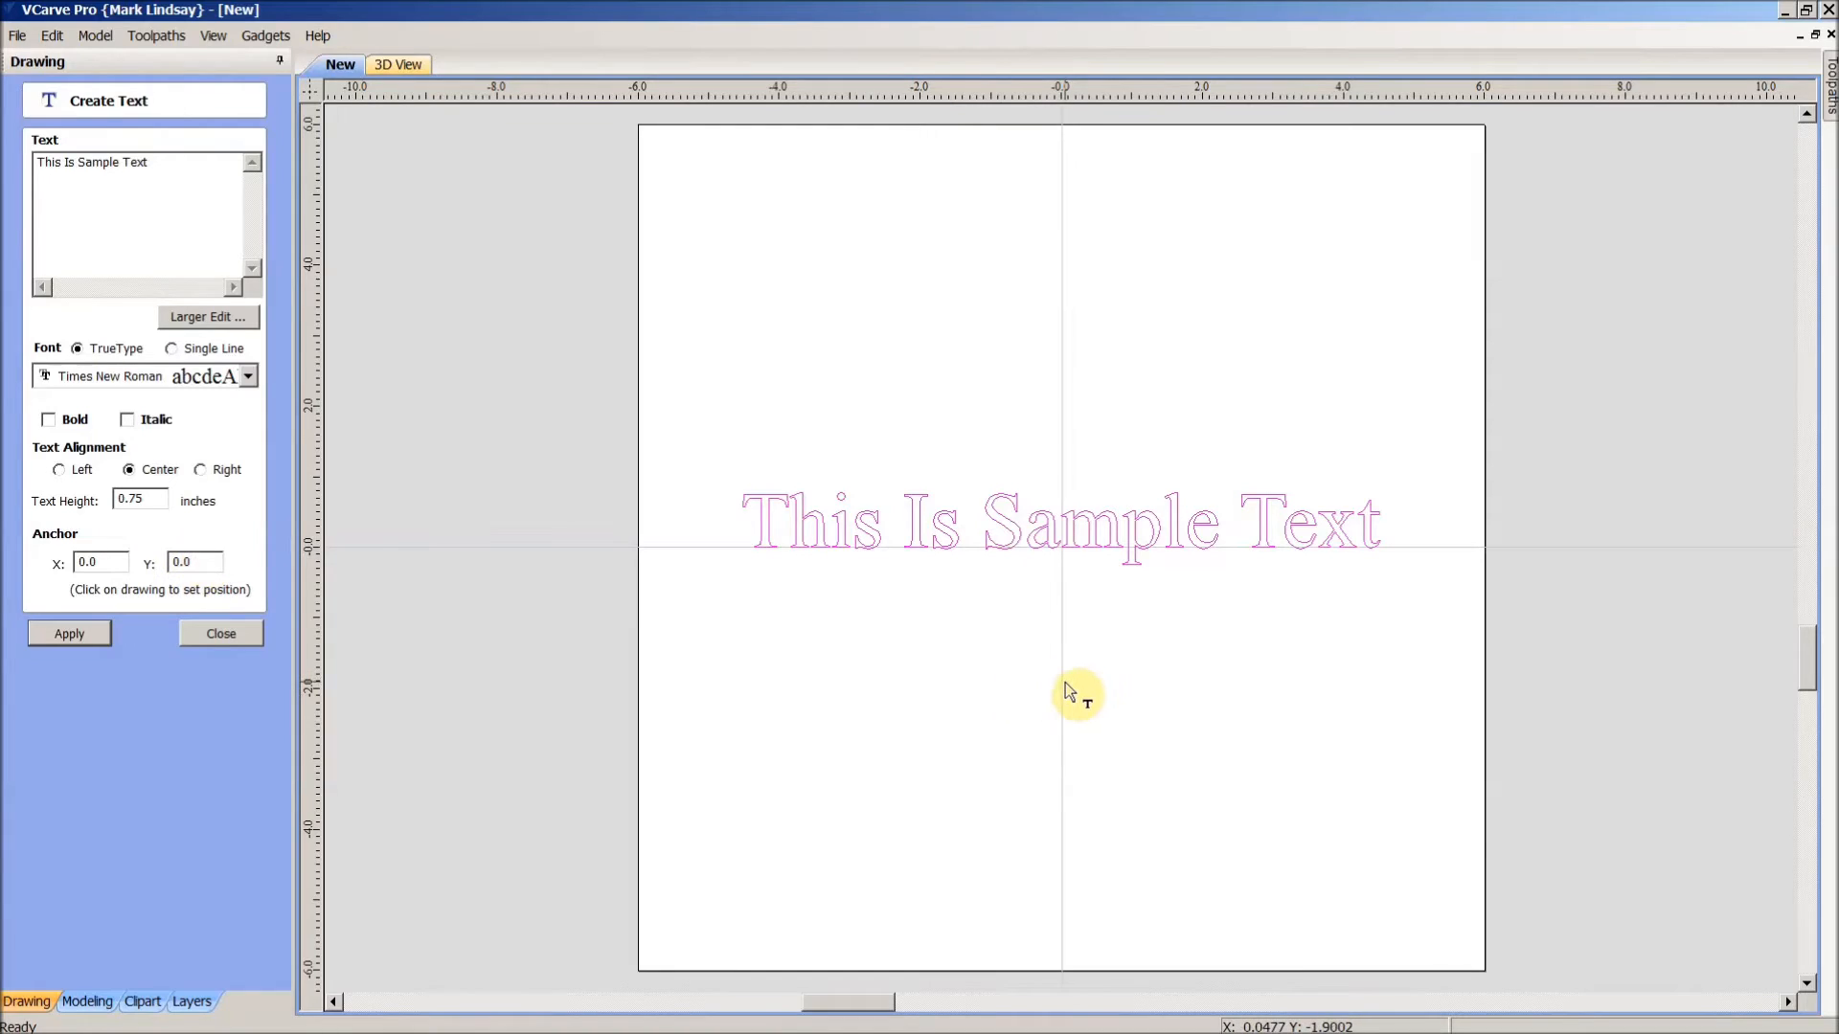
# - Break the text into four lines, This / Is / Sample / Text, and apply
pyautogui.click(78, 163)
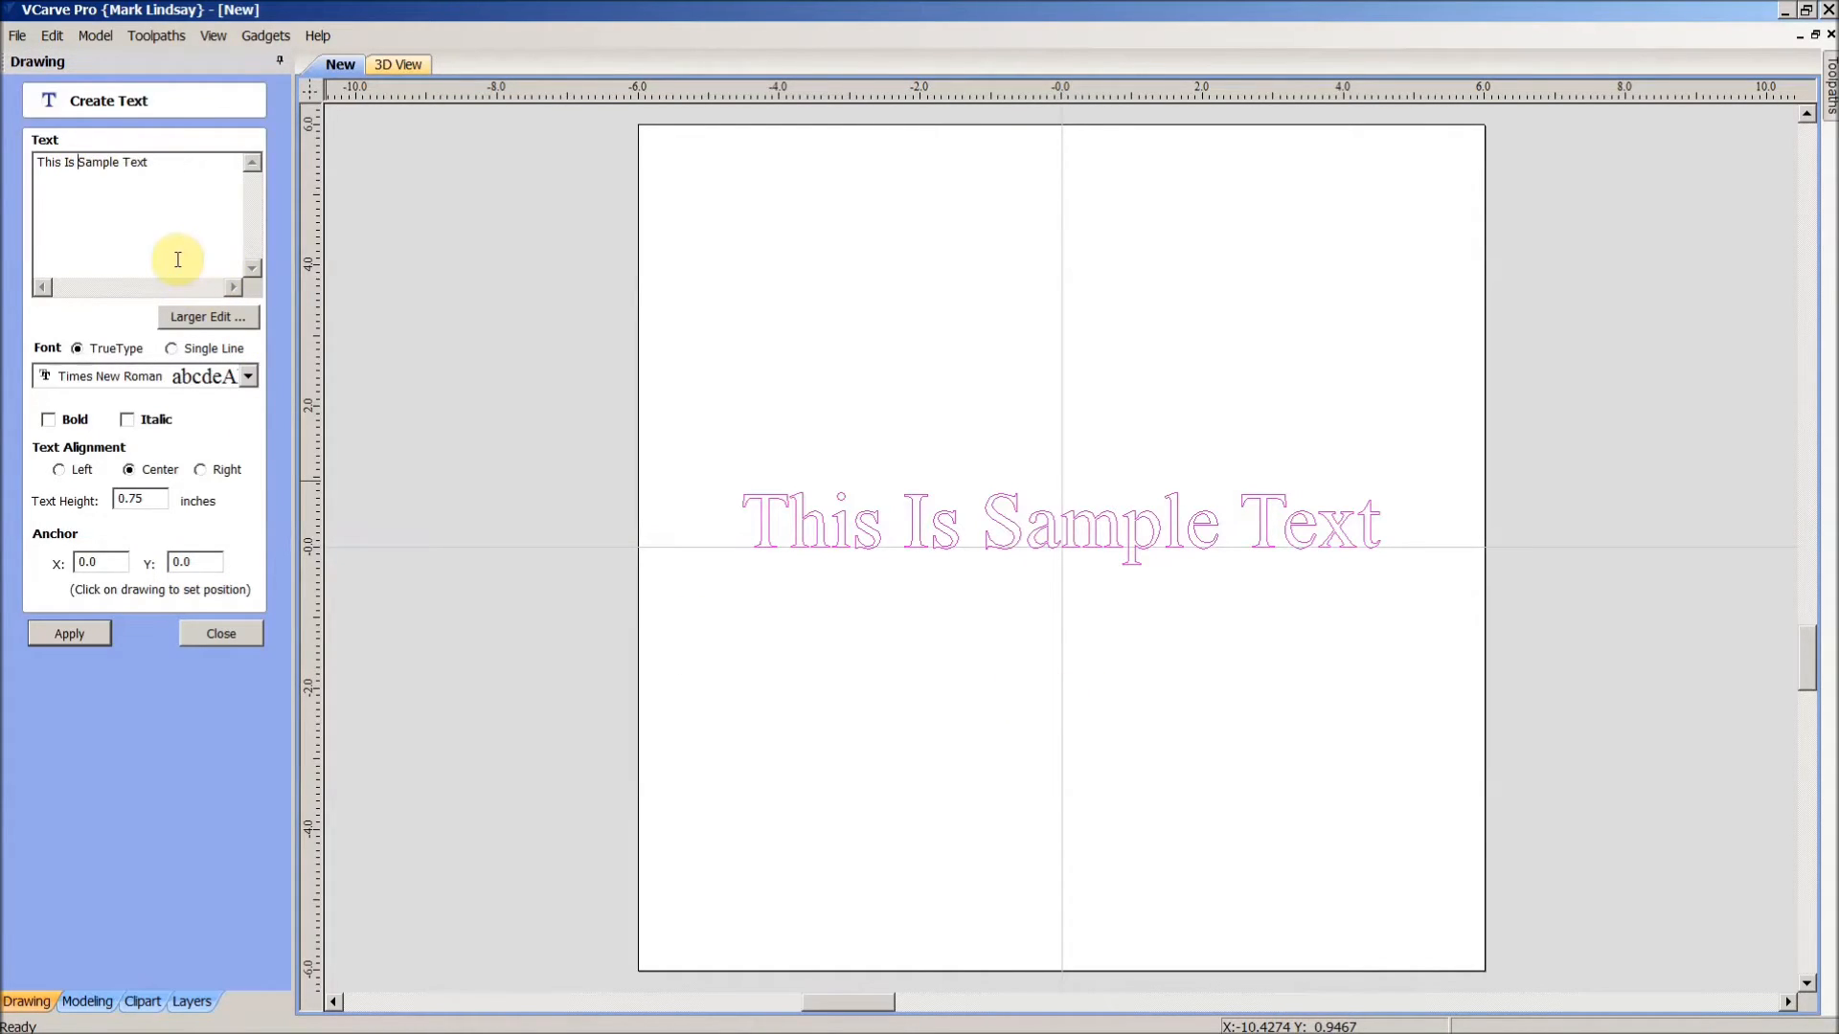
pyautogui.press('BackSpace')
pyautogui.press('Return')
pyautogui.click(71, 635)
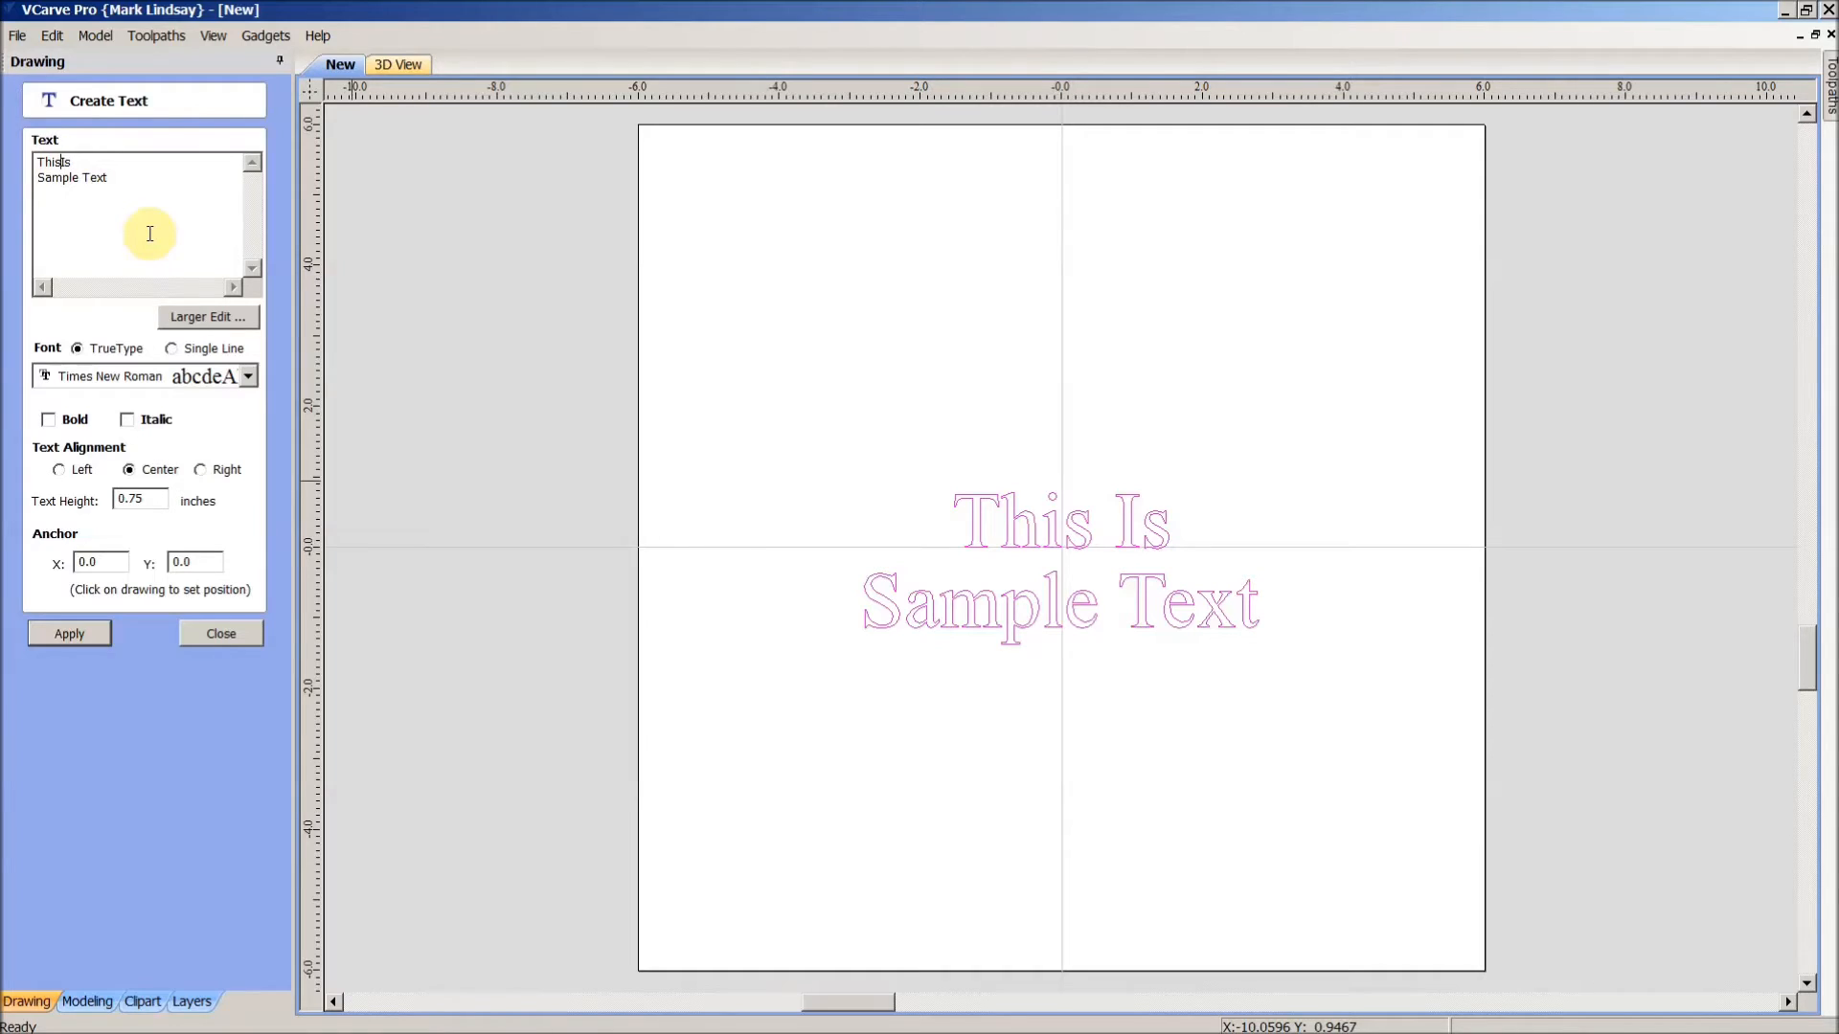
pyautogui.press('Return')
pyautogui.click(84, 190)
pyautogui.press('Delete')
pyautogui.press('Return')
pyautogui.click(65, 634)
pyautogui.click(213, 632)
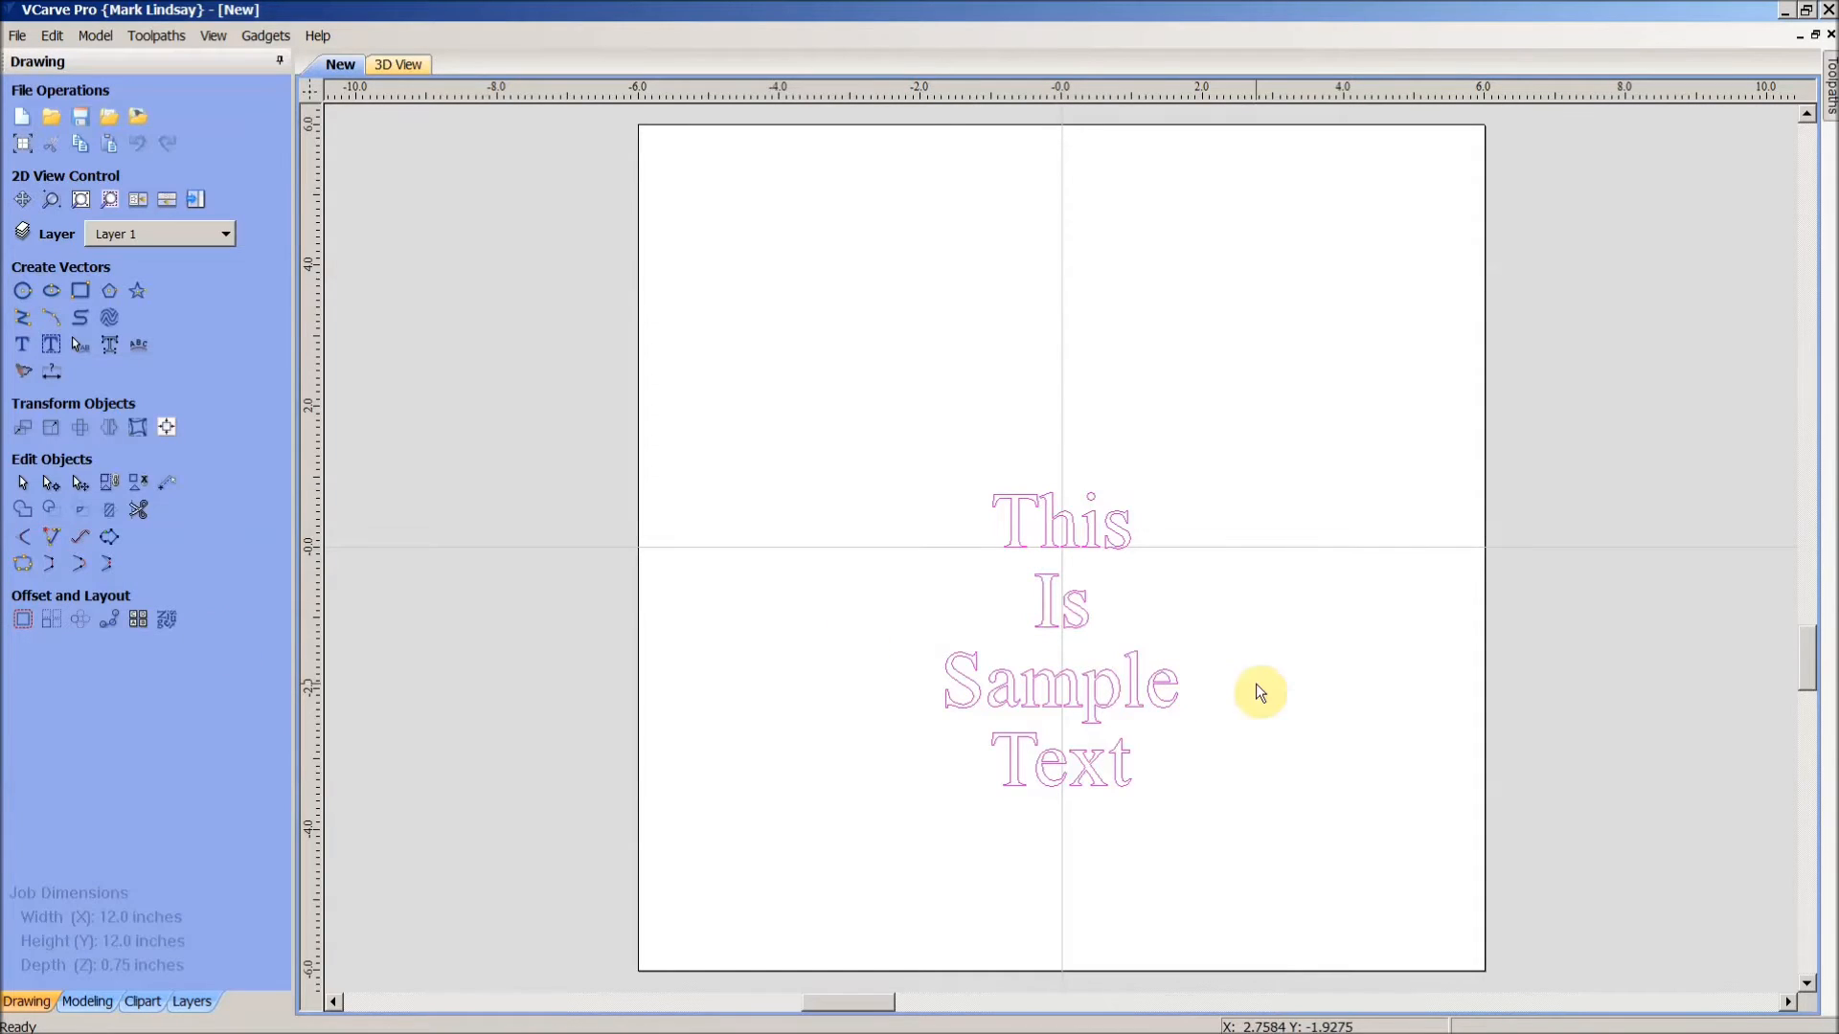
# - Break the text block into separate line objects
pyautogui.click(1261, 461)
pyautogui.click(1072, 532)
pyautogui.rightClick(1072, 530)
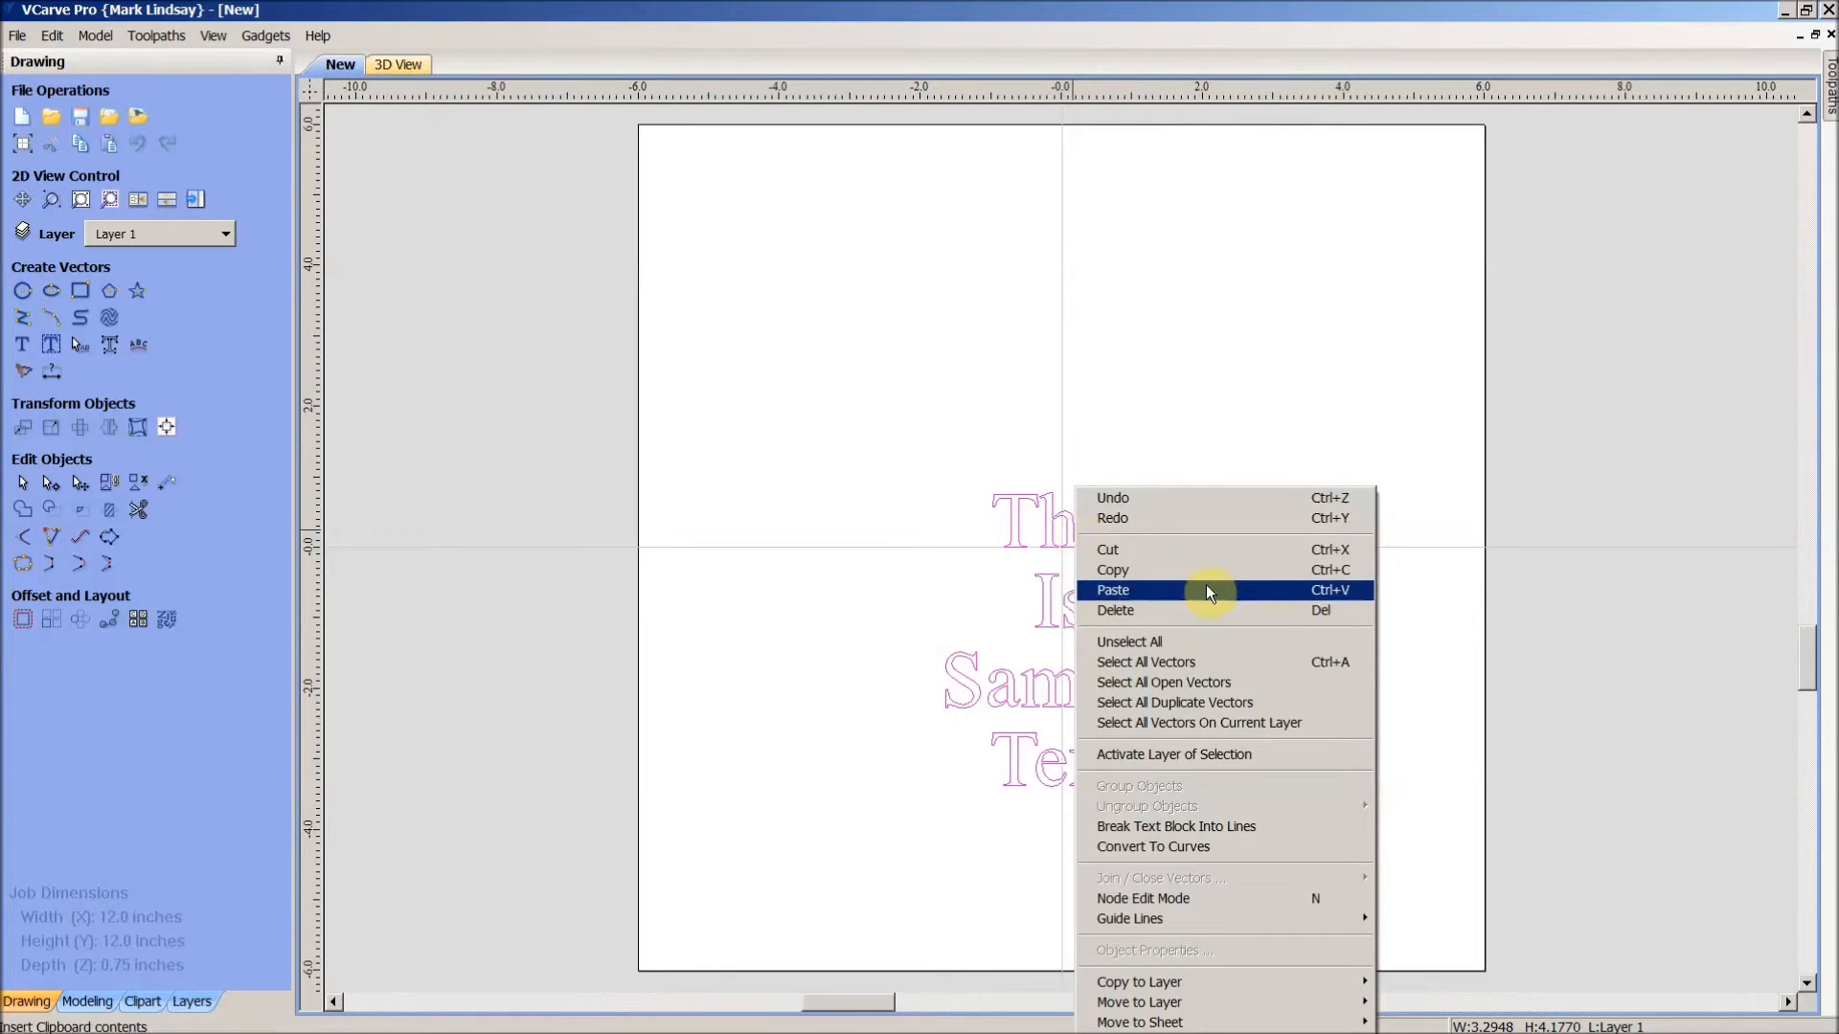
pyautogui.click(1260, 826)
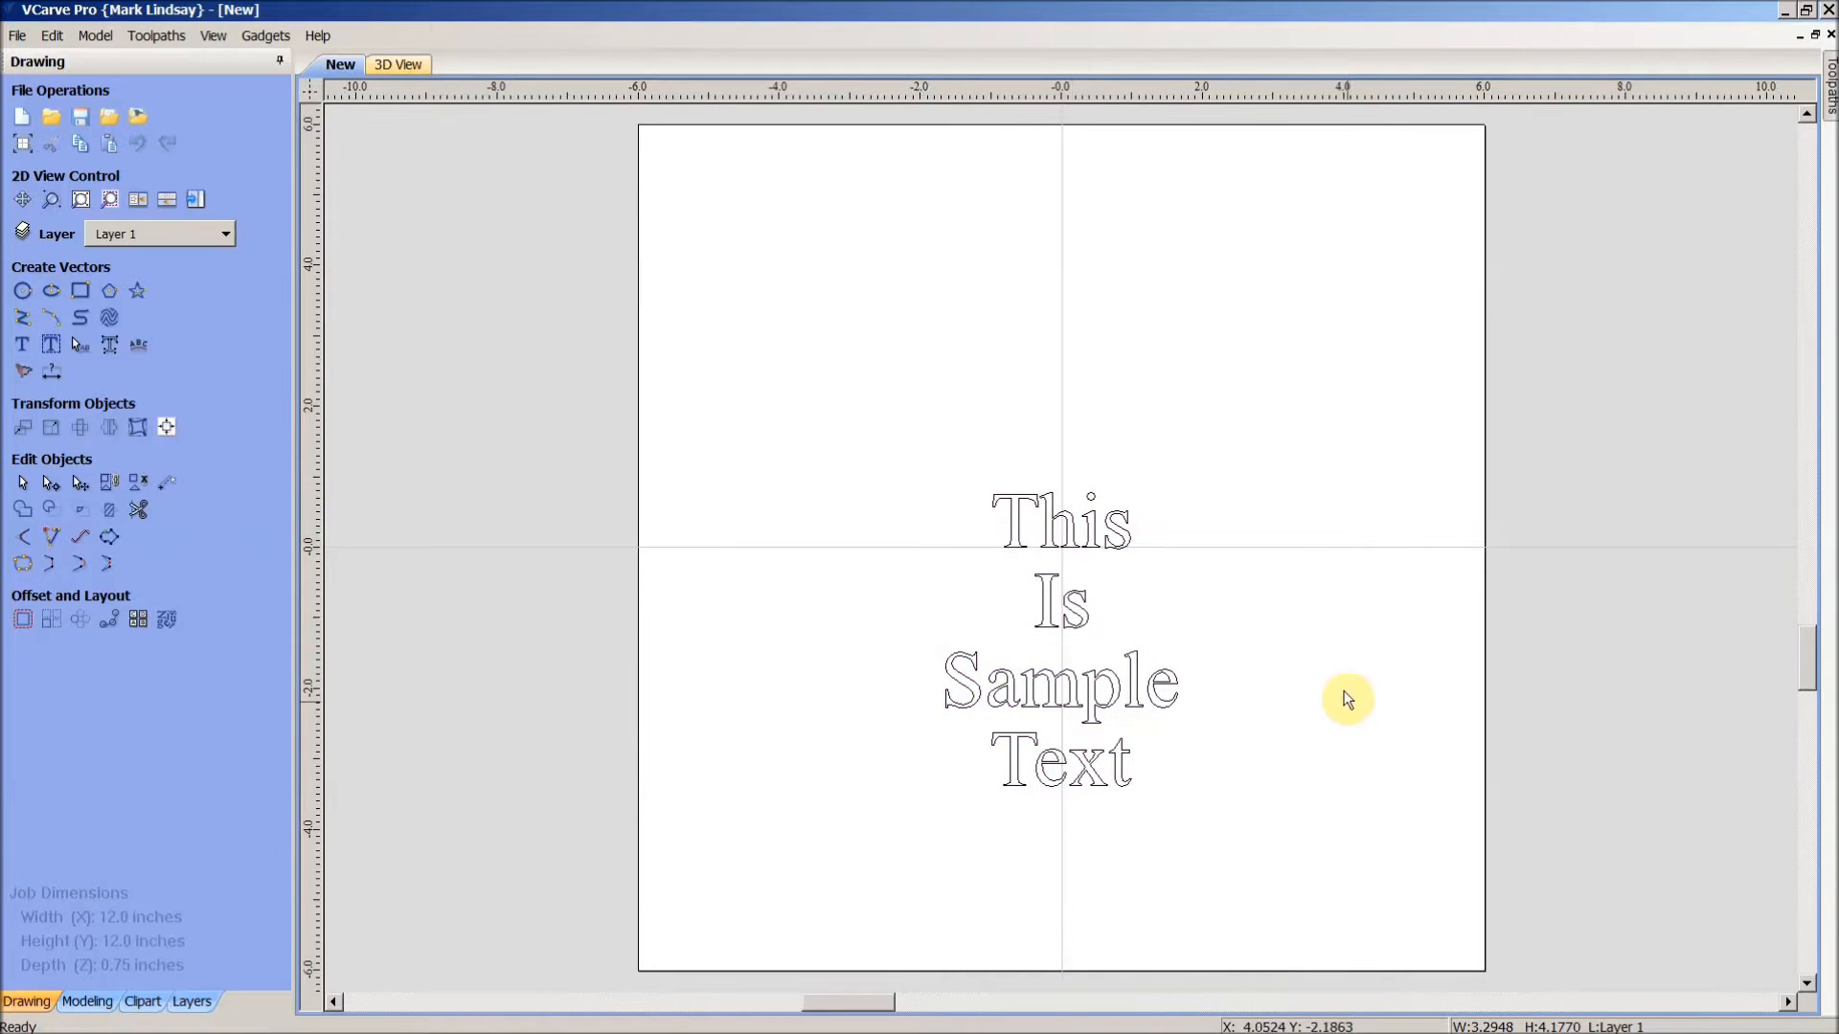
# - Check that This, Is, Sample and Text each select alone, ending on This
pyautogui.click(1111, 543)
pyautogui.click(1062, 607)
pyautogui.click(1106, 708)
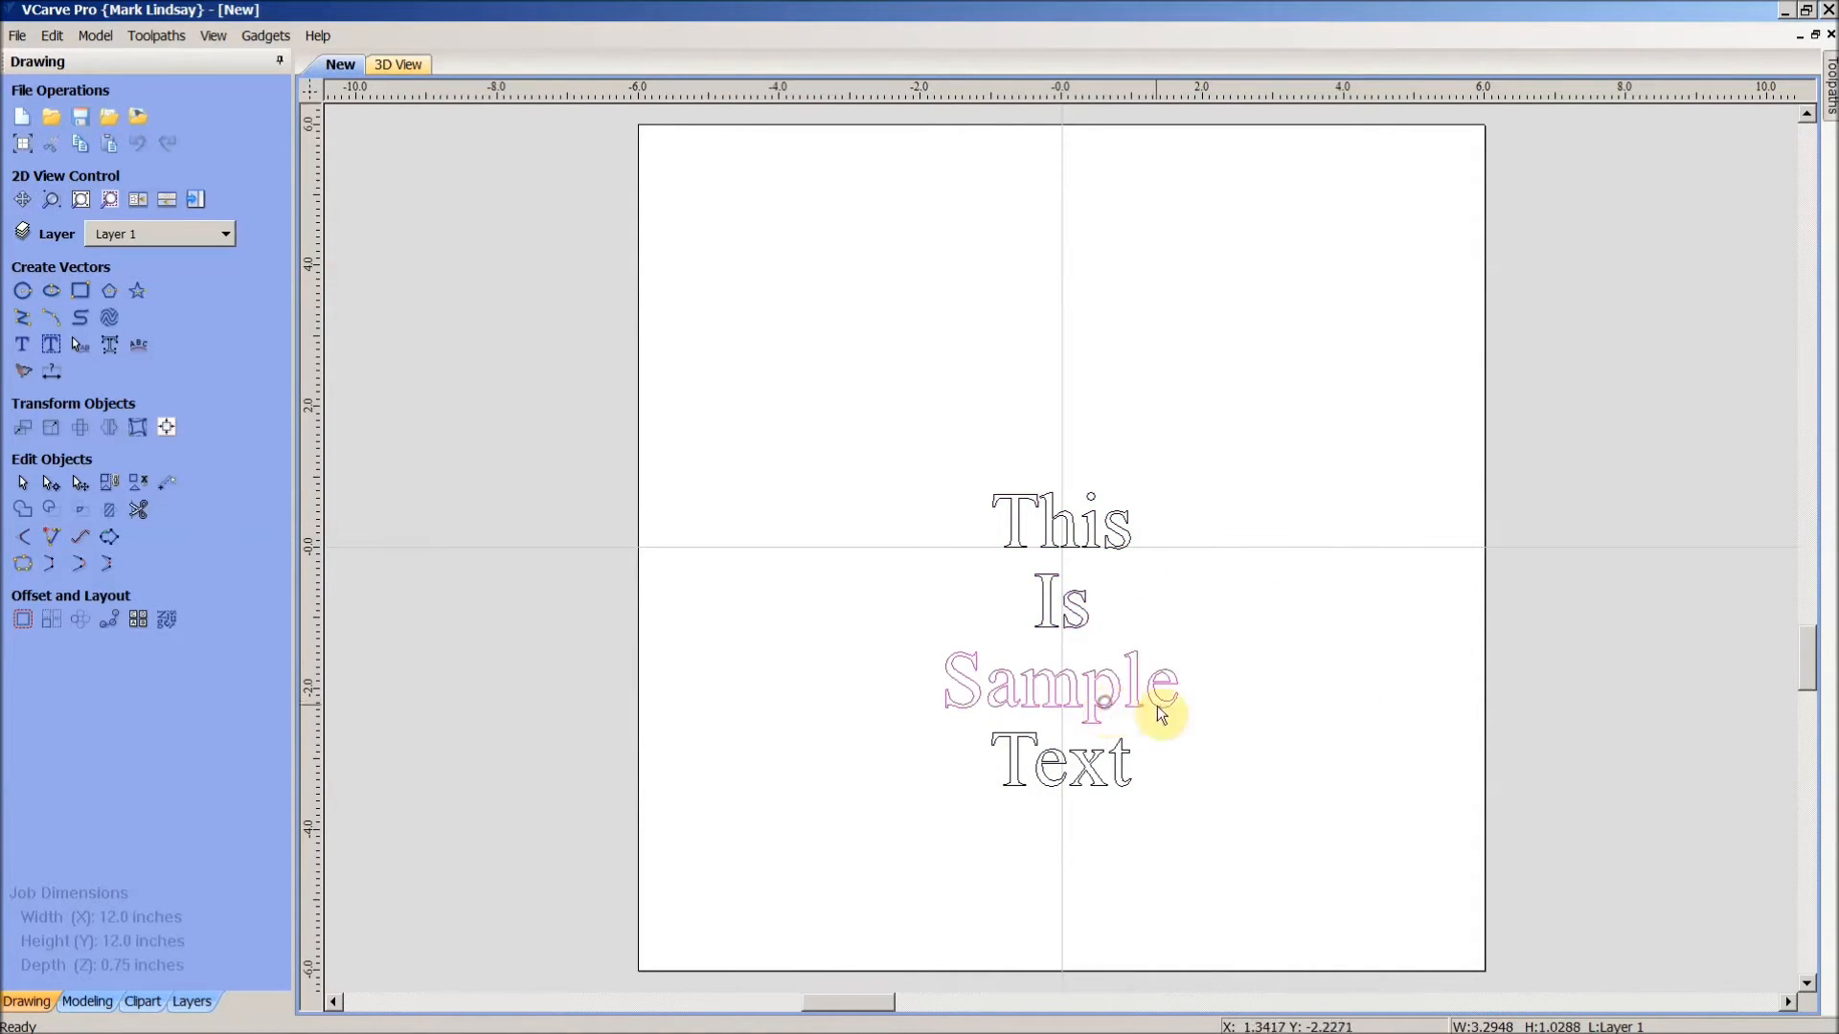
pyautogui.click(1090, 766)
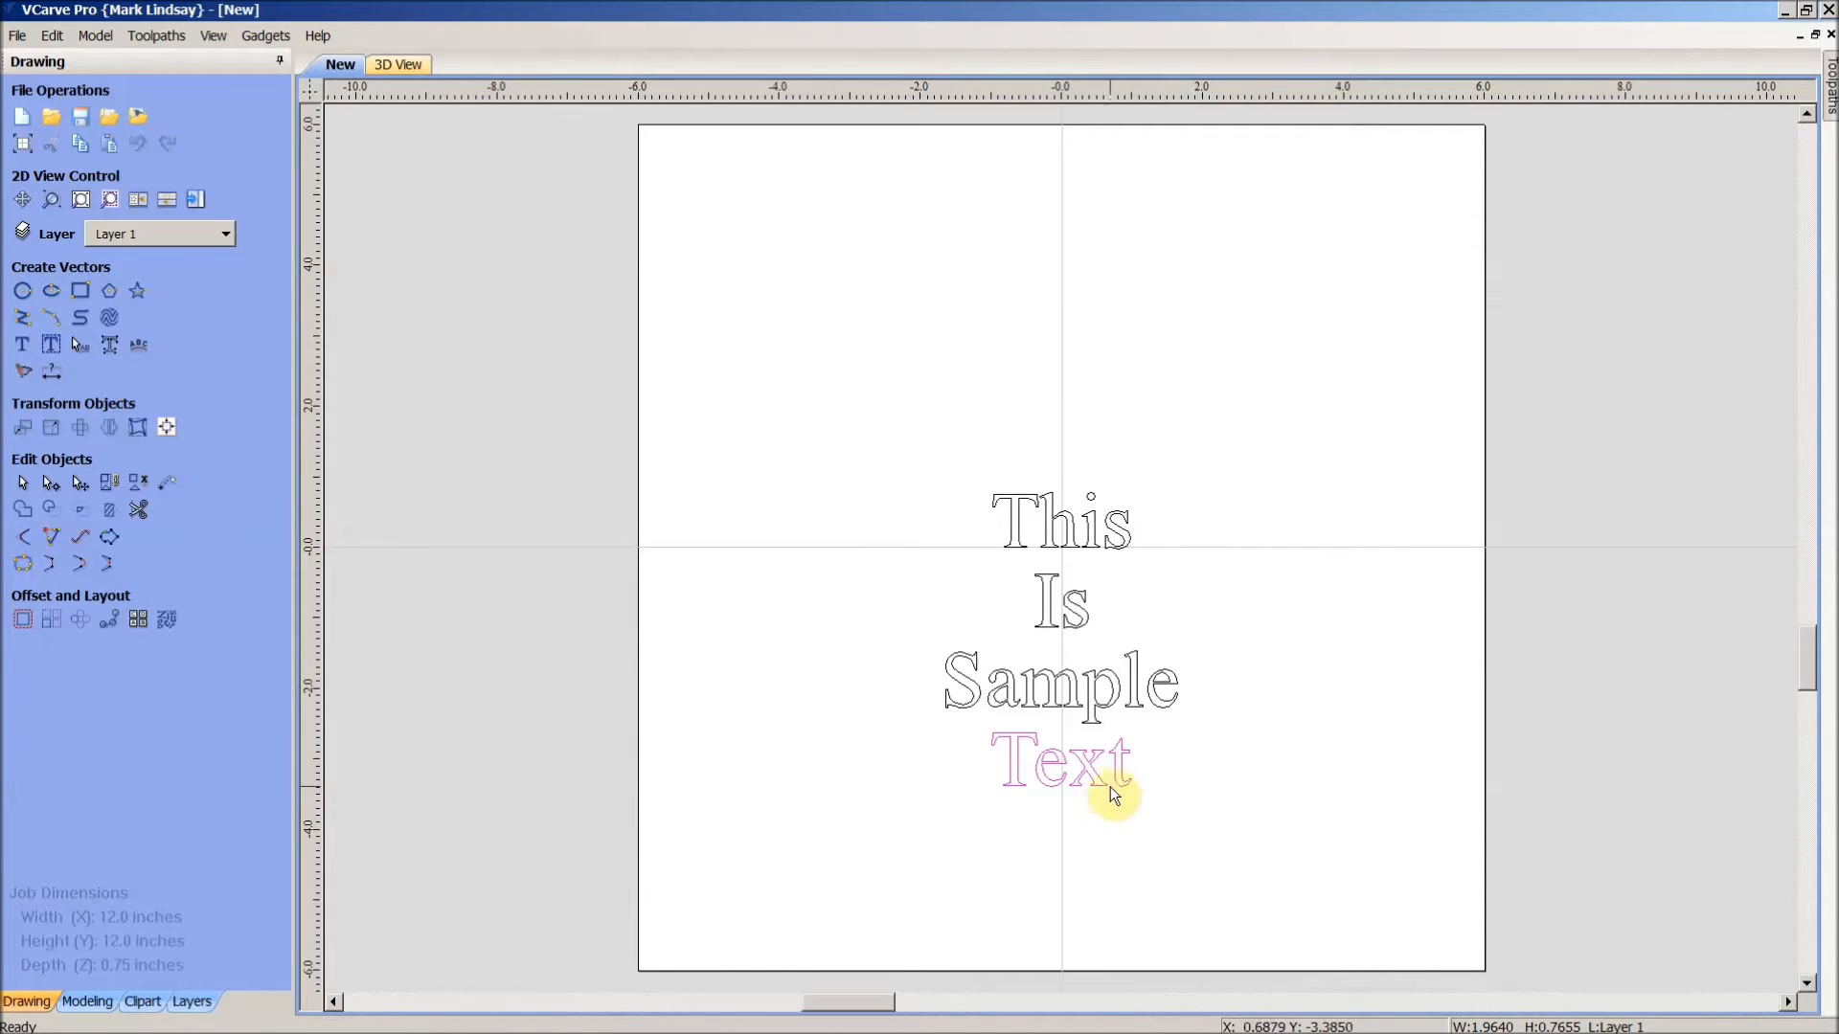
pyautogui.click(1097, 525)
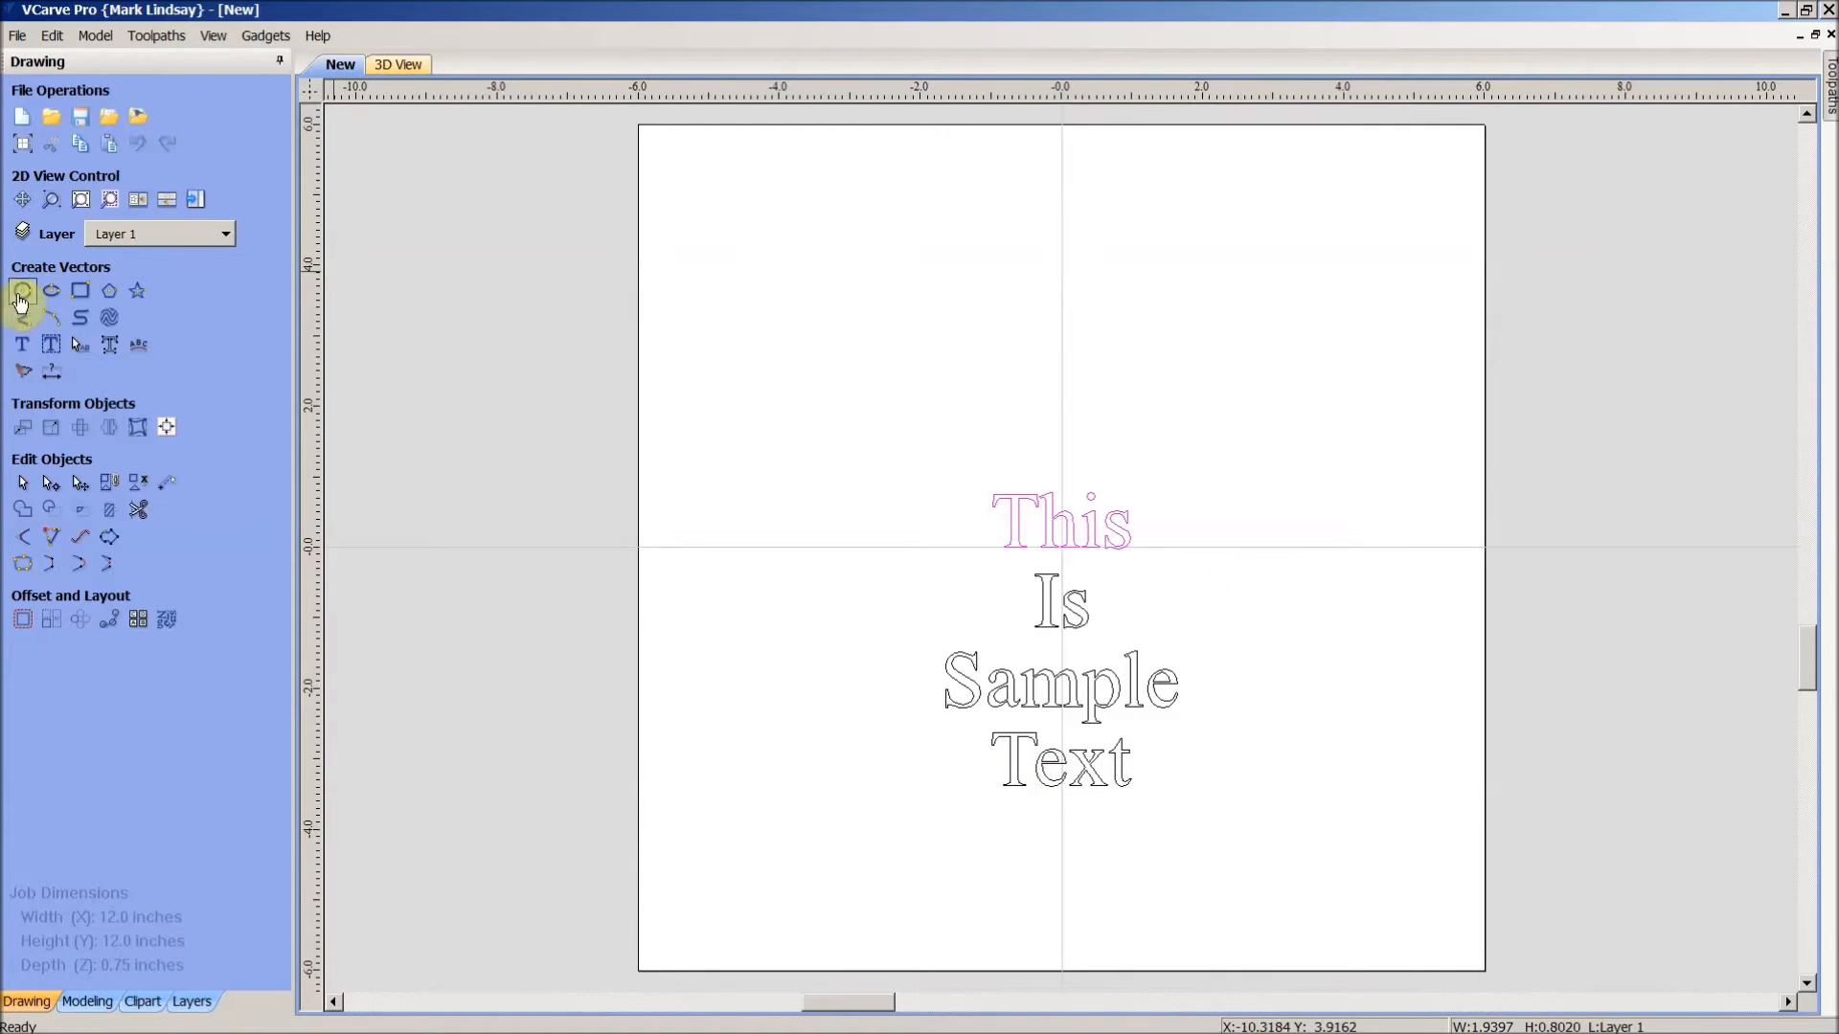
# - Set the word This to a 1.0 inch text height
pyautogui.click(21, 347)
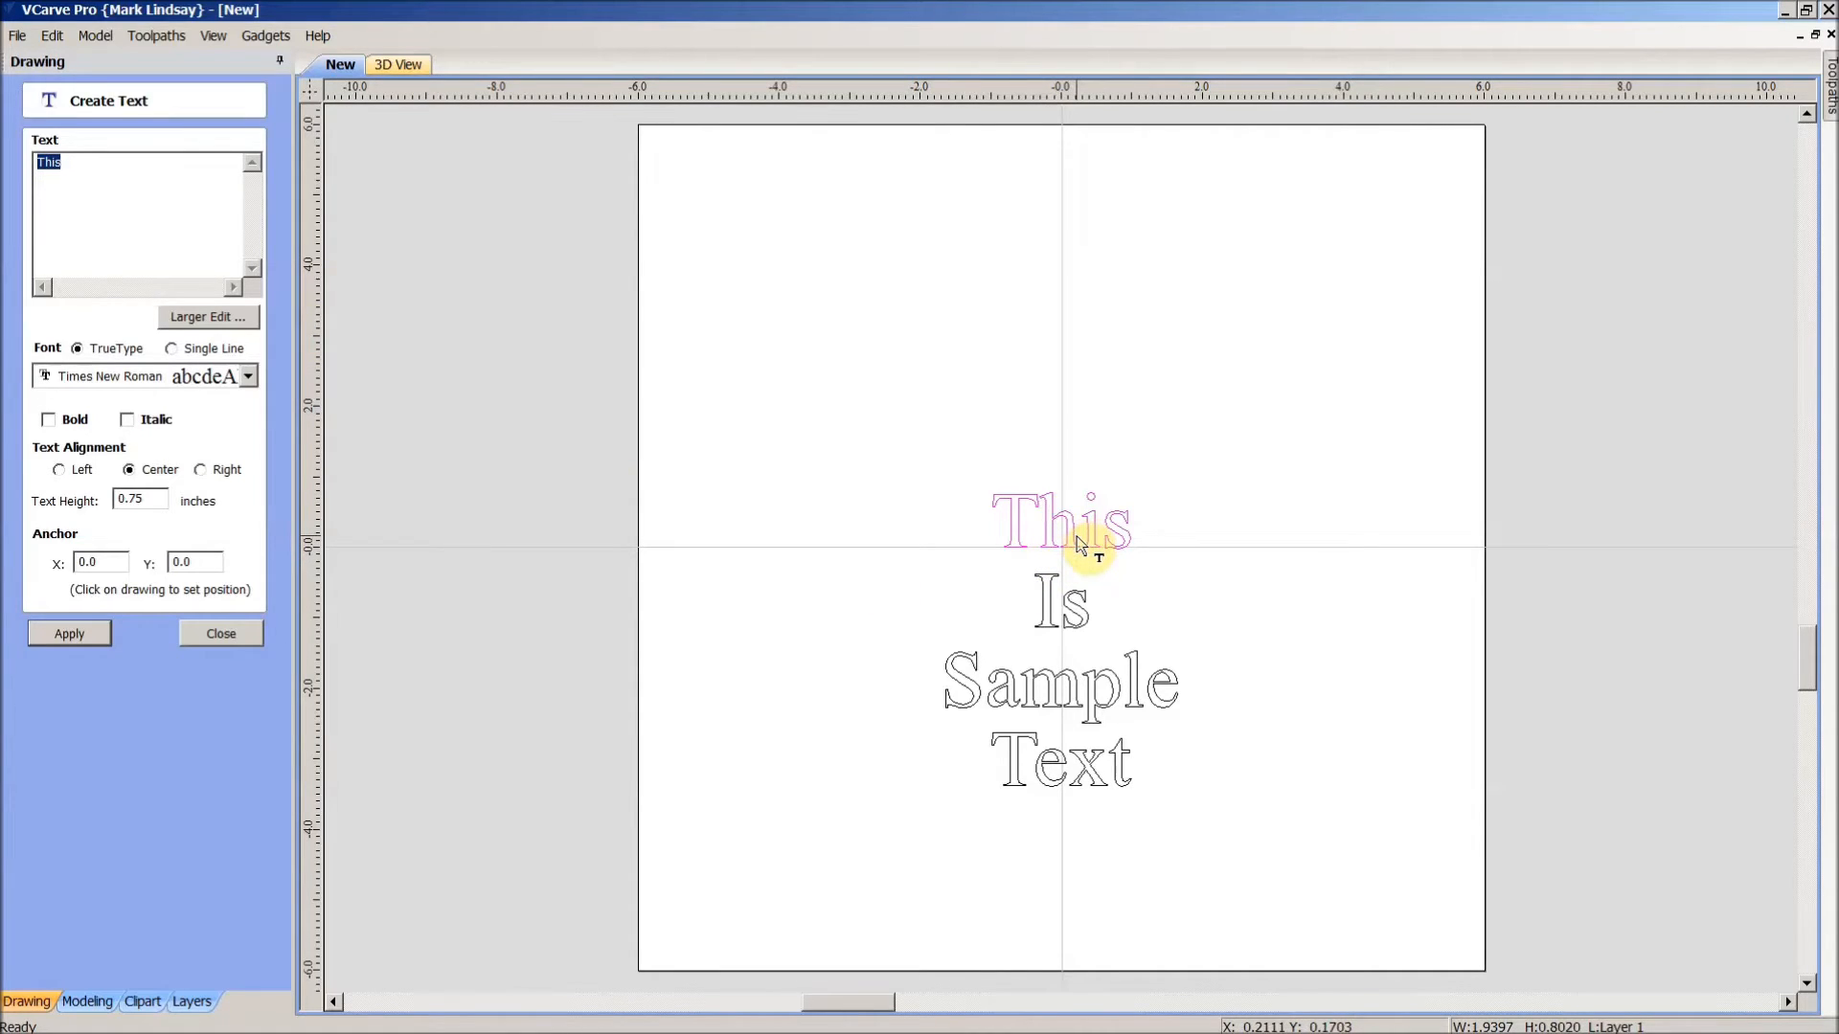
pyautogui.doubleClick(140, 498)
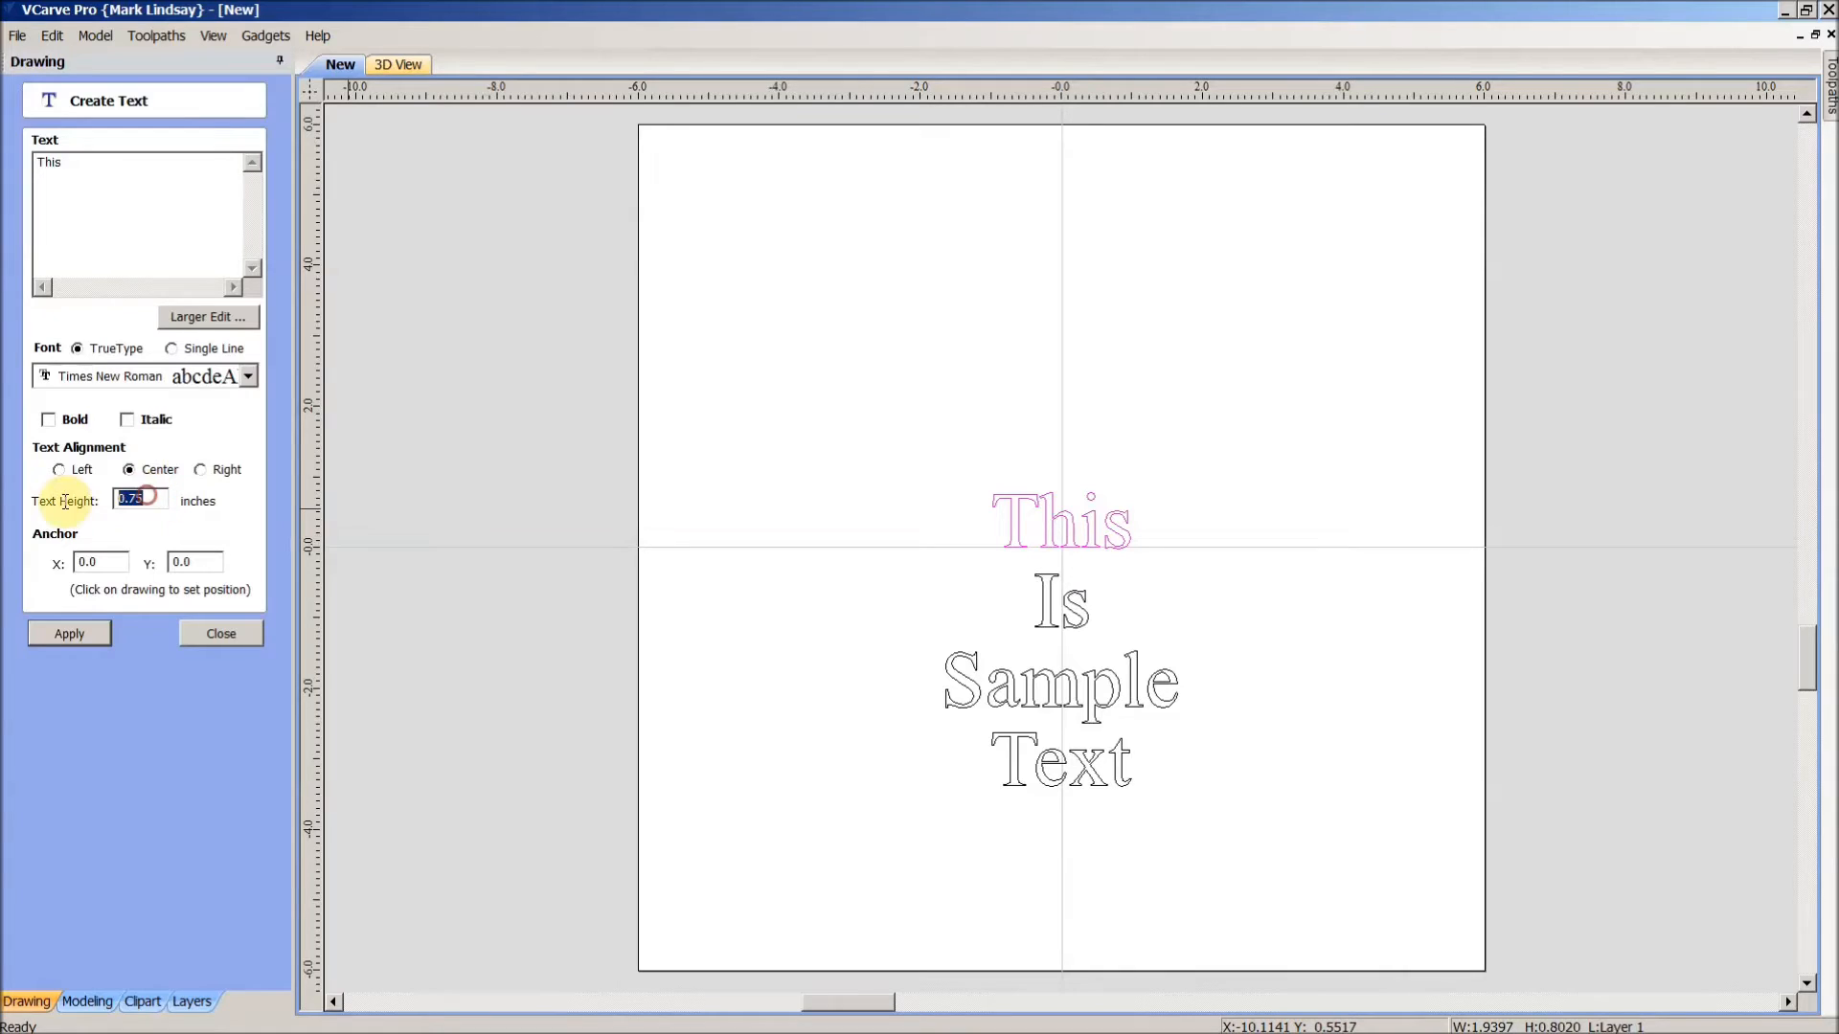
pyautogui.write('1.0')
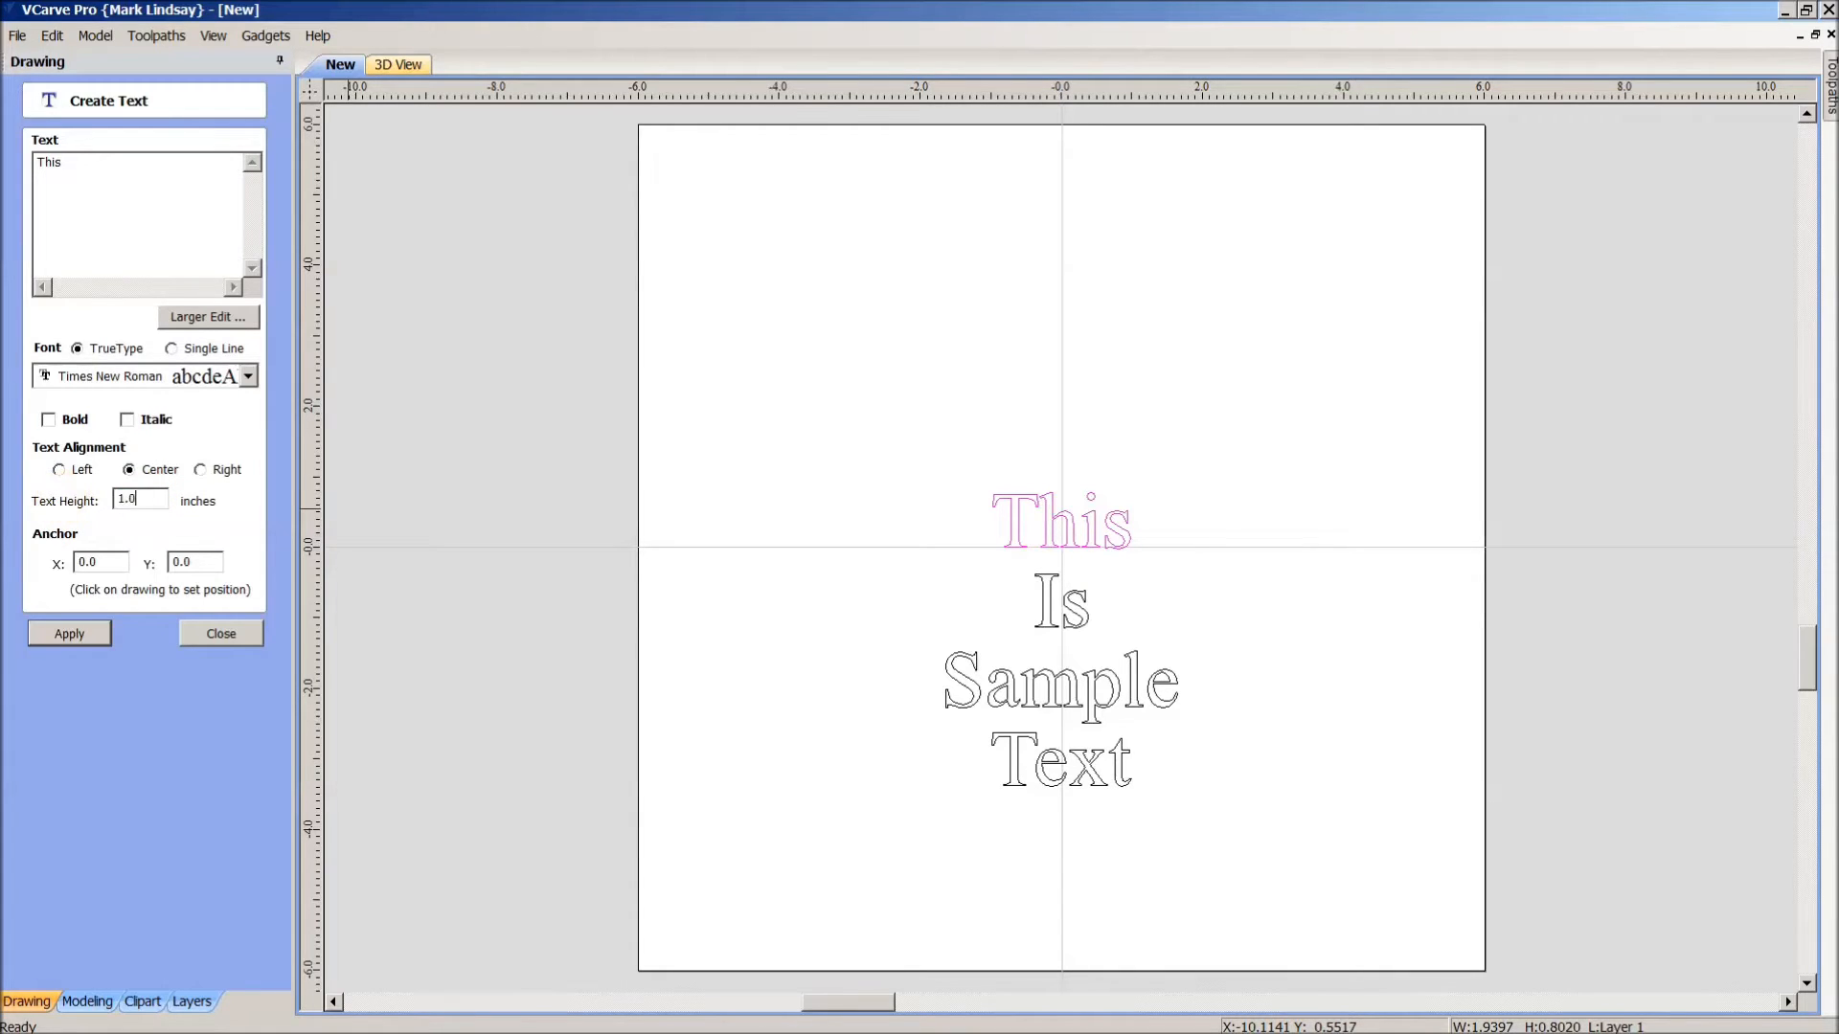
pyautogui.click(78, 632)
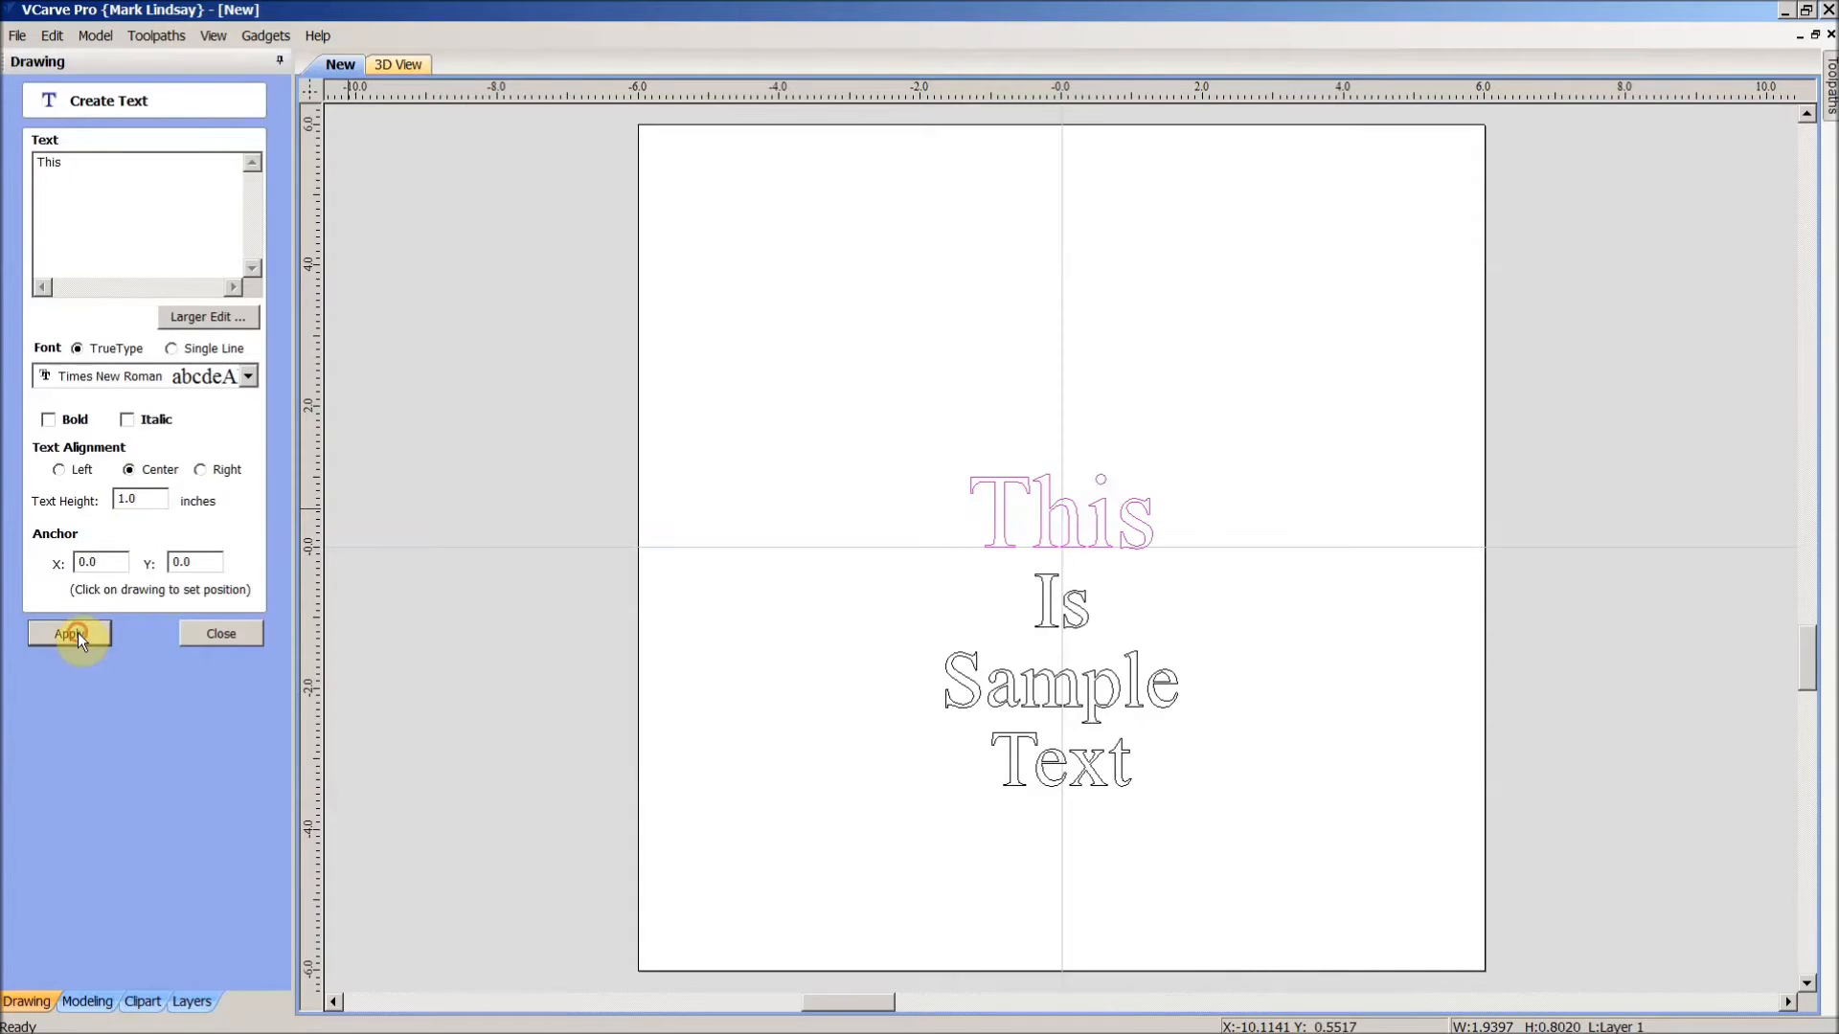
pyautogui.click(258, 631)
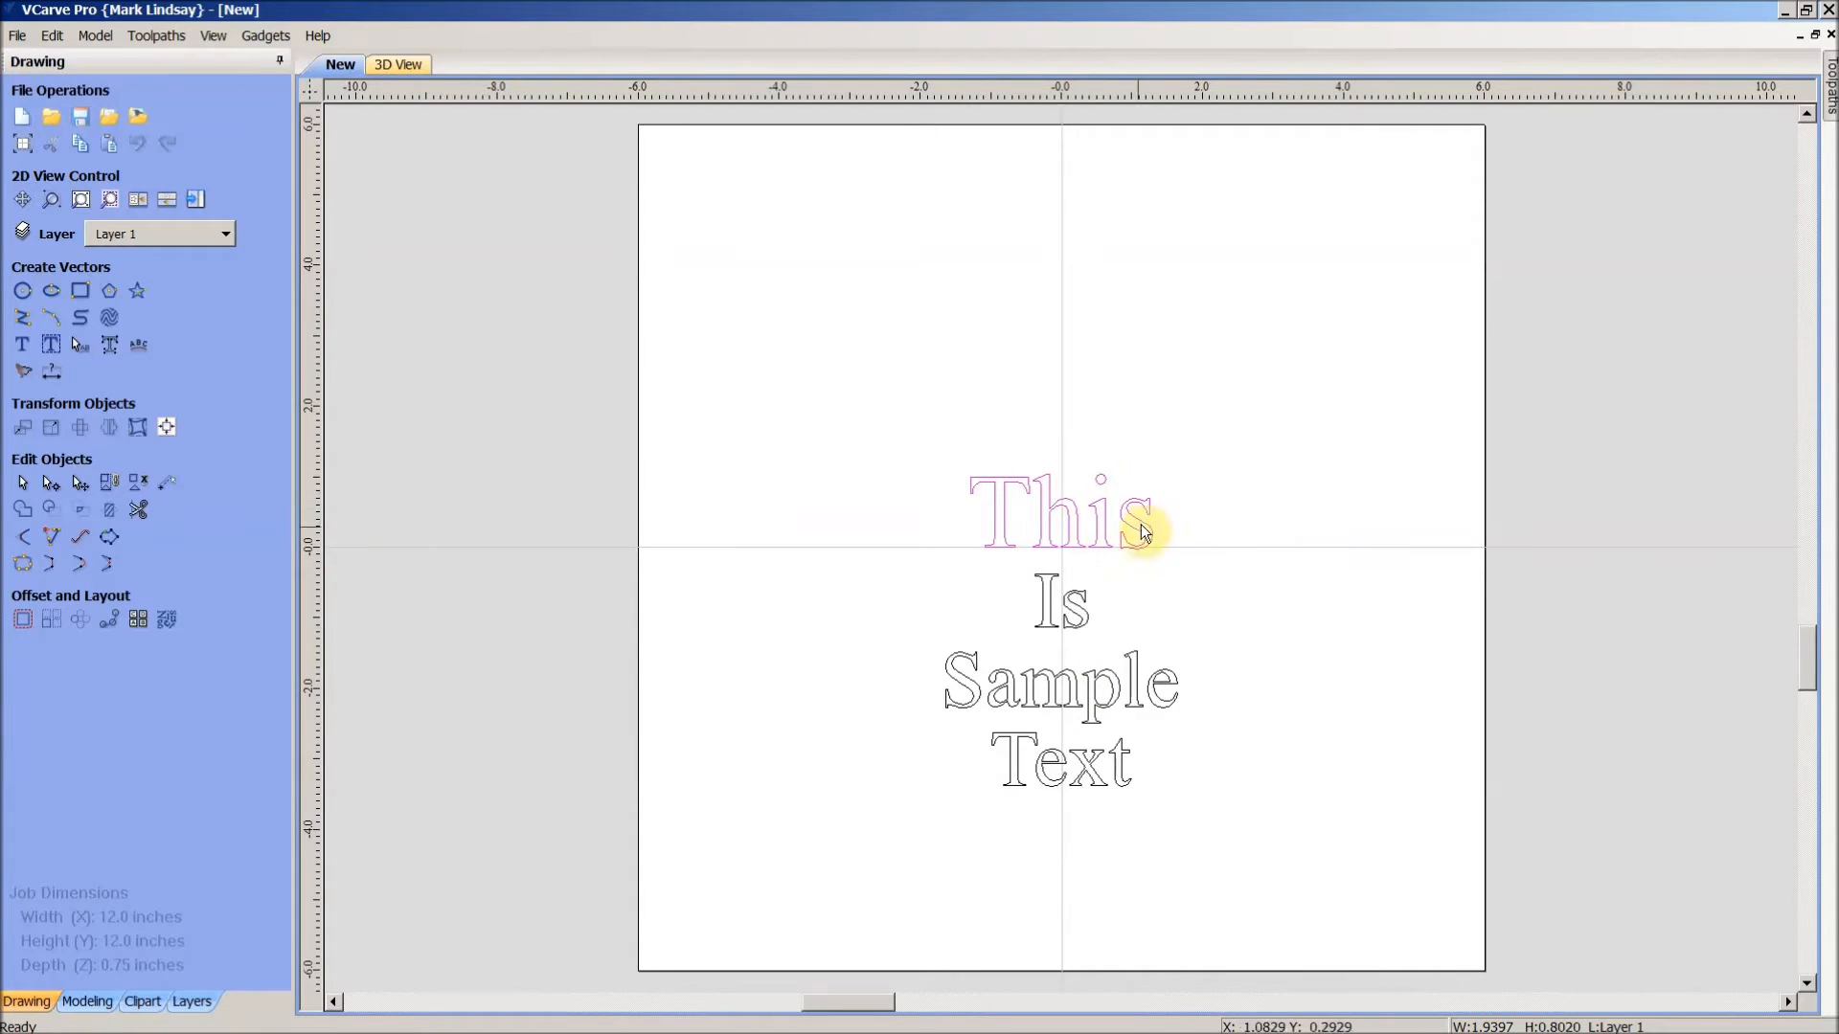
# - Select Is, Sample and Text in turn to check their sizes, then deselect
pyautogui.click(1058, 617)
pyautogui.click(1092, 707)
pyautogui.click(1099, 781)
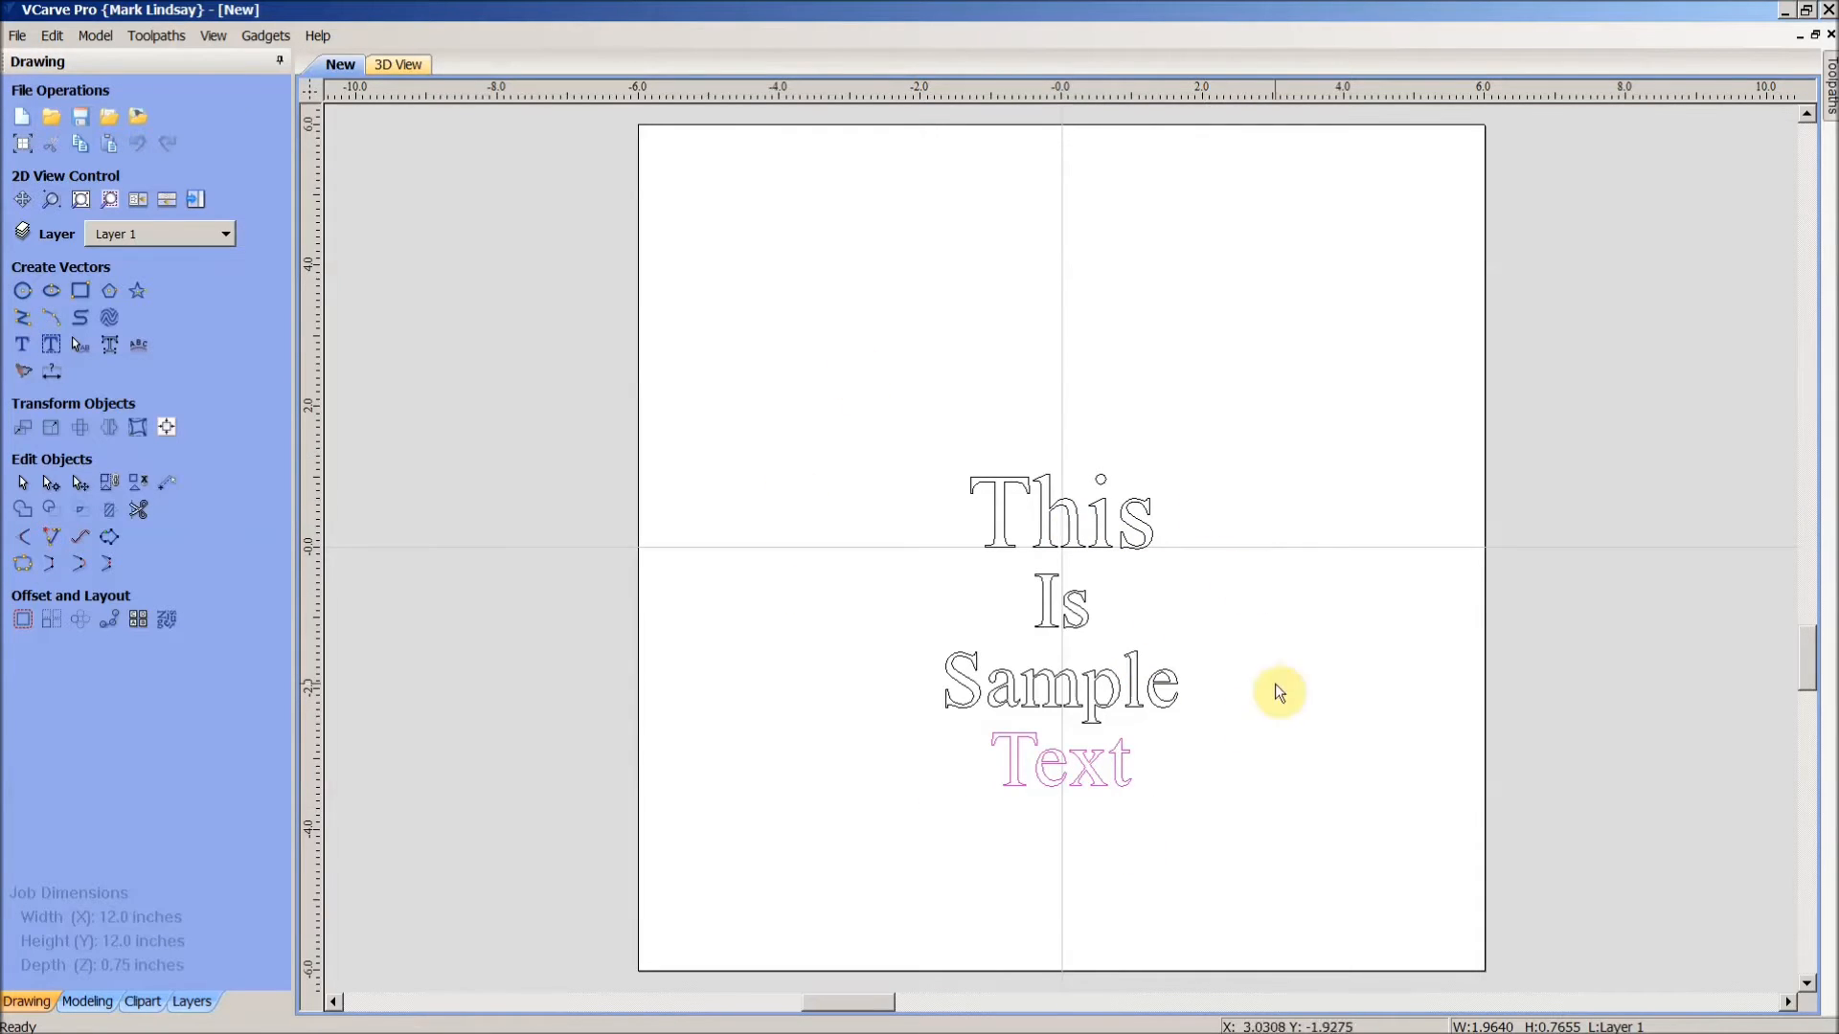
pyautogui.click(1305, 704)
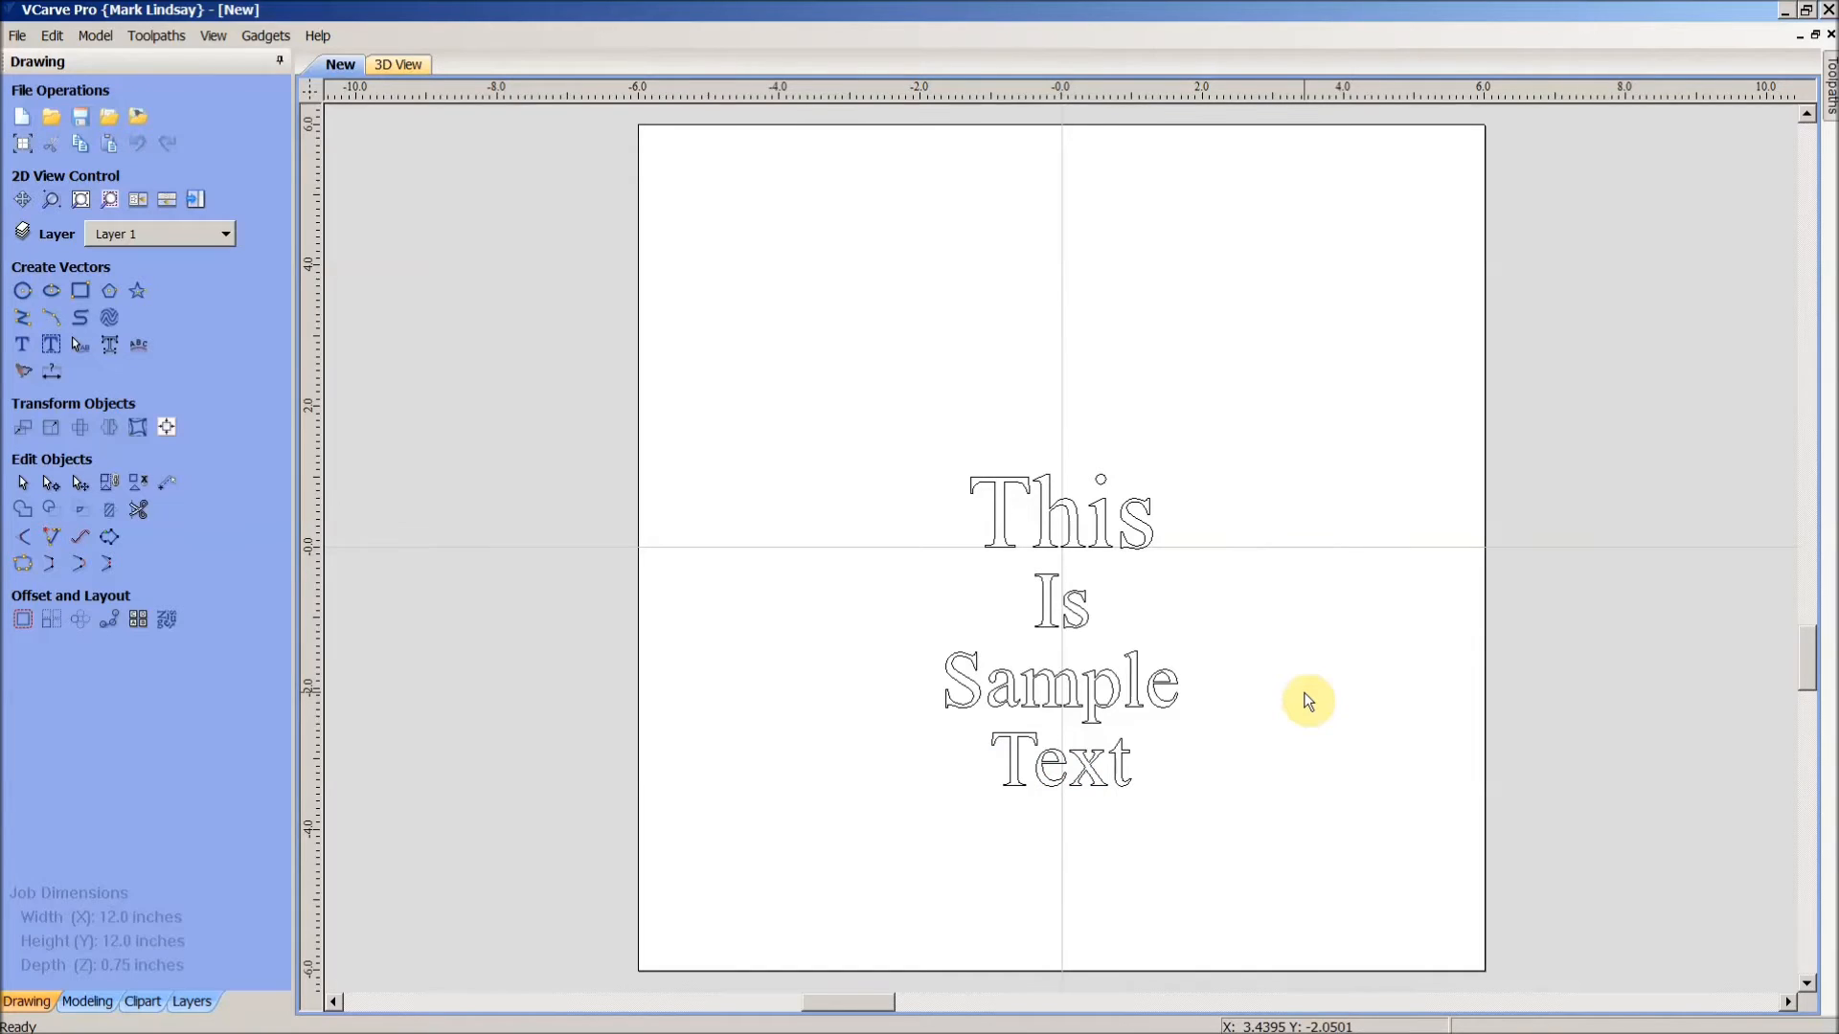
# - Undo the height change on This and reselect the whole text block
pyautogui.hotkey('ctrl', 'z')
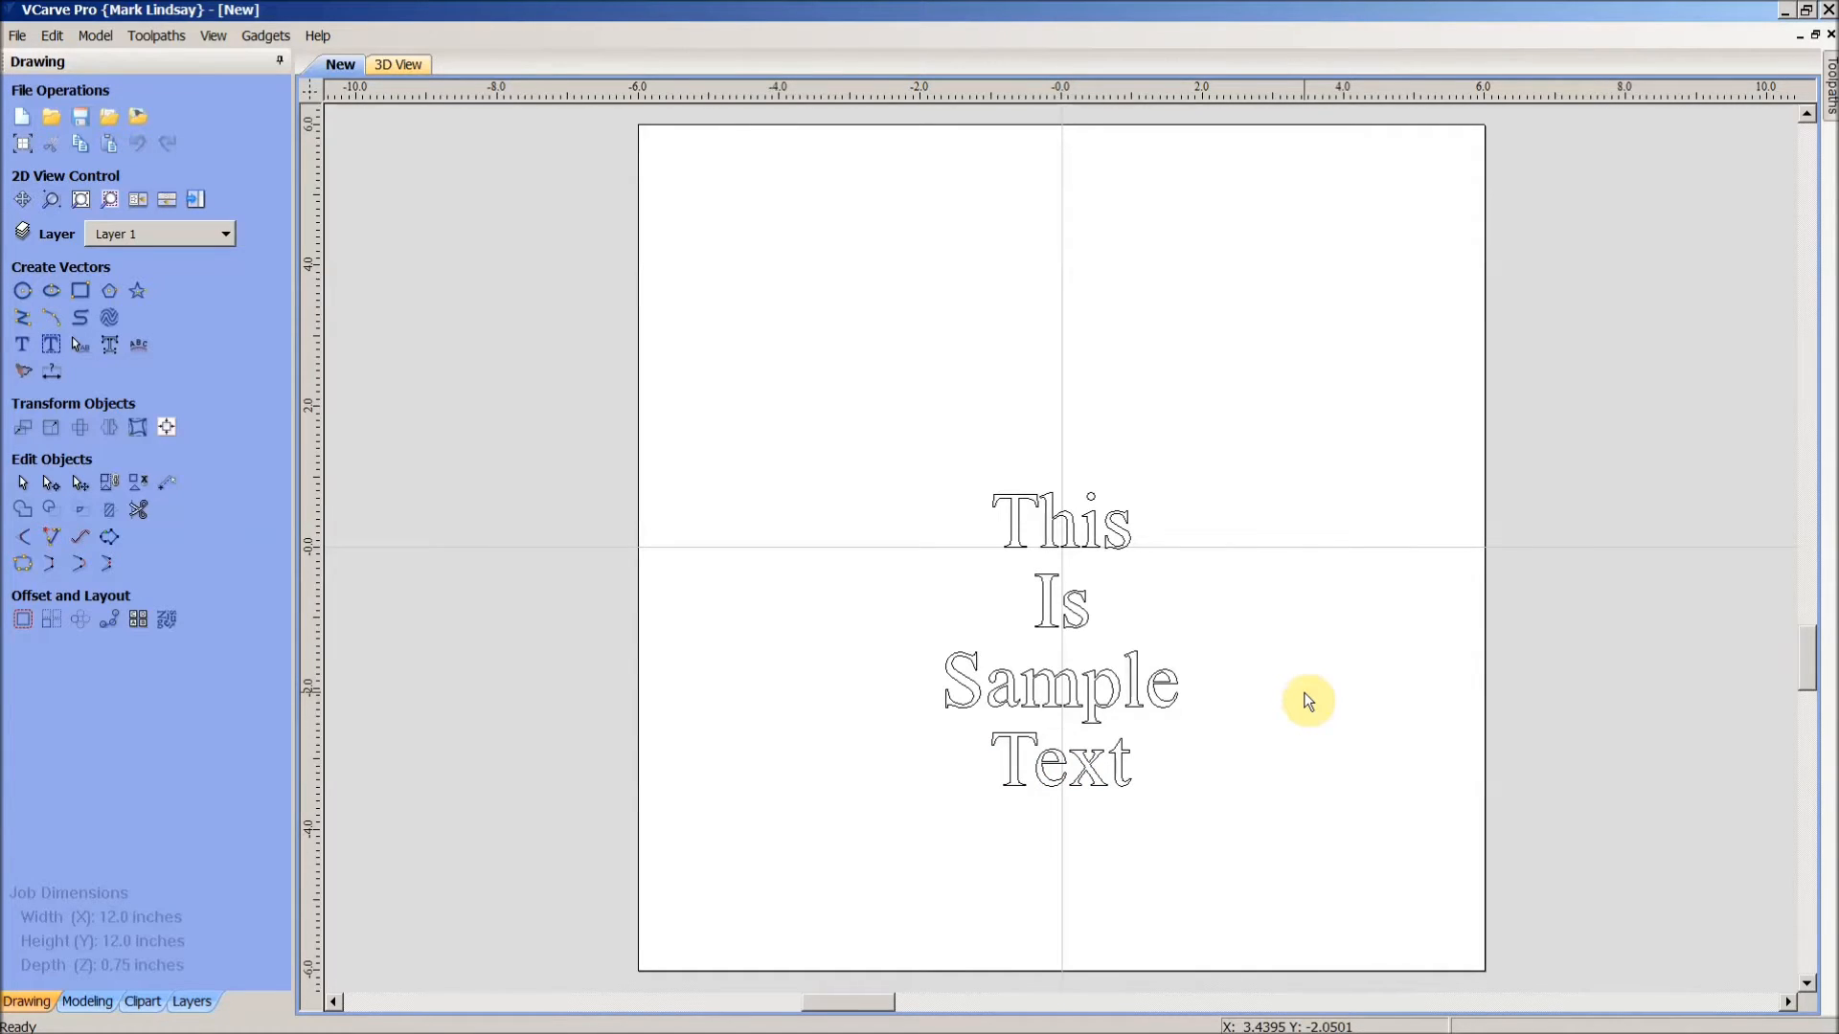
pyautogui.click(1101, 534)
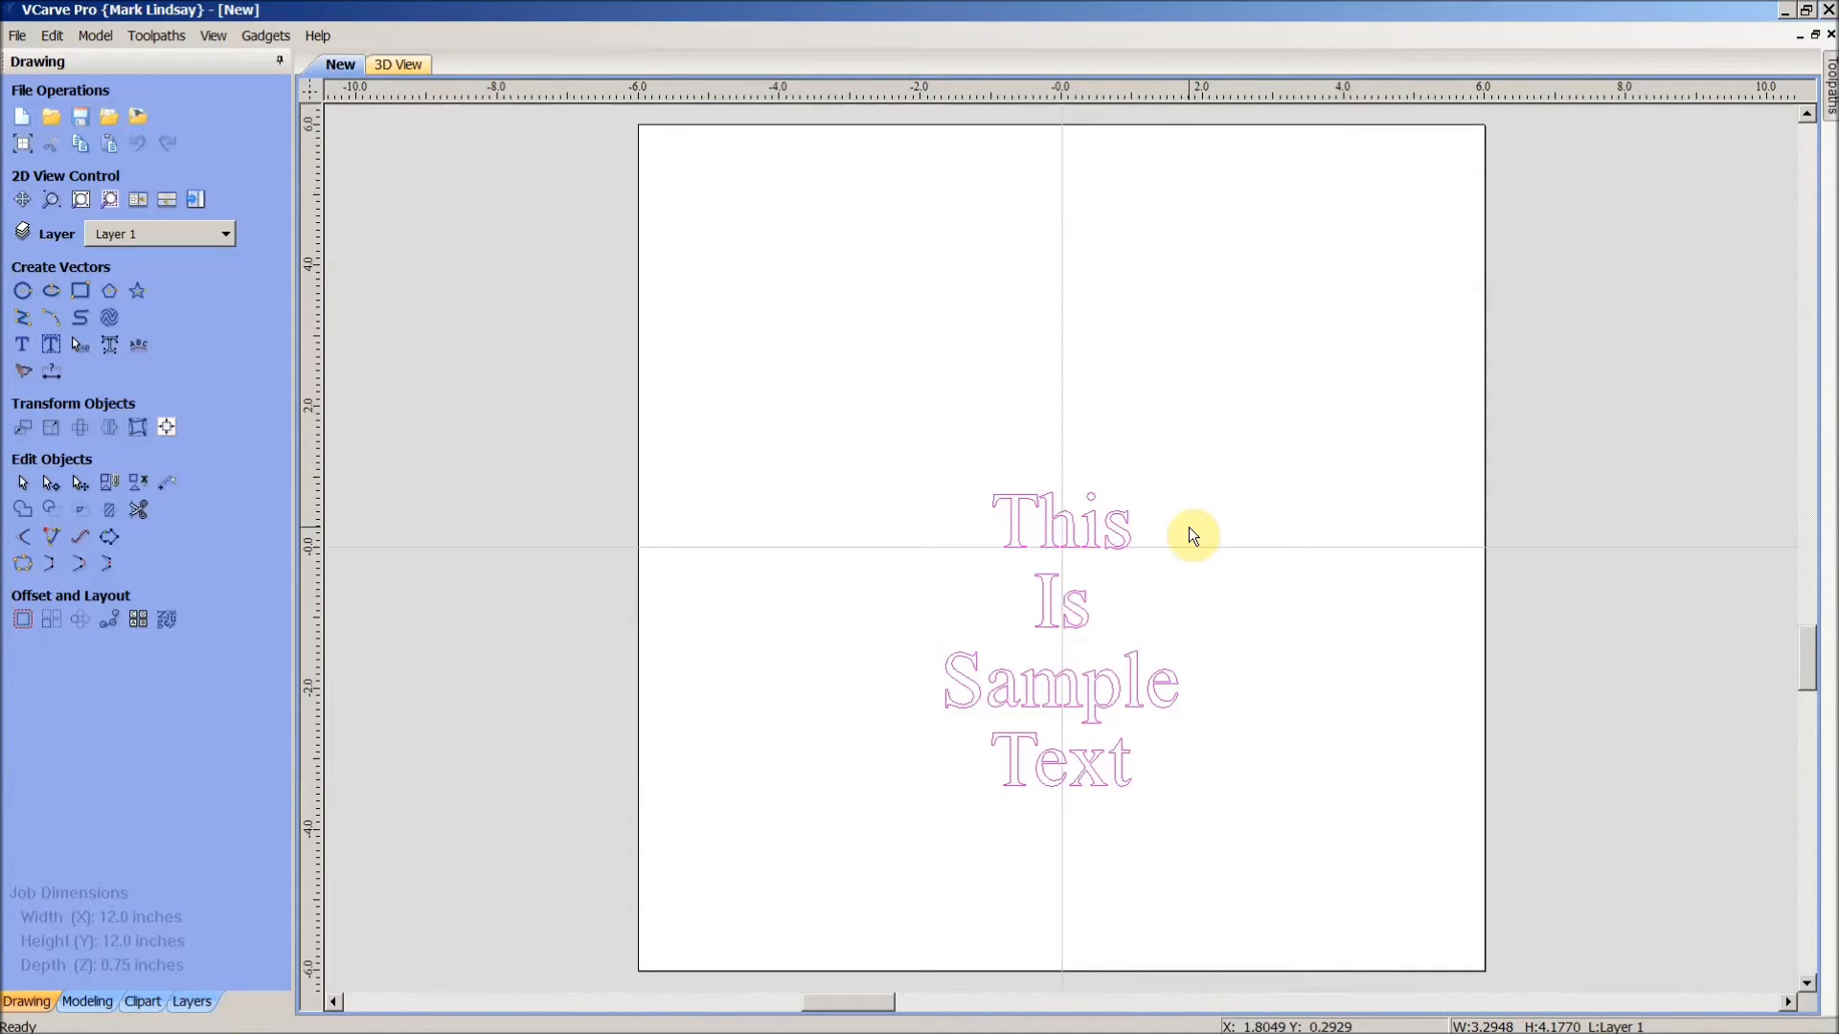
pyautogui.click(1250, 795)
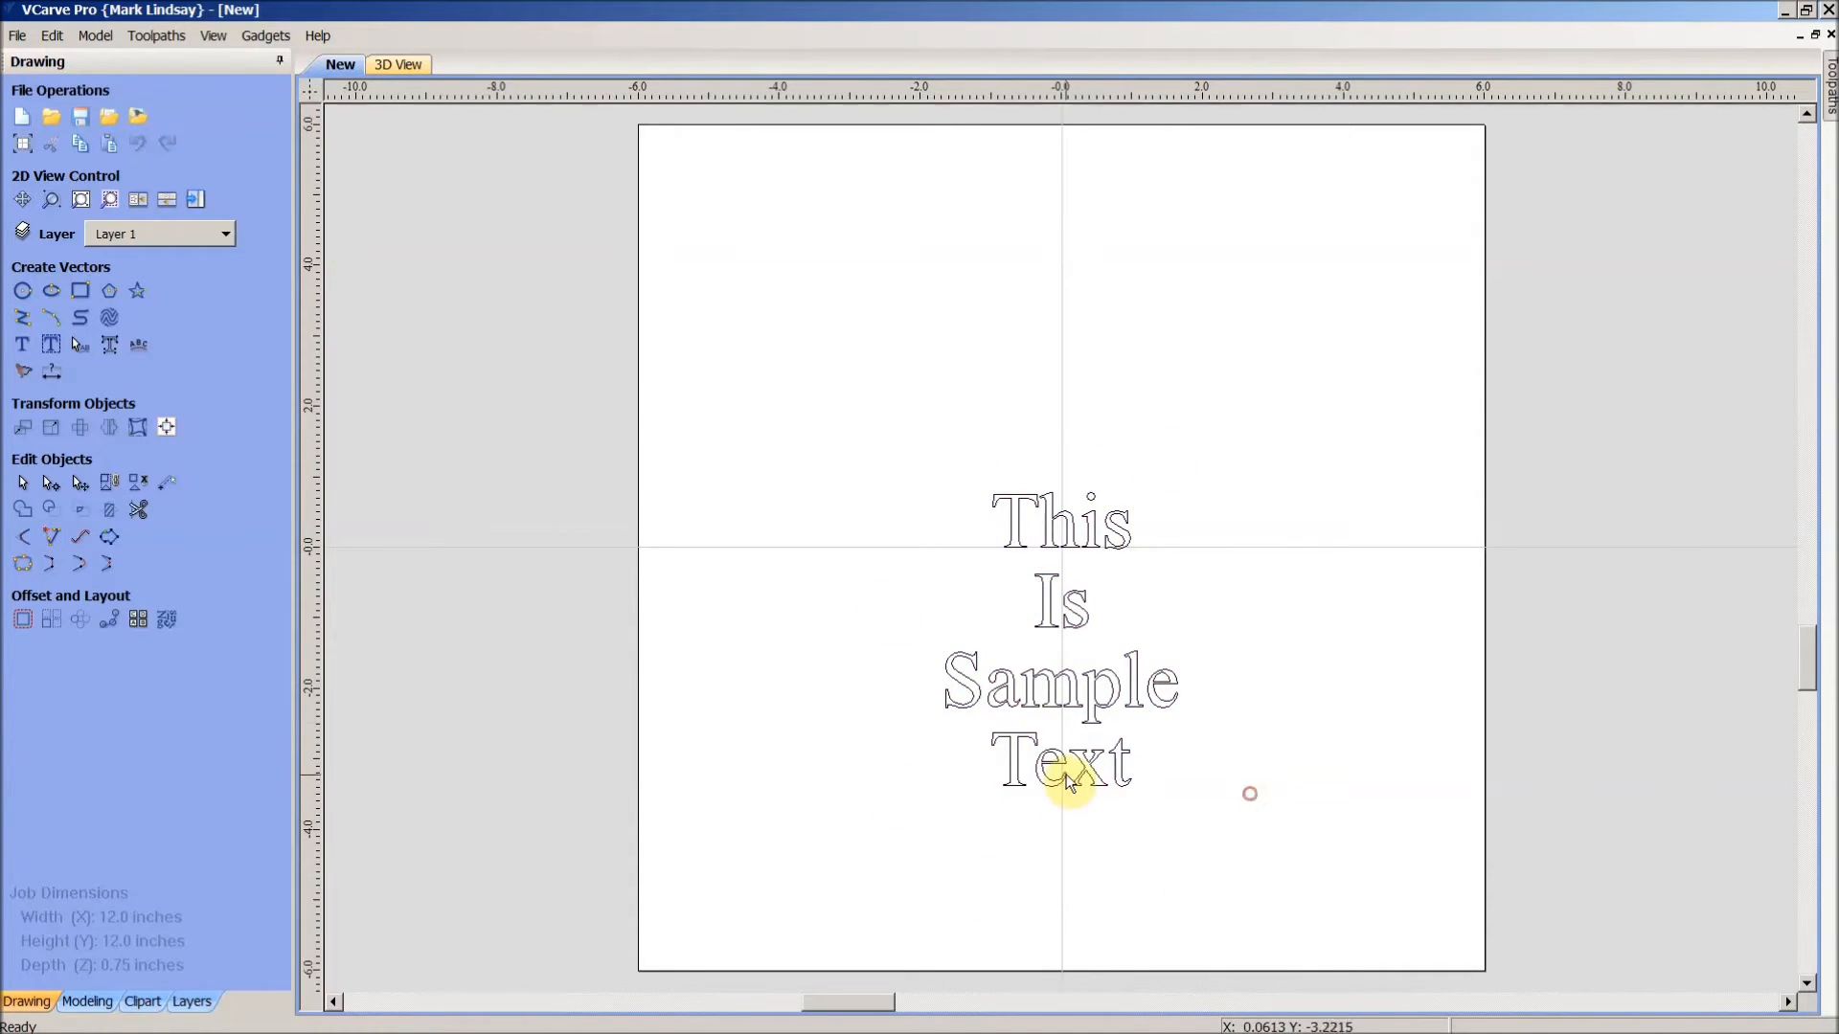
pyautogui.click(1077, 780)
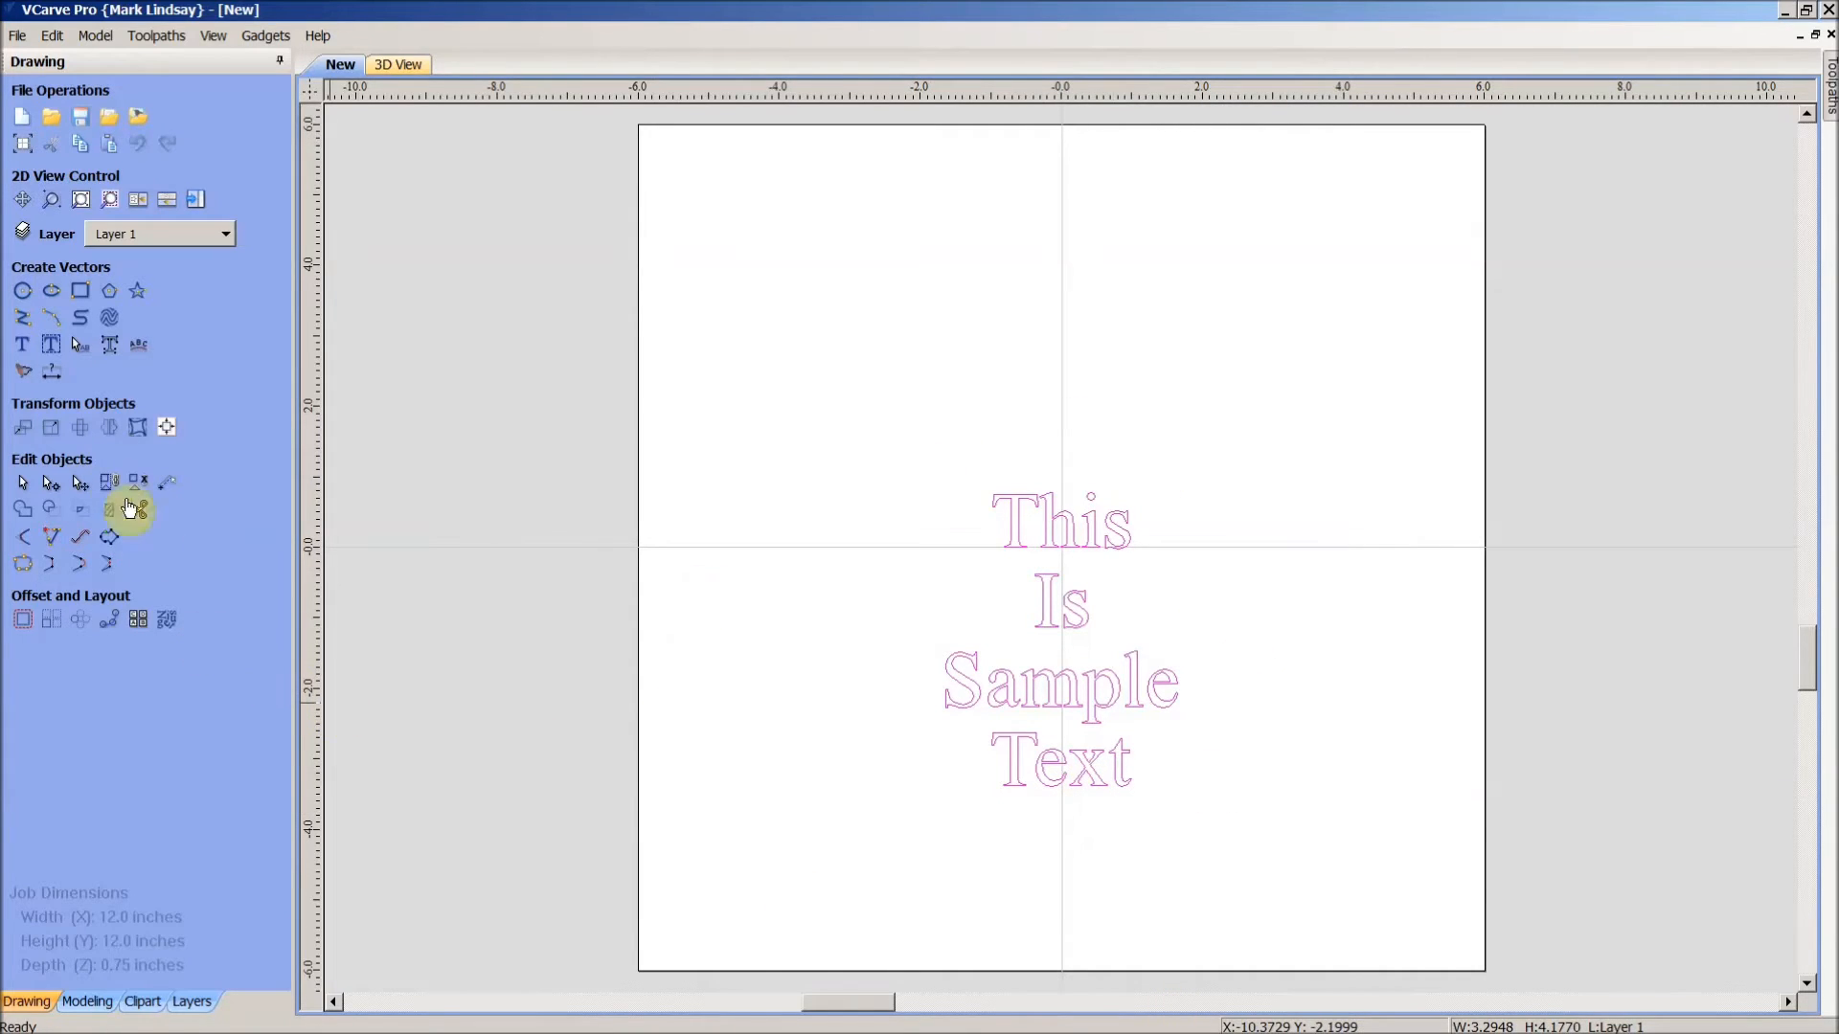
# - Edit the text so it reads 'This Is' and 'Sample Text' on two lines
pyautogui.click(20, 345)
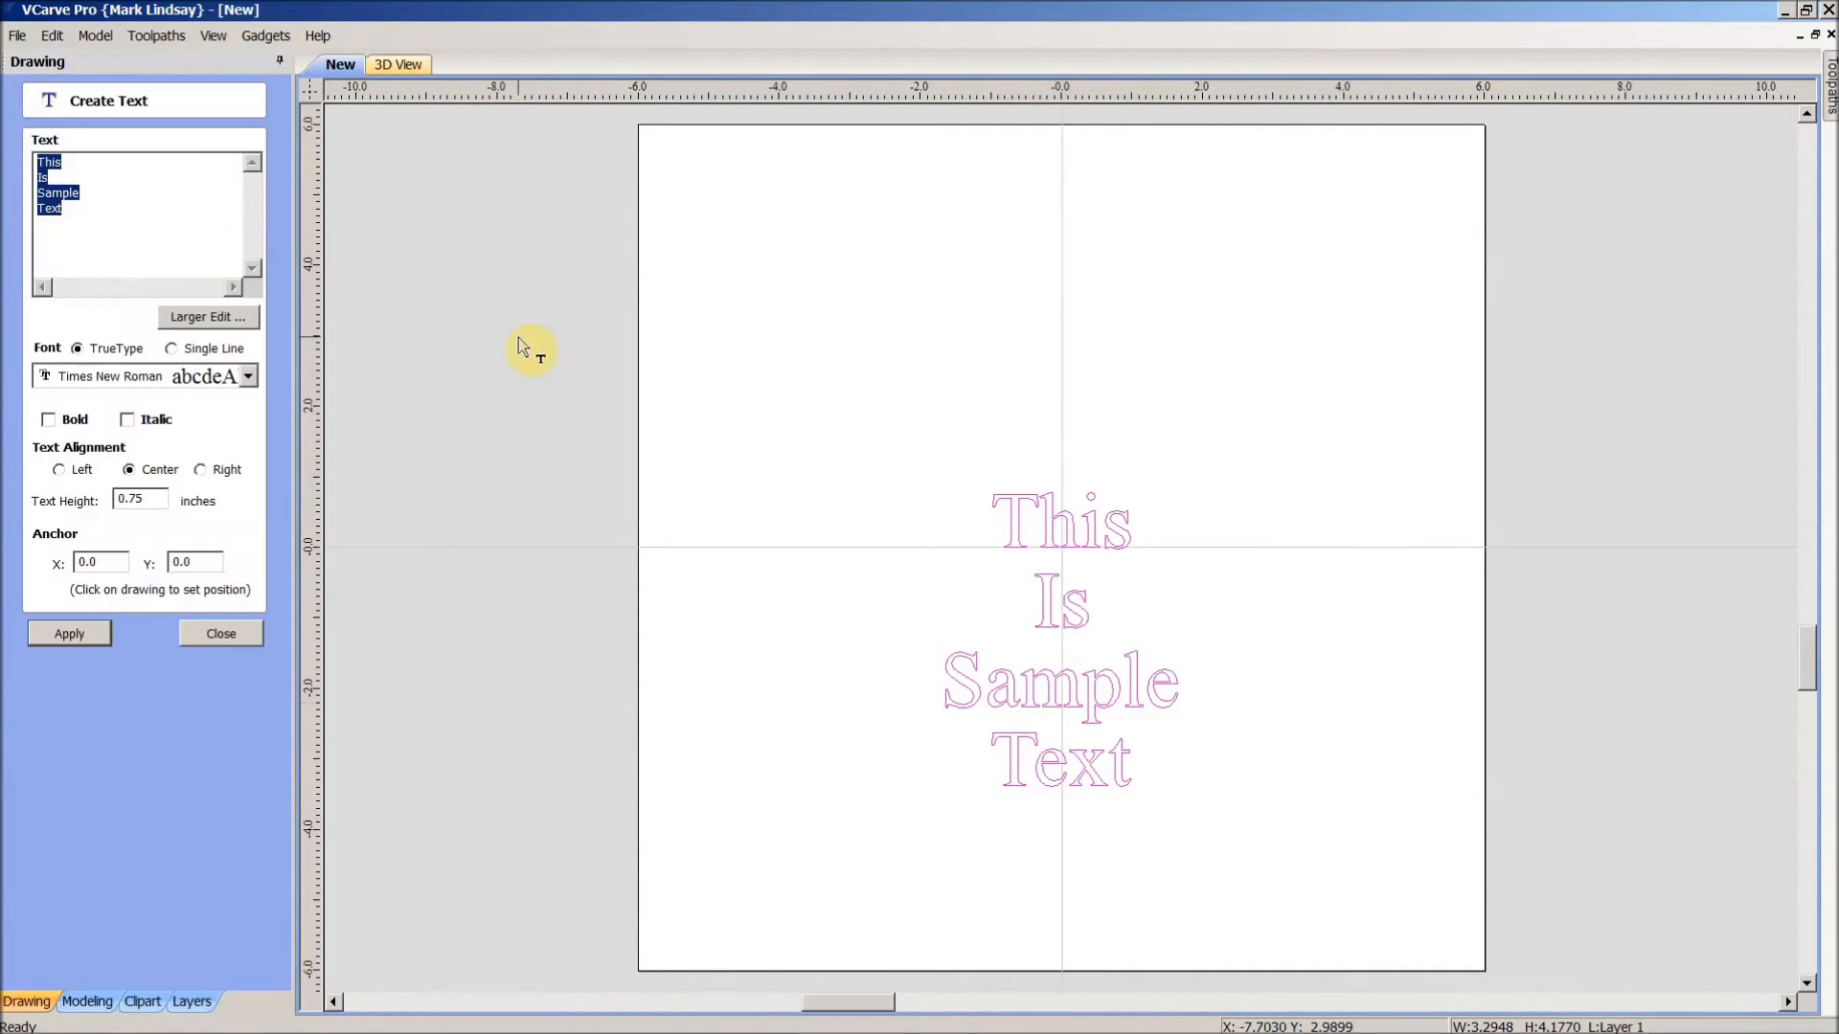
pyautogui.click(90, 229)
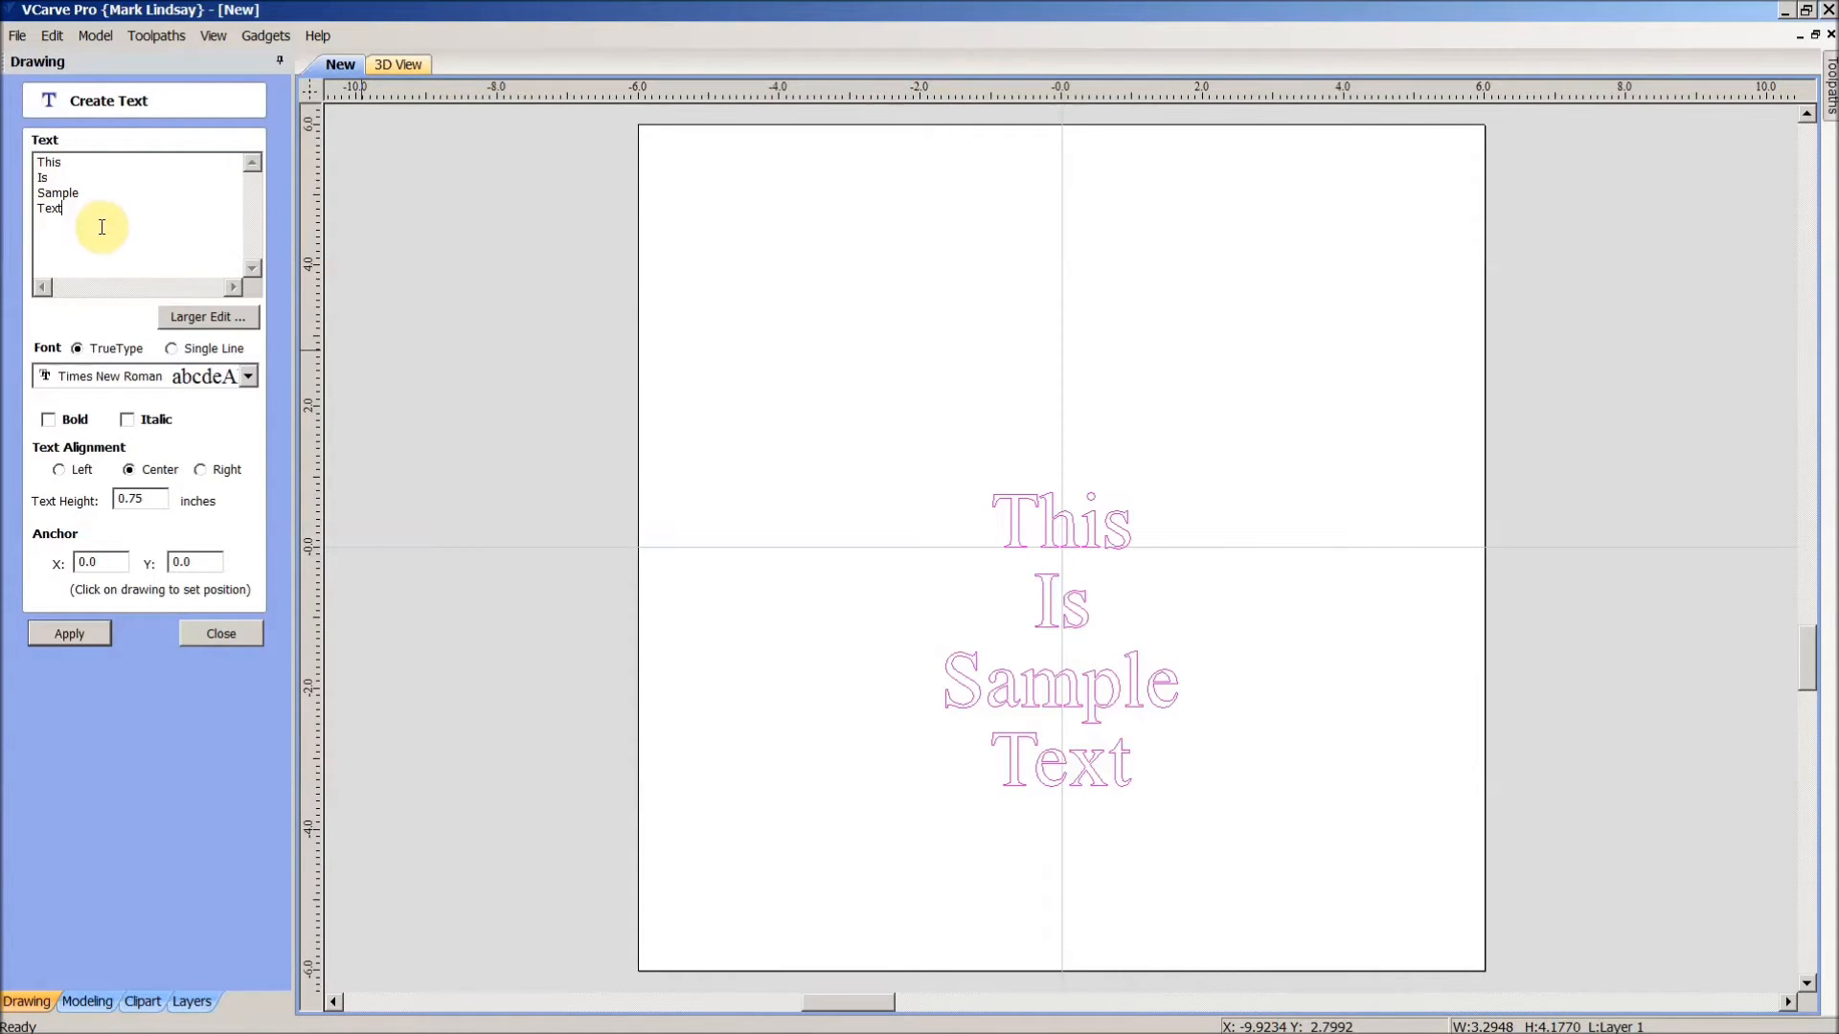
pyautogui.press('BackSpace')
pyautogui.click(36, 194)
pyautogui.press('BackSpace')
# - Apply the two-line text, then select the arched This Is line
pyautogui.click(67, 639)
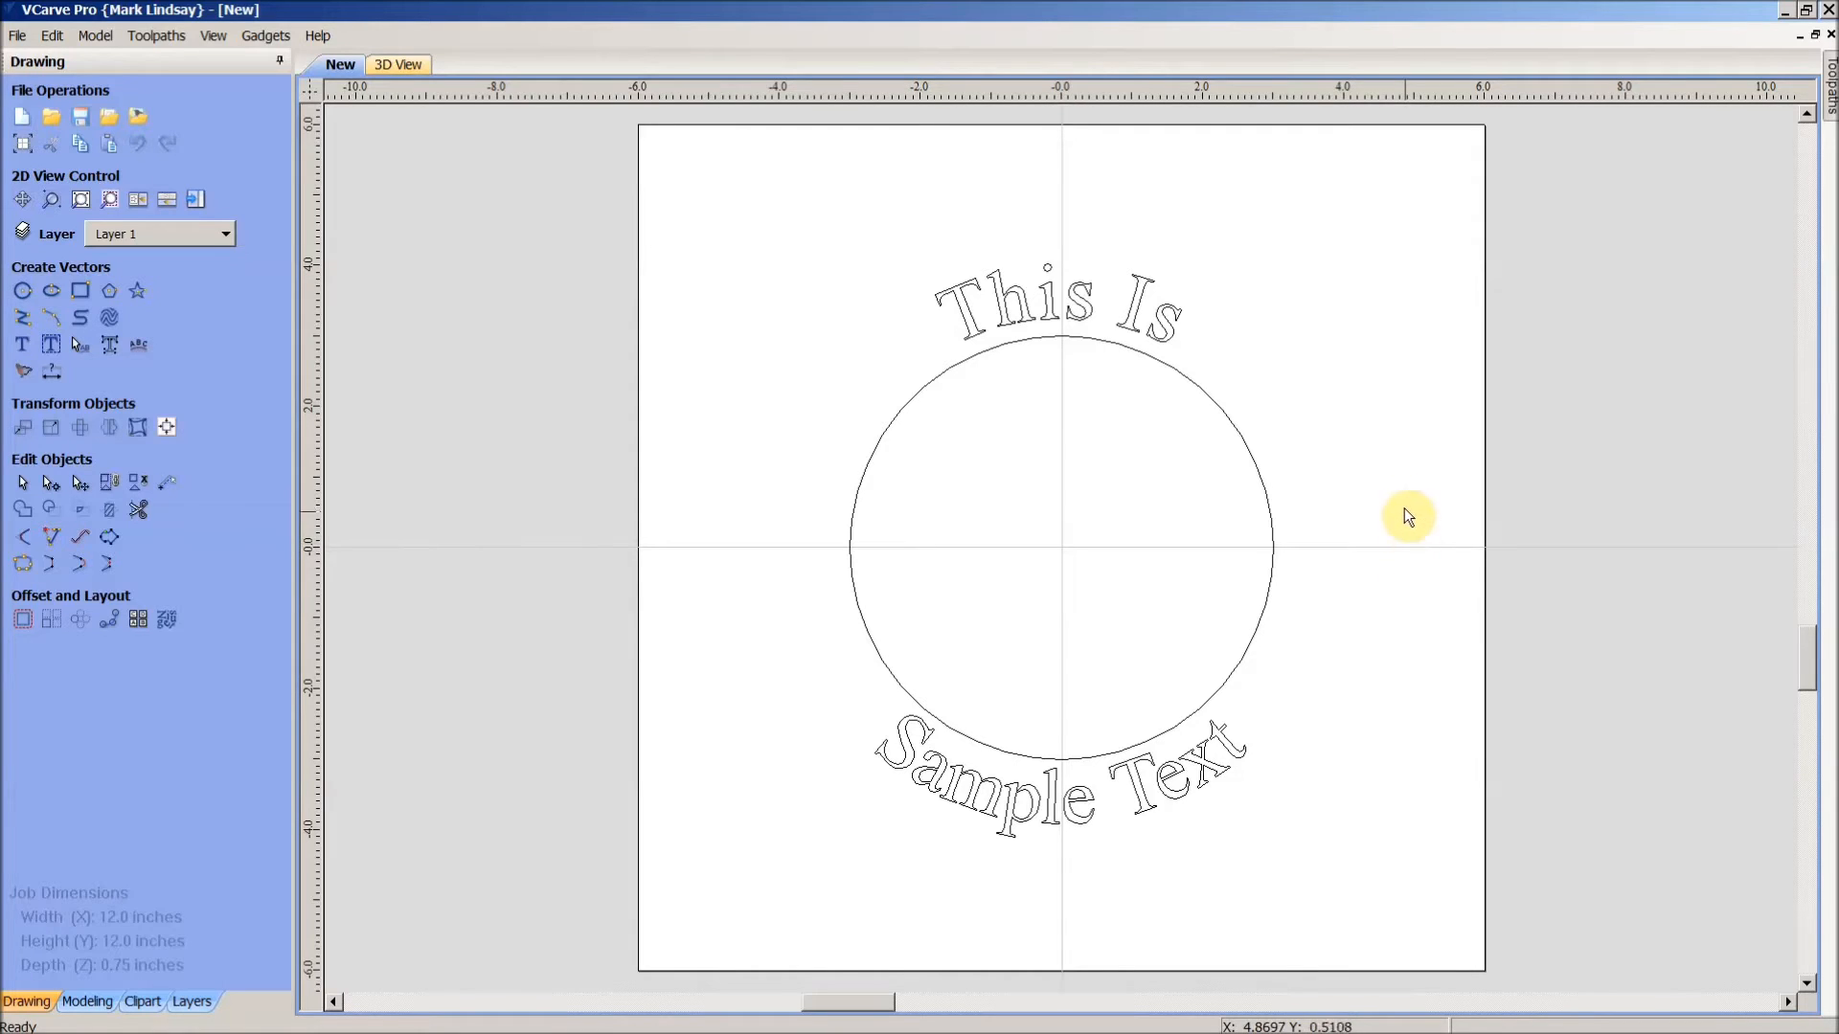
pyautogui.click(1130, 331)
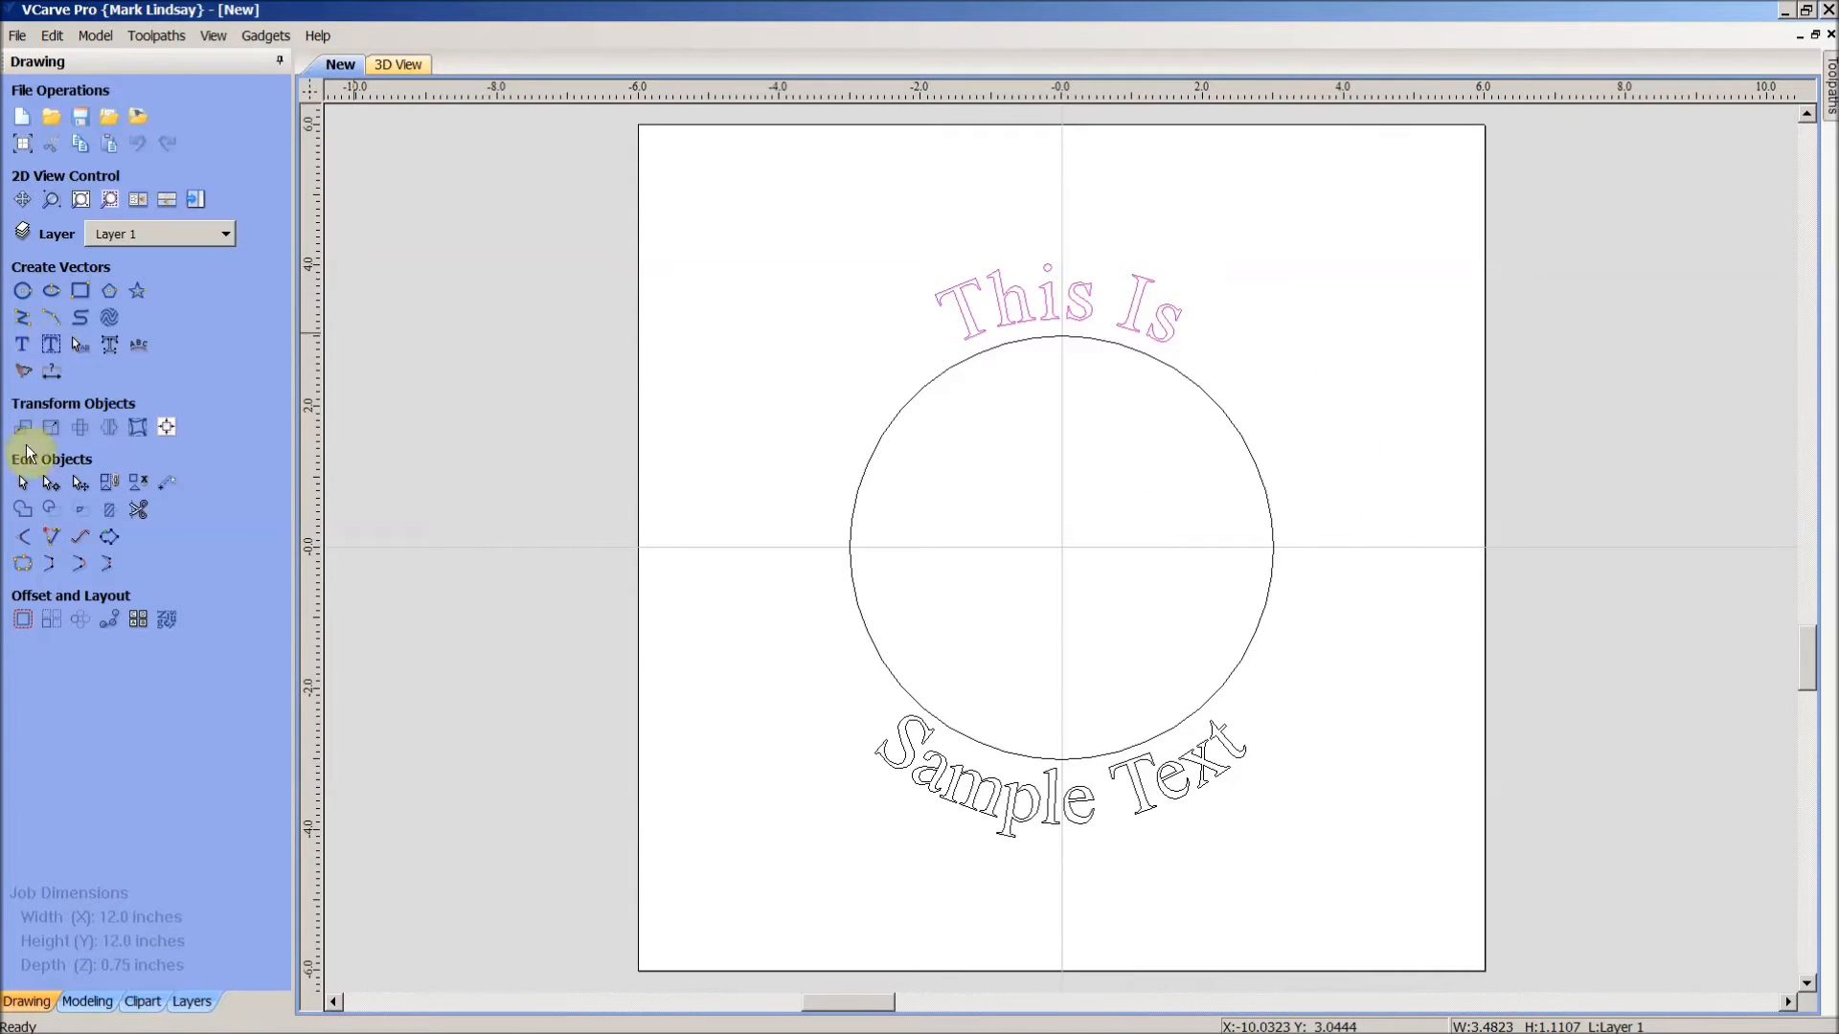
# - Choose LilyUPC from the font list for the This Is text
pyautogui.click(23, 346)
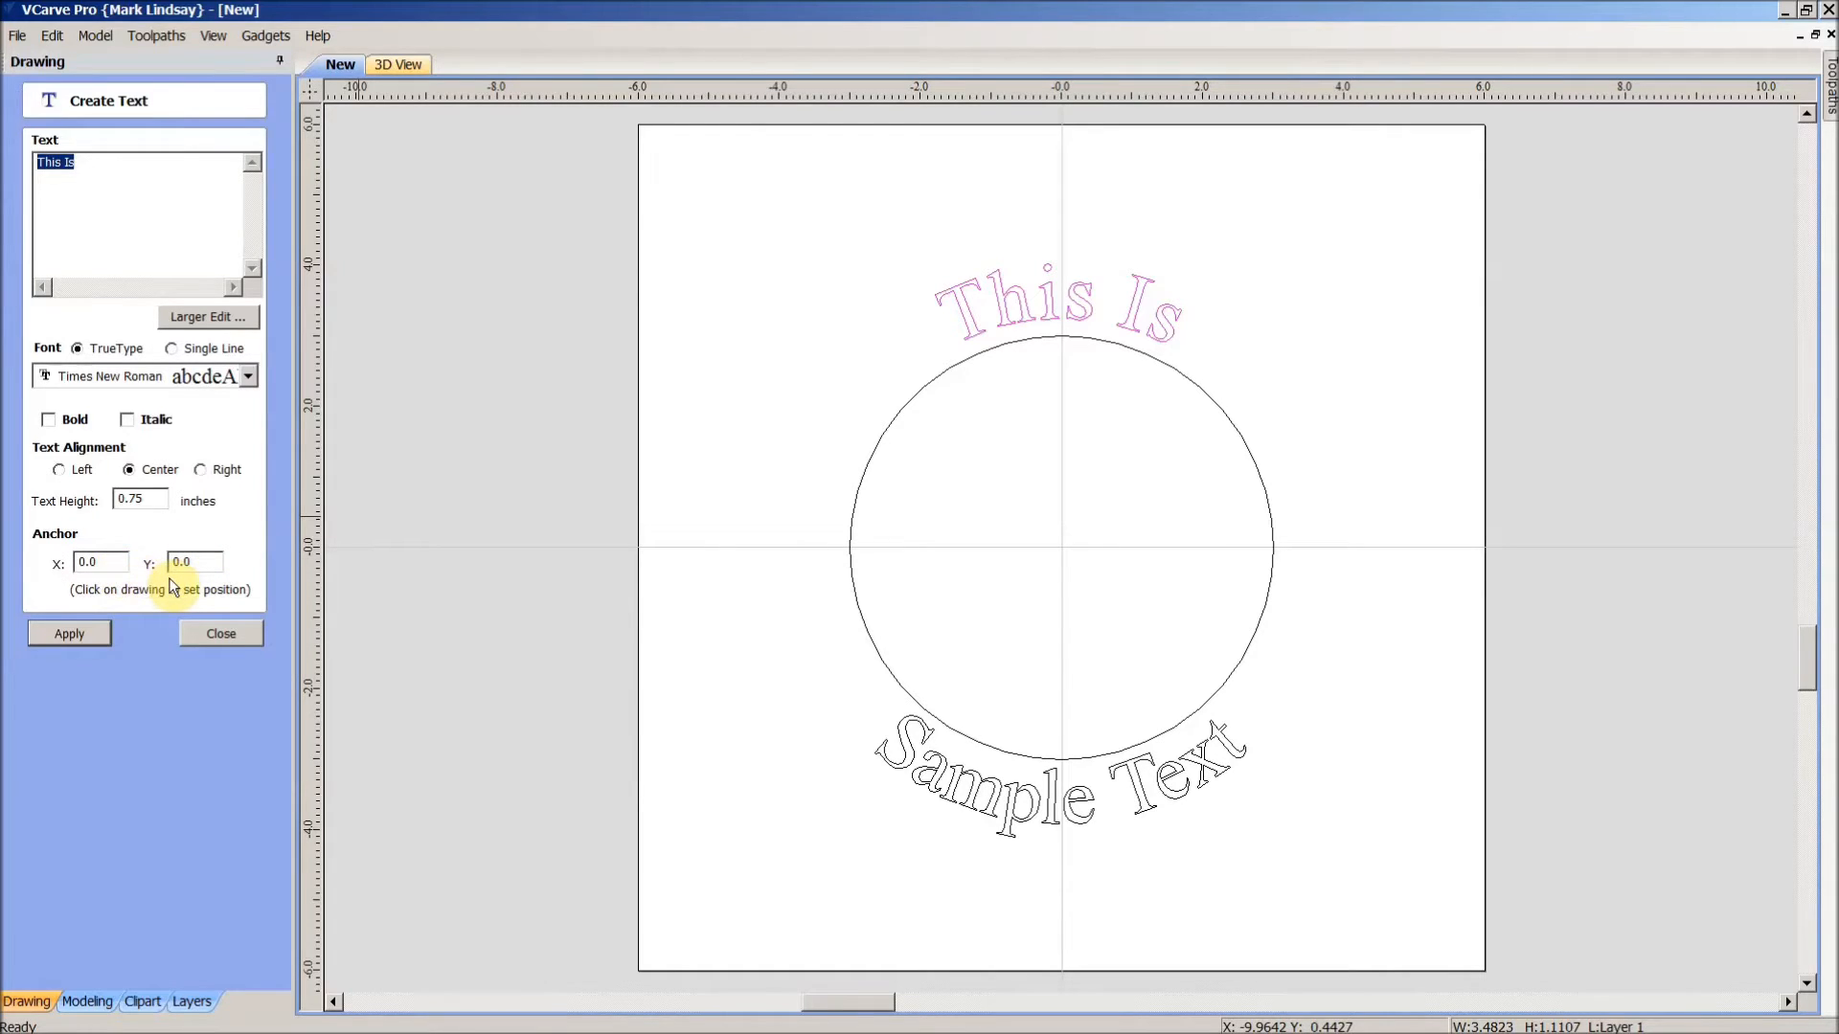
pyautogui.click(248, 377)
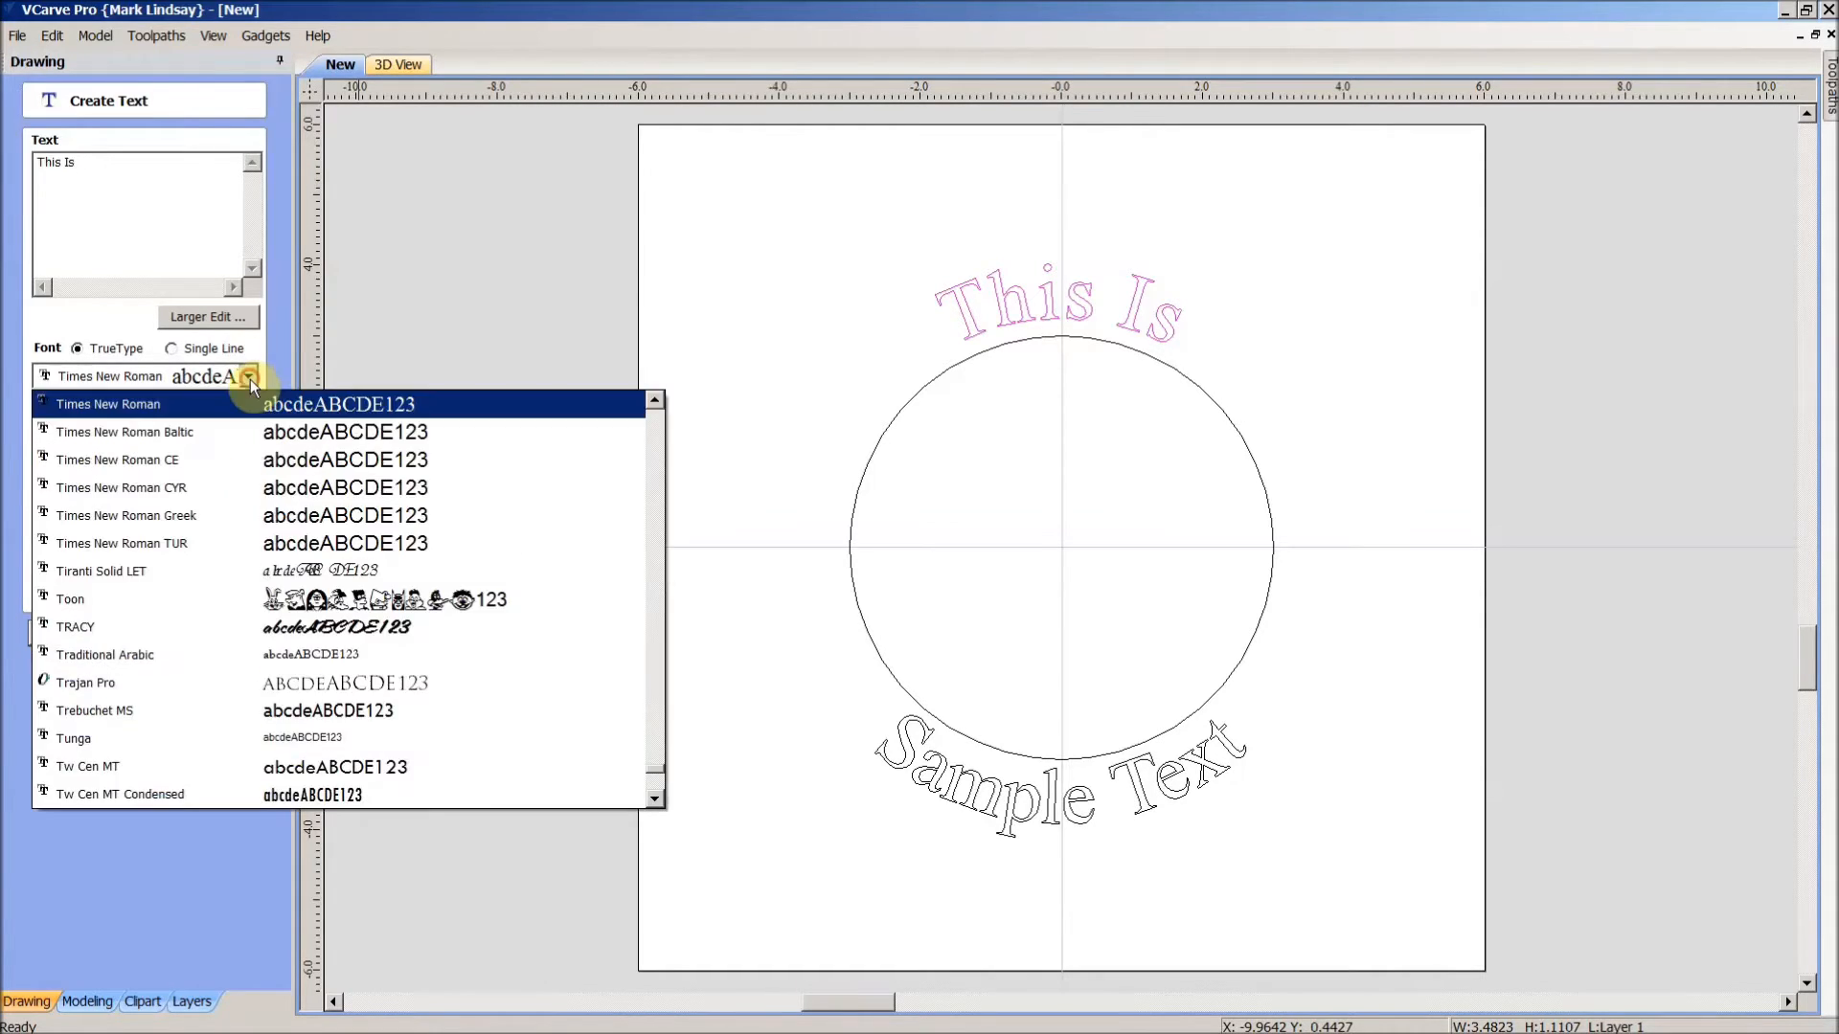
pyautogui.scroll(4, 431, 574)
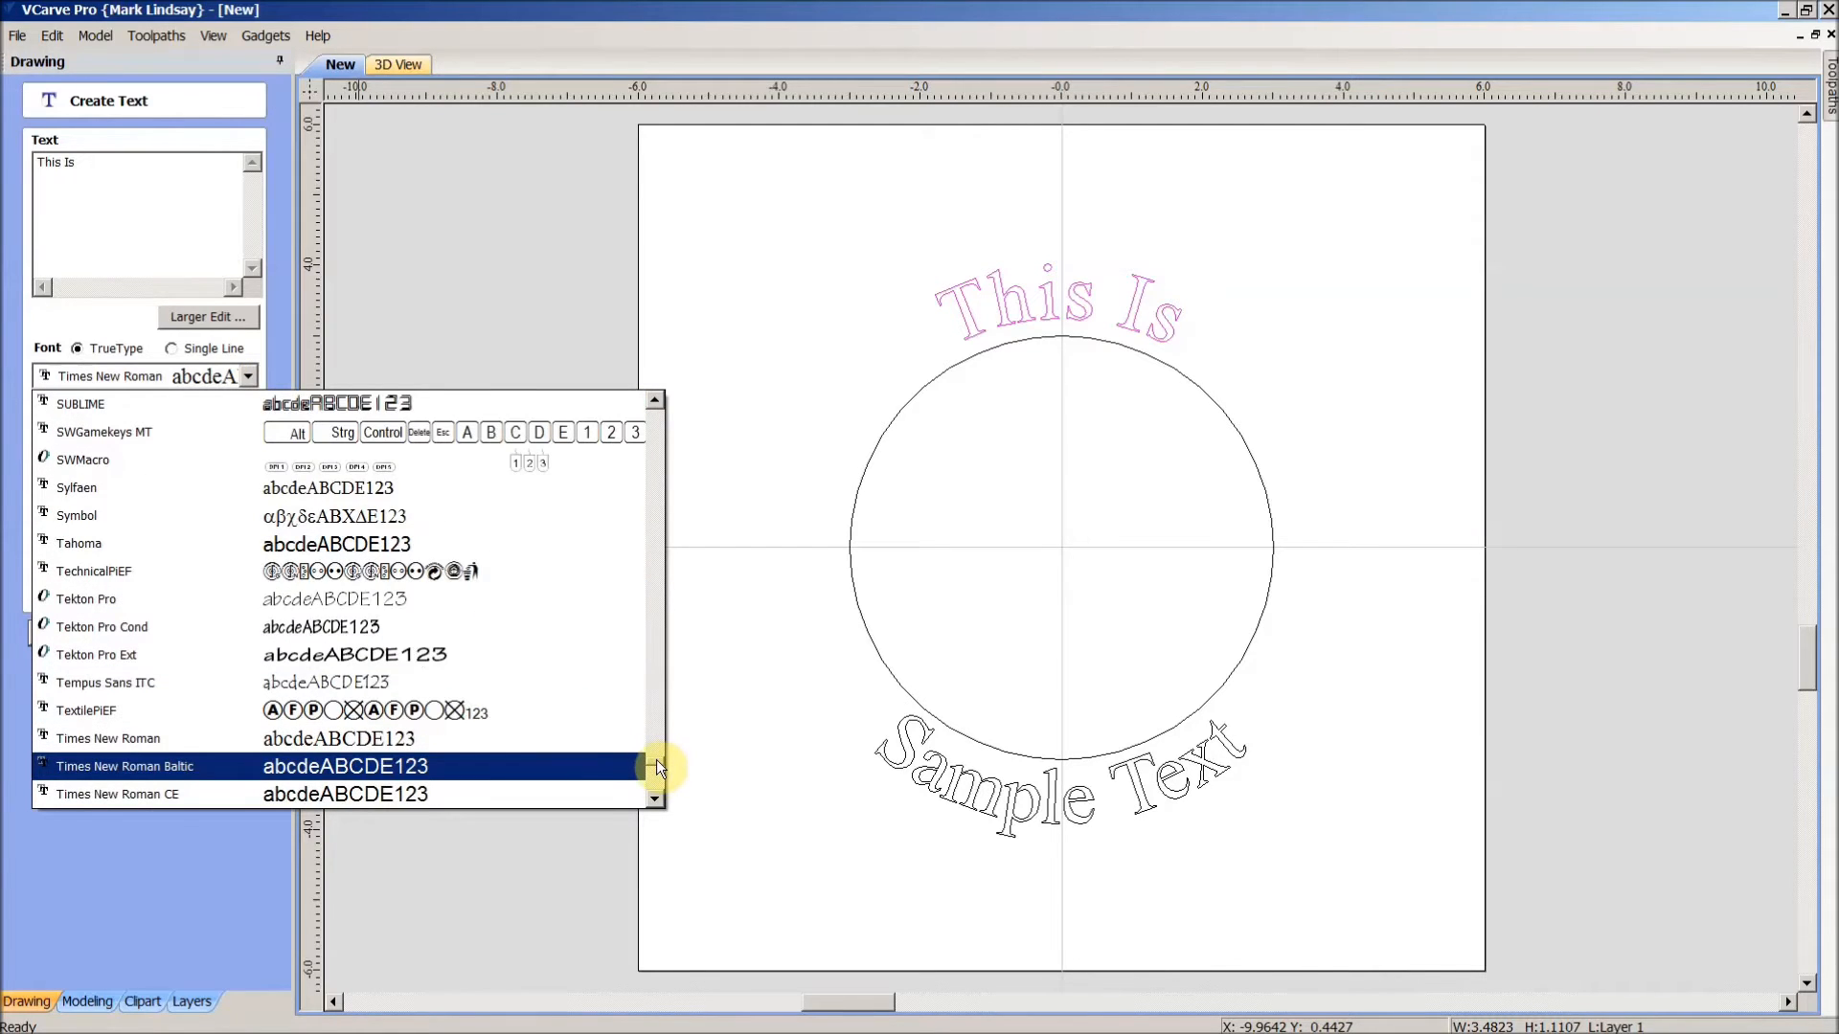
pyautogui.moveTo(657, 761); pyautogui.dragTo(653, 688)
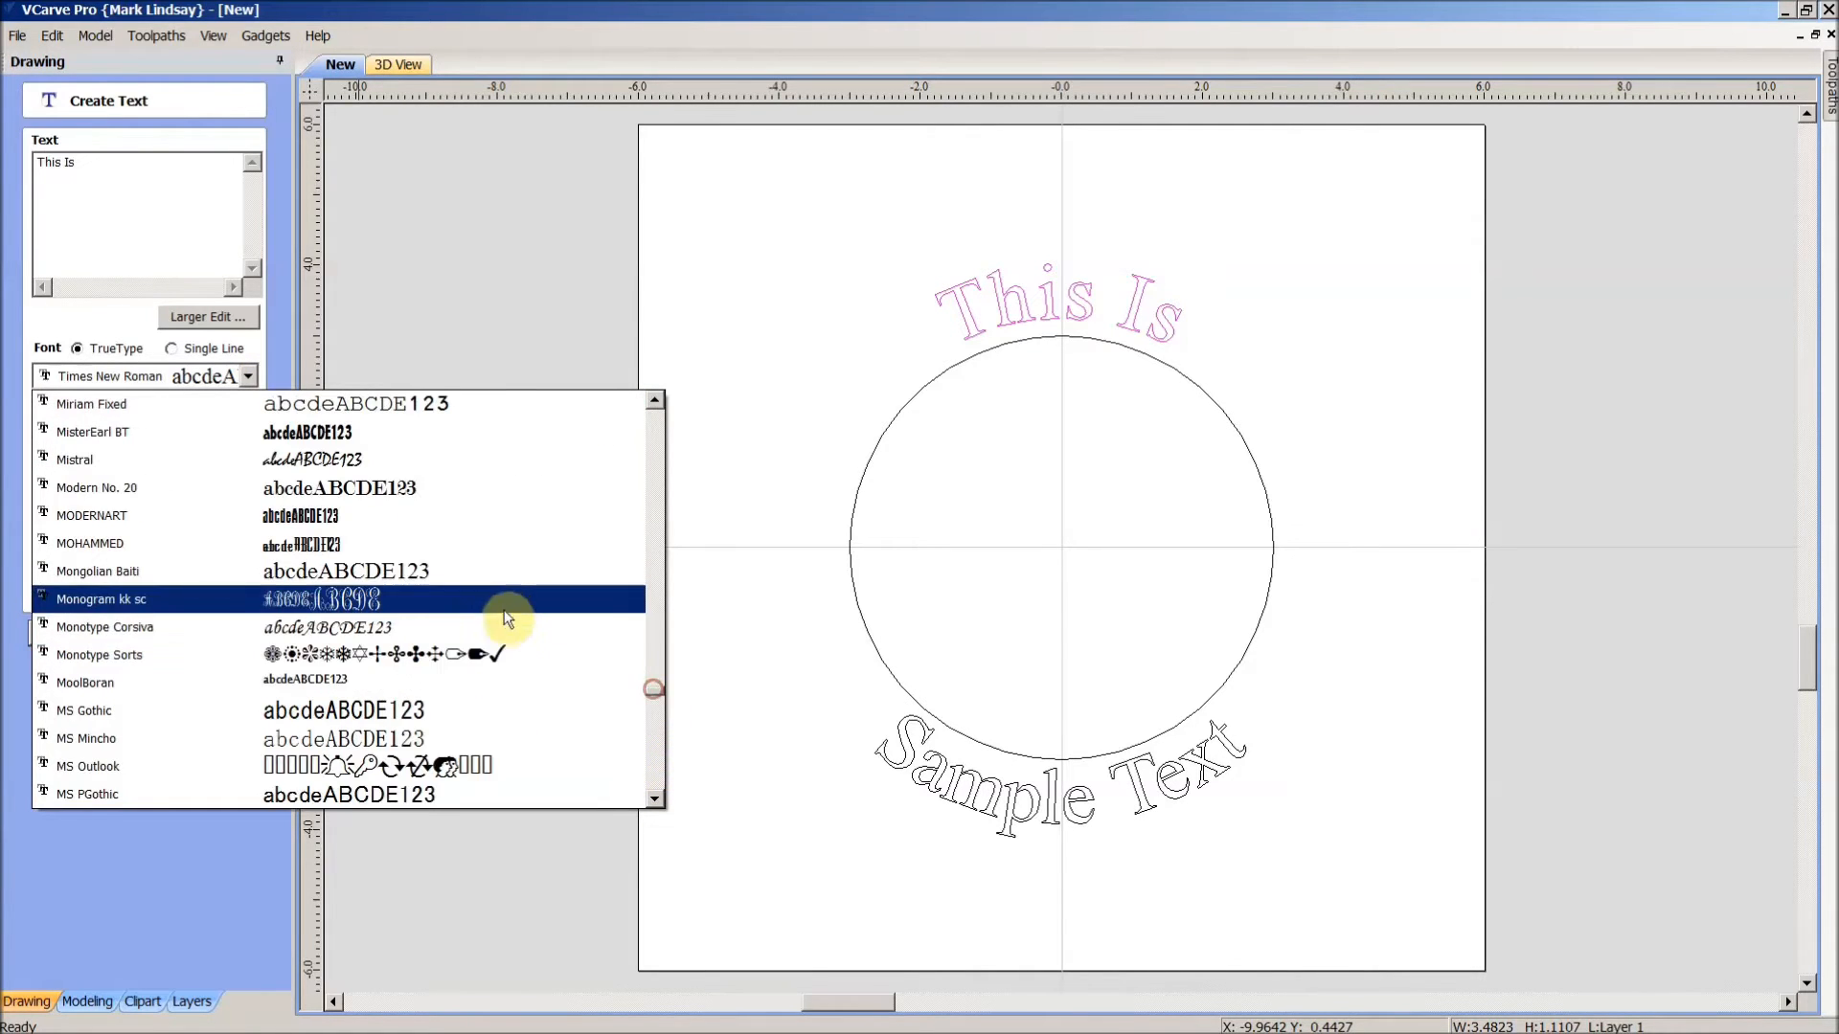
pyautogui.scroll(13, 508, 620)
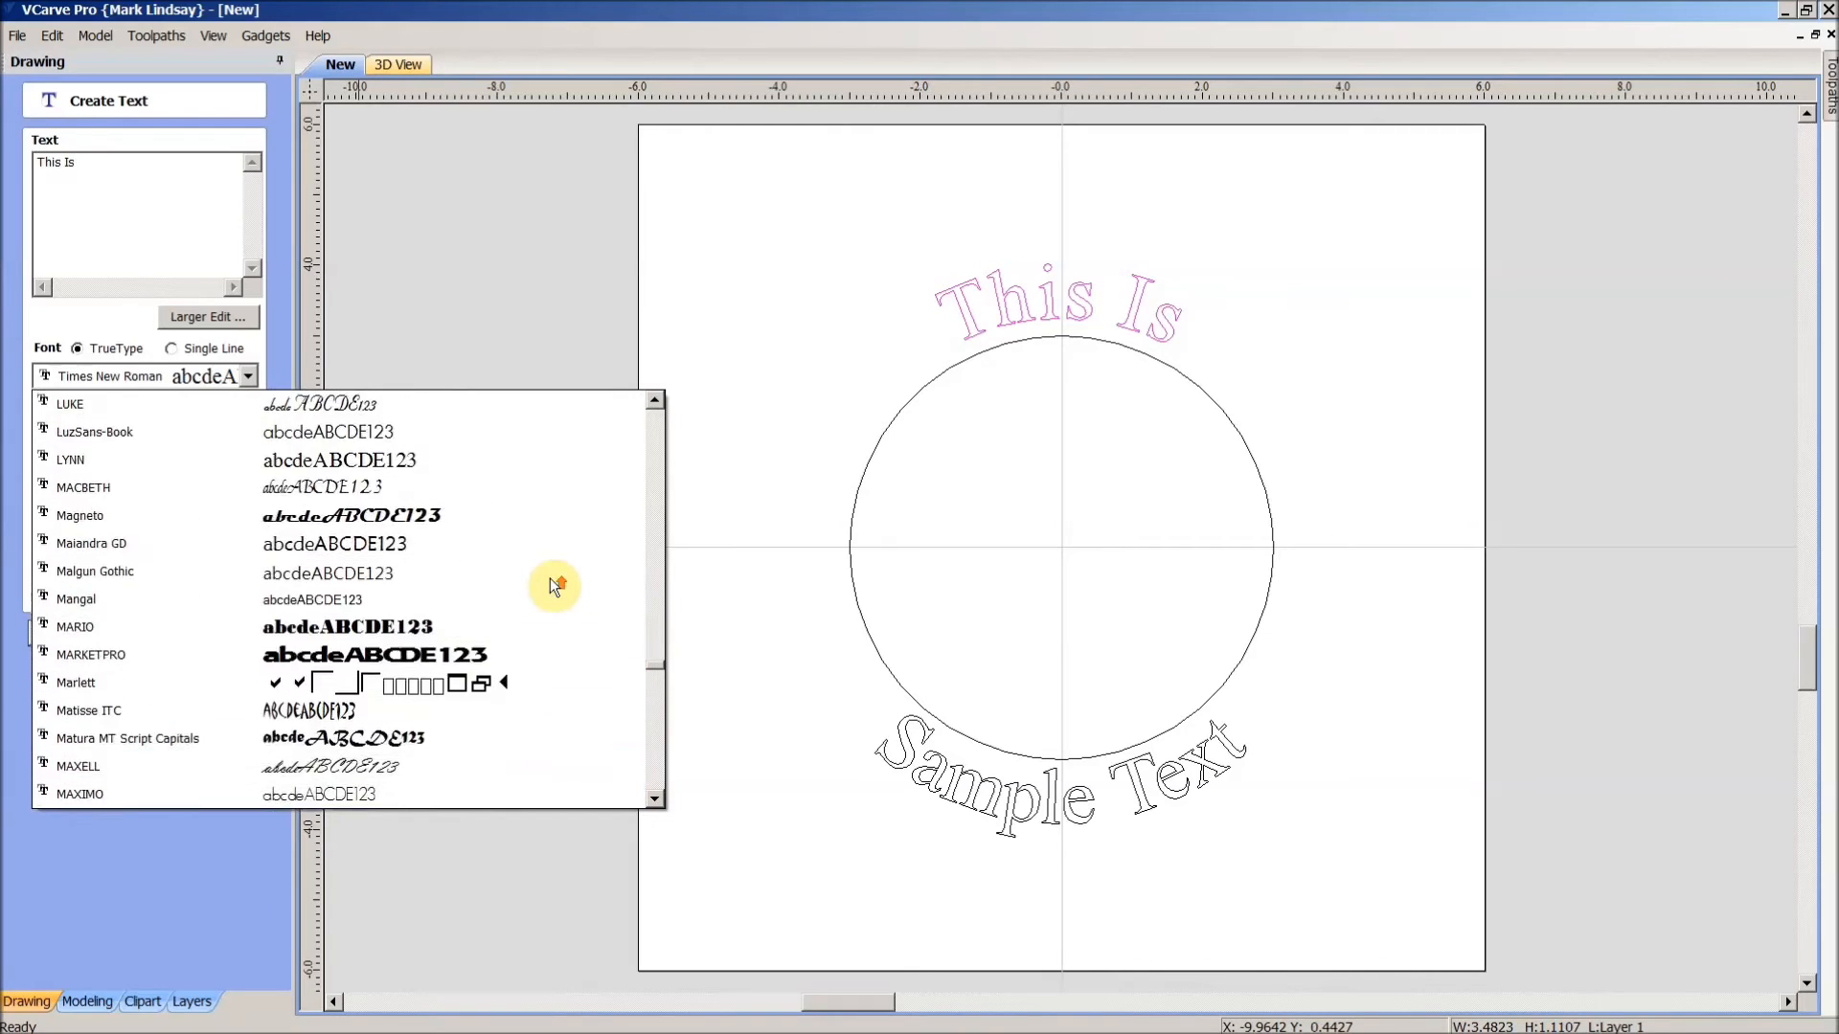
pyautogui.scroll(7, 551, 579)
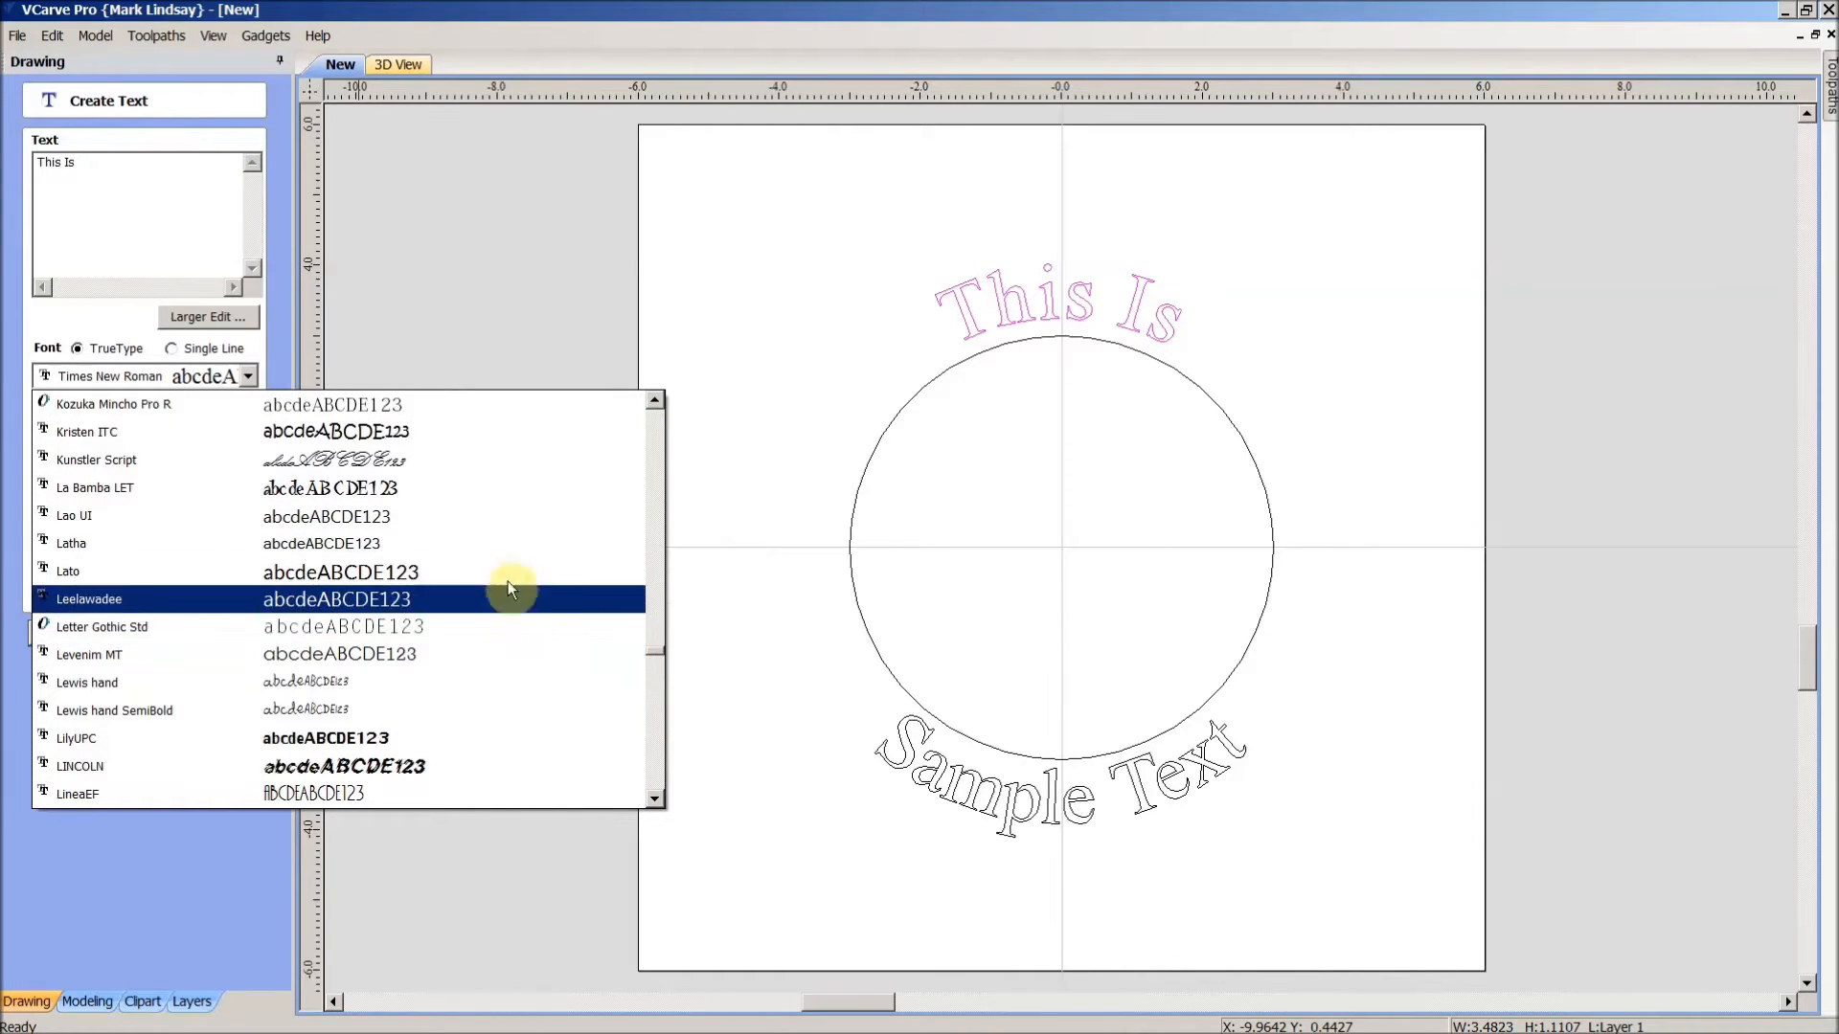
pyautogui.click(323, 738)
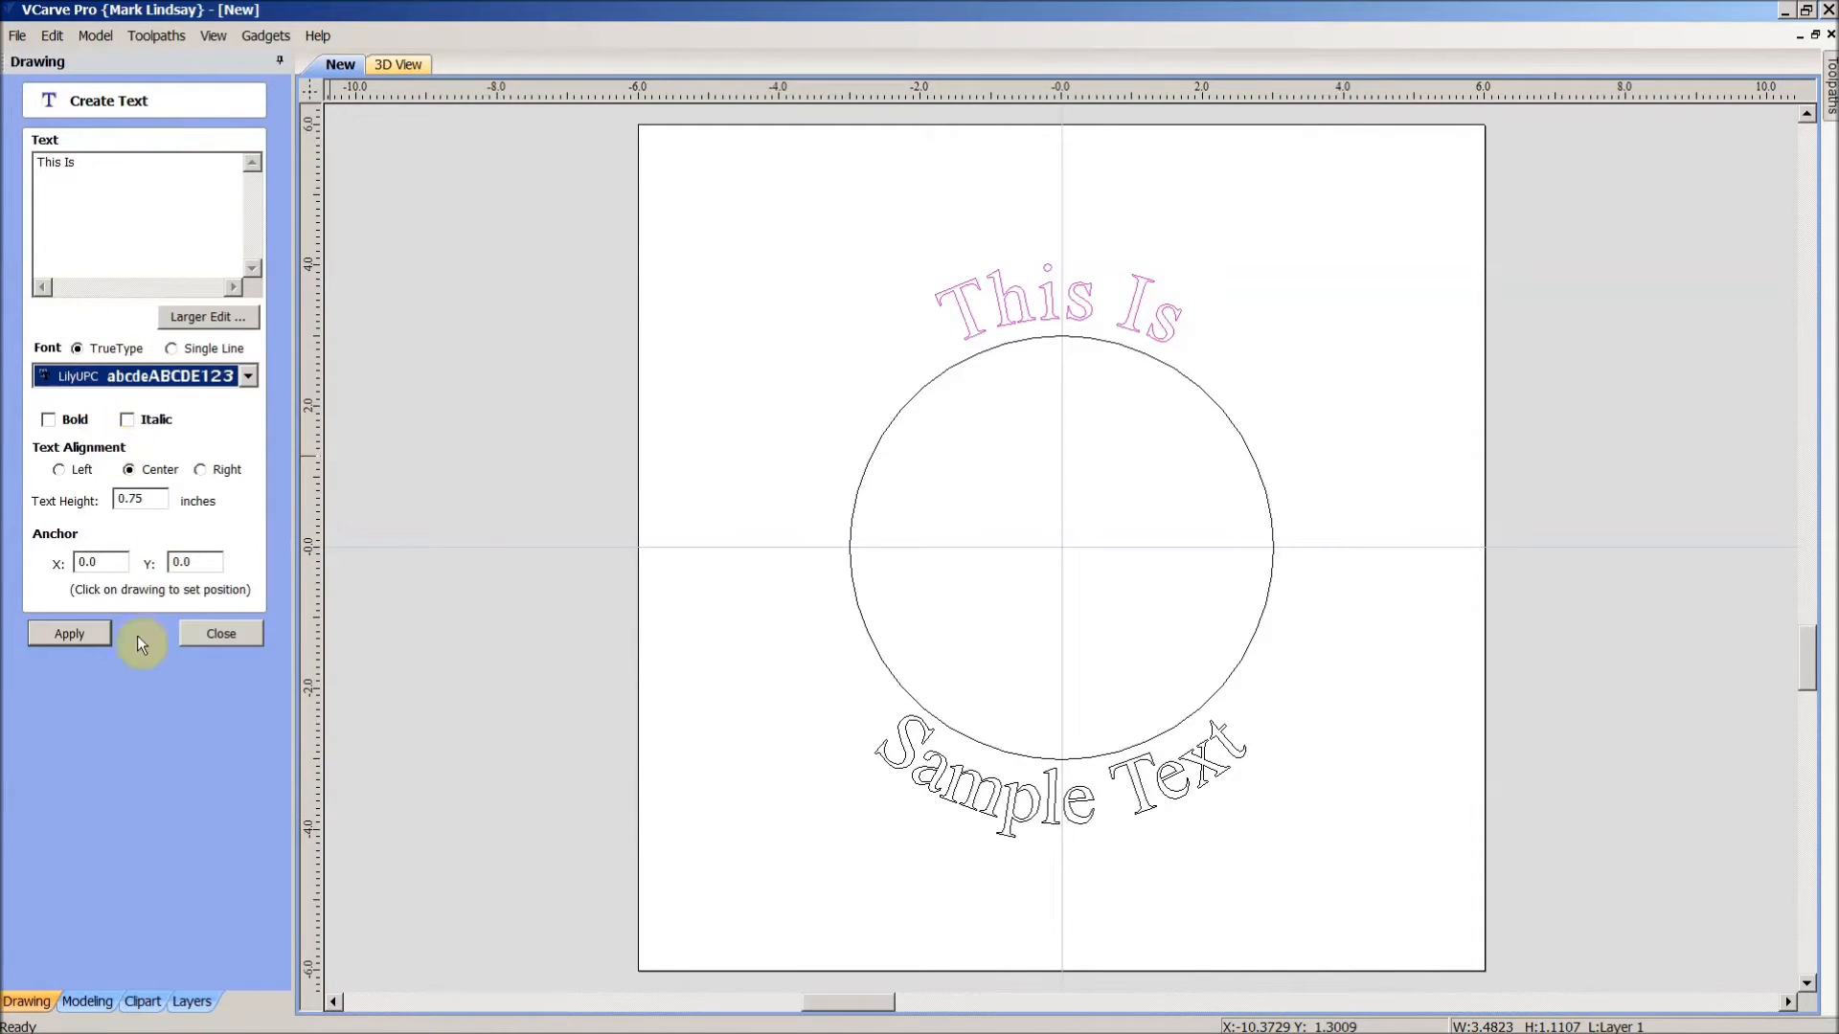
# - Apply LilyUPC so This Is redraws straight across the circle, and close the form
pyautogui.click(60, 636)
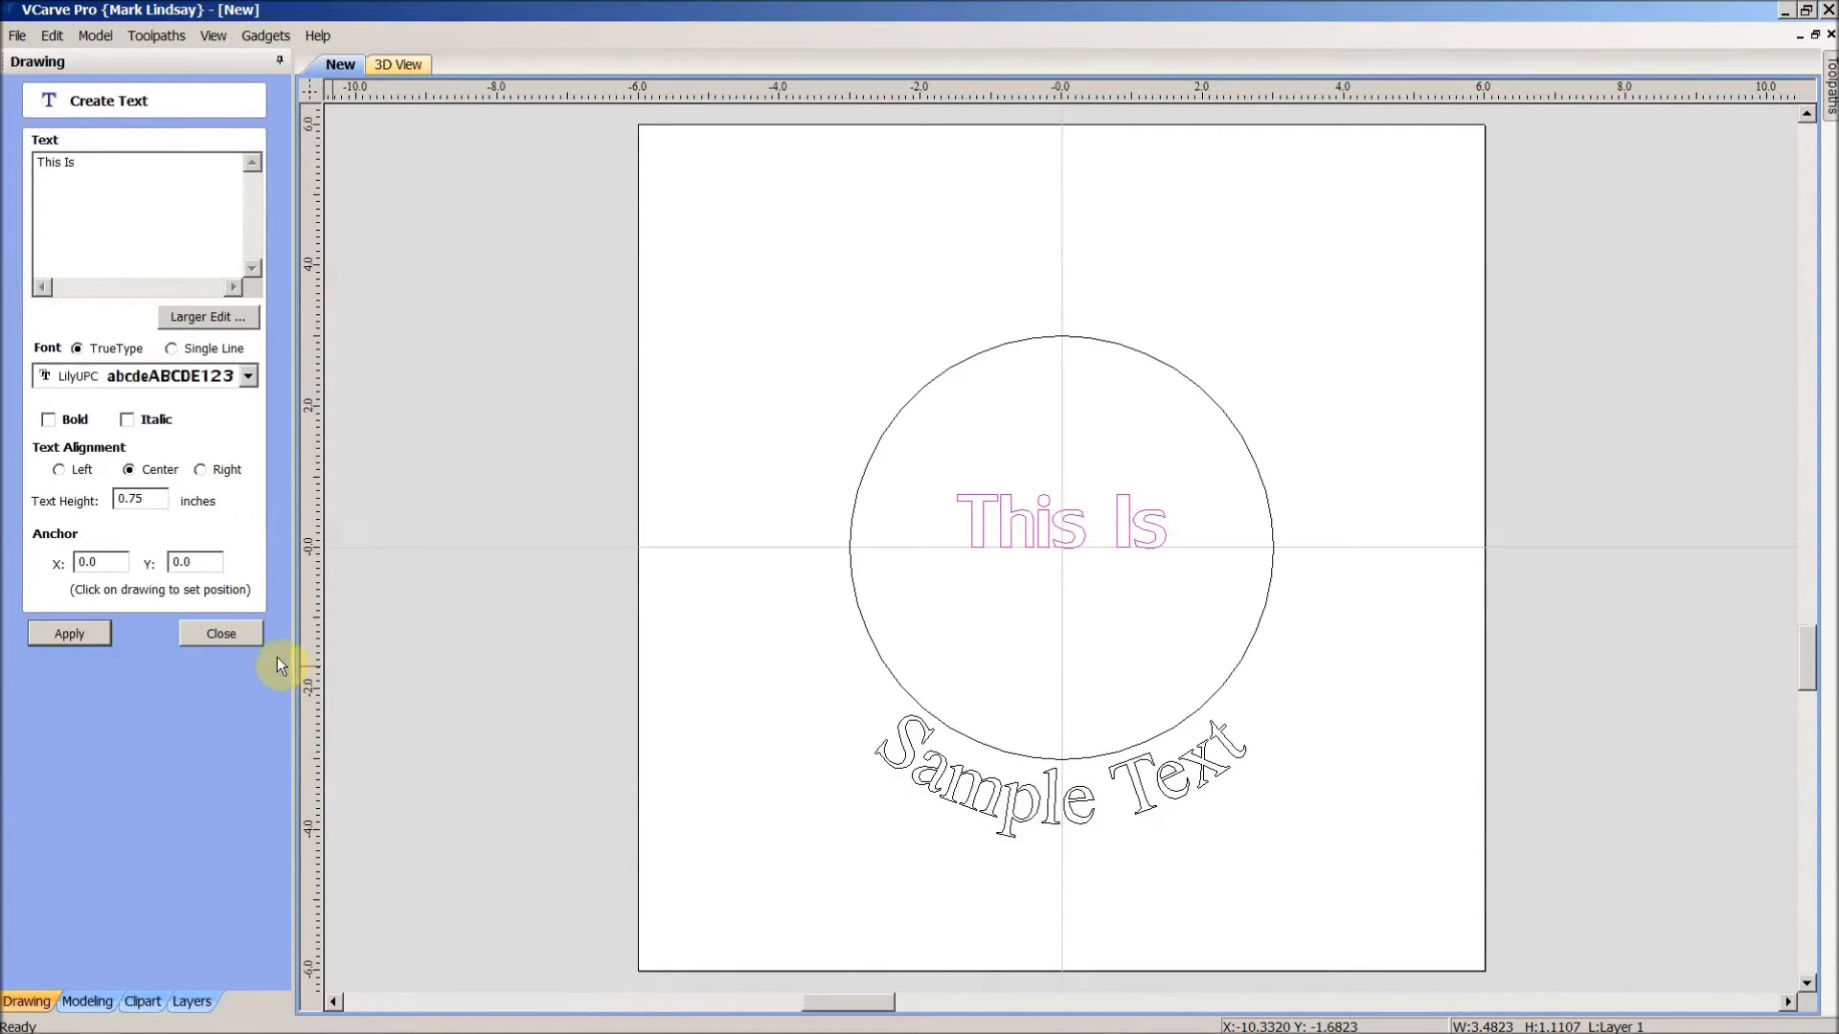
pyautogui.click(234, 628)
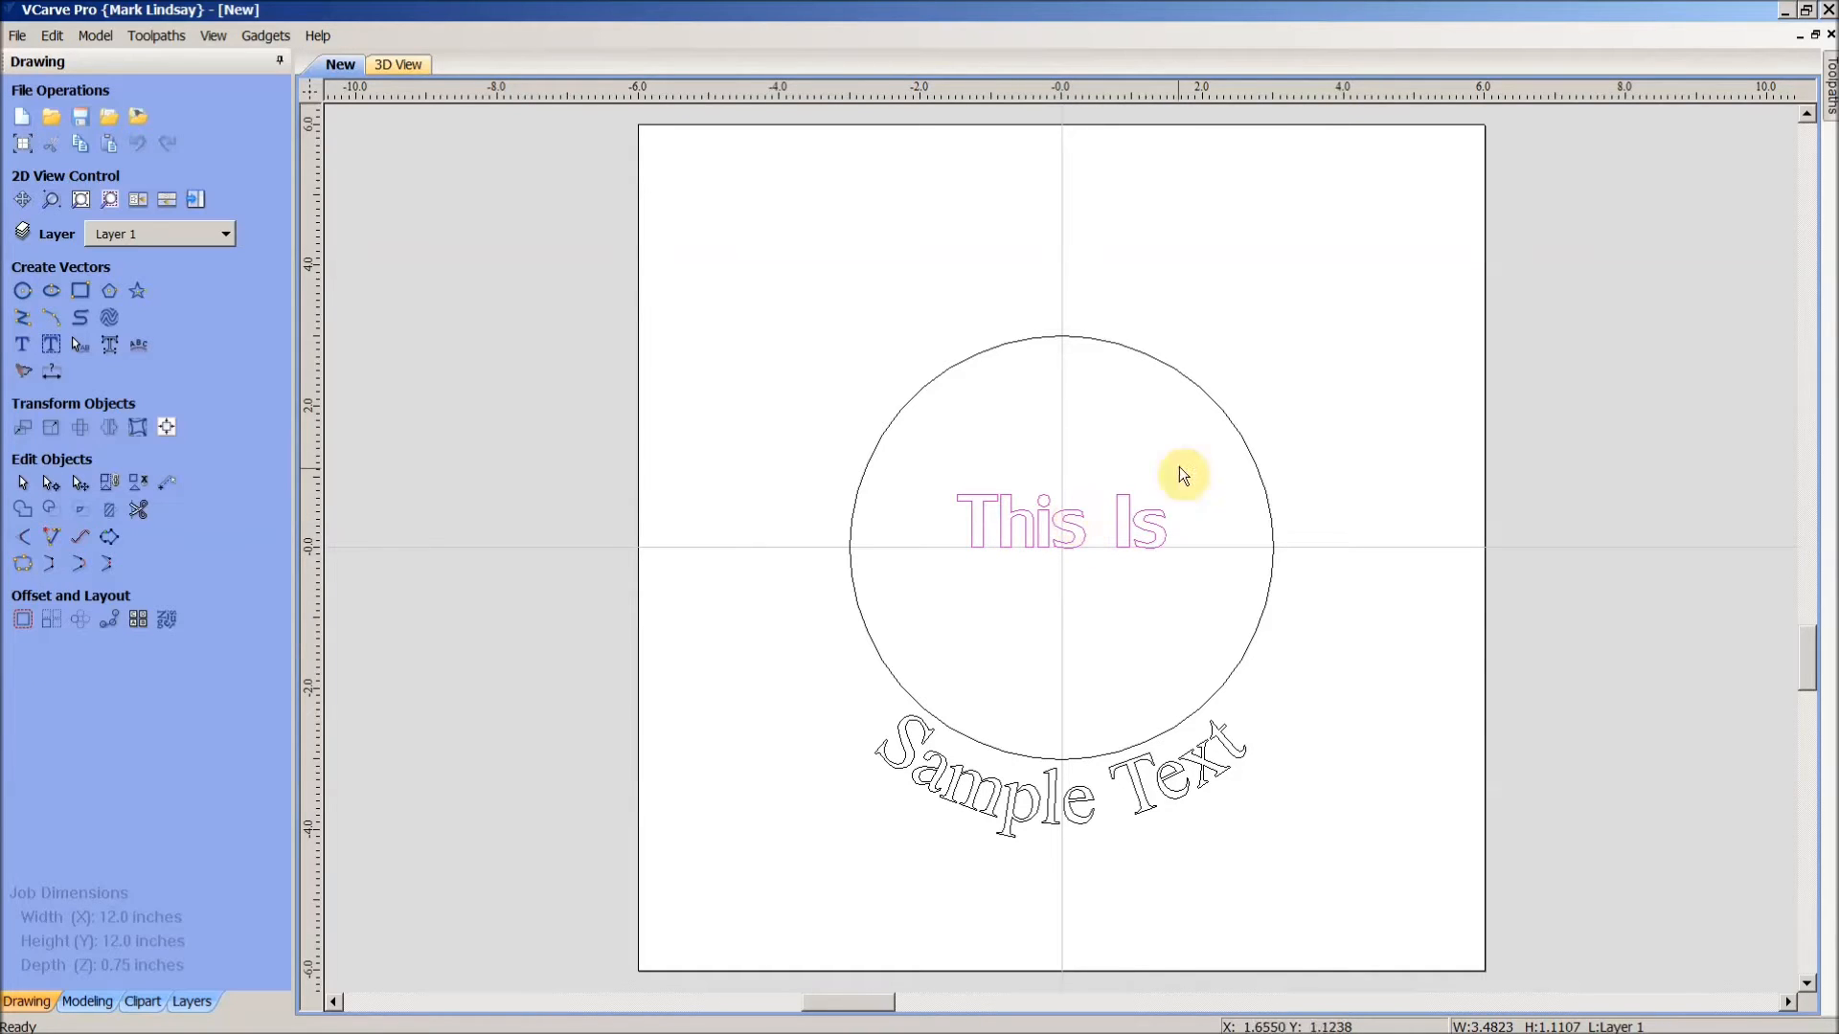
# - Wrap This Is above the circle at 0.25 inch offset with slightly wider letter spacing
pyautogui.keyDown('shift'); pyautogui.click(1198, 383); pyautogui.keyUp('shift')
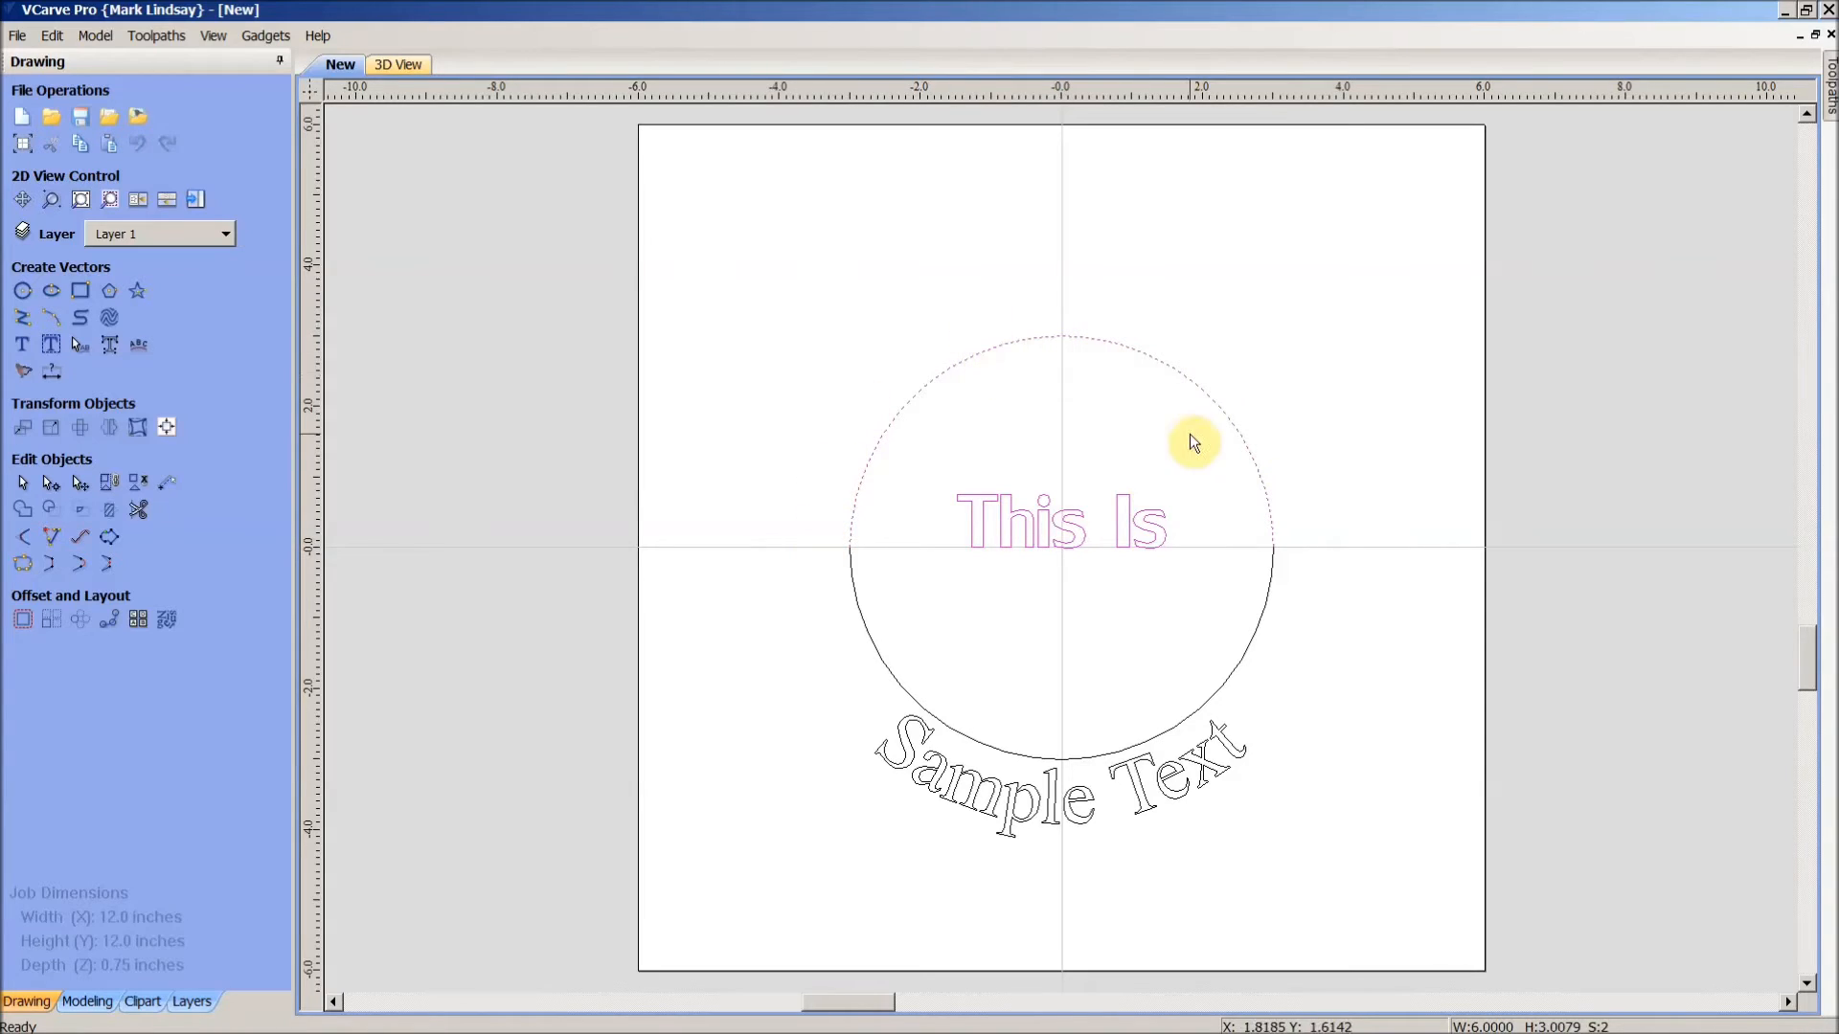
pyautogui.click(138, 344)
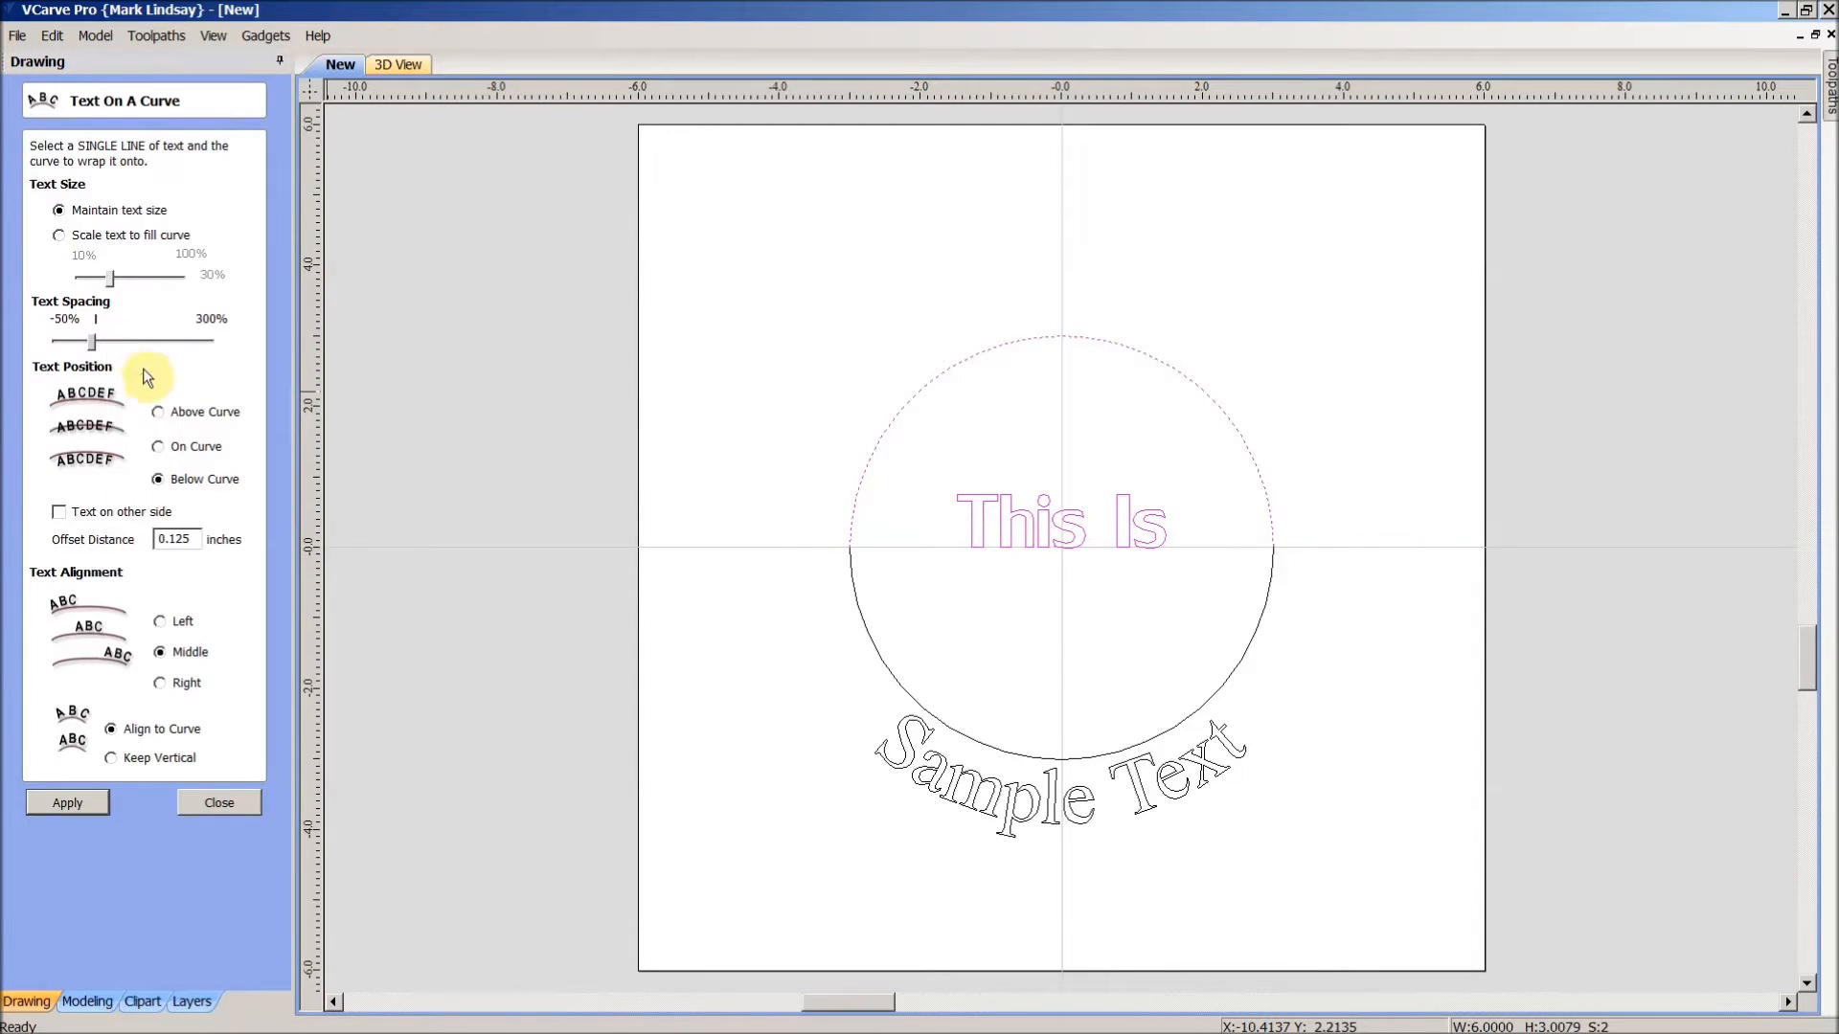
pyautogui.click(158, 414)
pyautogui.click(176, 542)
pyautogui.doubleClick(192, 539)
pyautogui.write('0.25')
pyautogui.click(65, 799)
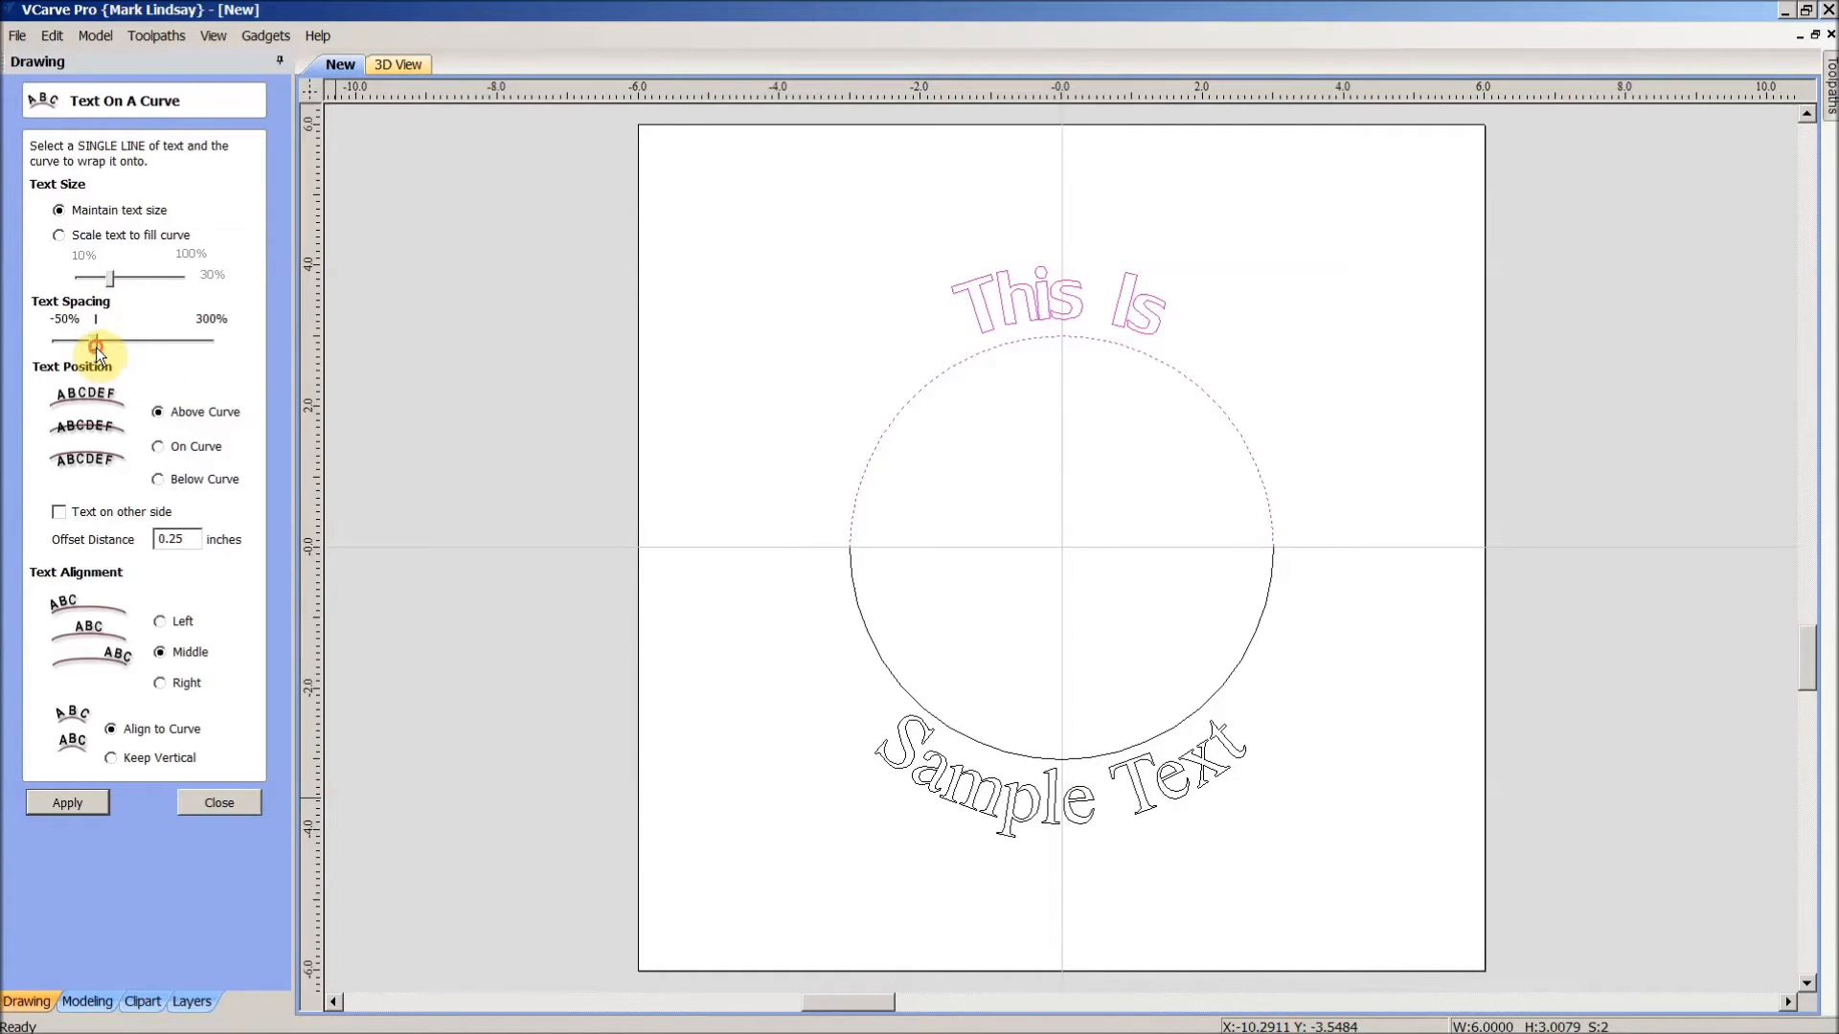
pyautogui.moveTo(95, 345); pyautogui.dragTo(100, 345)
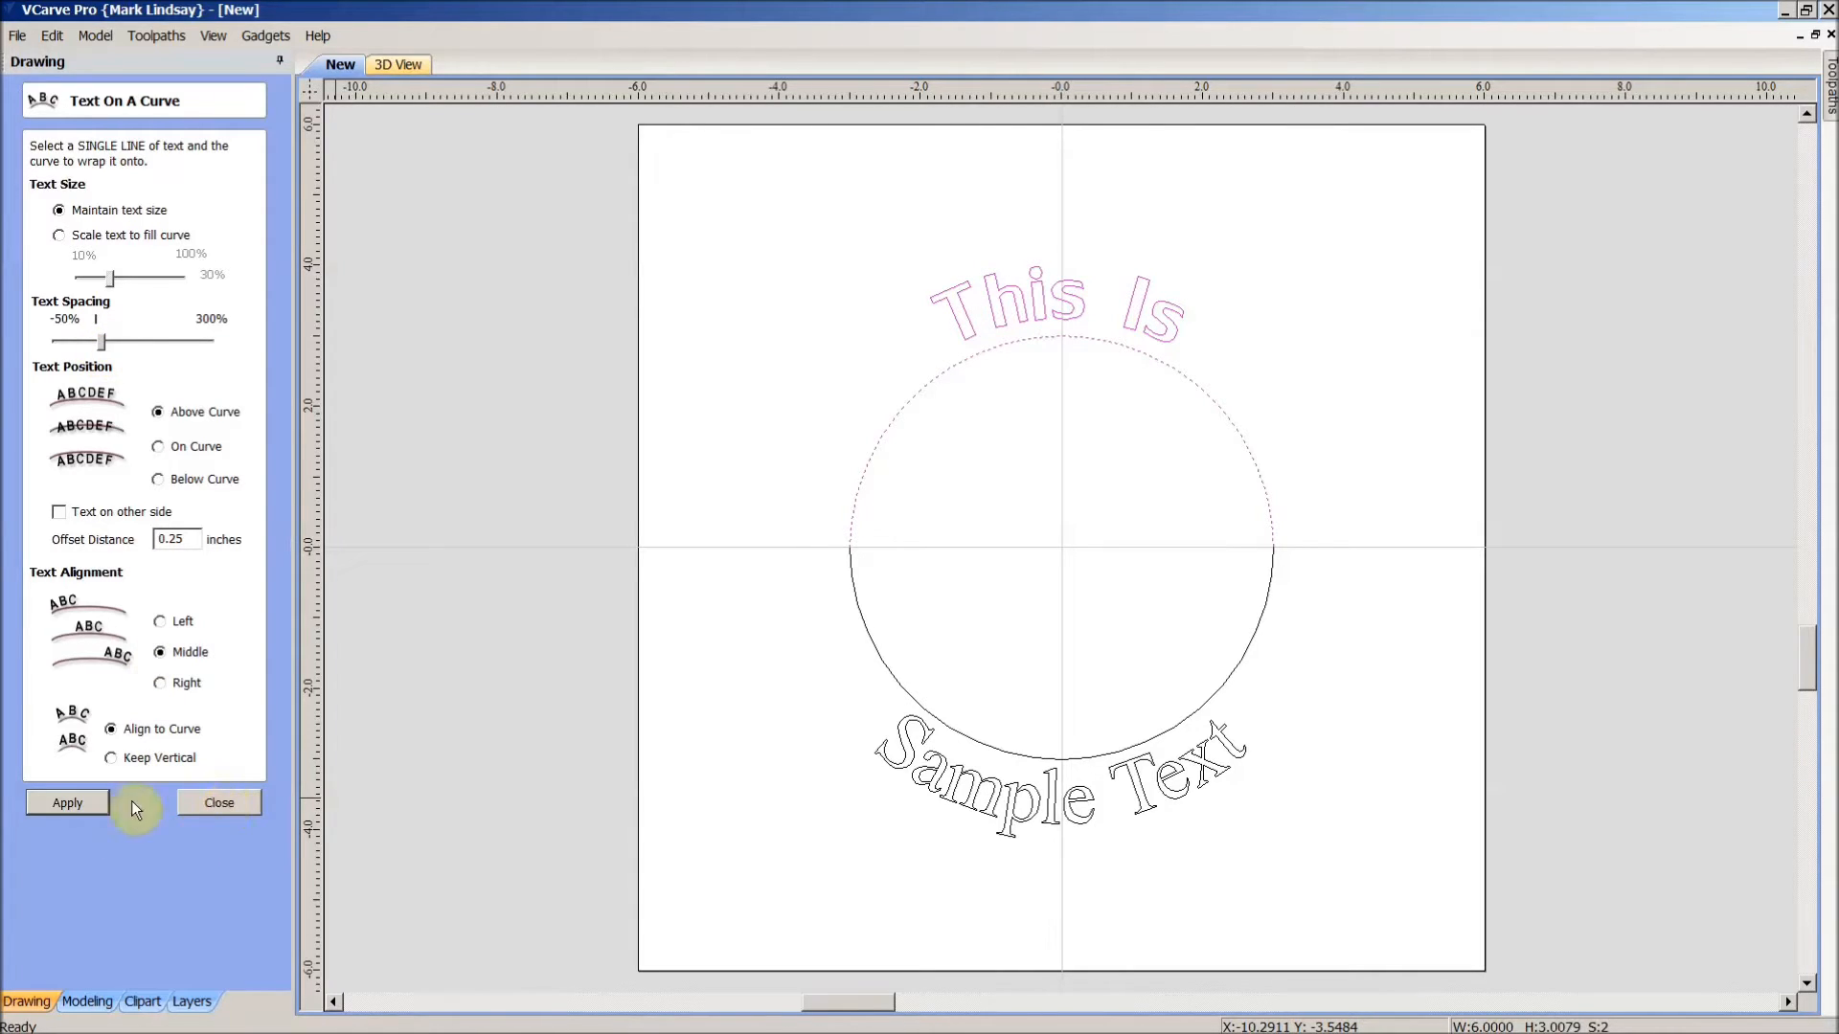
pyautogui.click(219, 802)
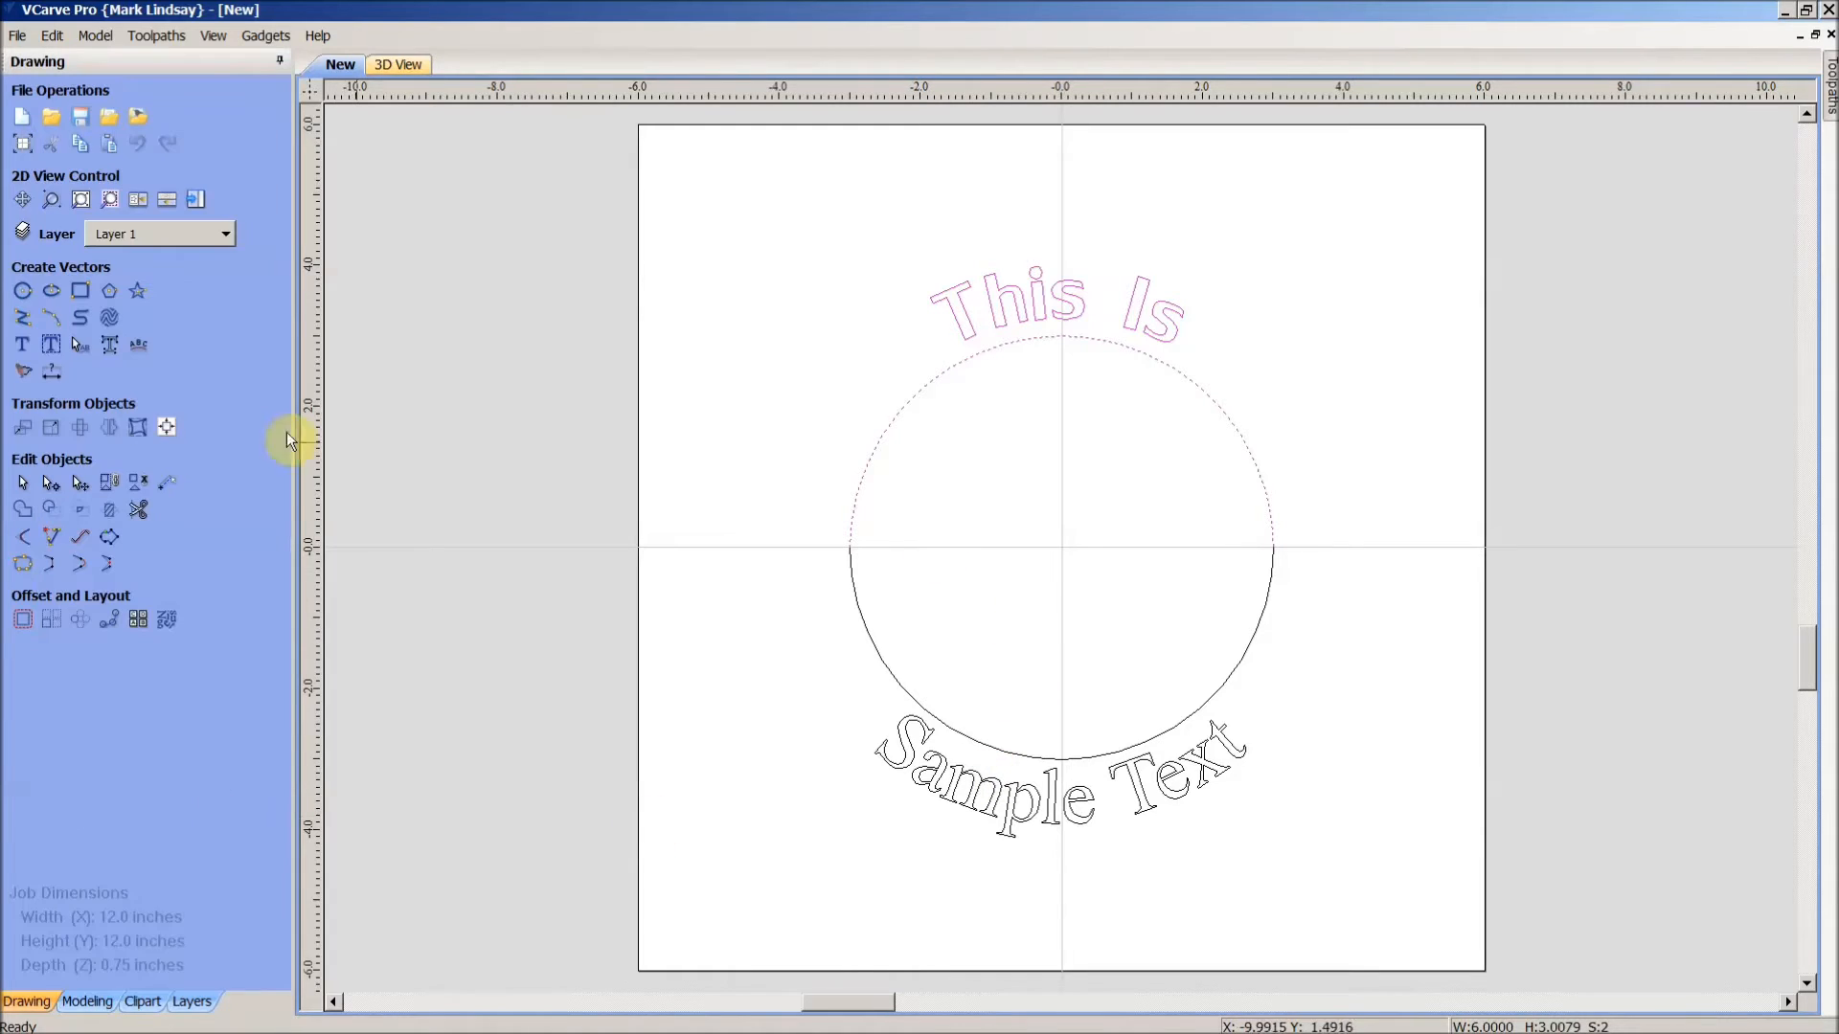
# - Drag the T of the arched This Is closer to the h
pyautogui.click(1086, 533)
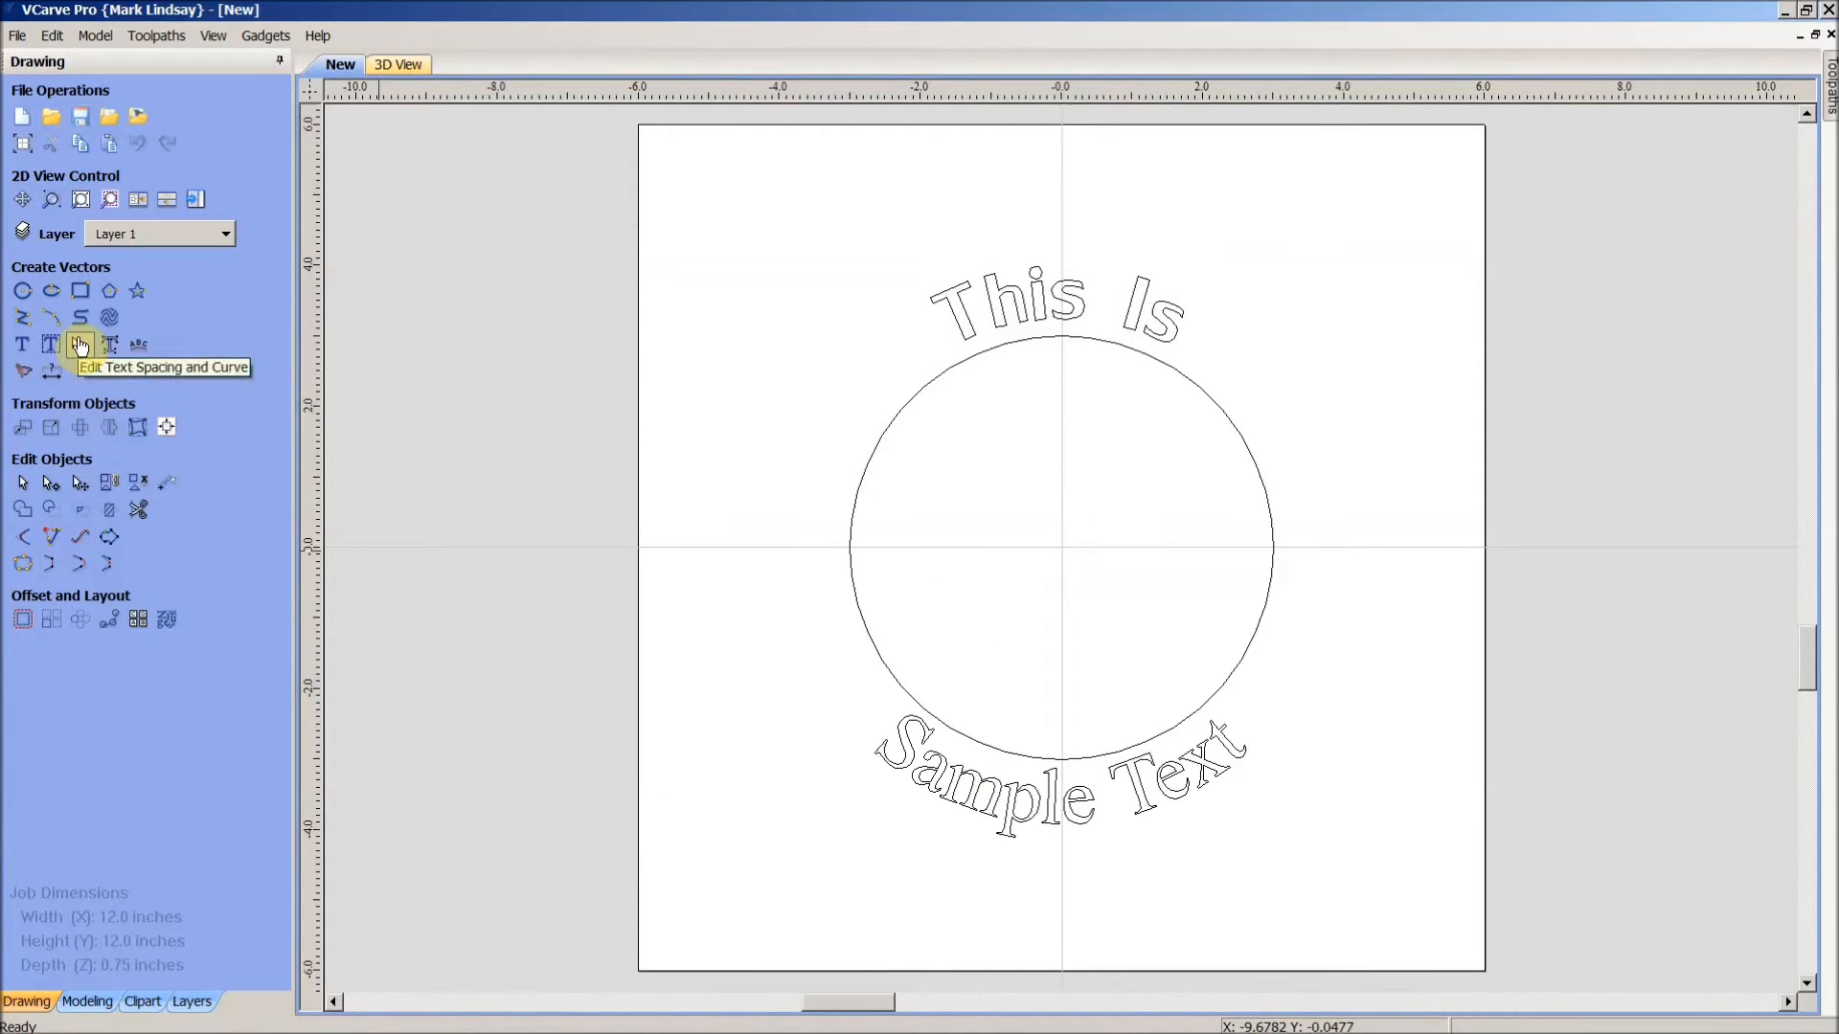
pyautogui.click(80, 347)
pyautogui.scroll(3, 972, 318)
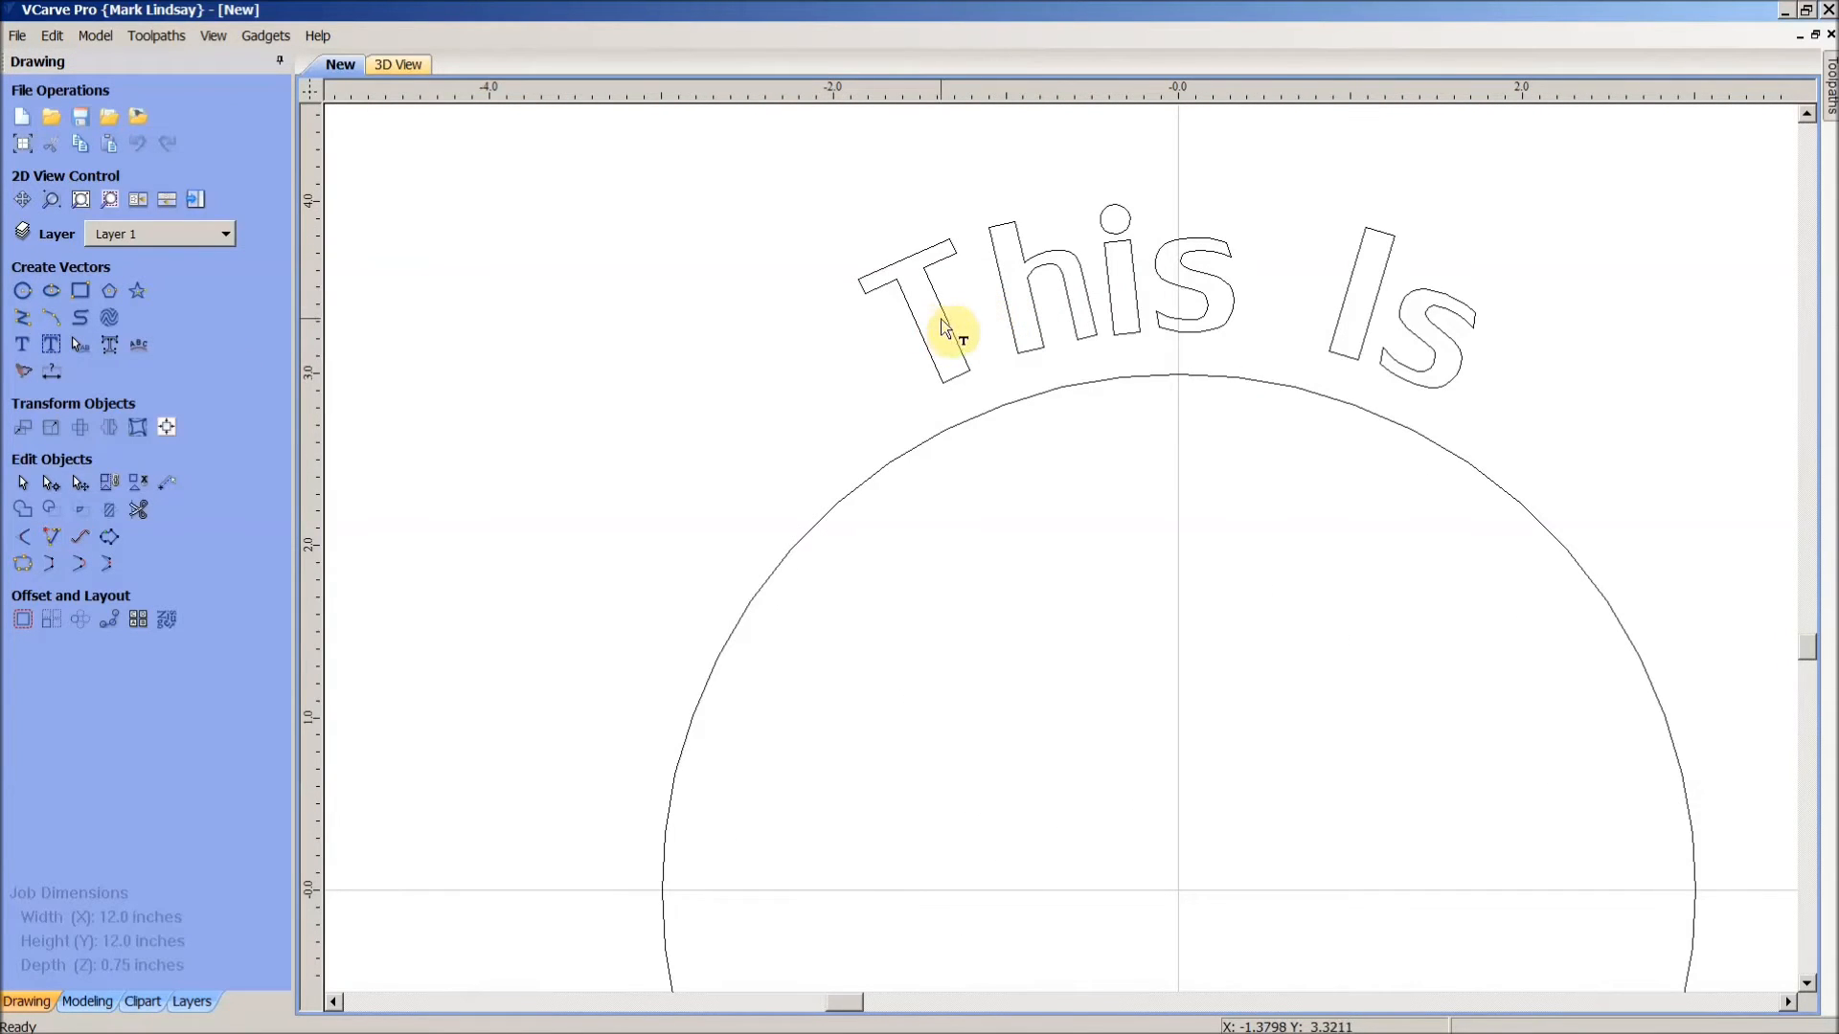
pyautogui.click(950, 323)
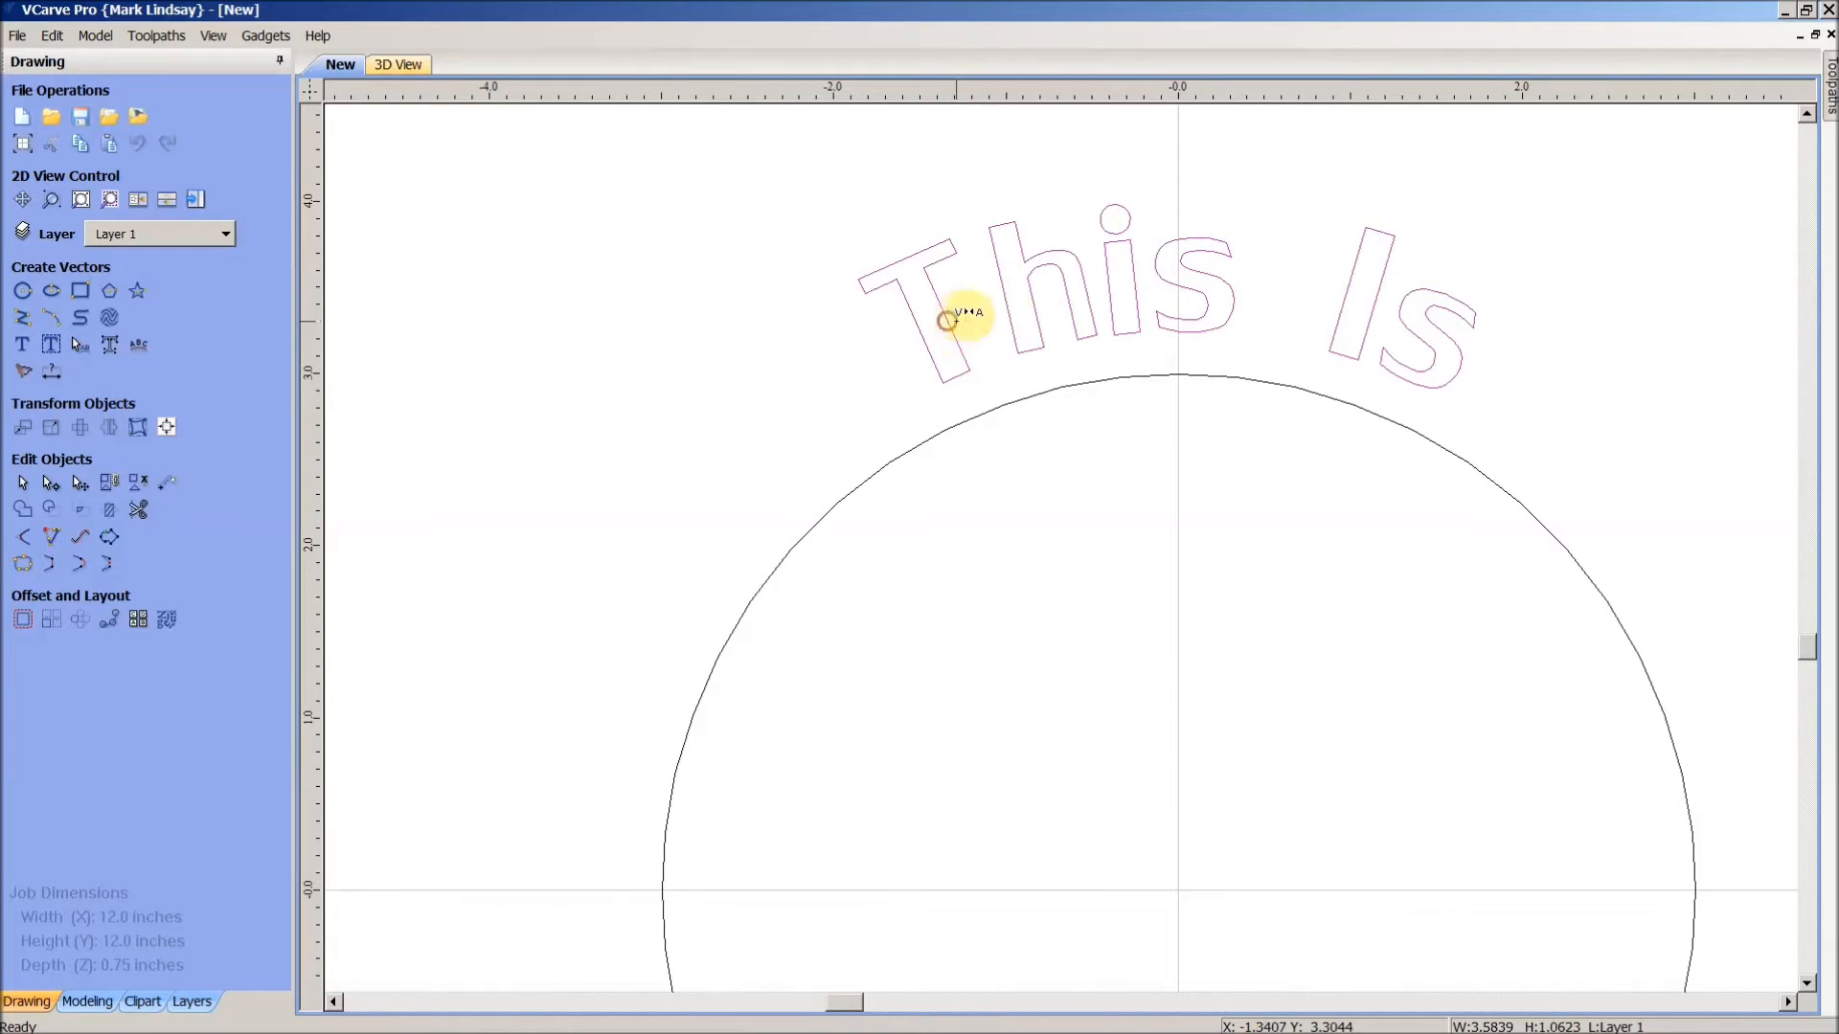
pyautogui.moveTo(958, 304); pyautogui.dragTo(977, 296)
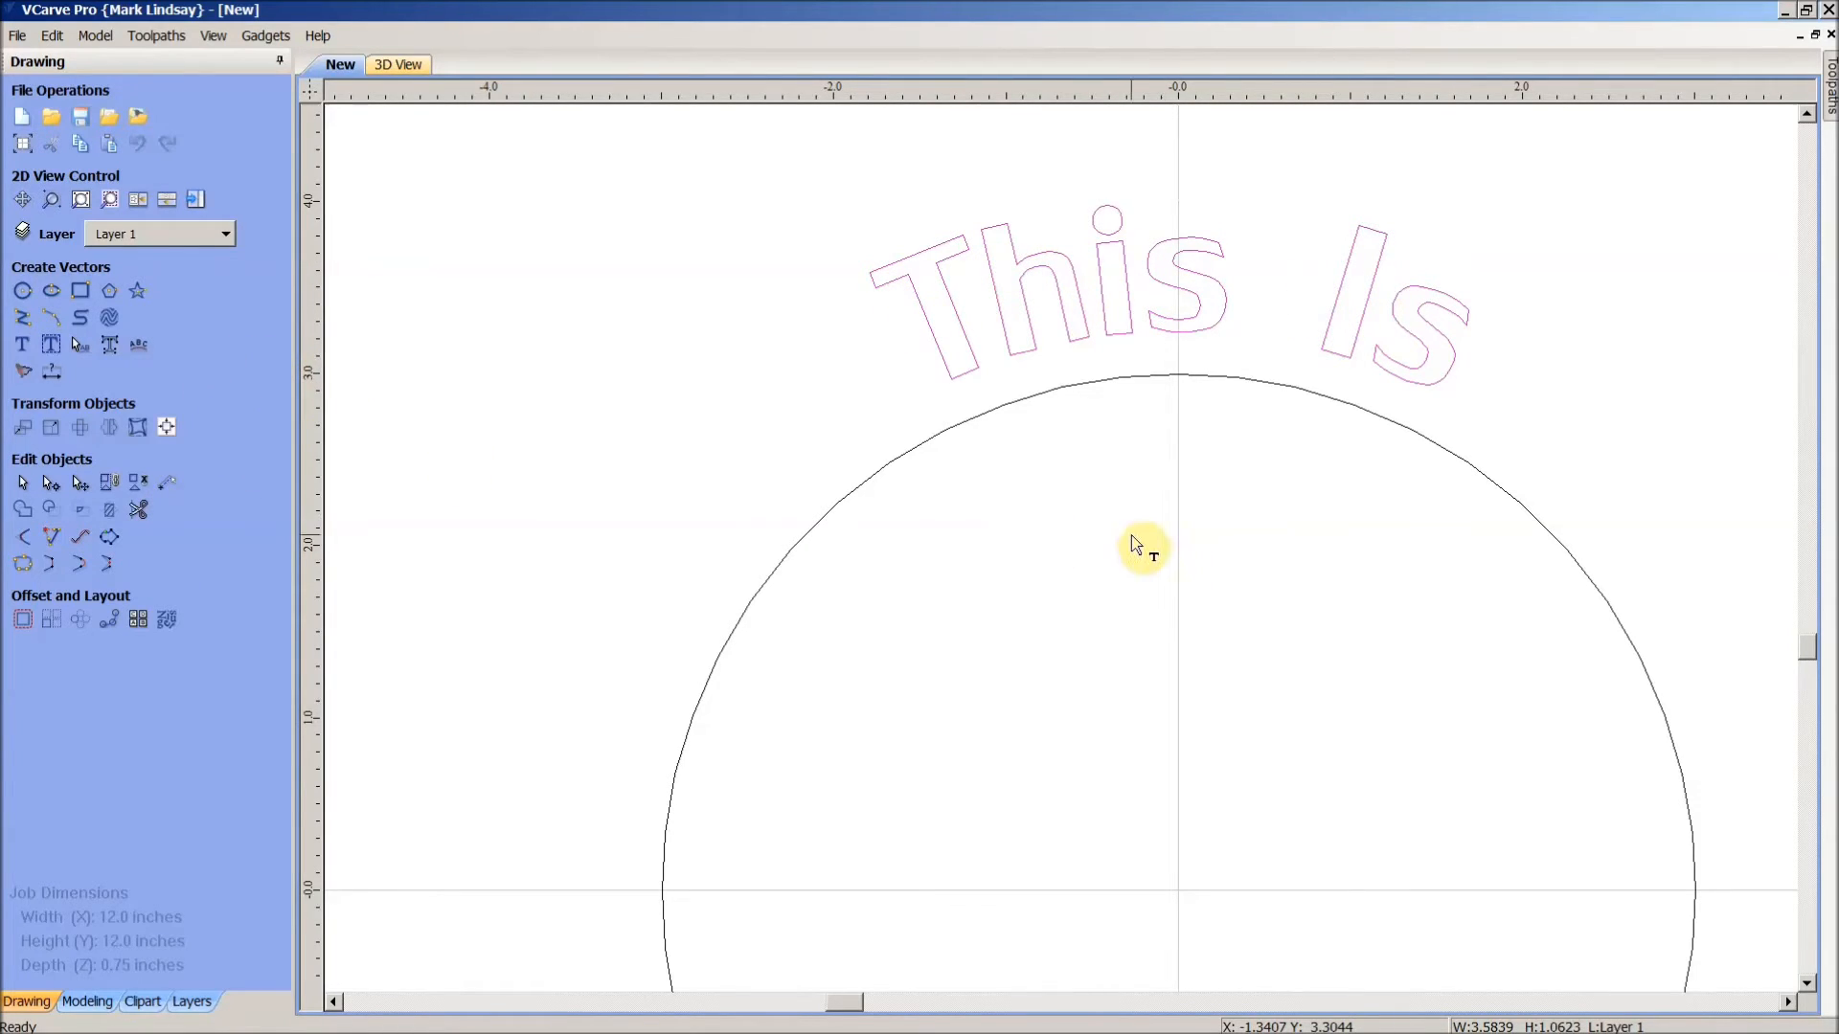
# - Return to object selection and reselect the arched This Is text
pyautogui.click(1243, 533)
pyautogui.click(21, 482)
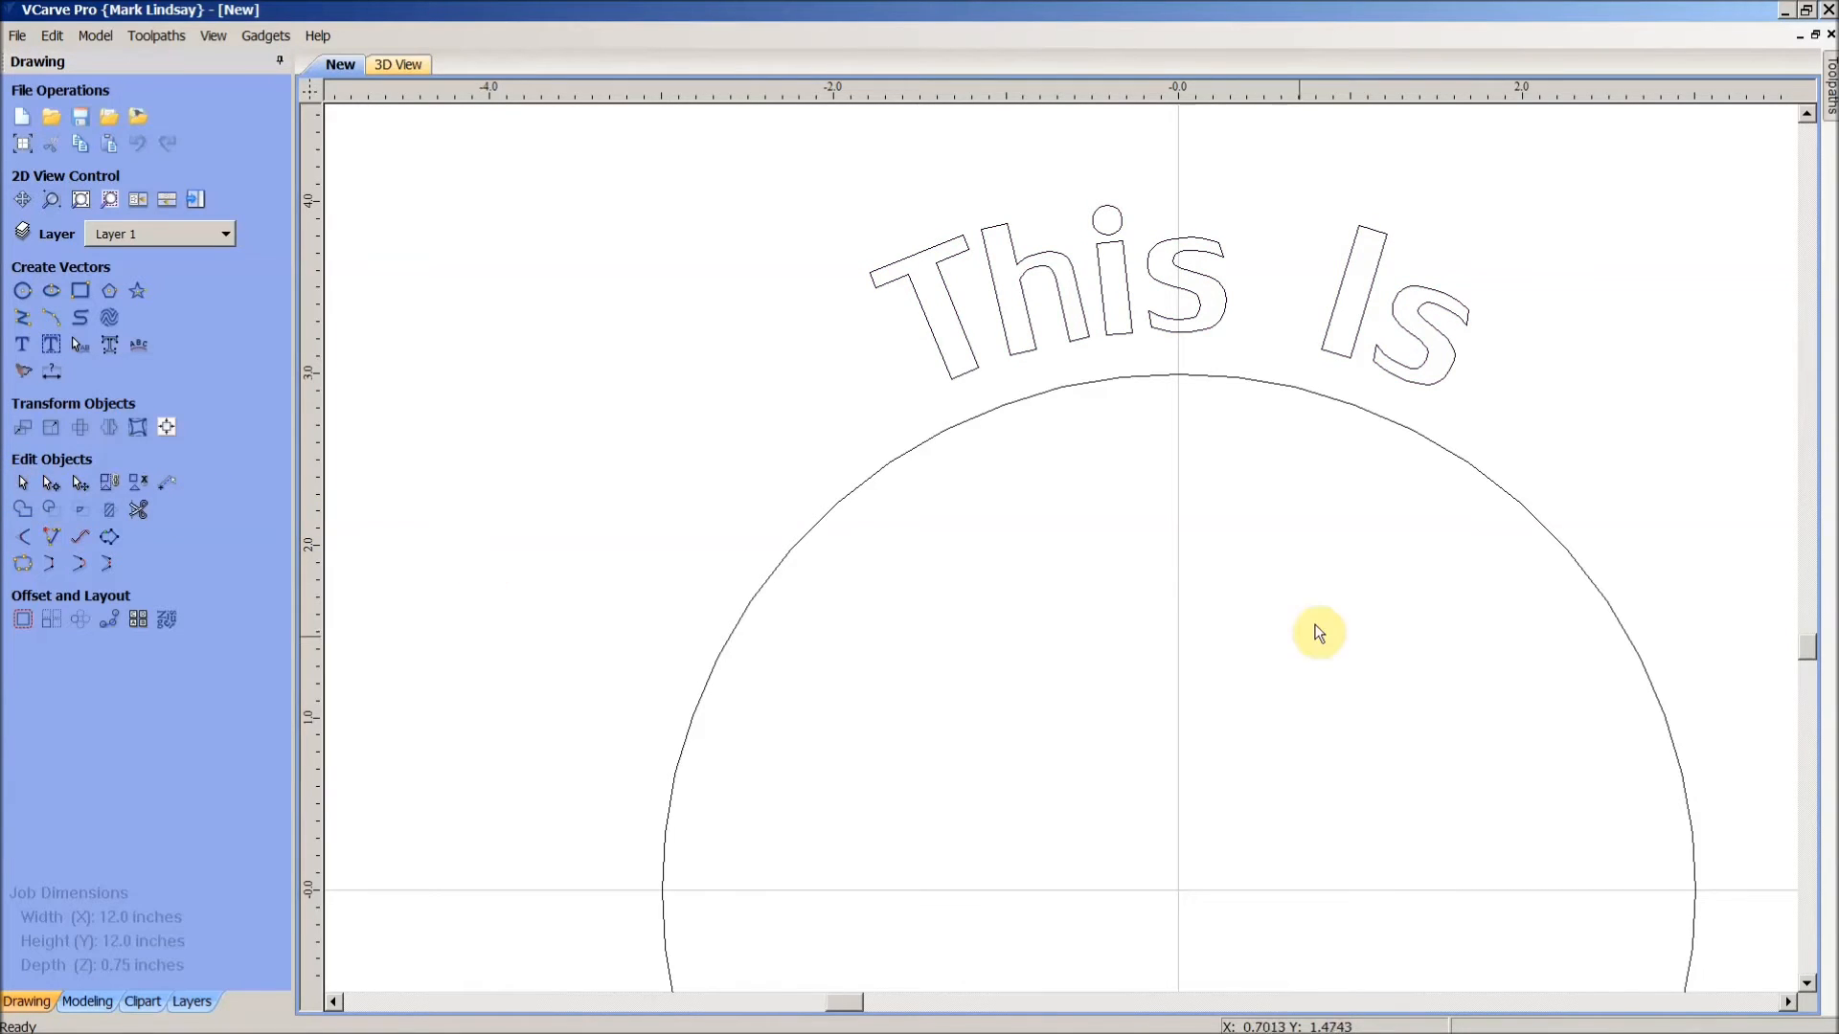
pyautogui.scroll(-1, 1188, 532)
pyautogui.click(1187, 370)
pyautogui.scroll(-1, 1198, 560)
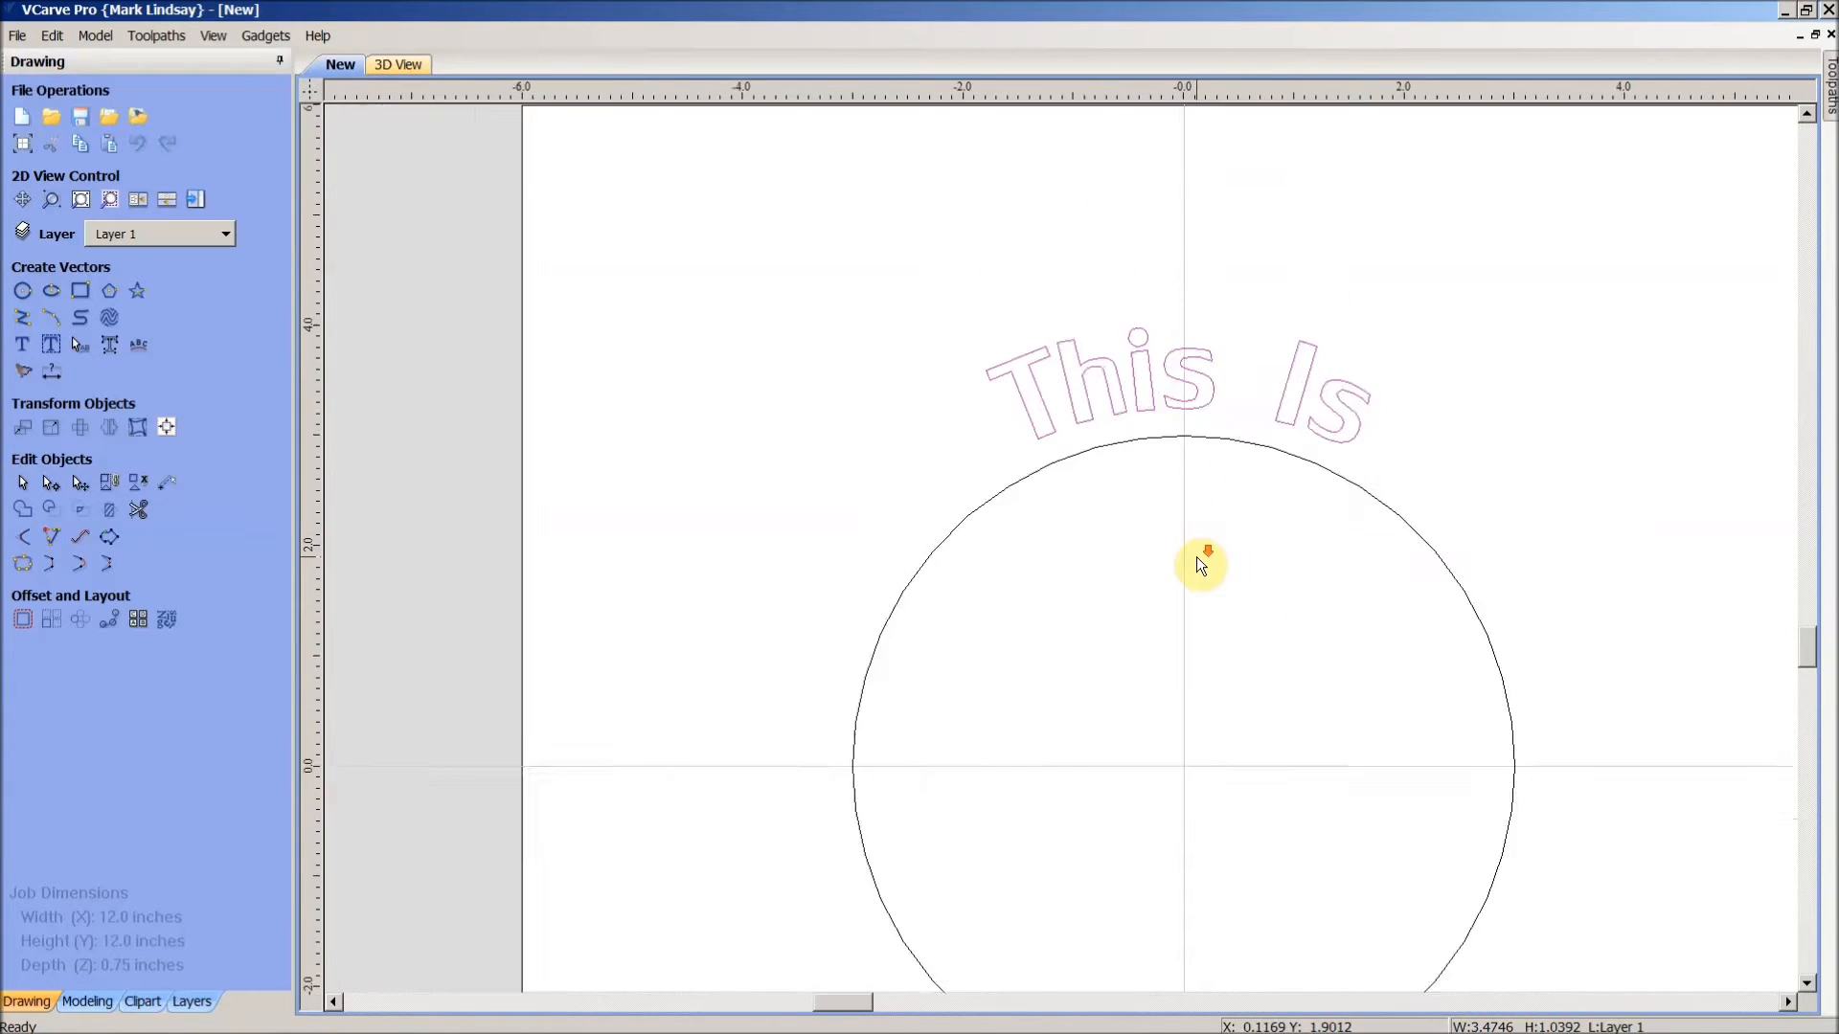
pyautogui.scroll(-1, 1199, 565)
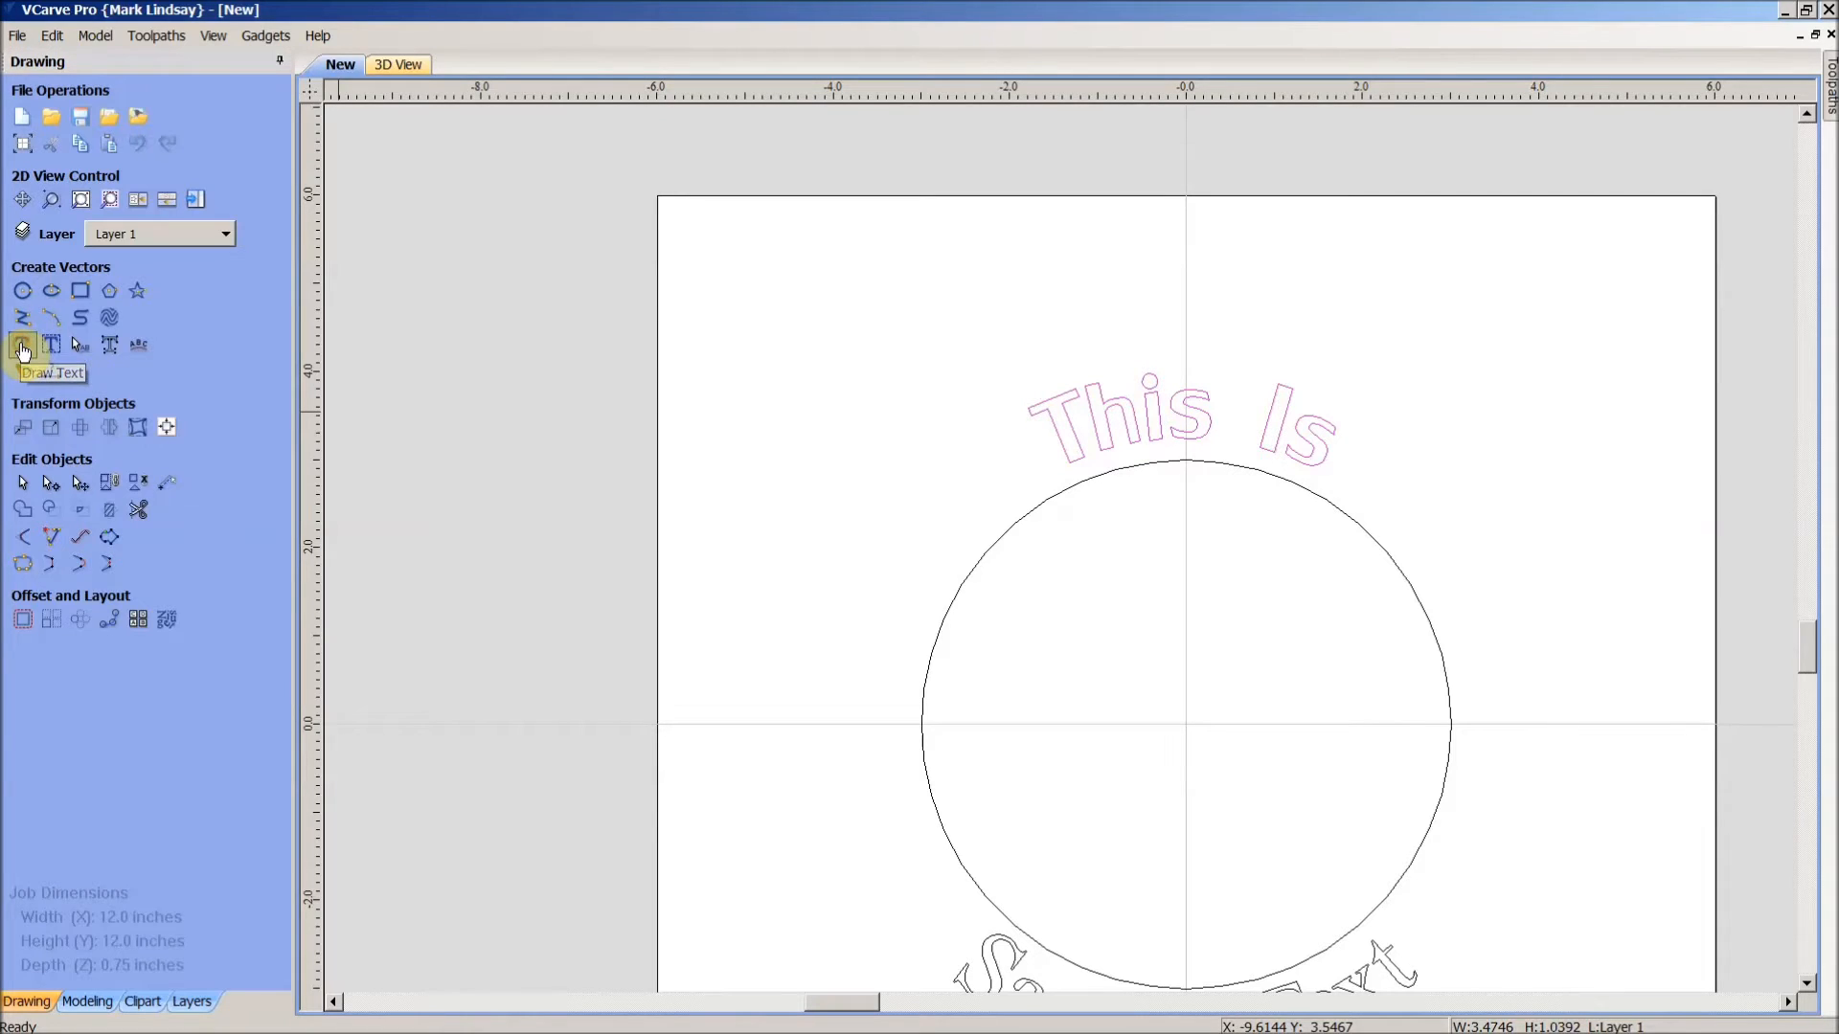
# - Reapply Draw Text to turn the arched This Is back into straight text
pyautogui.click(22, 347)
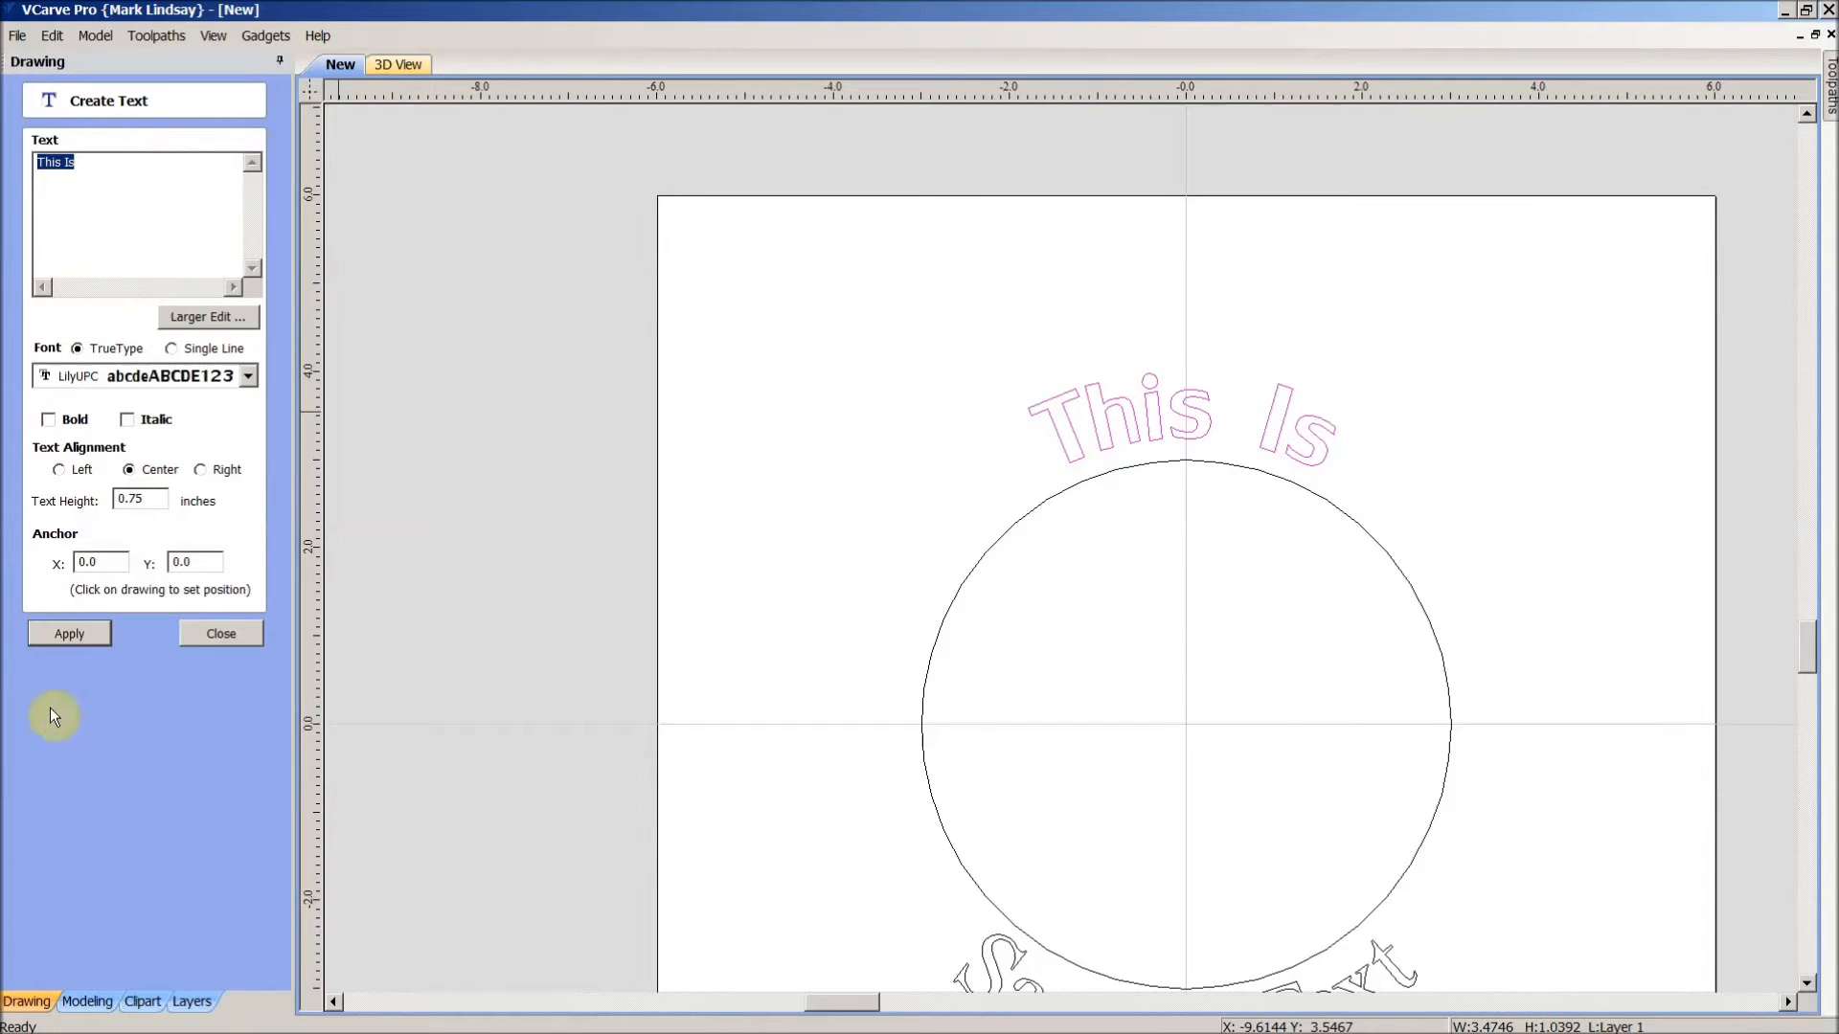
pyautogui.click(69, 632)
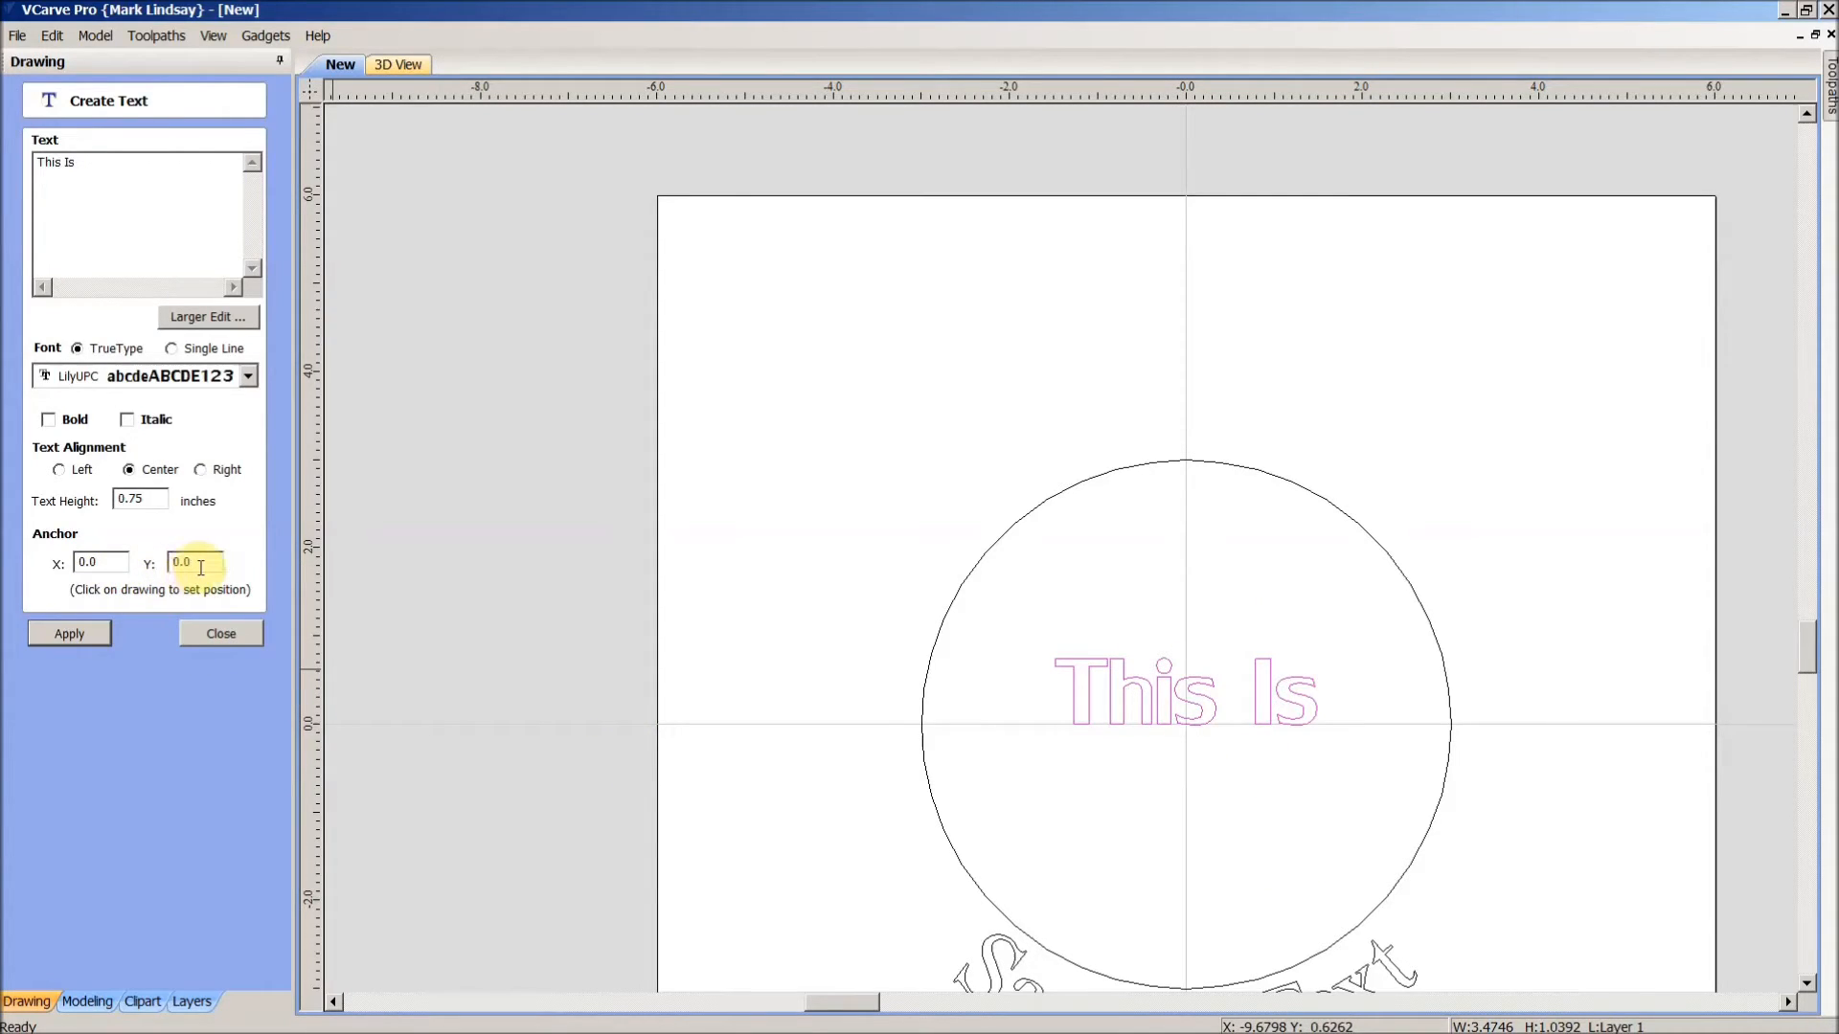
pyautogui.click(220, 634)
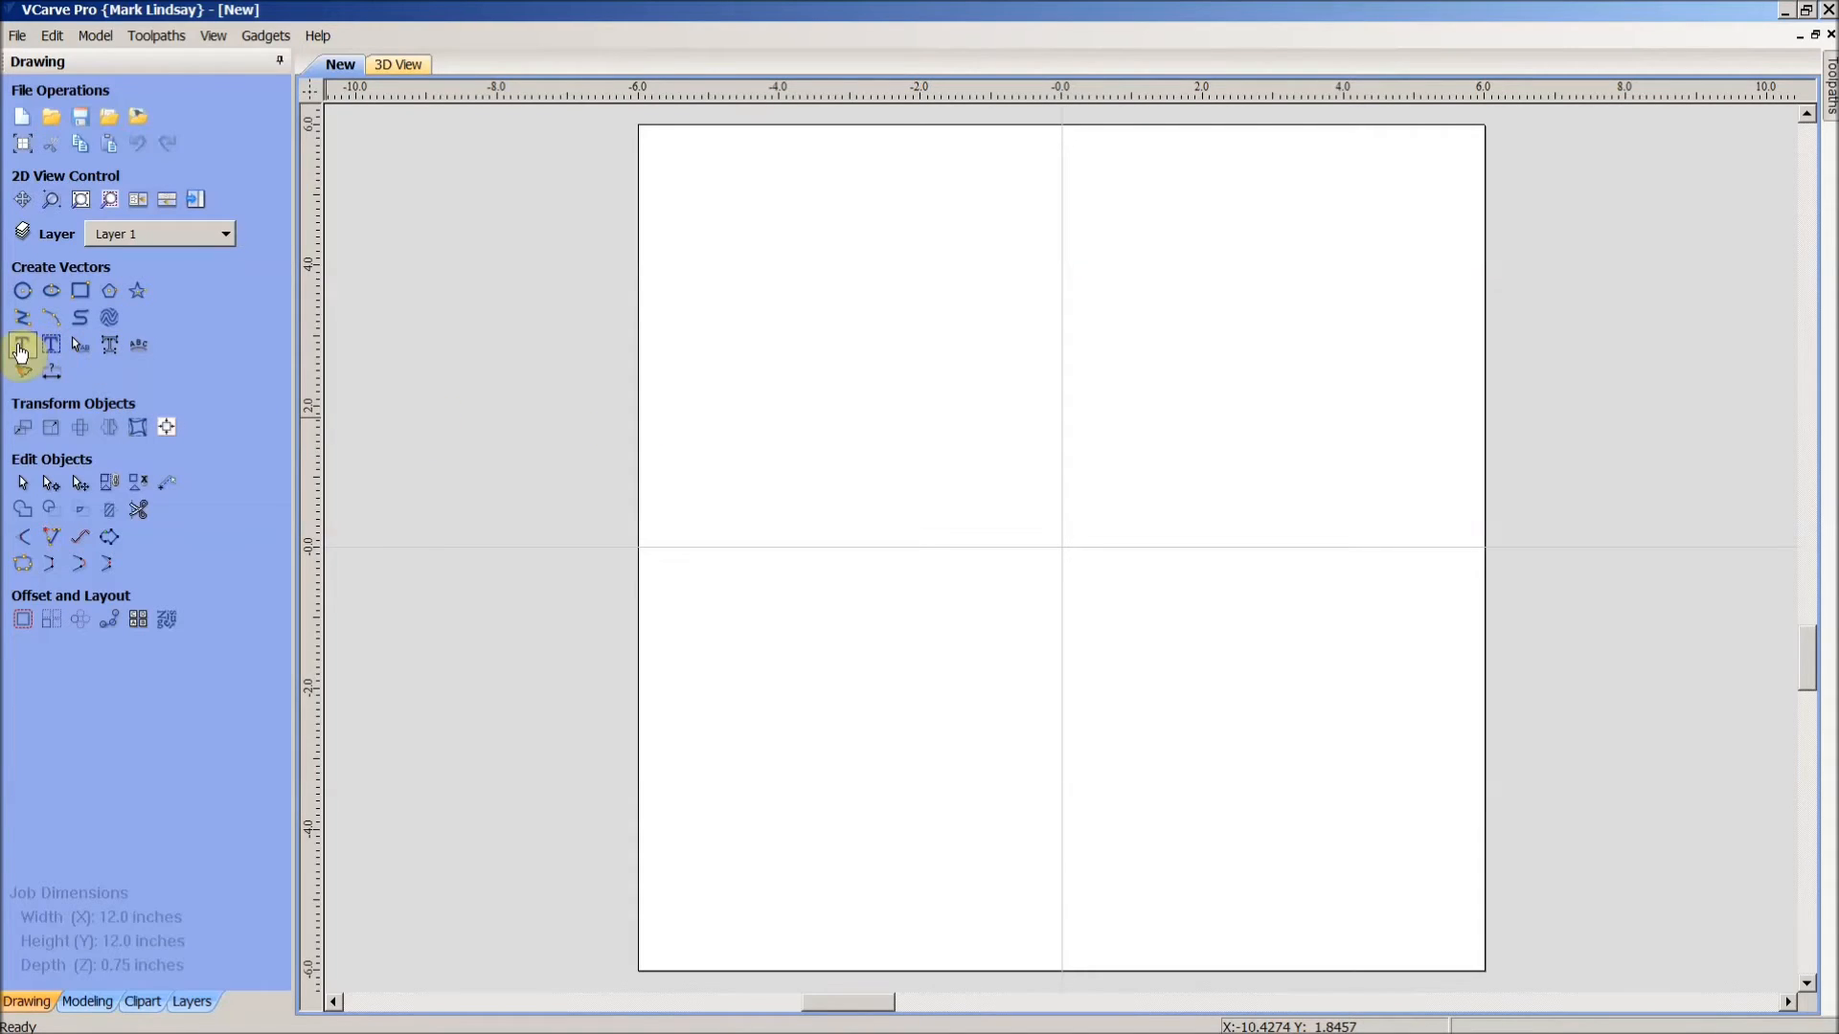
# - Add centred two-line text 'This Is' over 'Sample Text' in Times New Roman
pyautogui.click(21, 346)
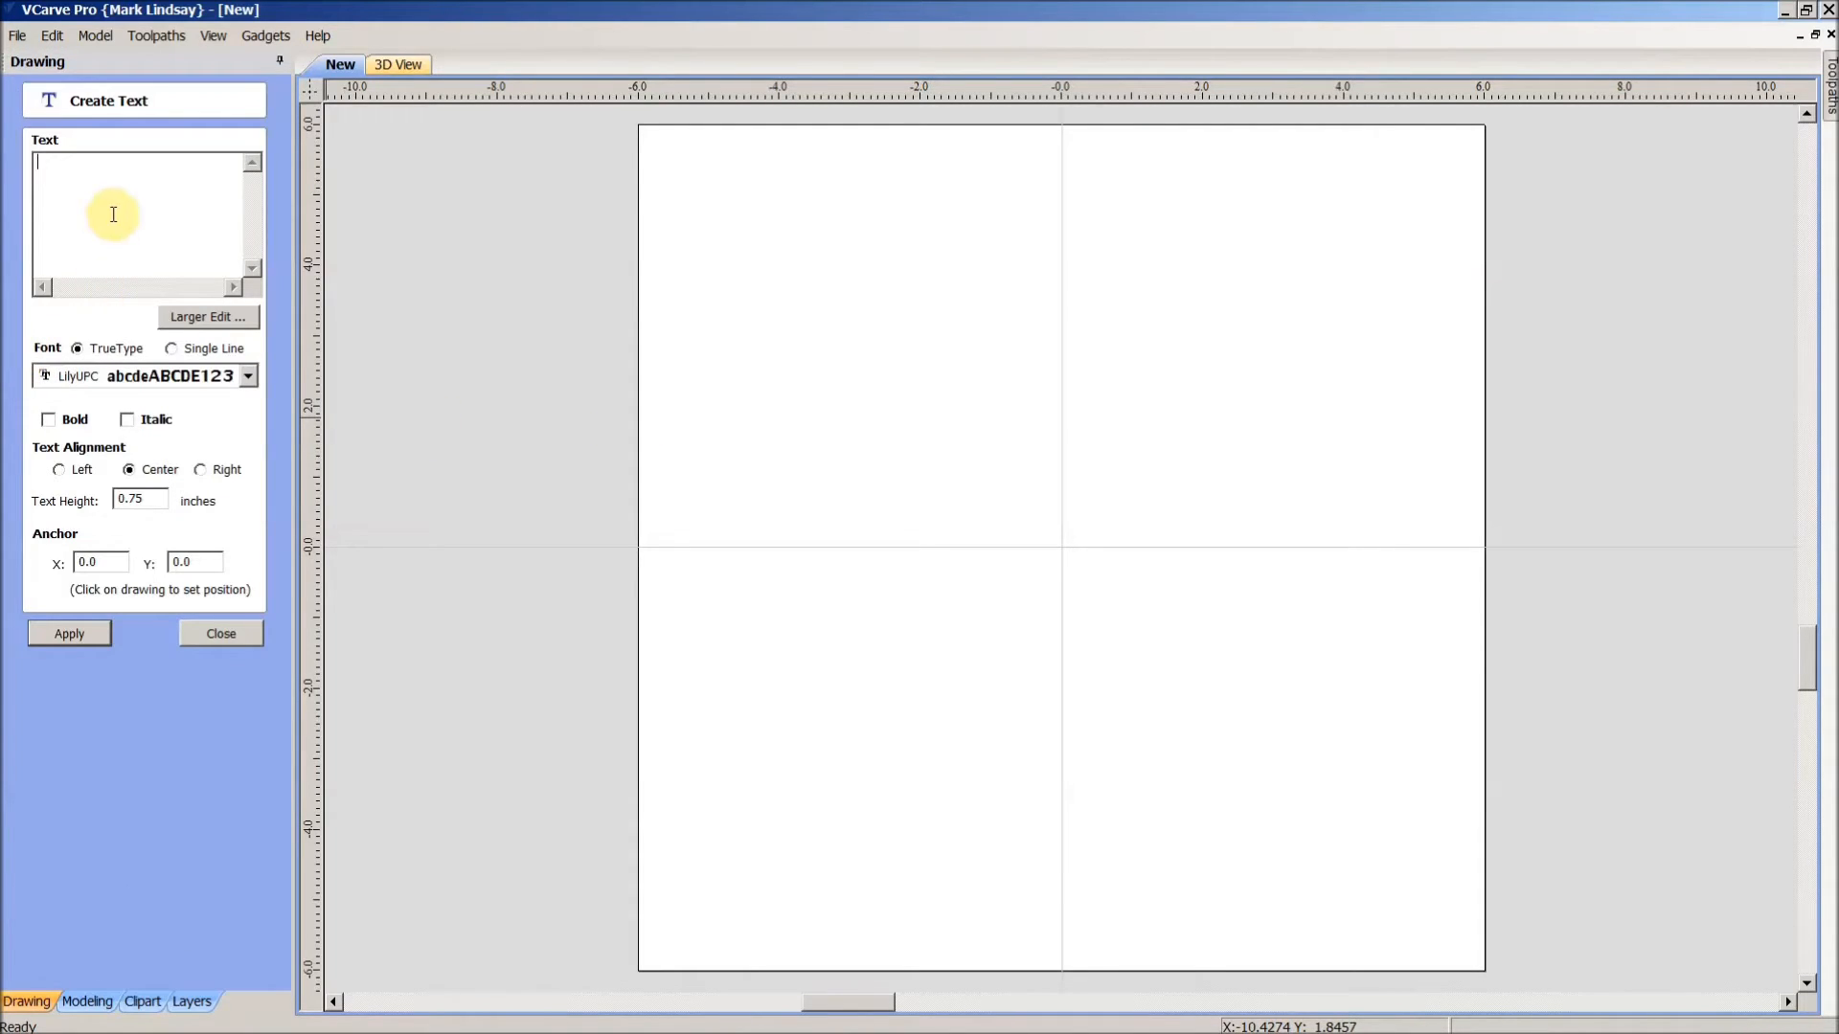
pyautogui.write('Th')
pyautogui.write('Text')
pyautogui.click(249, 377)
pyautogui.moveTo(655, 661); pyautogui.dragTo(668, 764)
pyautogui.click(383, 764)
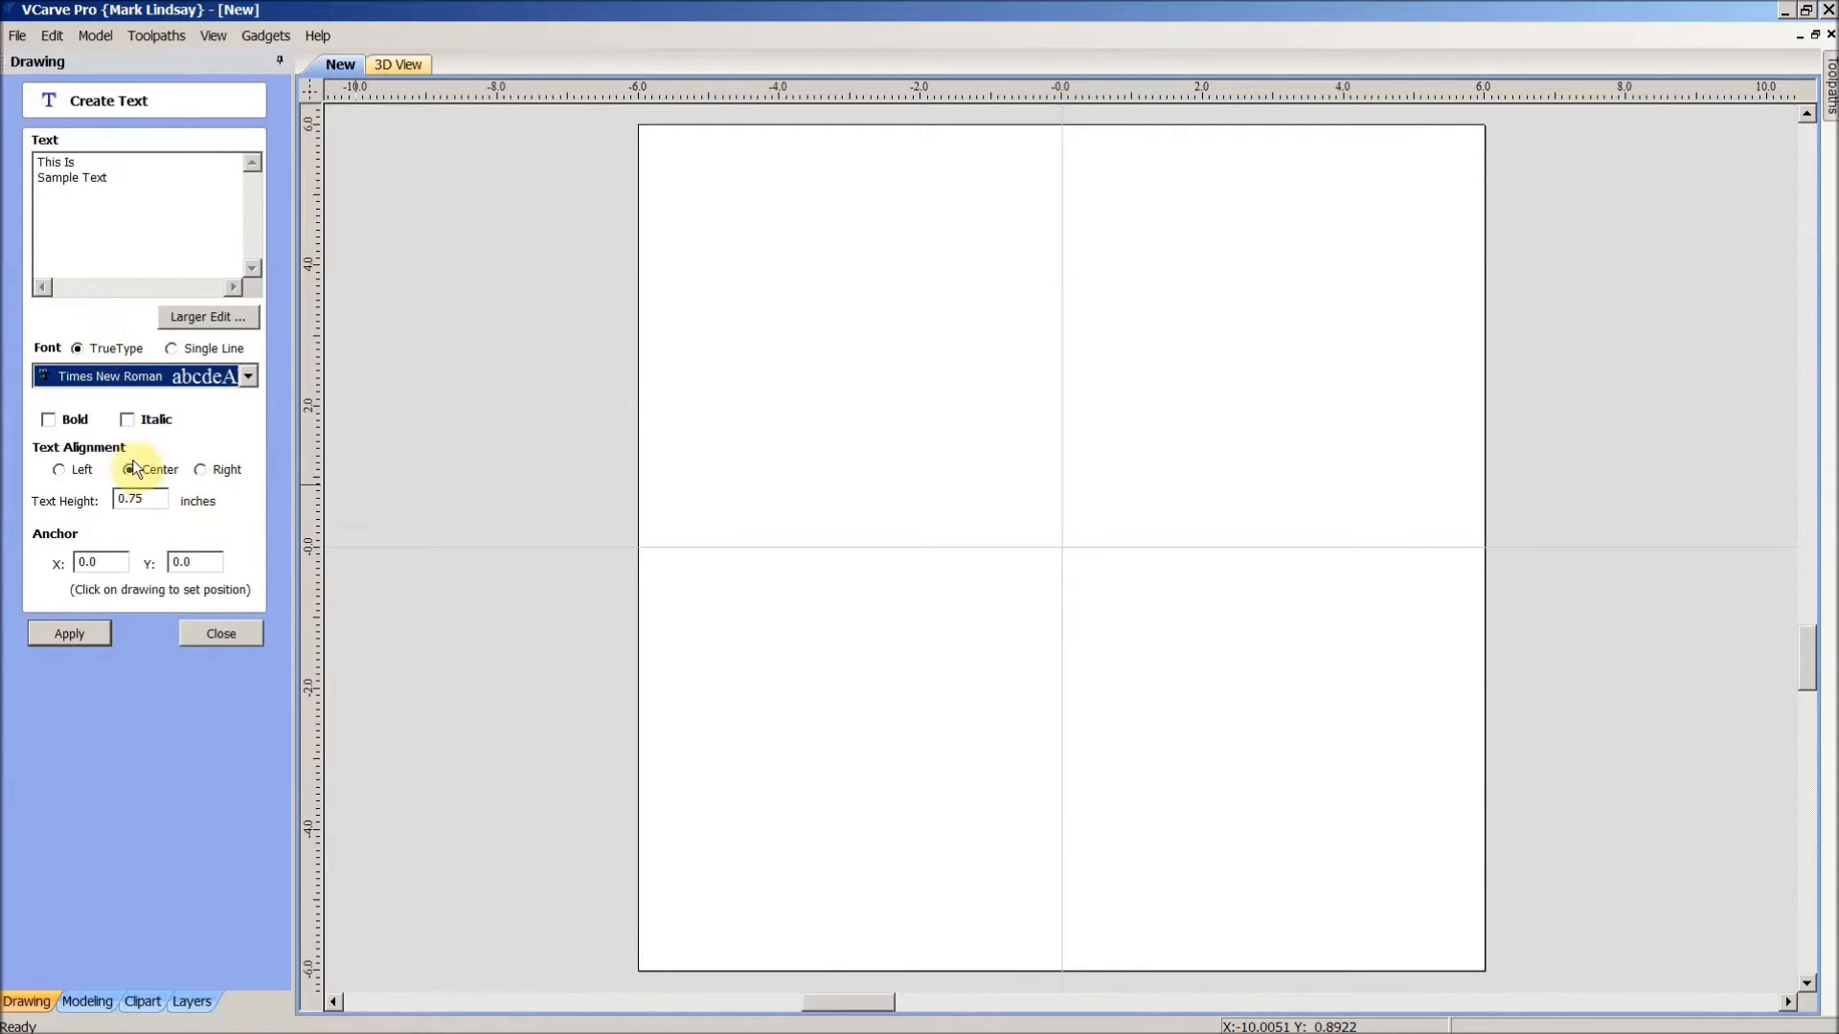
pyautogui.click(91, 637)
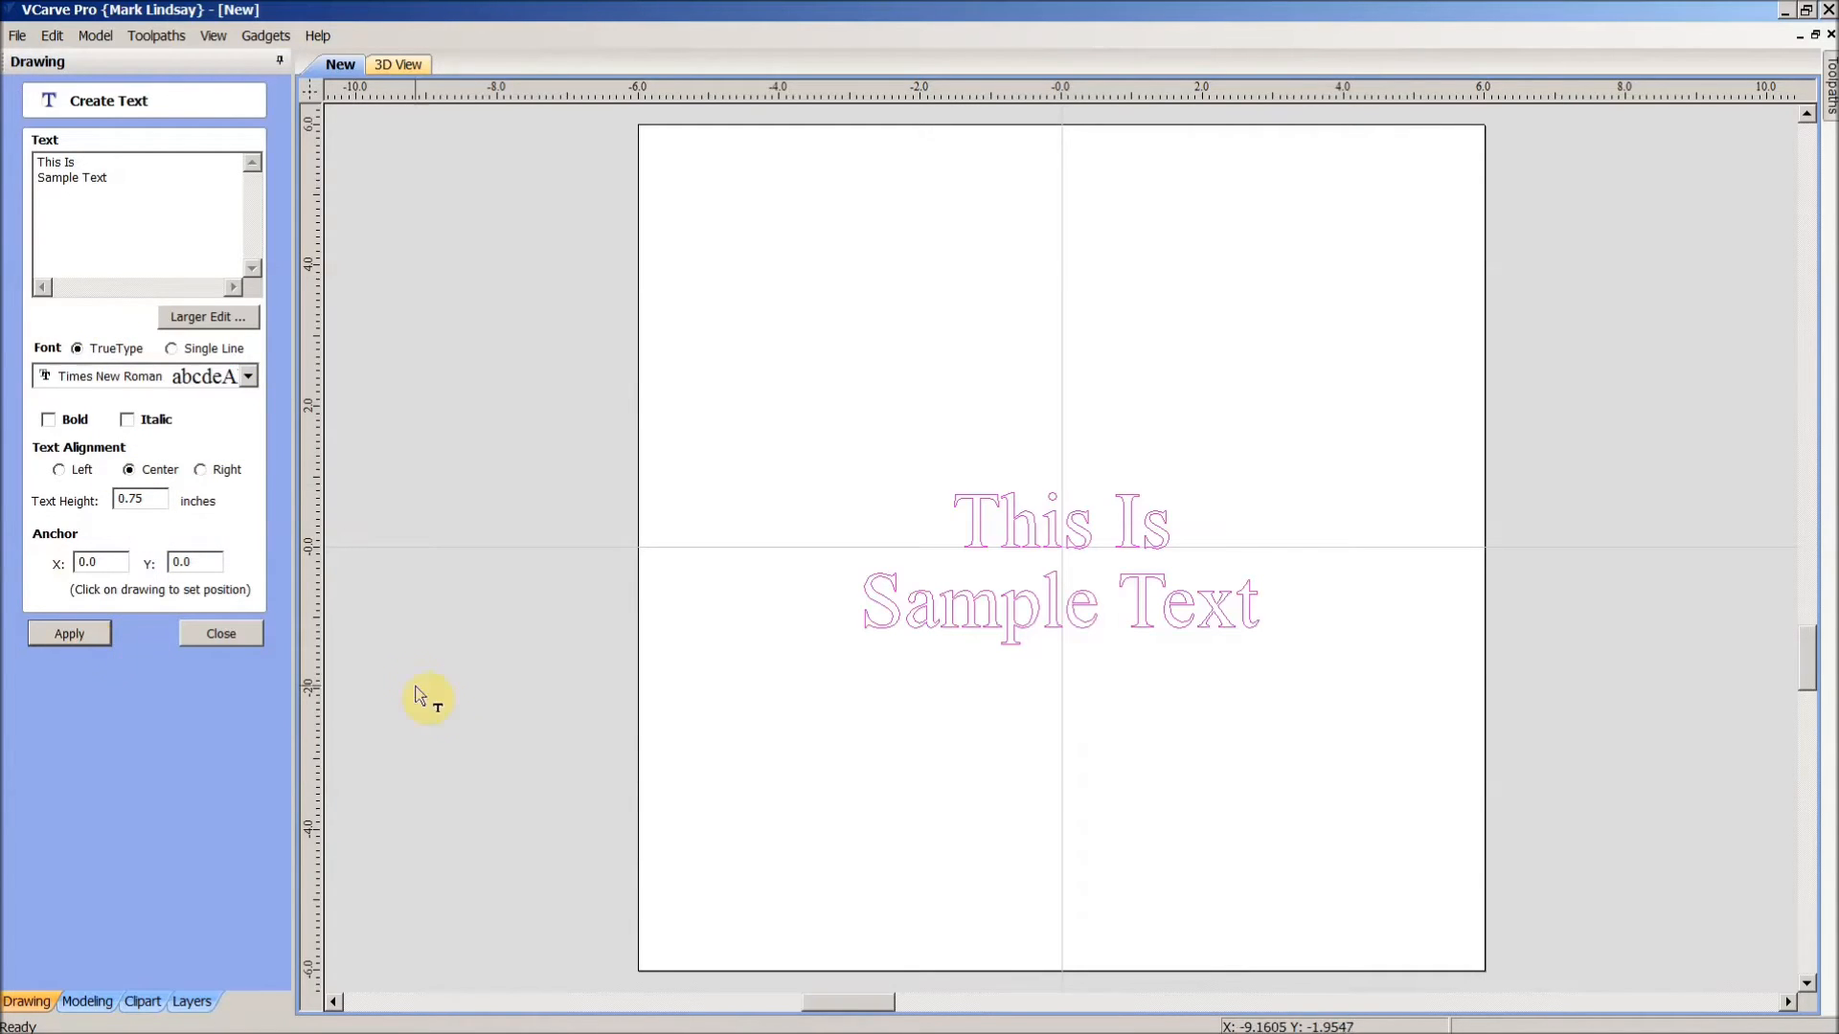
pyautogui.click(222, 634)
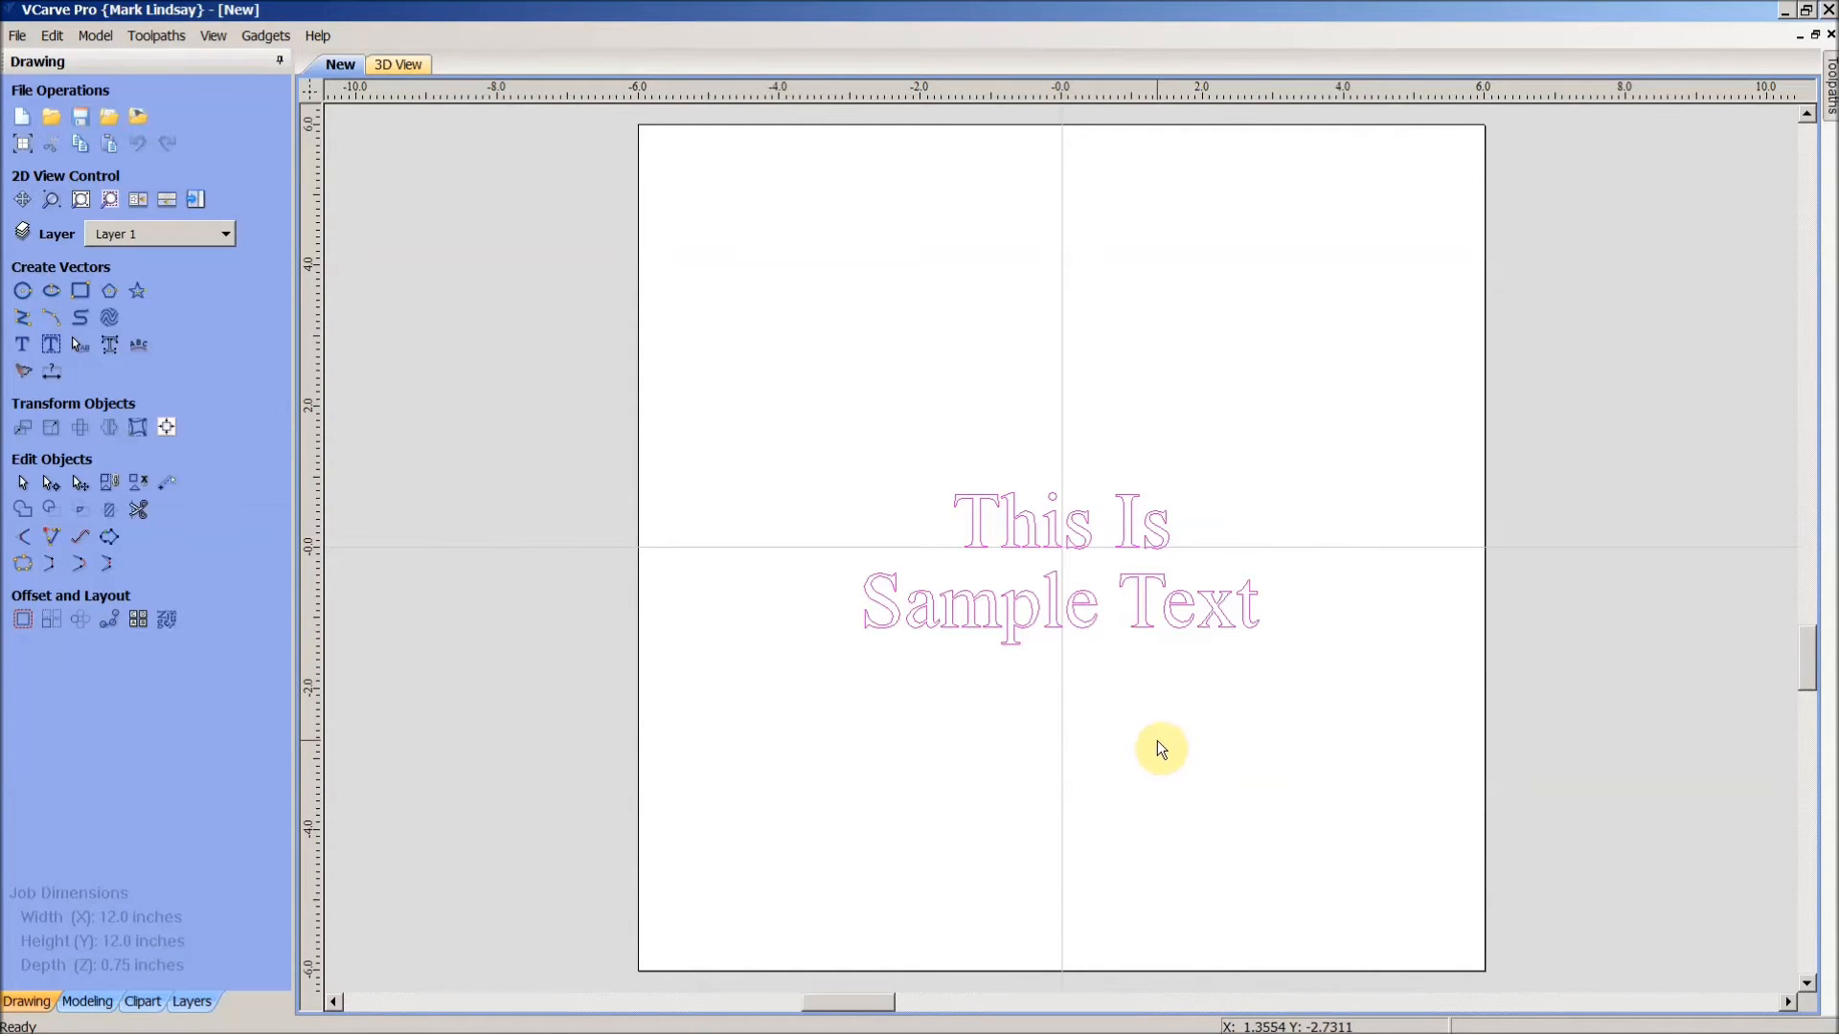
# - Break the text block into separate lines and move both lines down near the job's bottom edge
pyautogui.rightClick(1148, 632)
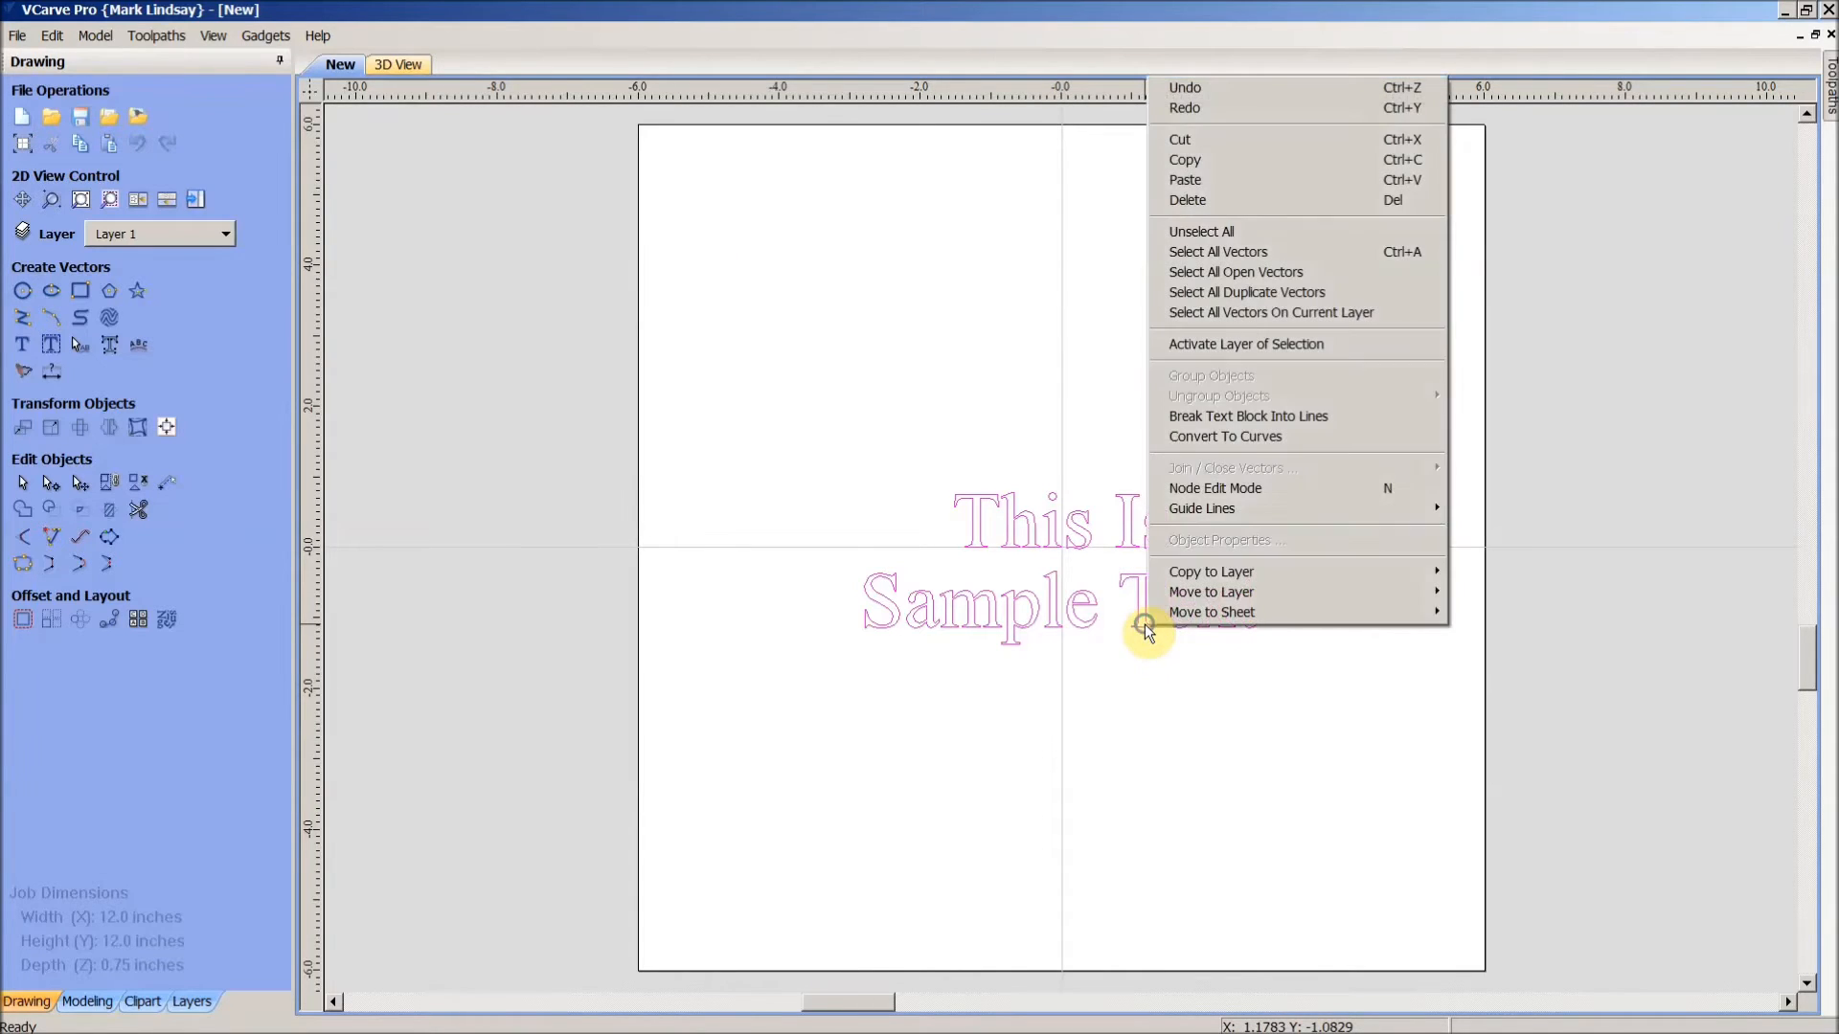
pyautogui.click(1322, 420)
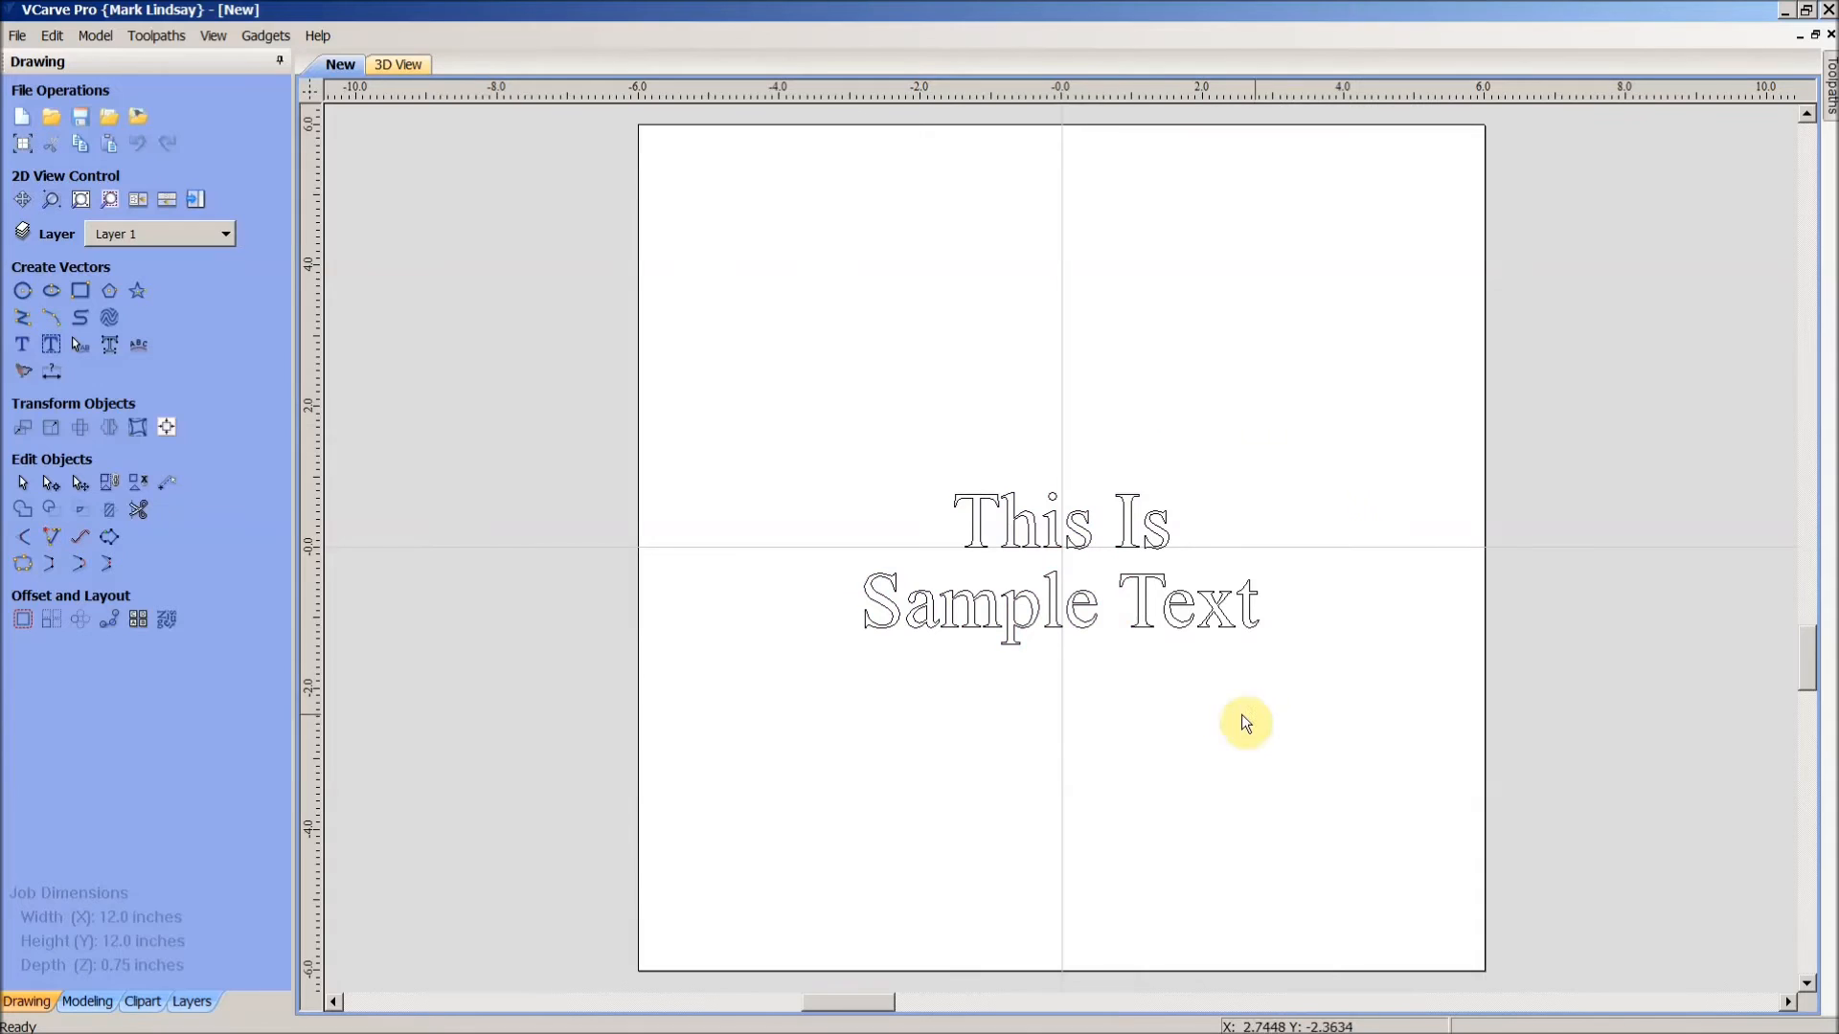
pyautogui.click(1191, 622)
pyautogui.click(1166, 527)
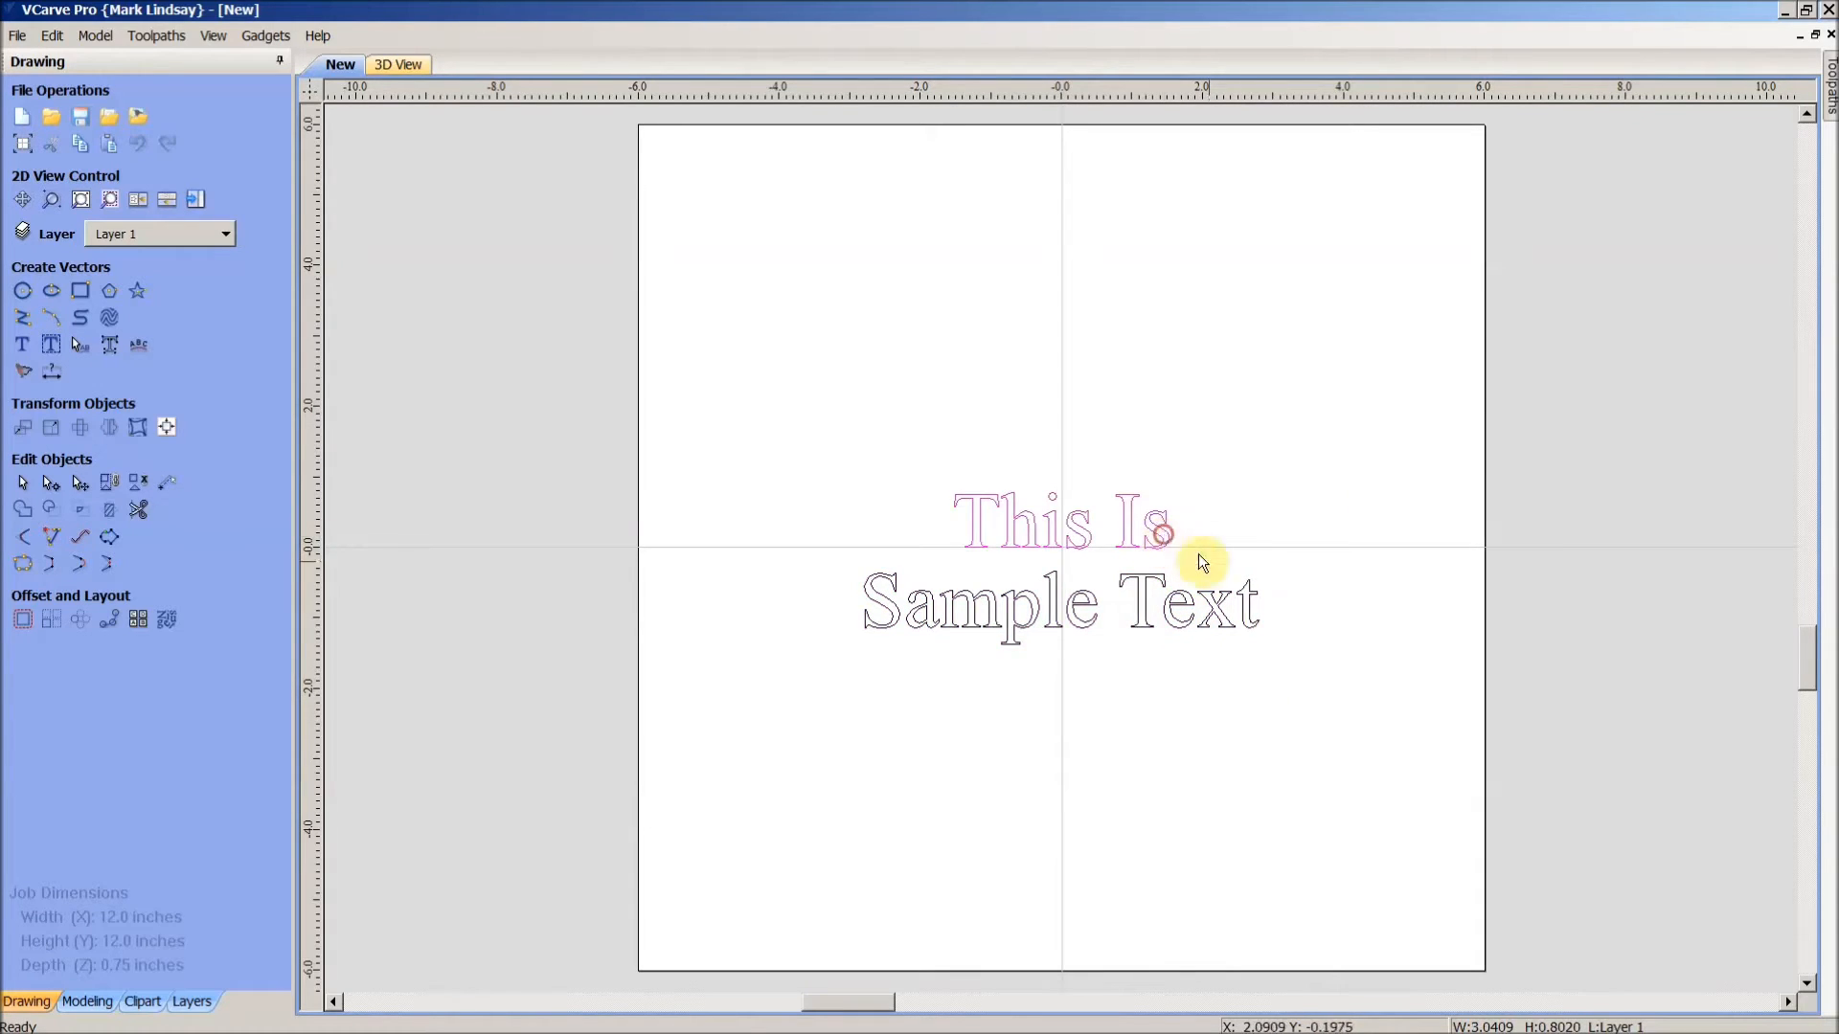
pyautogui.moveTo(1396, 458); pyautogui.dragTo(681, 718)
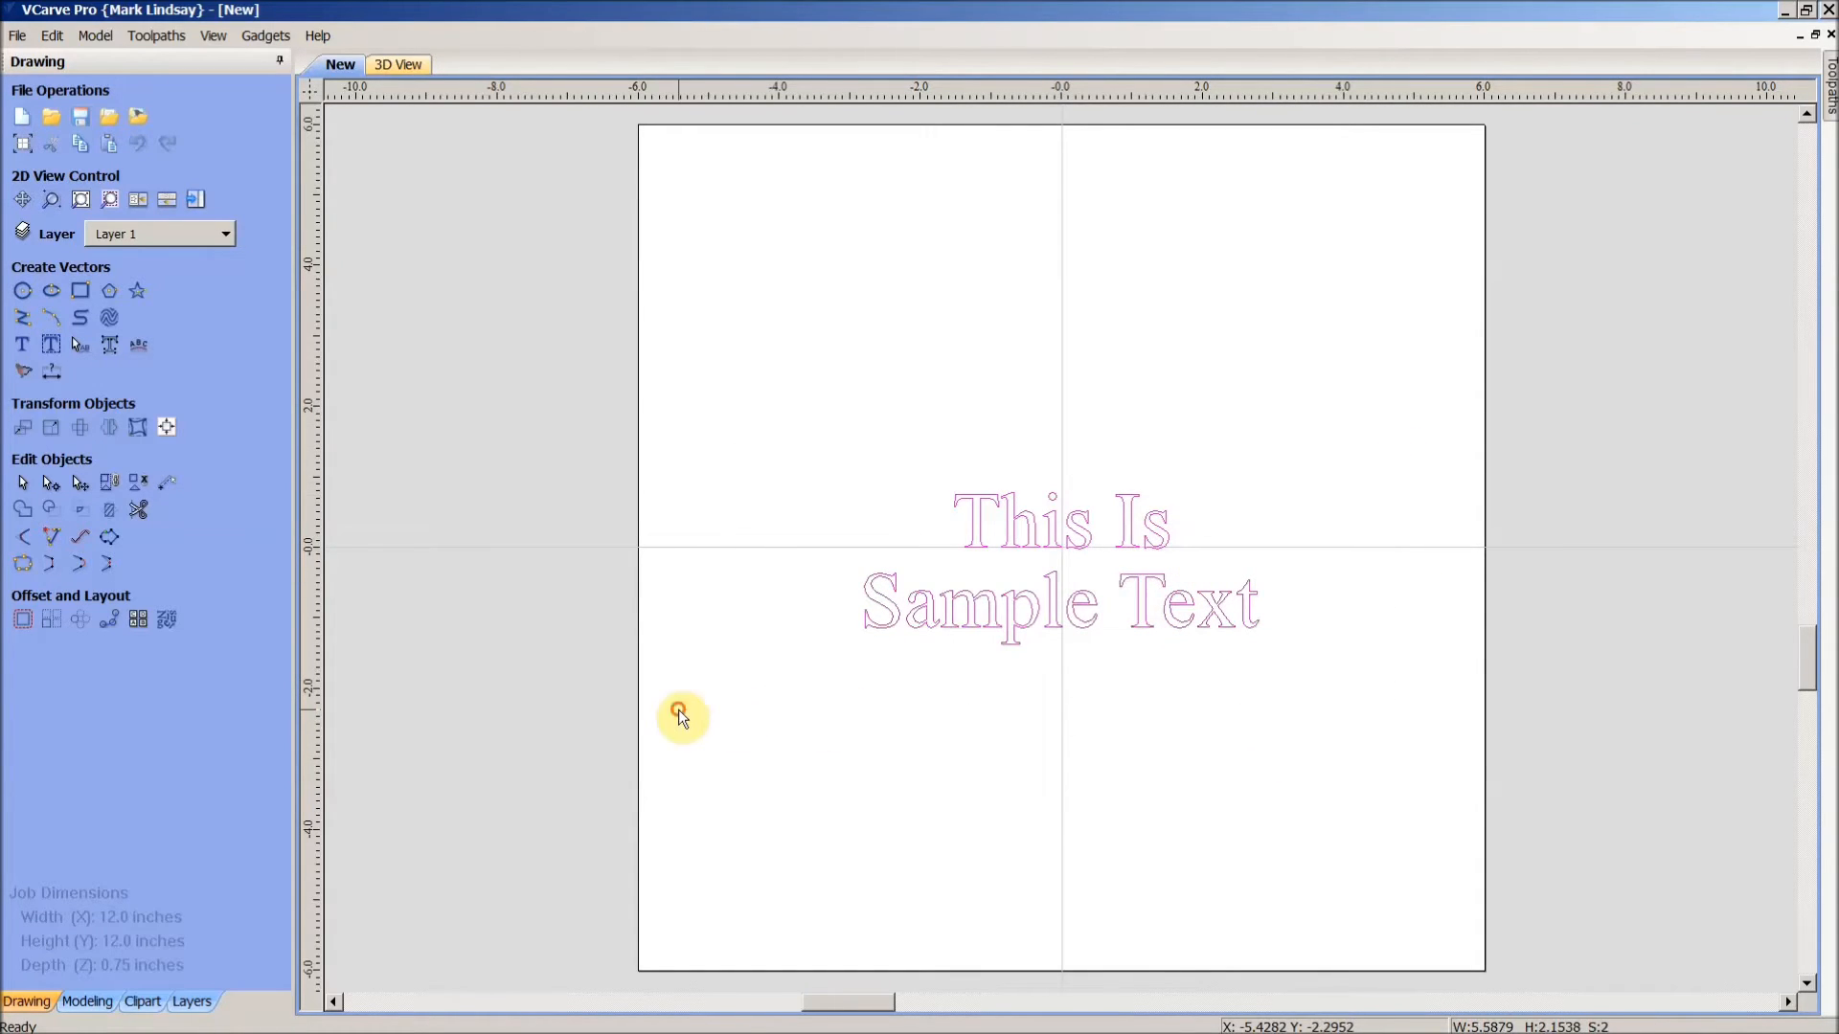
pyautogui.click(72, 485)
pyautogui.moveTo(1061, 574); pyautogui.dragTo(1065, 835)
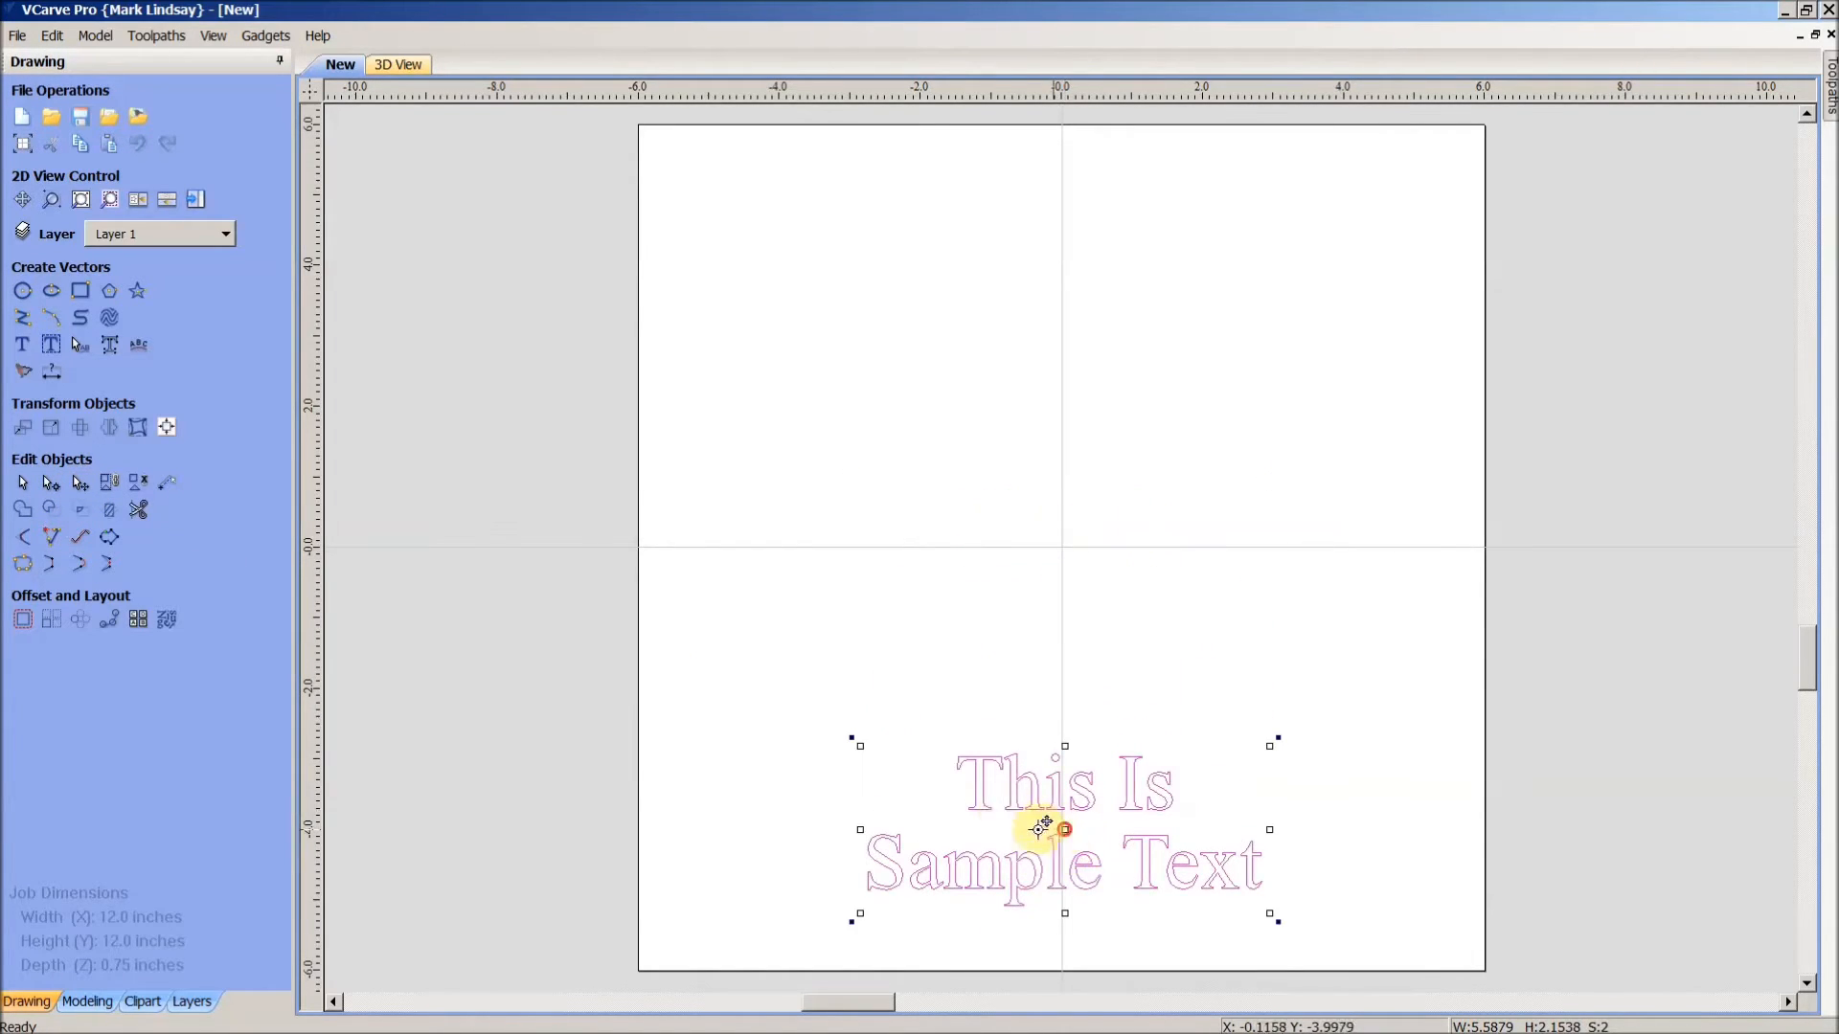
pyautogui.click(1373, 667)
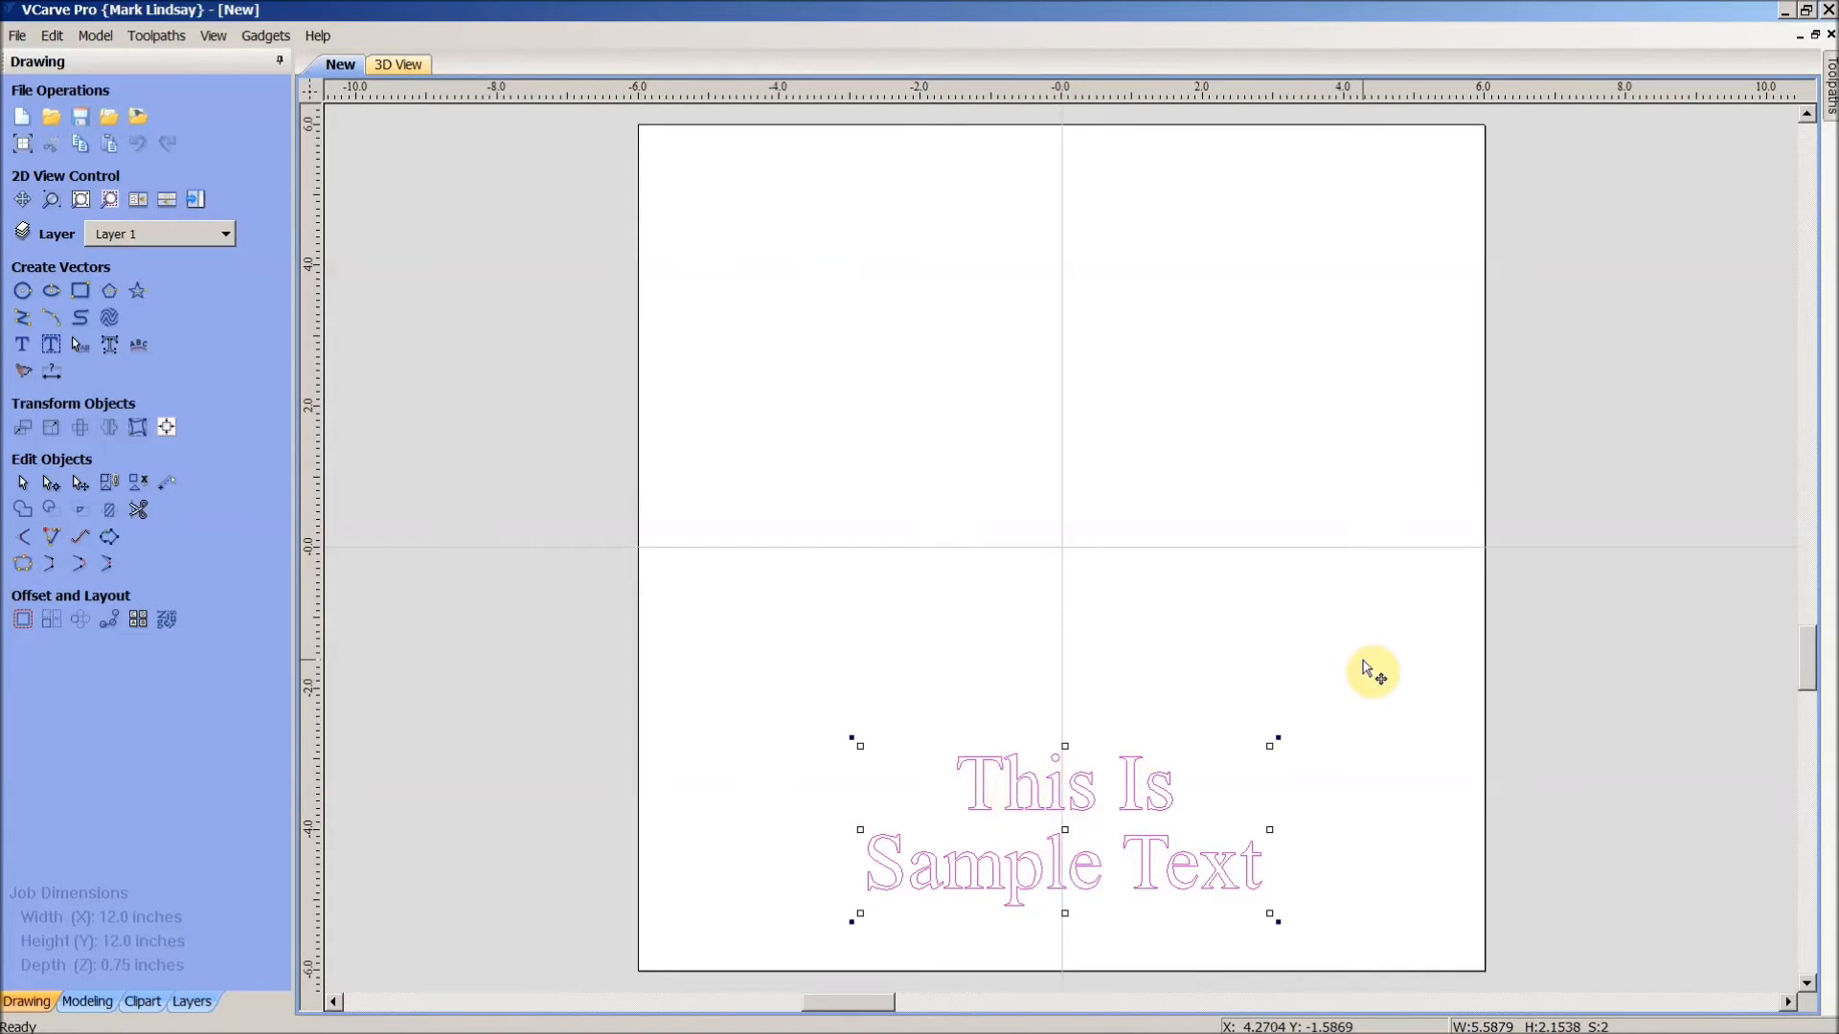
pyautogui.click(18, 485)
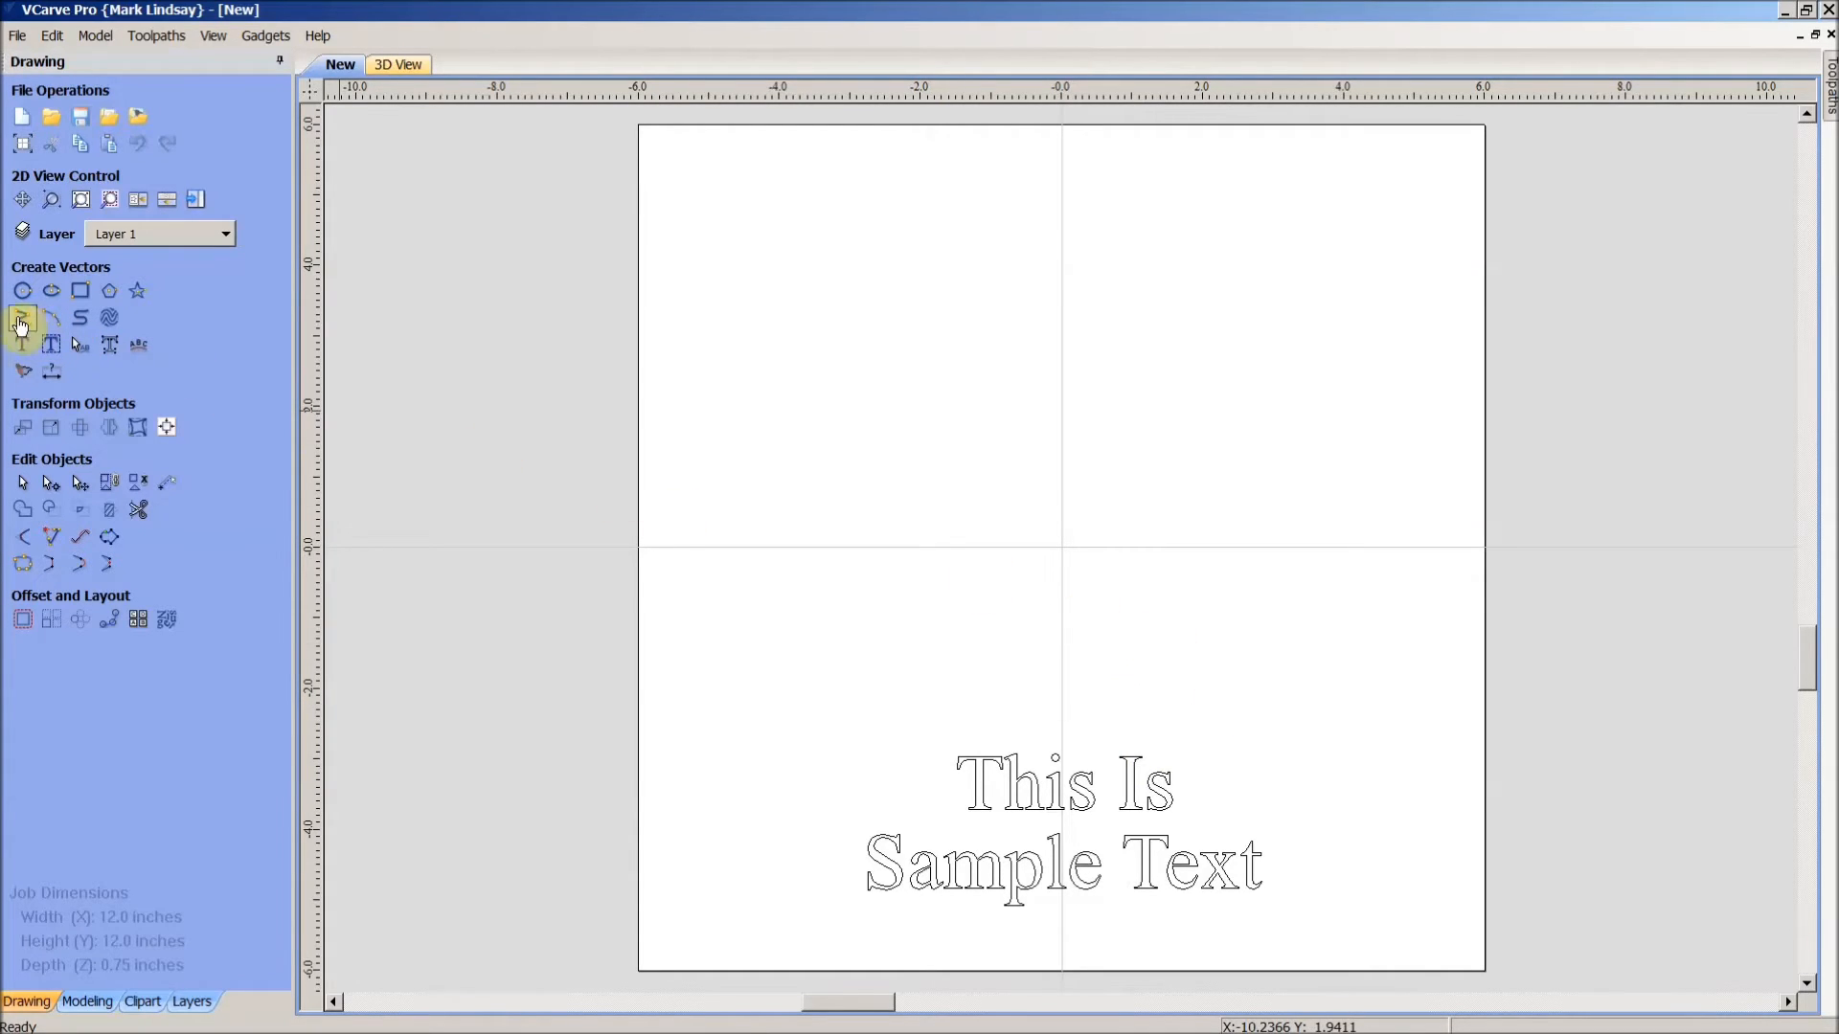
# - Draw two straight lines: a diagonal one at upper left and a long near-horizontal one mid-sheet
pyautogui.click(21, 322)
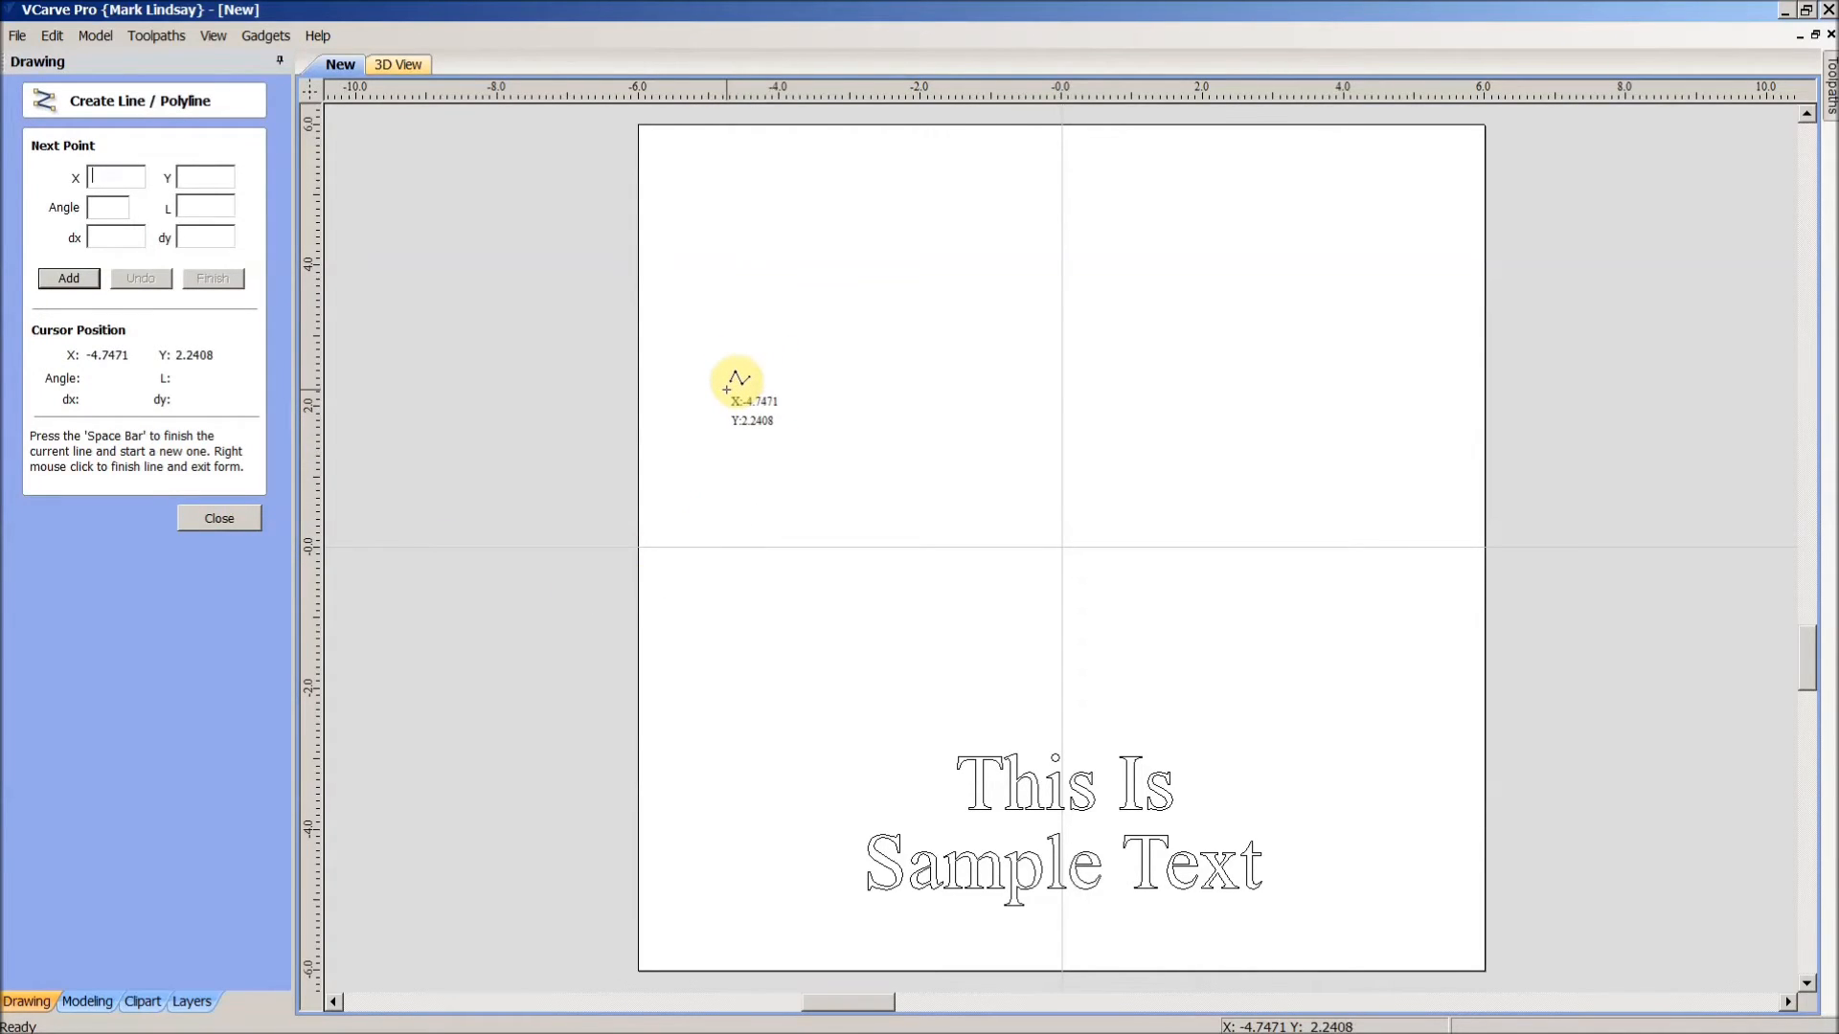
pyautogui.click(726, 389)
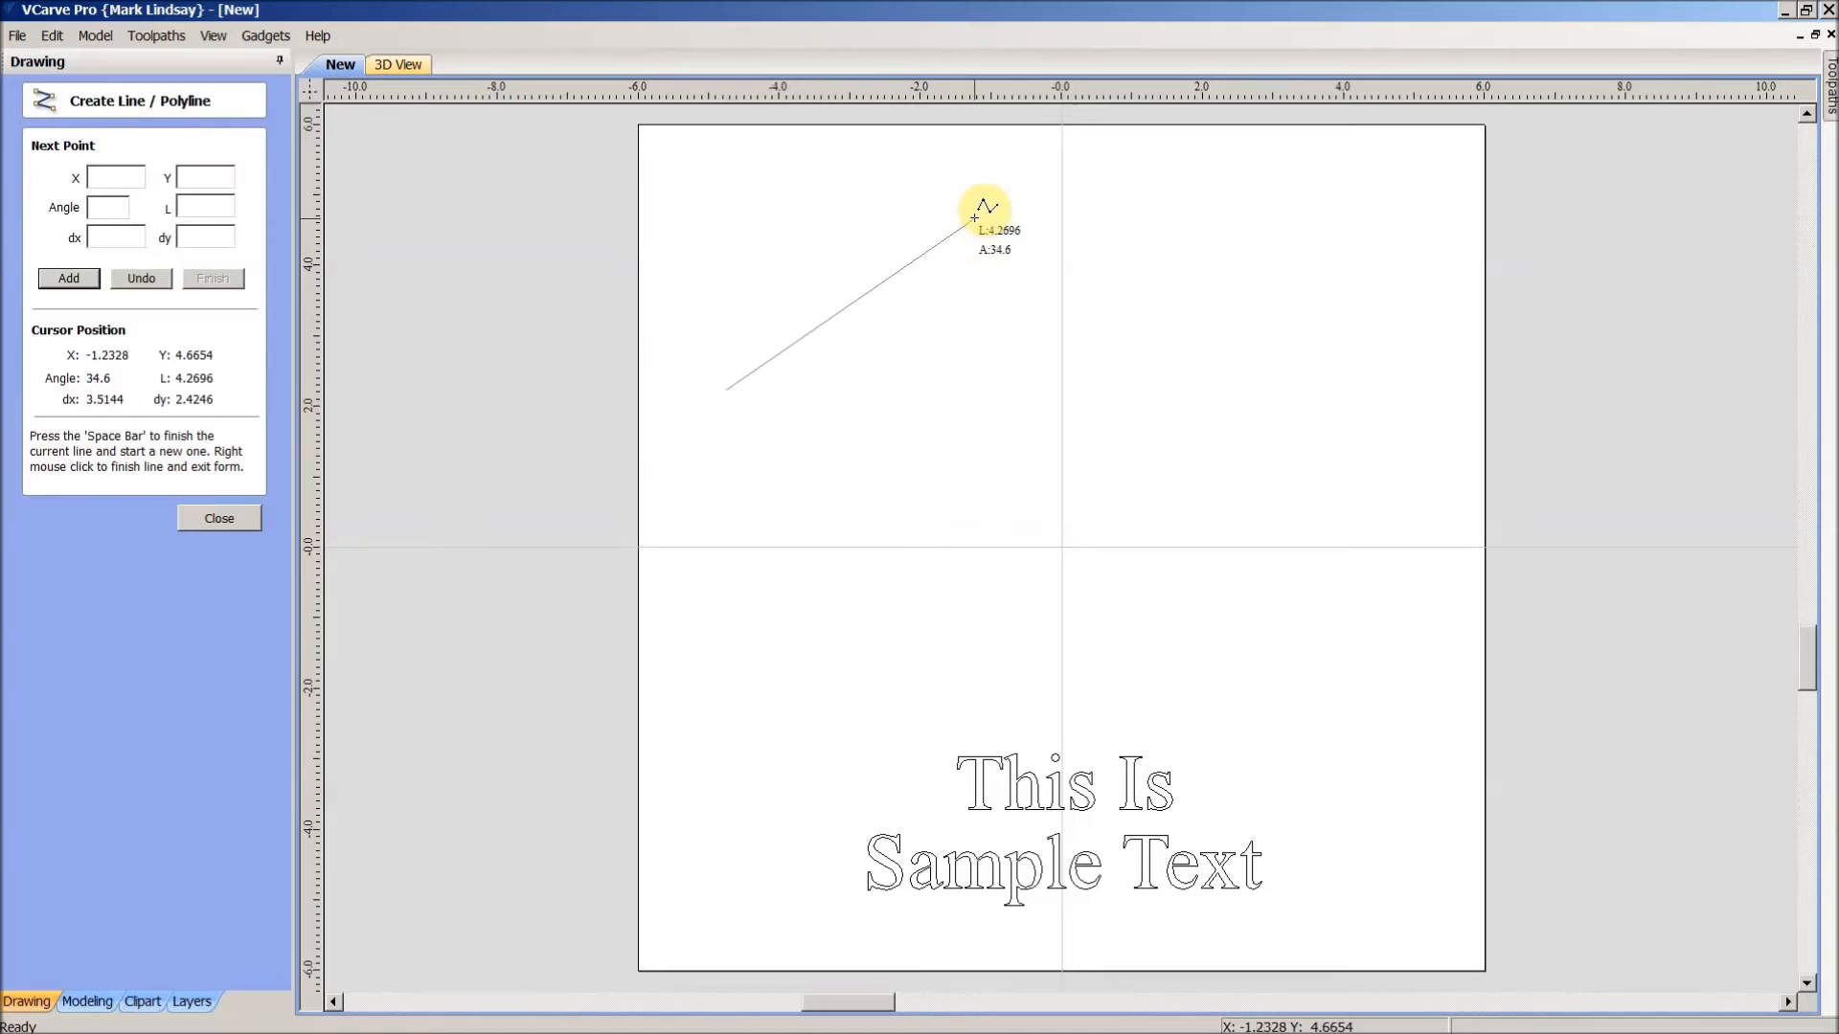
pyautogui.click(1030, 172)
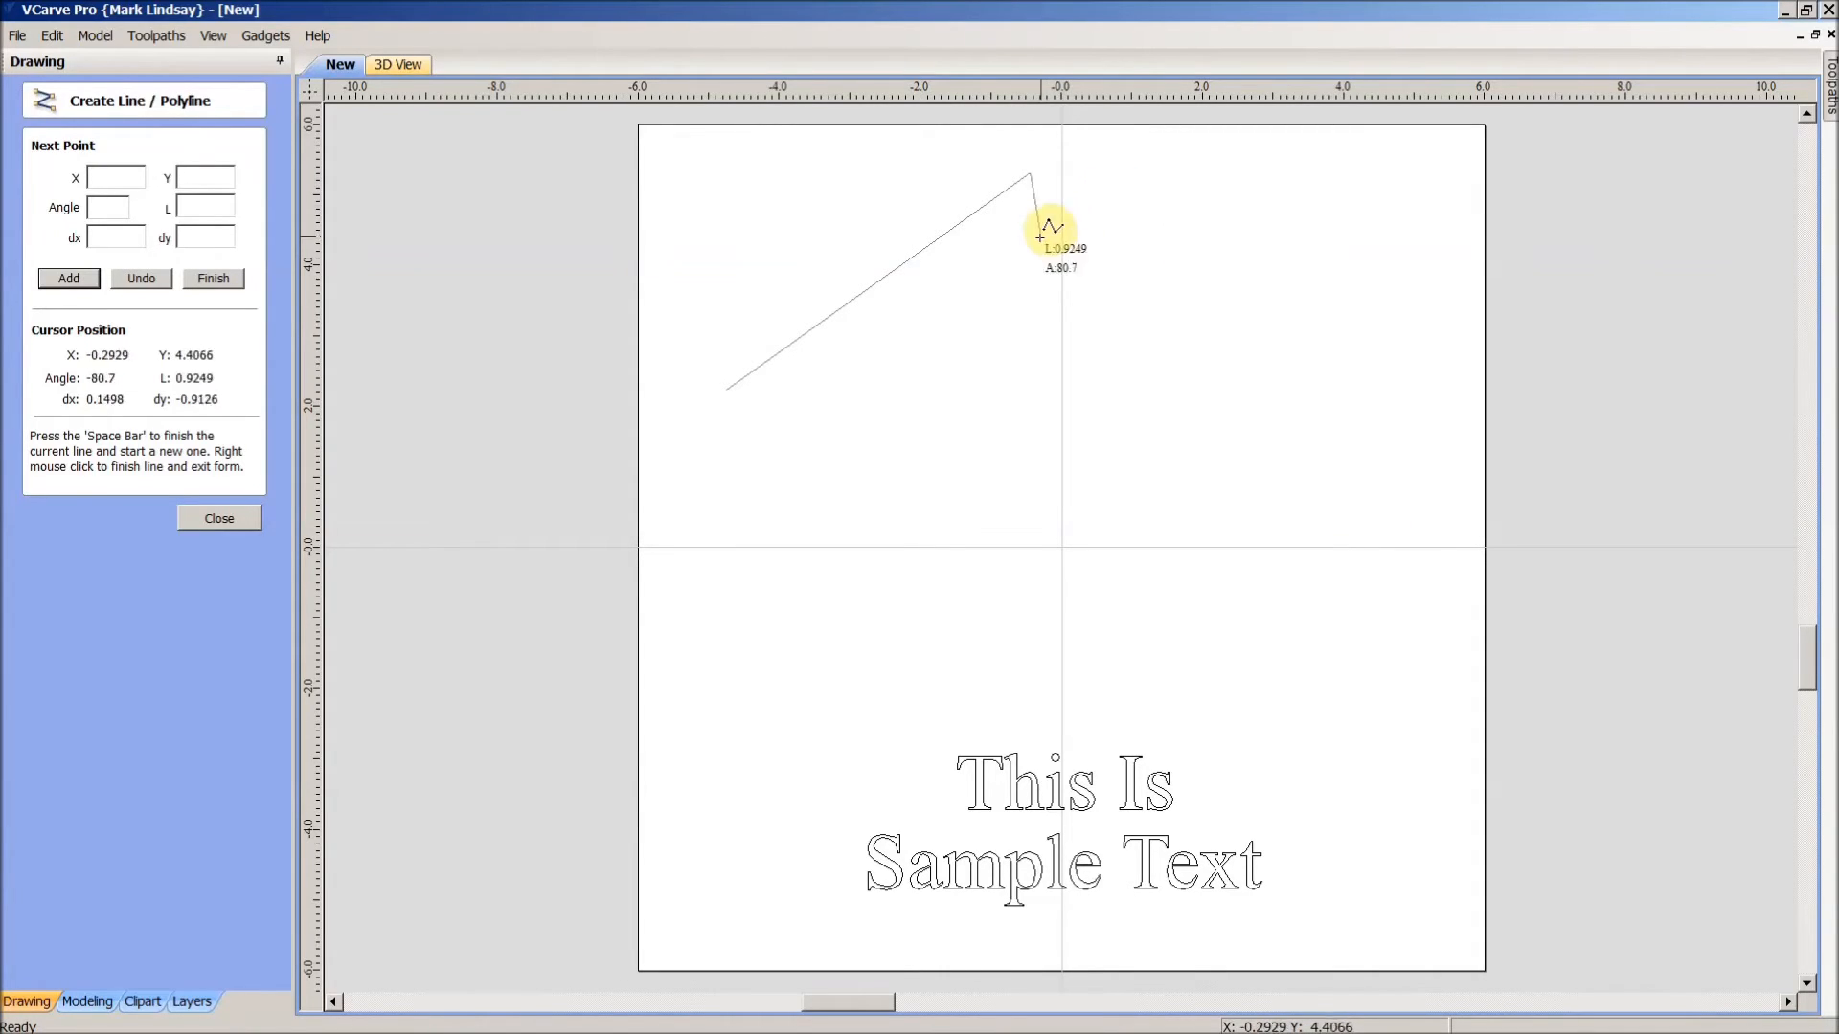
pyautogui.press('space')
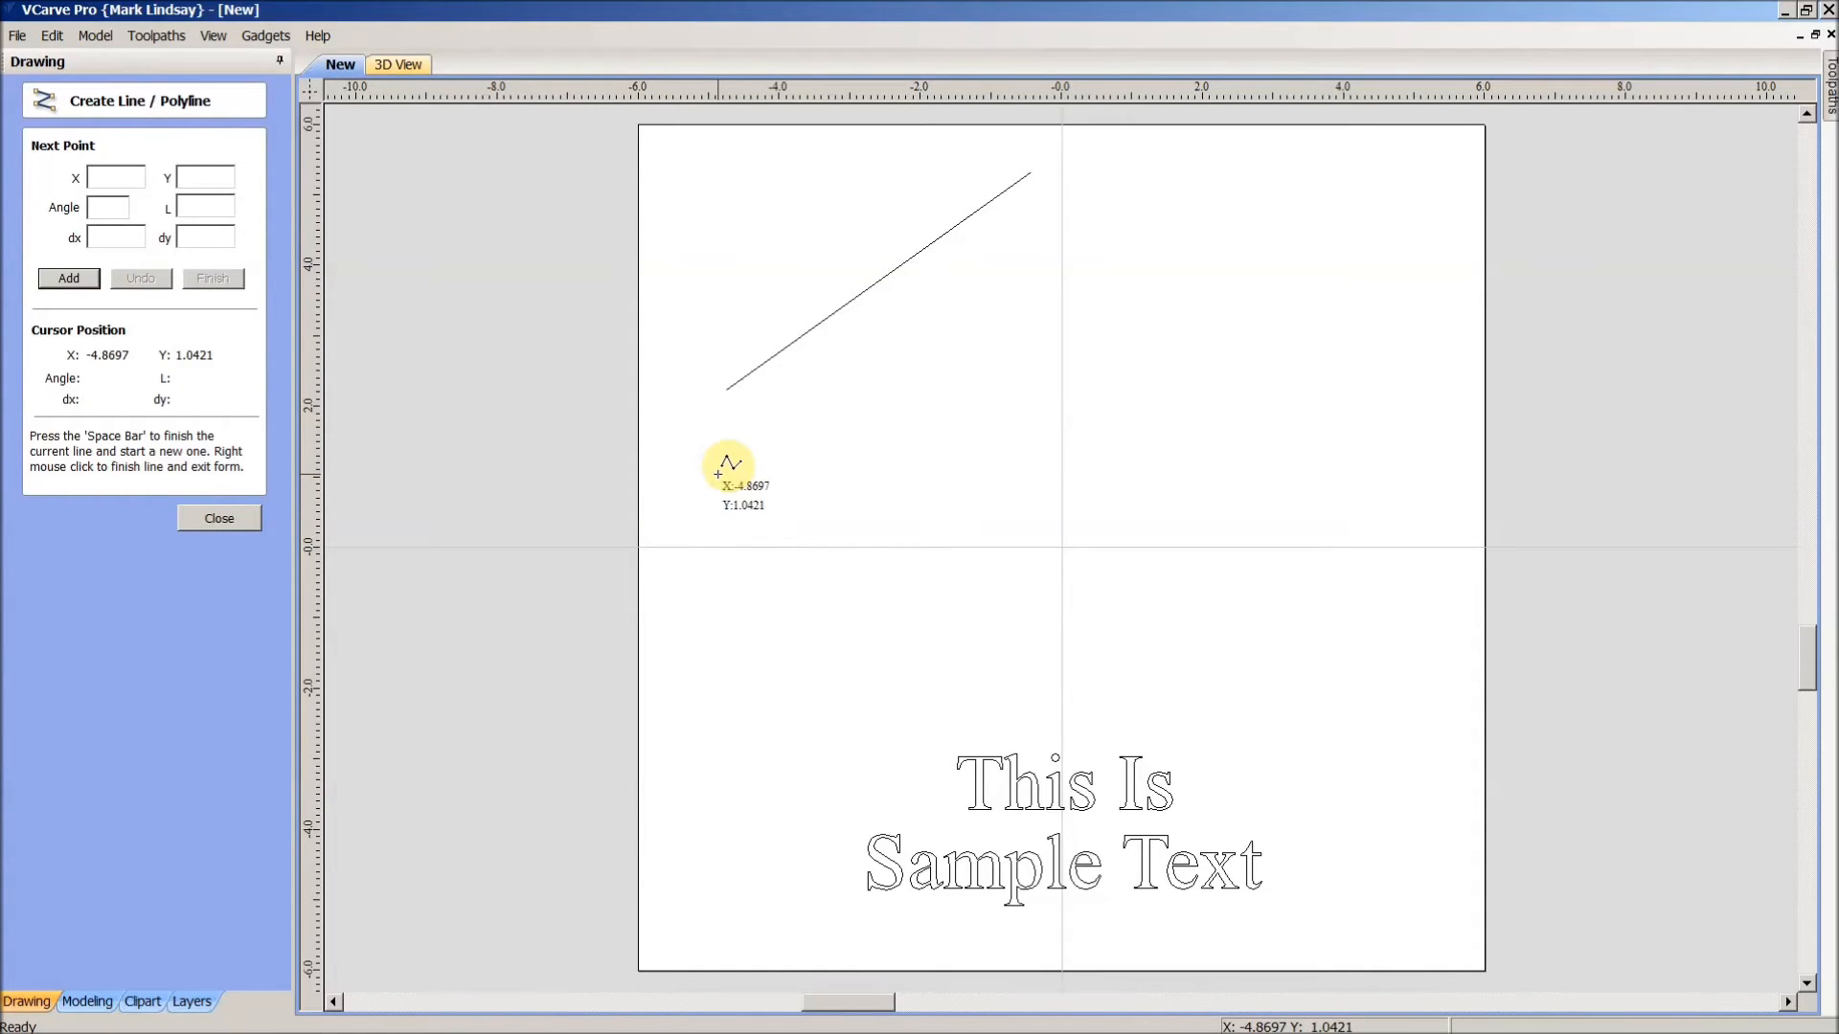
pyautogui.click(717, 473)
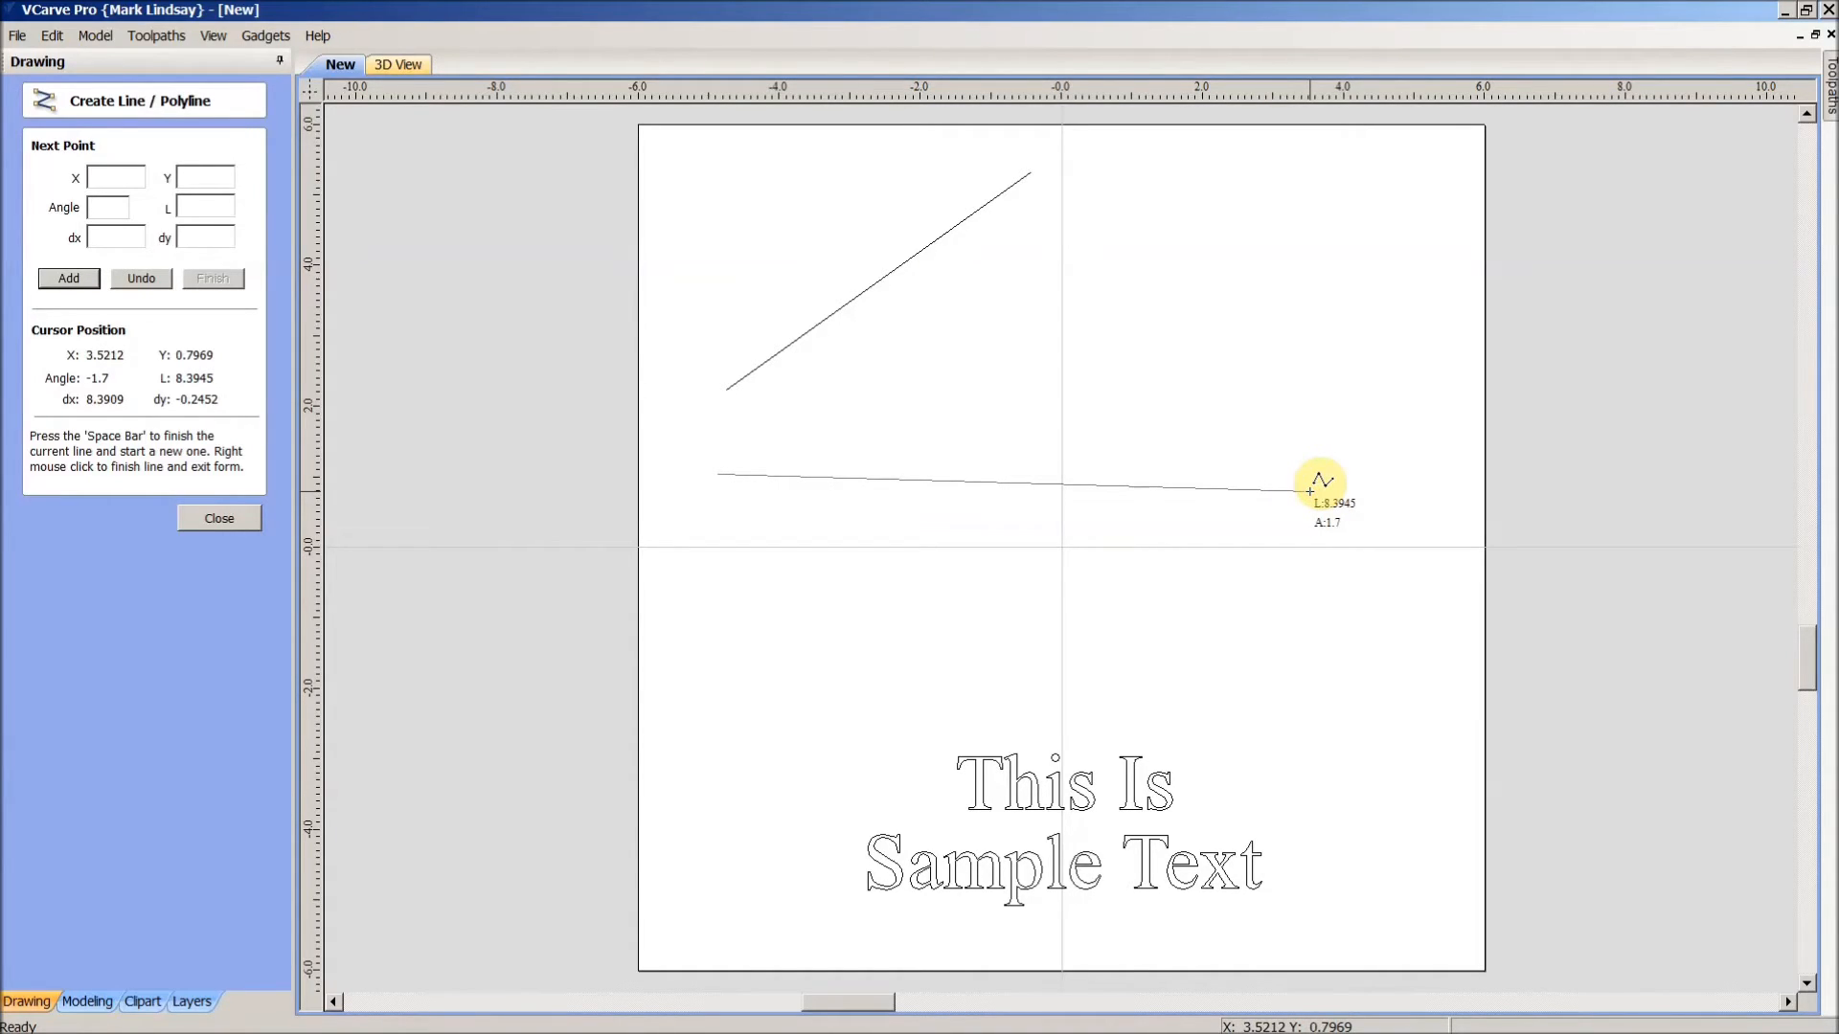
pyautogui.click(1310, 492)
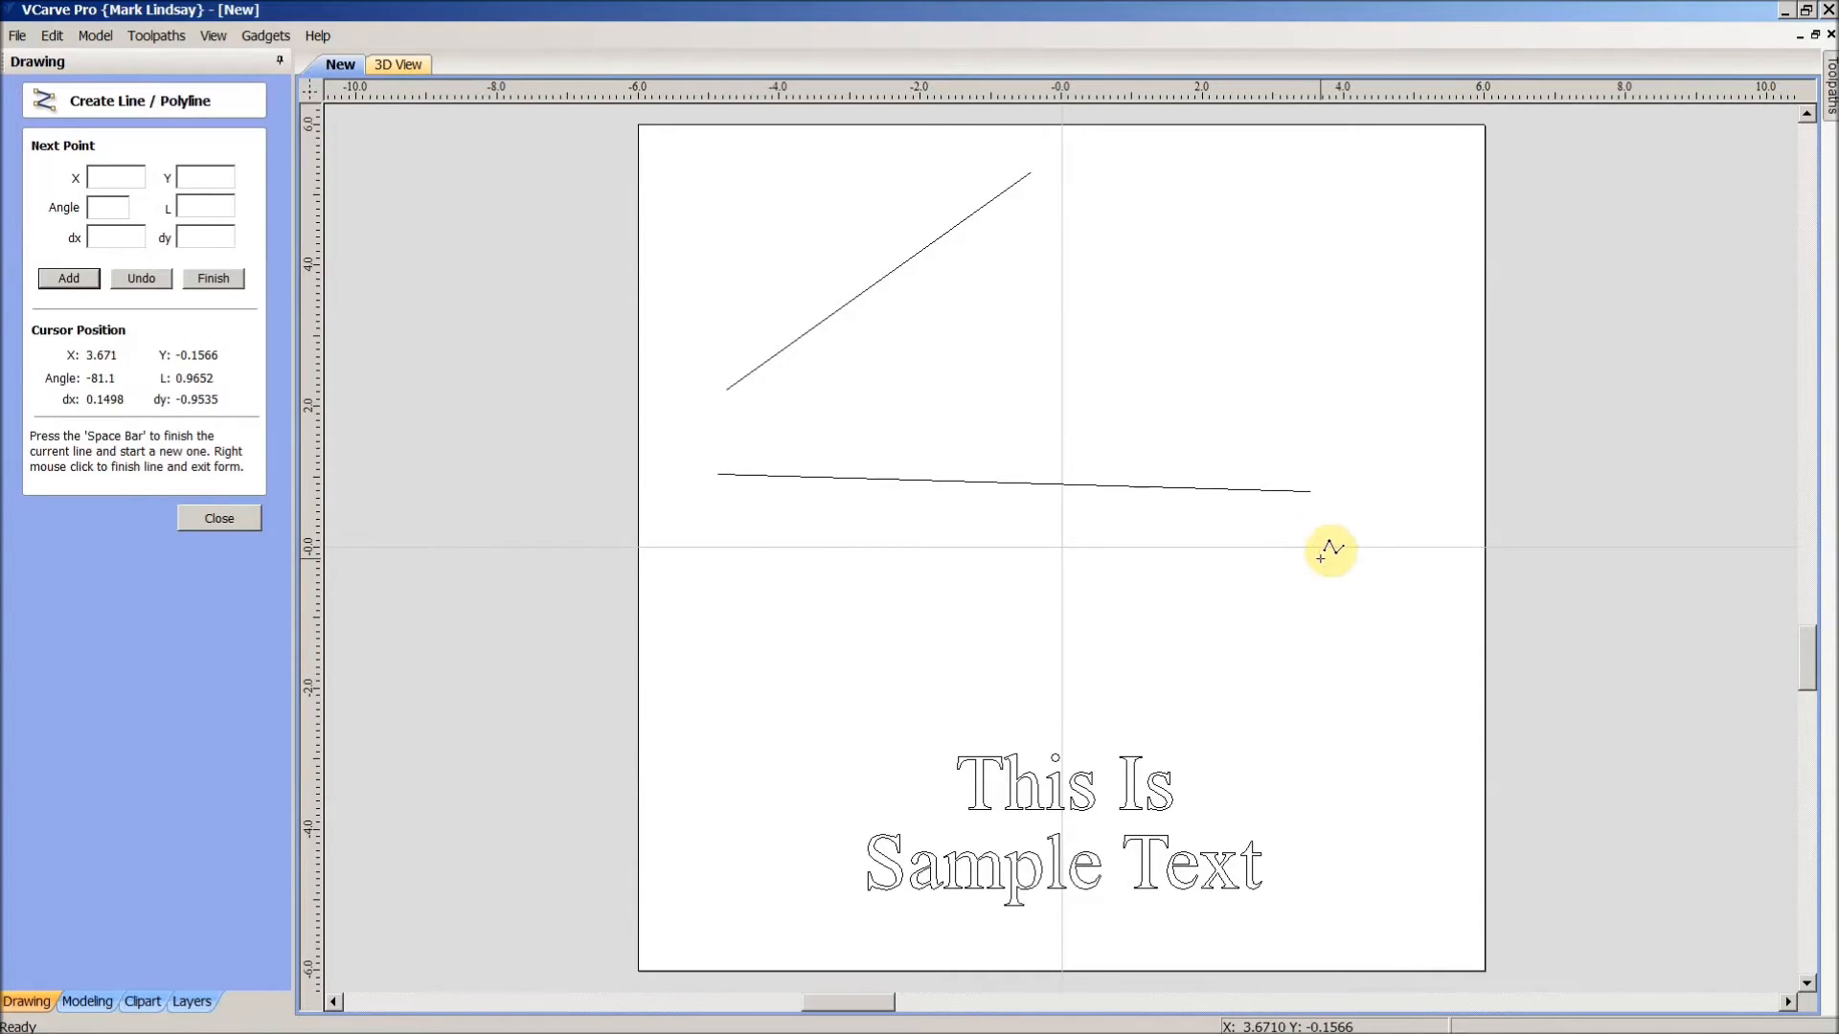
pyautogui.press('space')
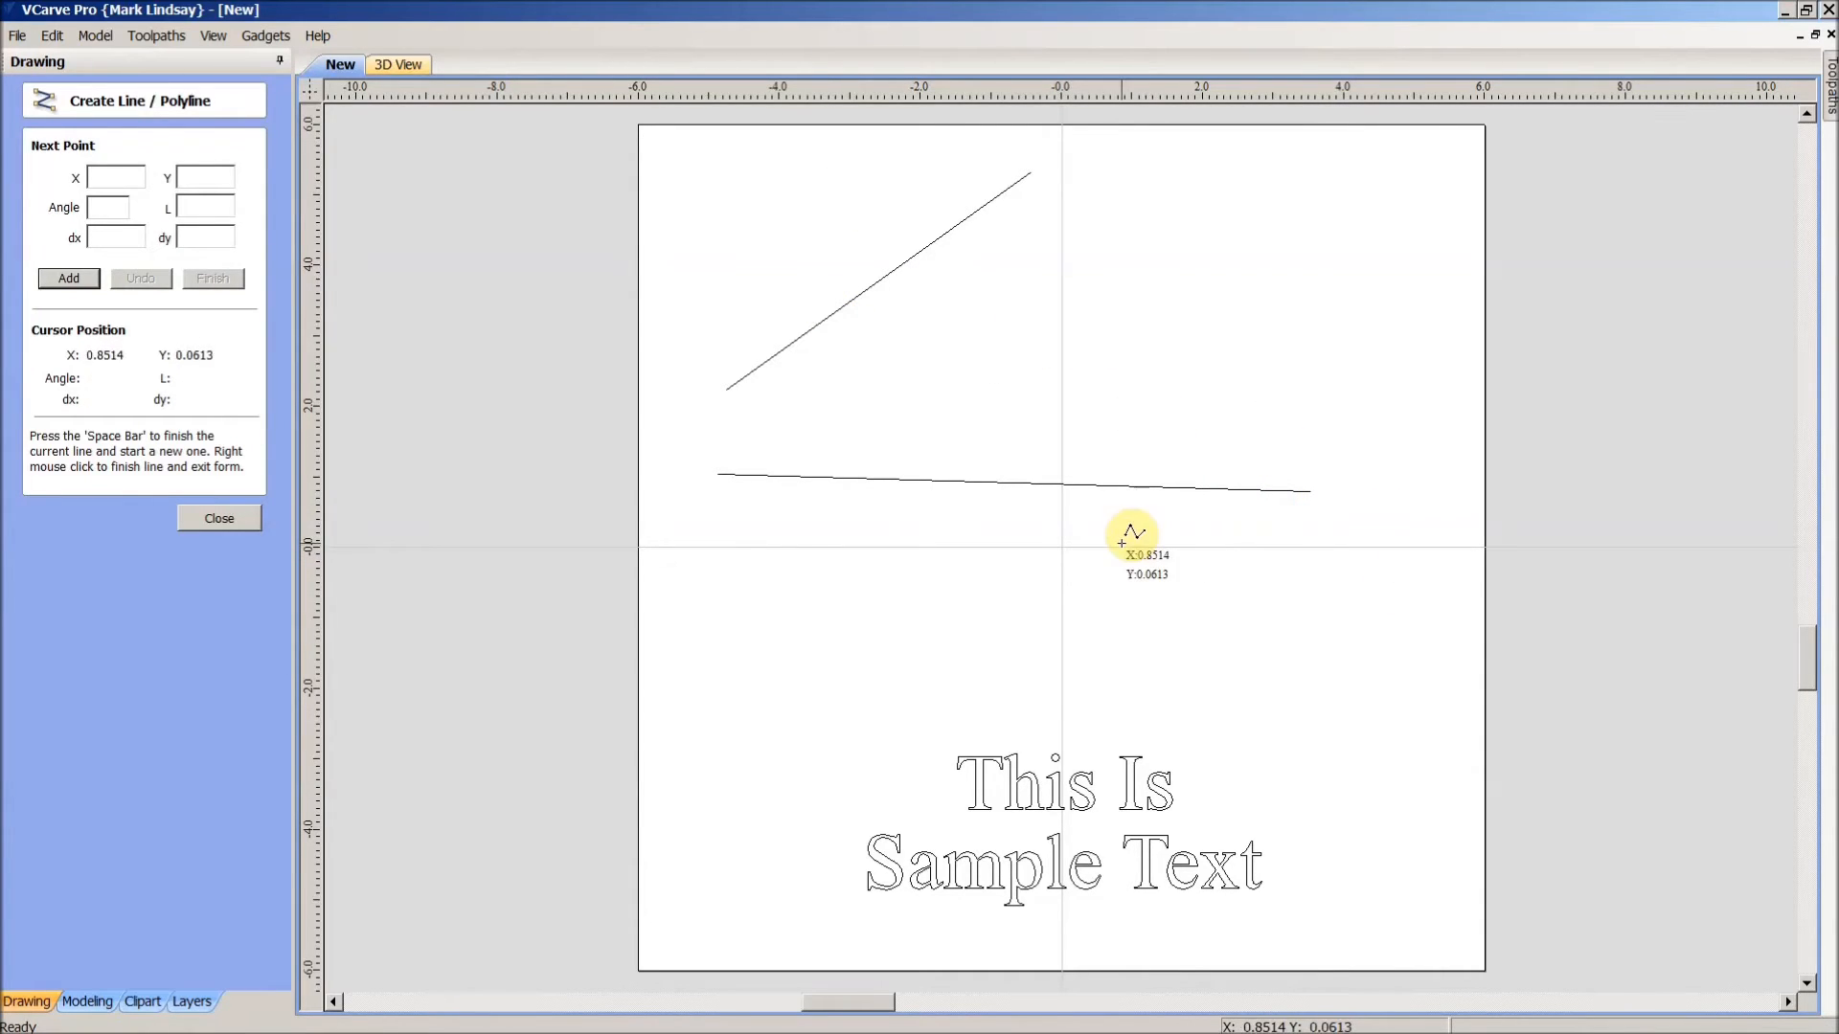
pyautogui.click(216, 521)
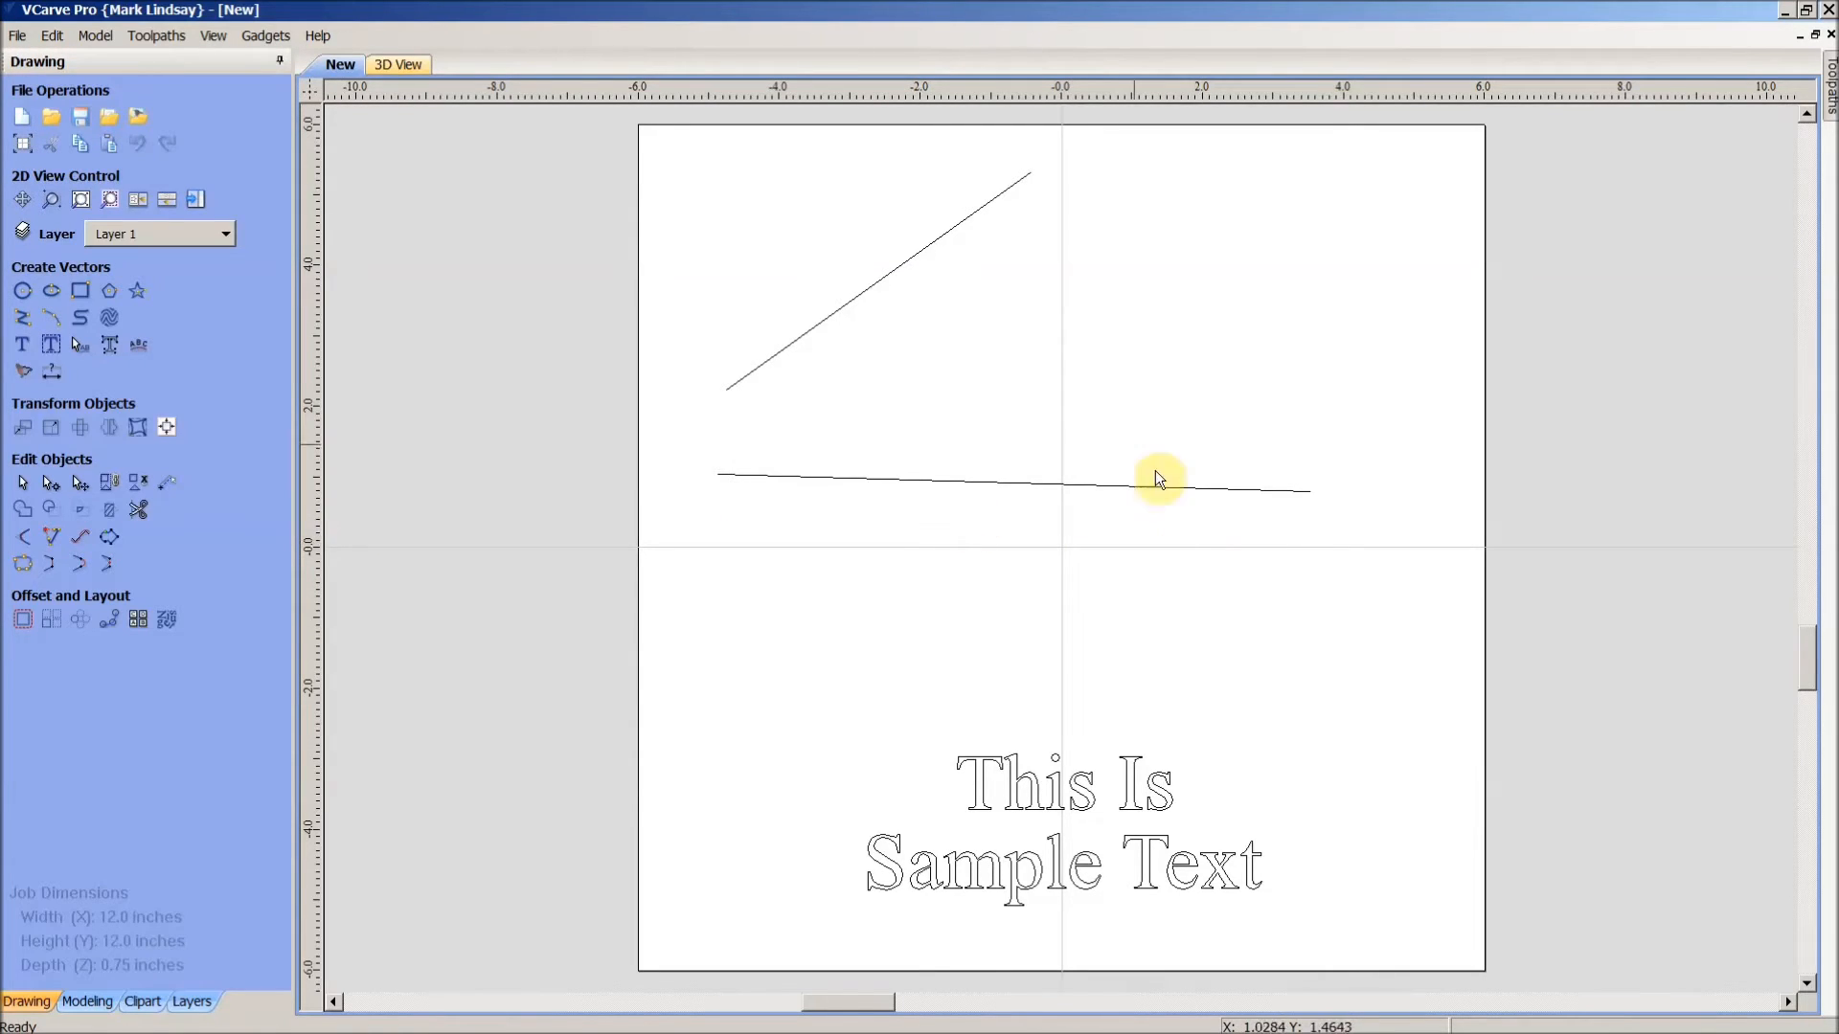
# - Select the 'This Is' text and add the diagonal line to the selection
pyautogui.click(902, 279)
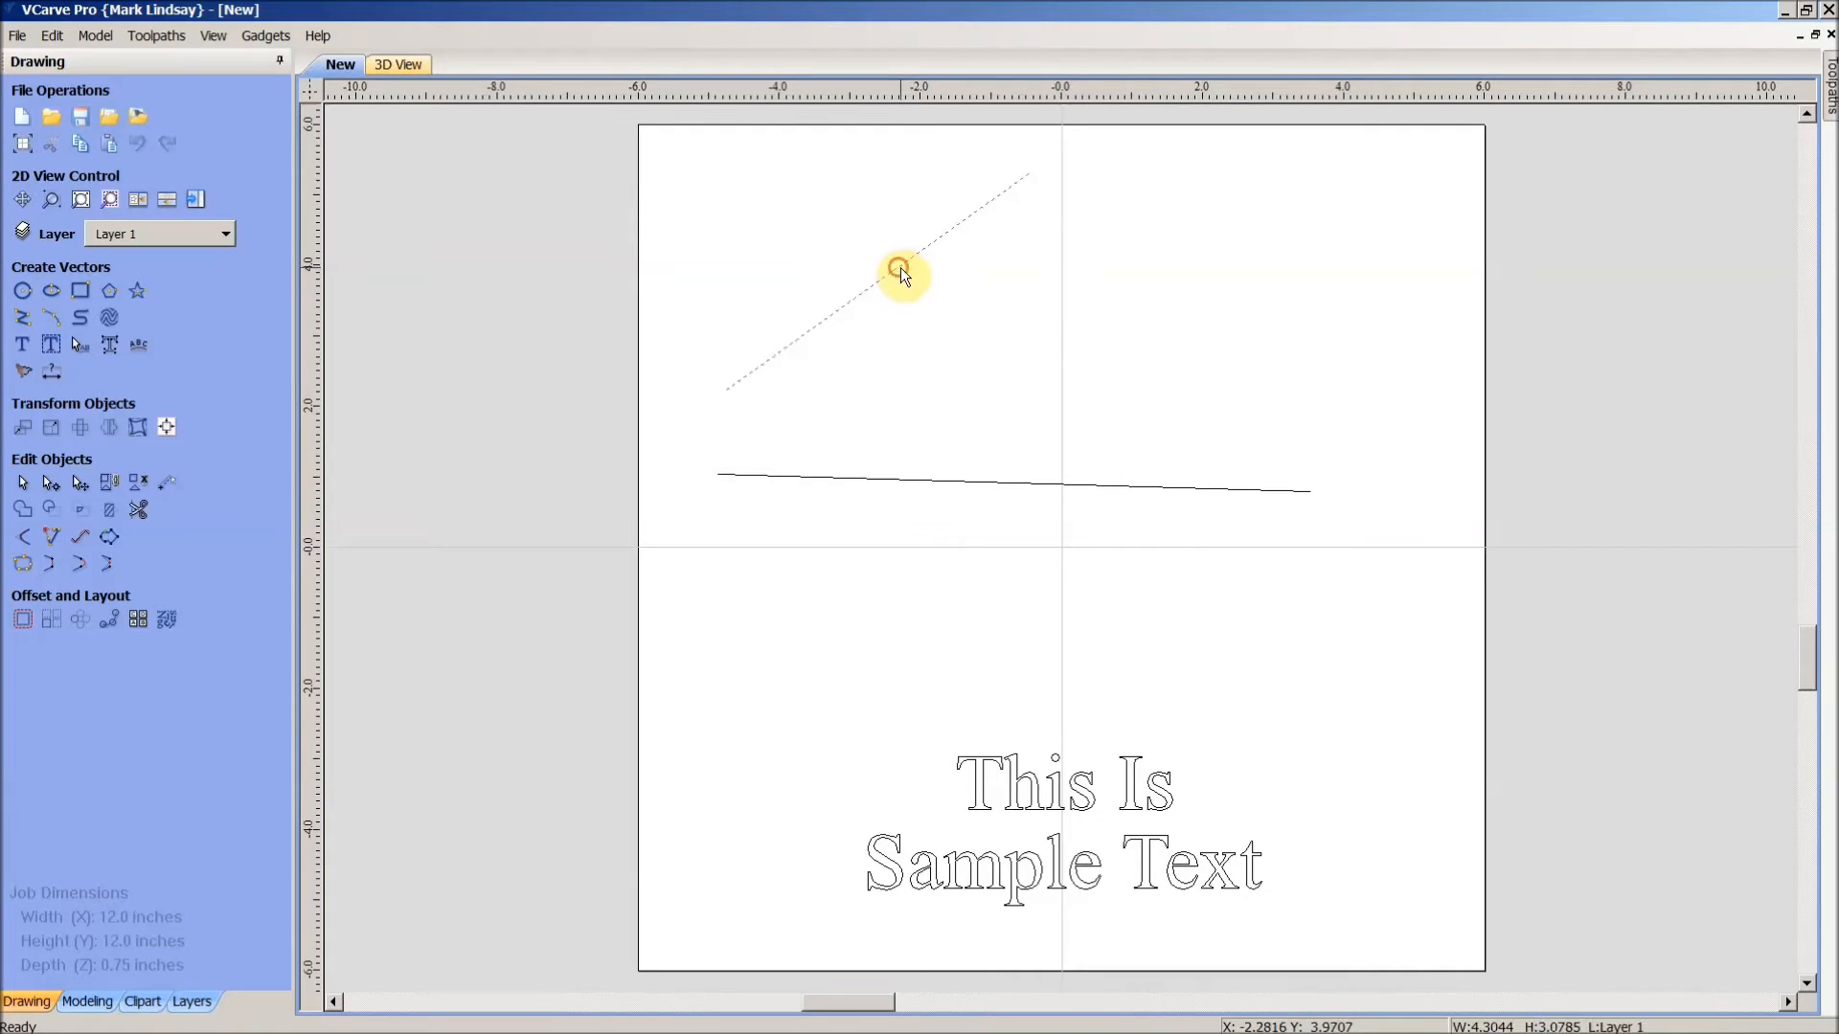
pyautogui.click(1169, 486)
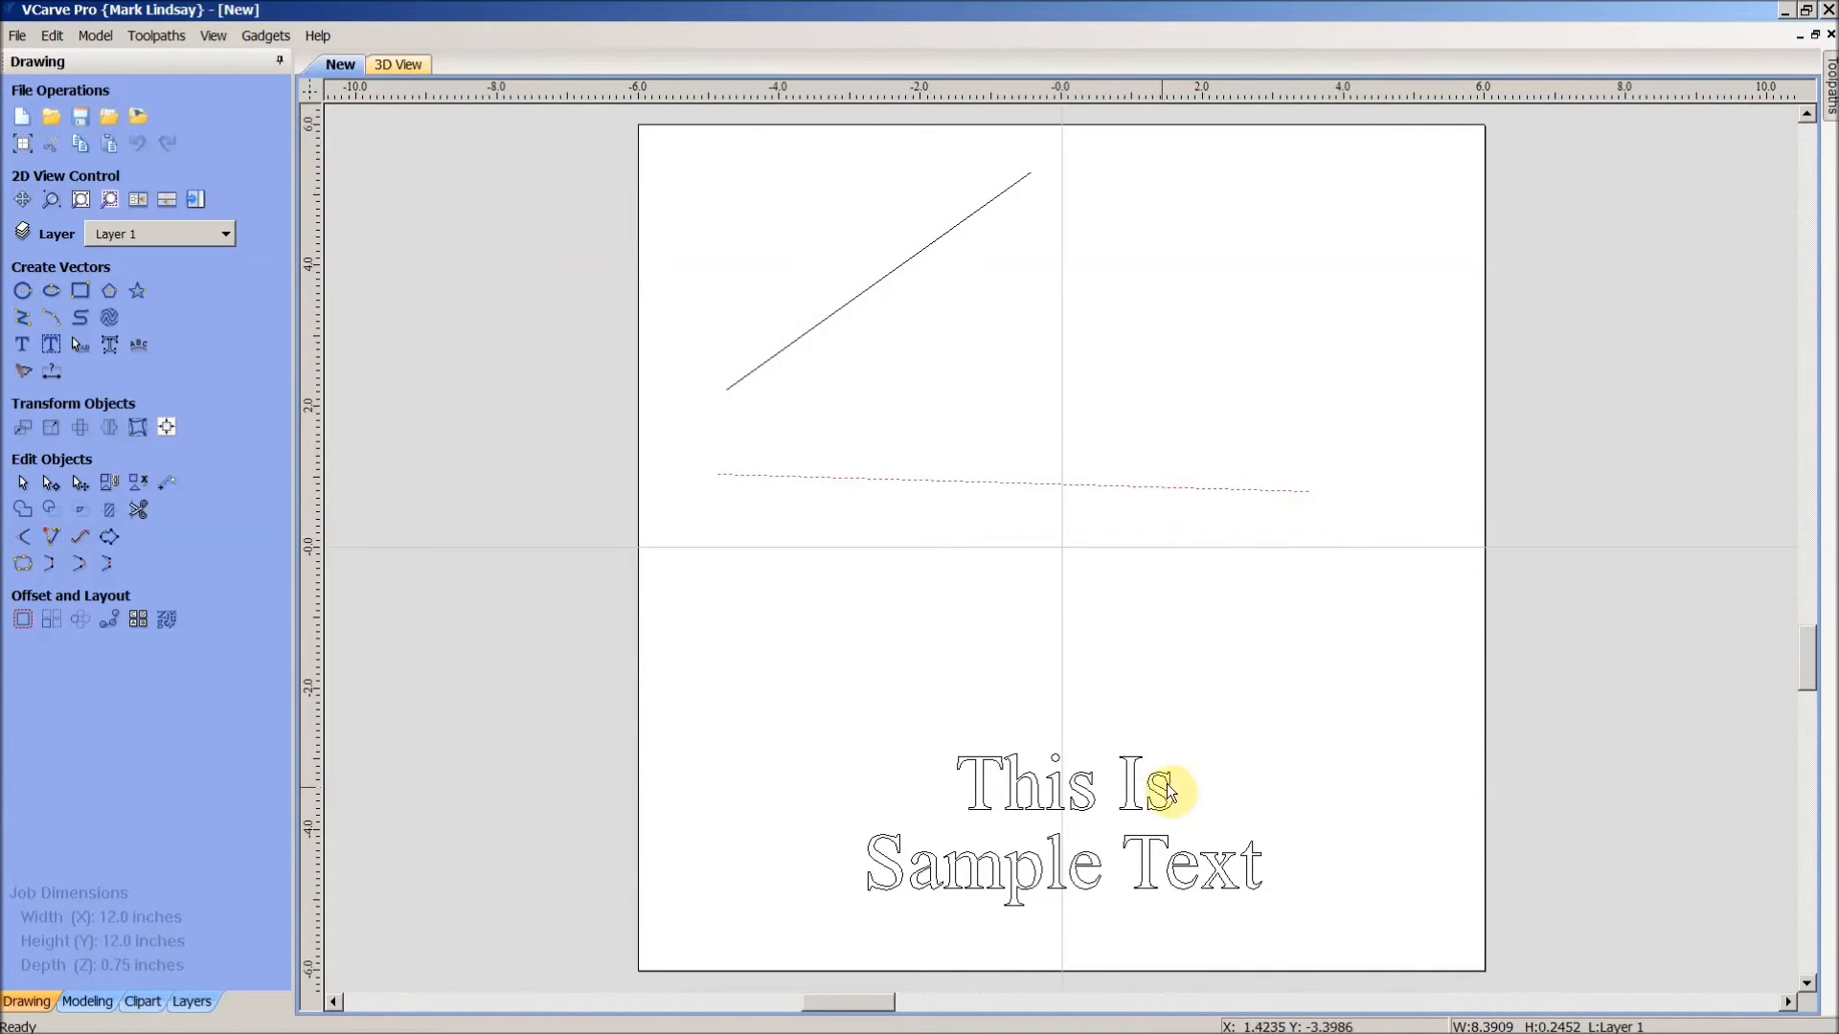
pyautogui.click(1139, 798)
pyautogui.click(1140, 798)
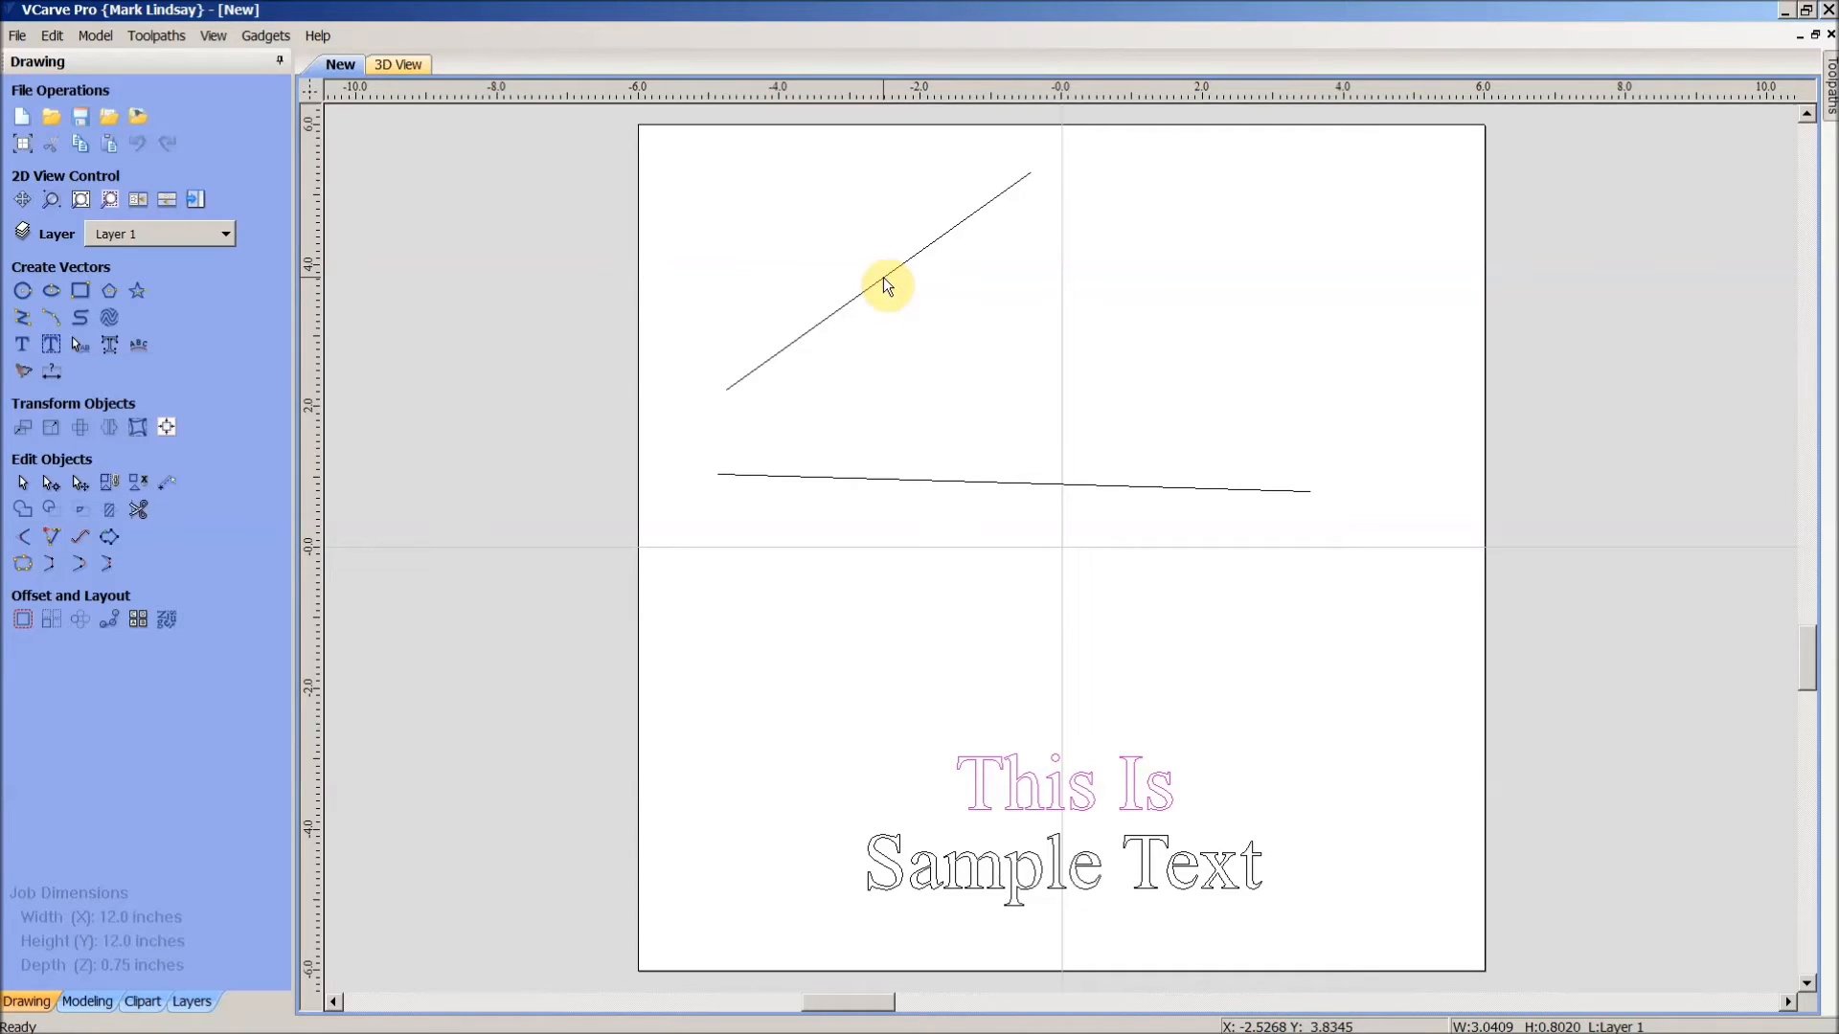
pyautogui.keyDown('shift'); pyautogui.click(887, 286); pyautogui.keyUp('shift')
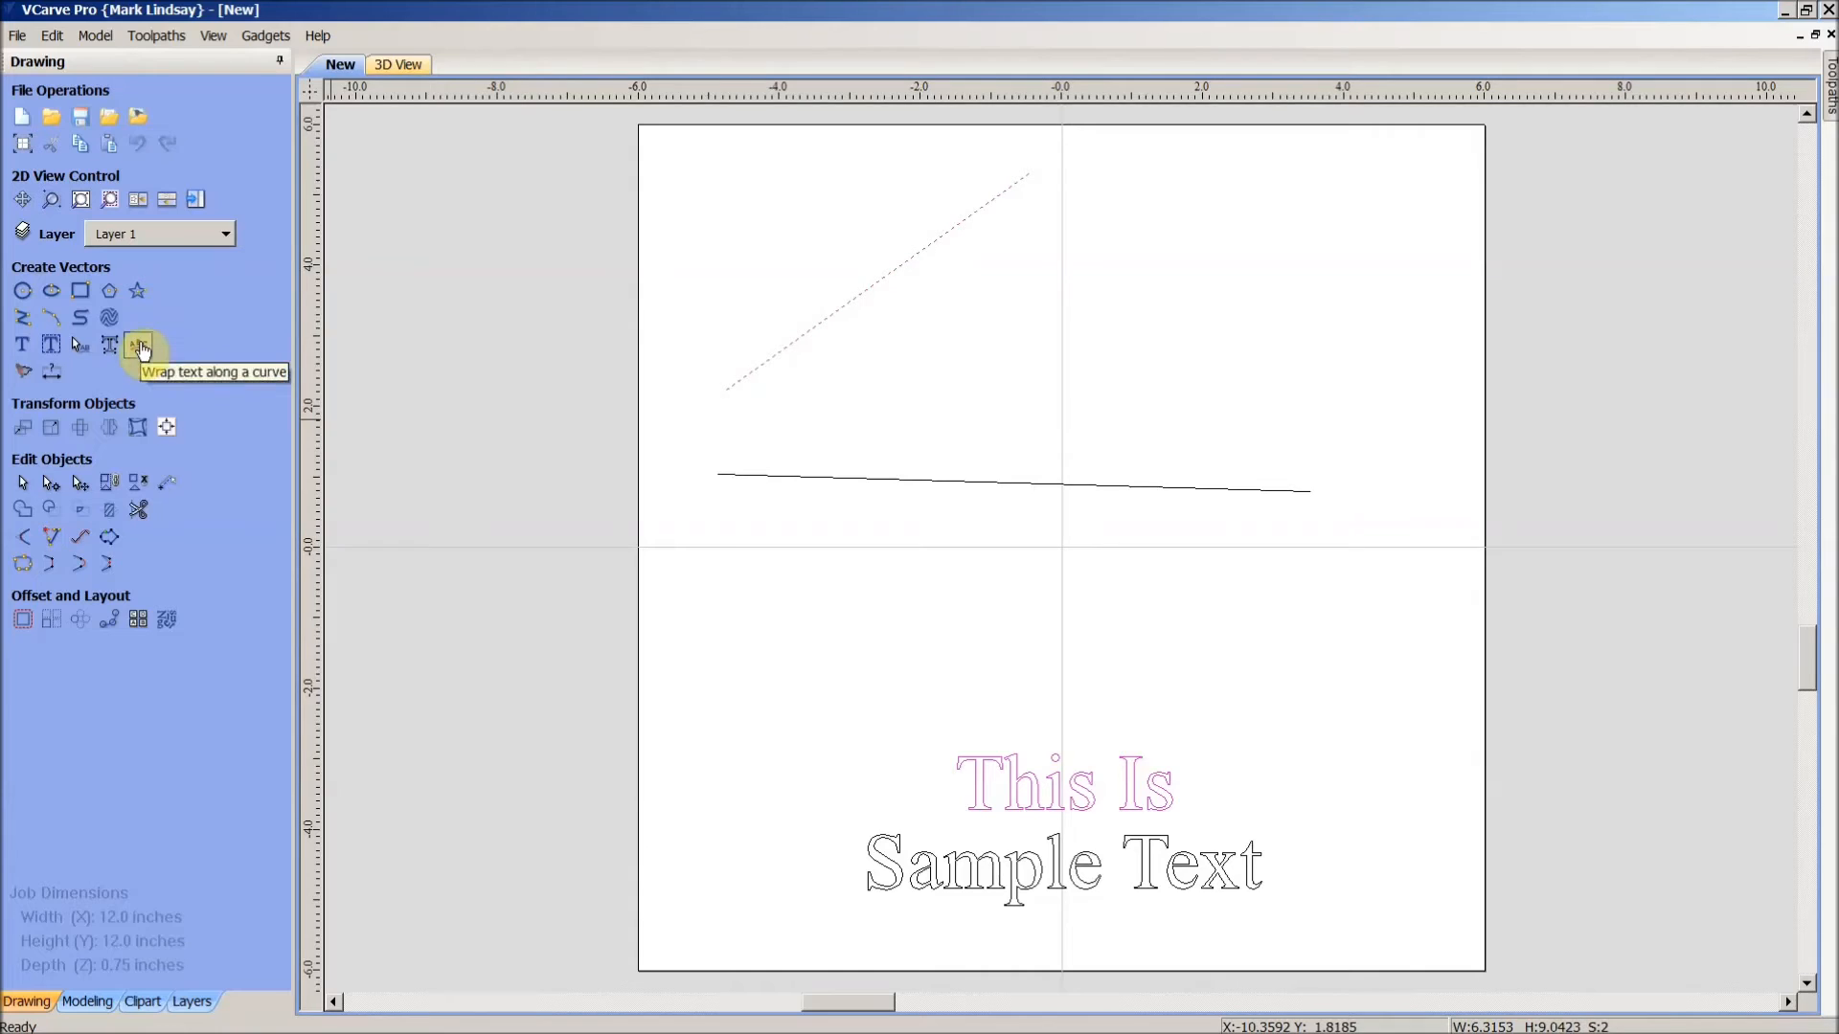
# - Wrap 'This Is' onto the diagonal line using On Curve, offset 0 and Middle alignment
pyautogui.click(139, 346)
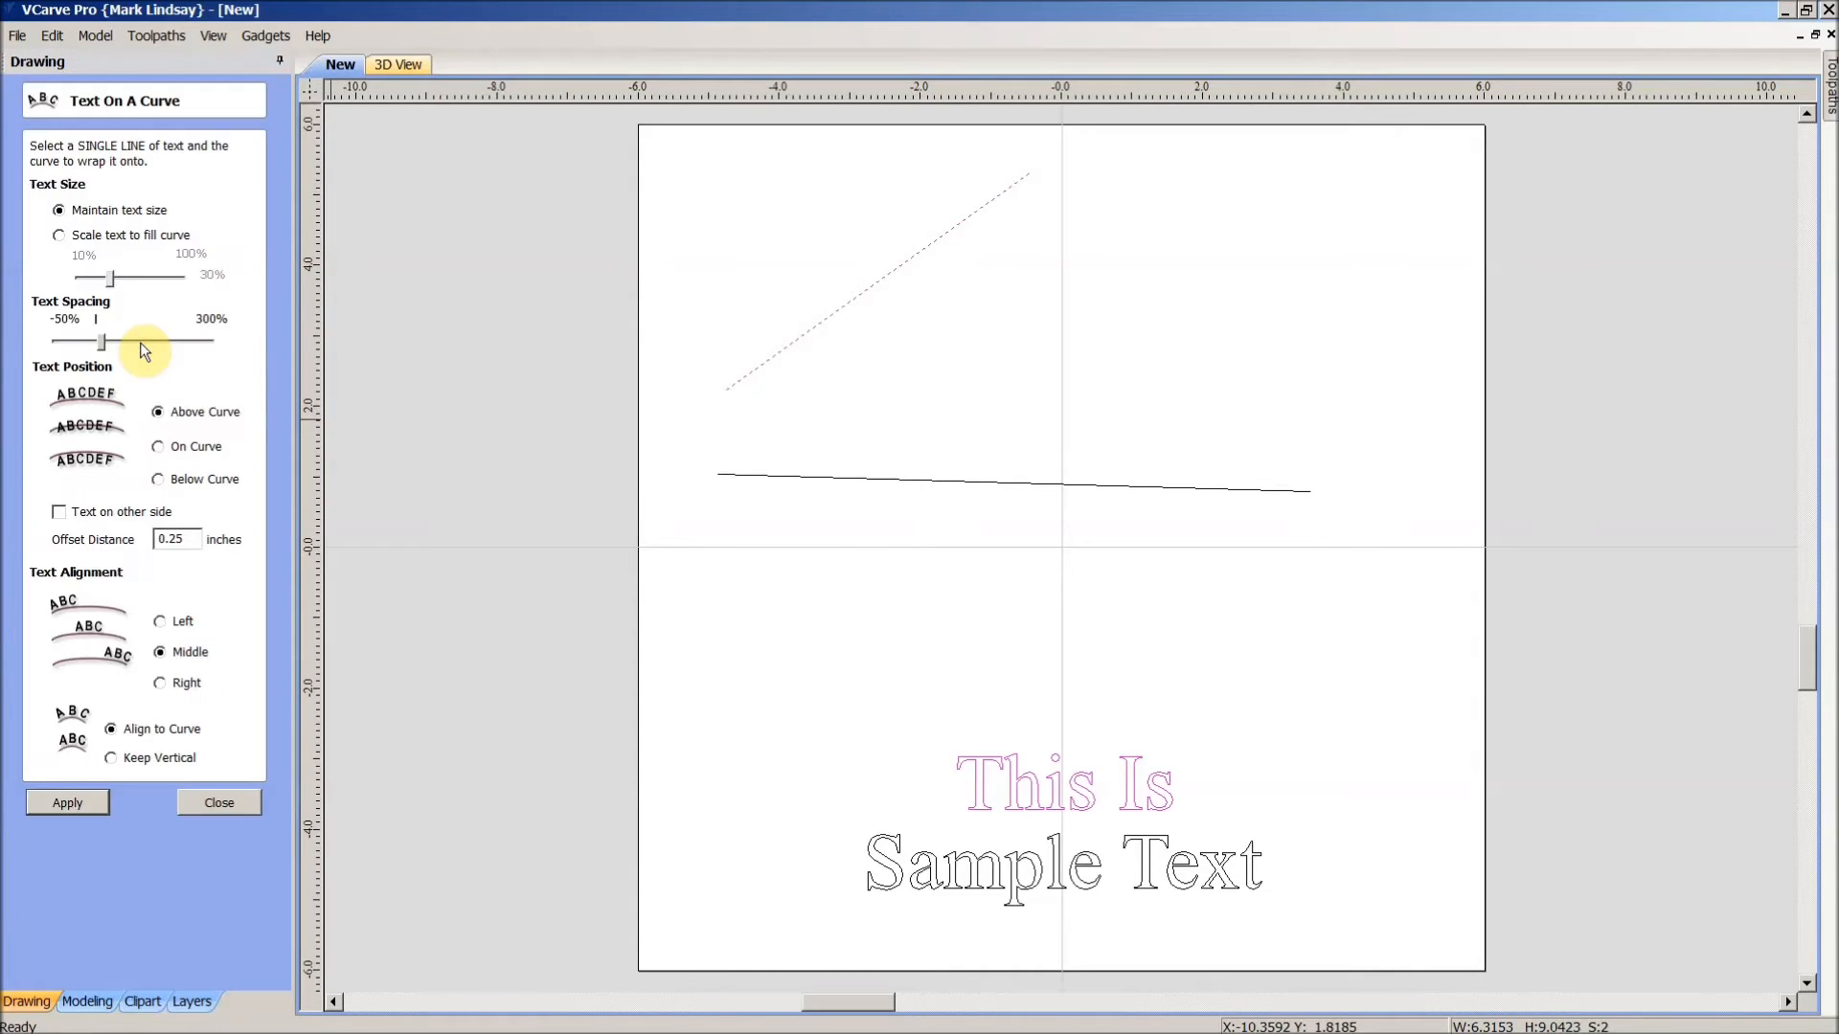
pyautogui.click(158, 448)
pyautogui.doubleClick(194, 540)
pyautogui.click(161, 653)
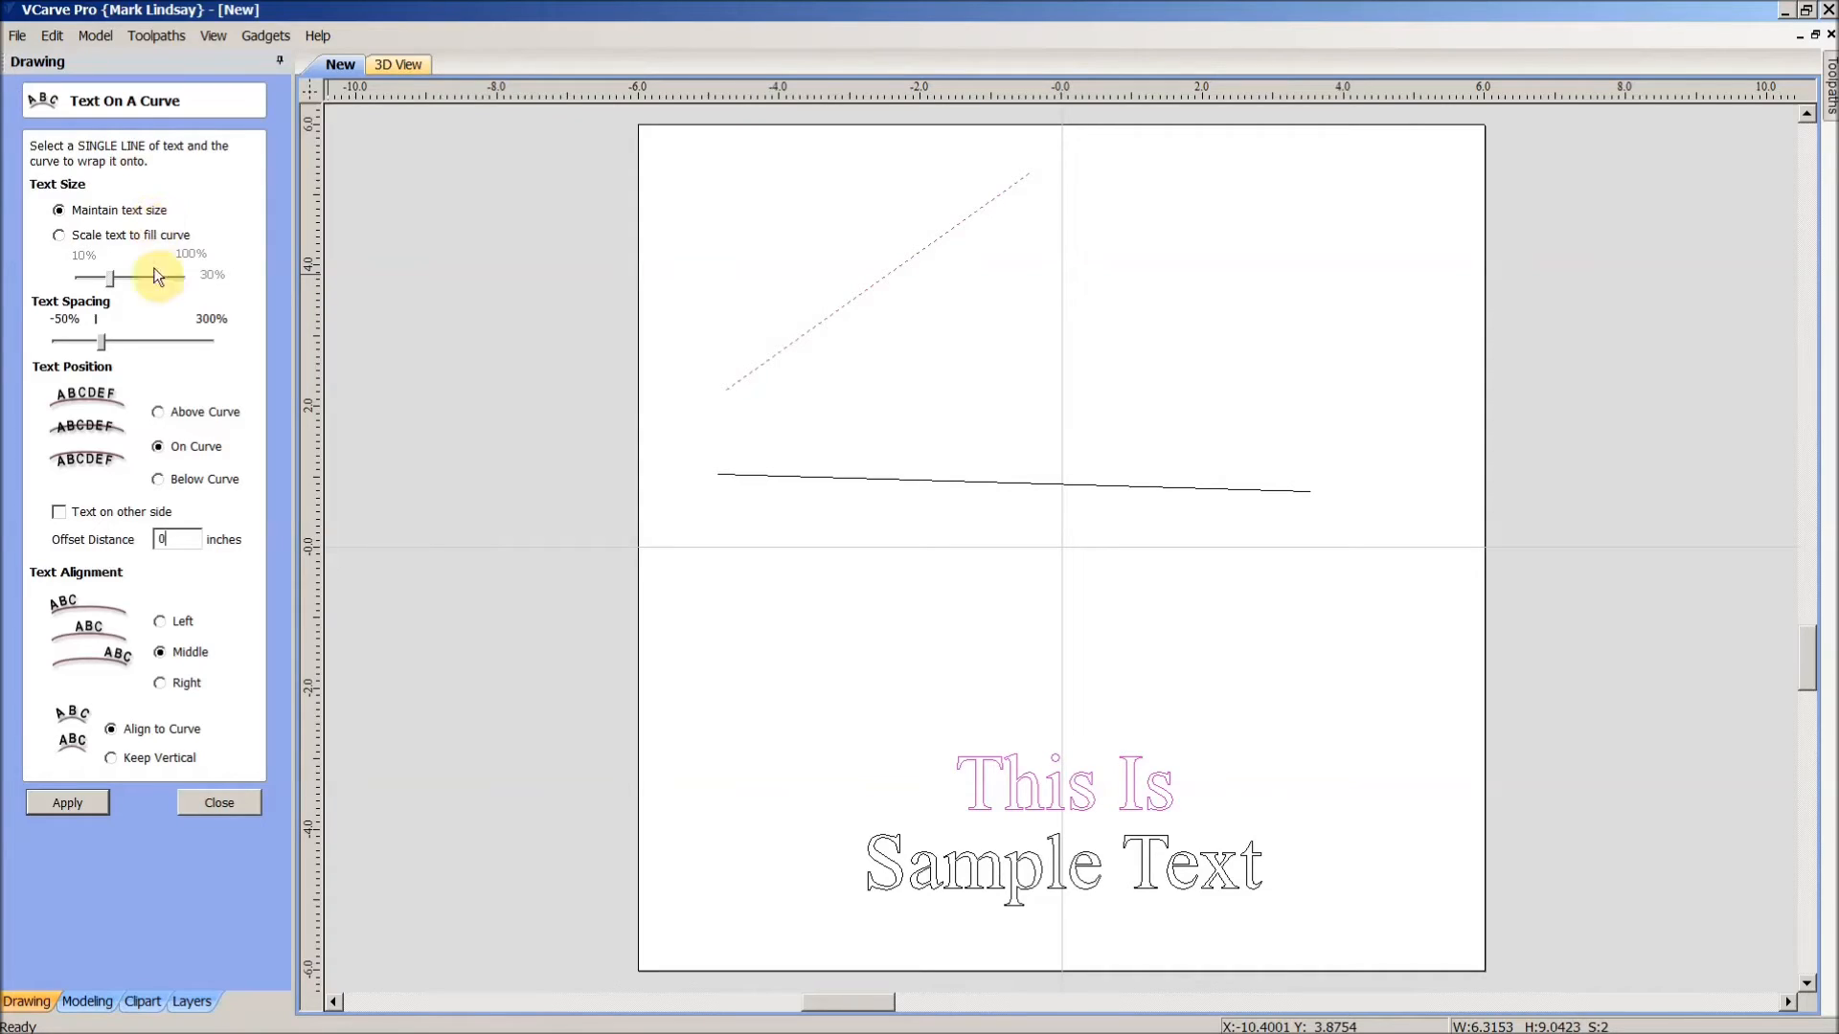
pyautogui.click(69, 804)
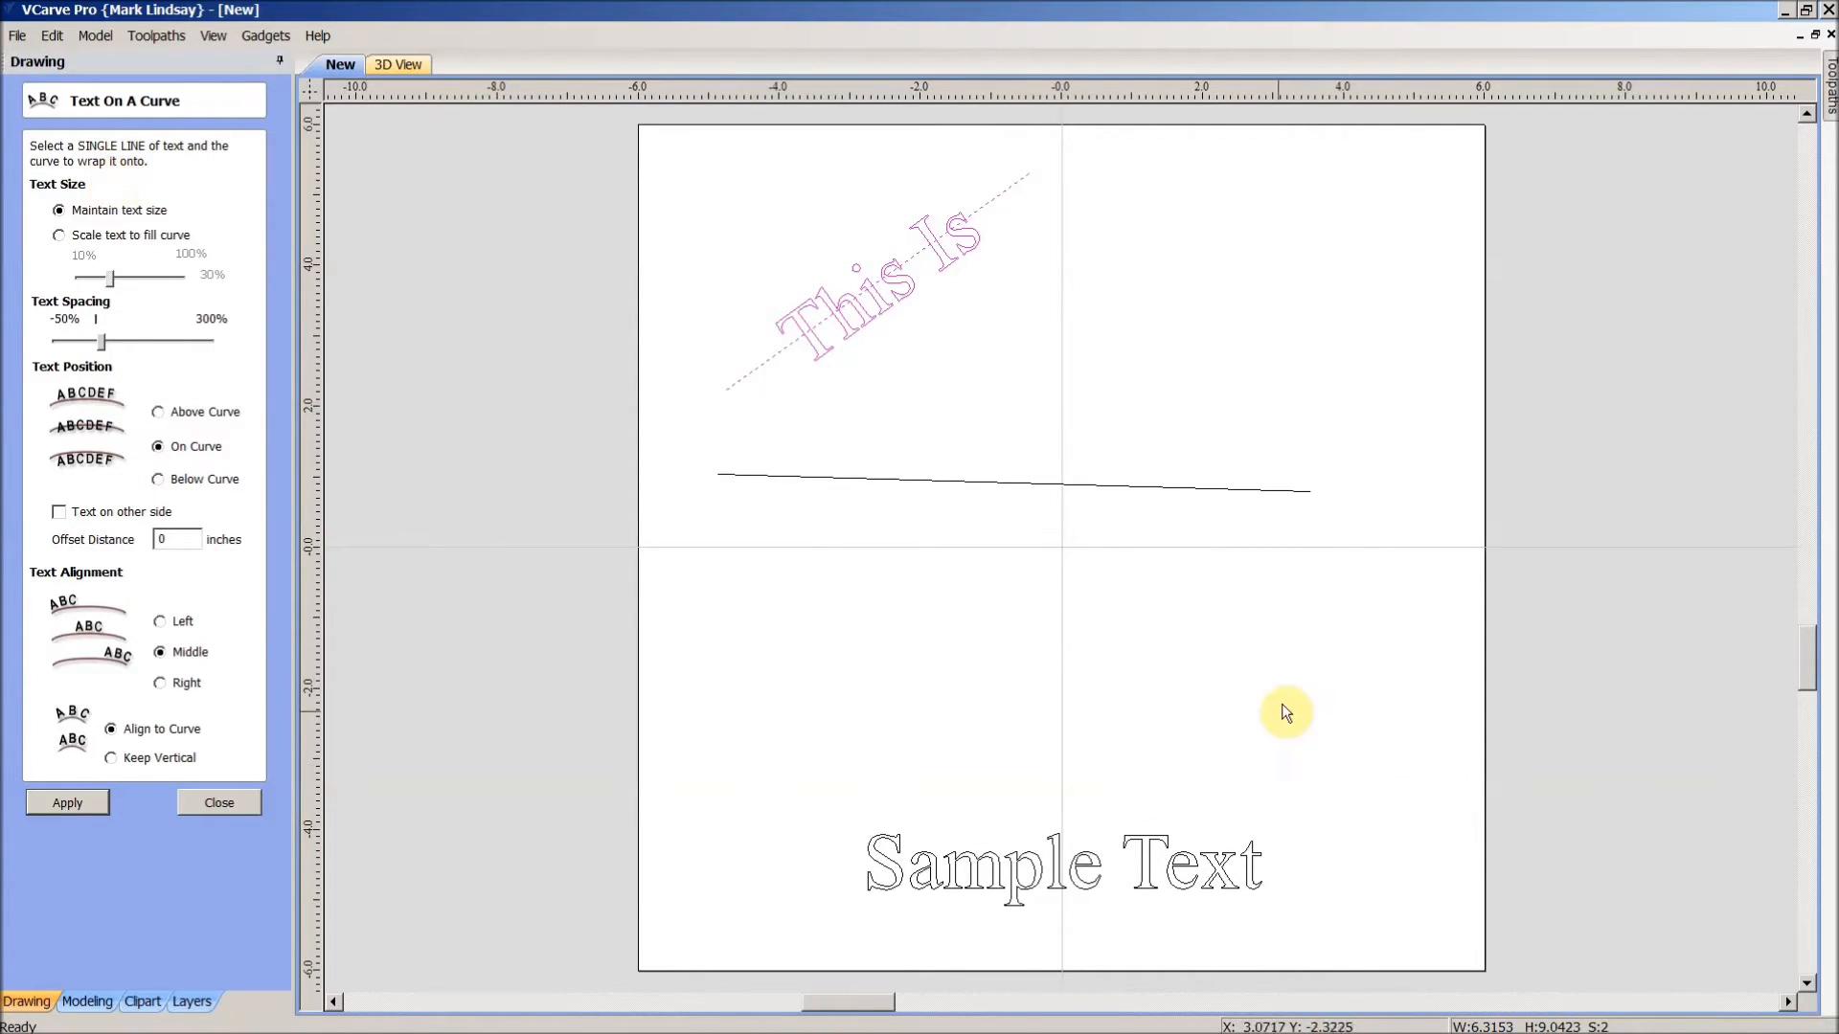
pyautogui.click(1364, 654)
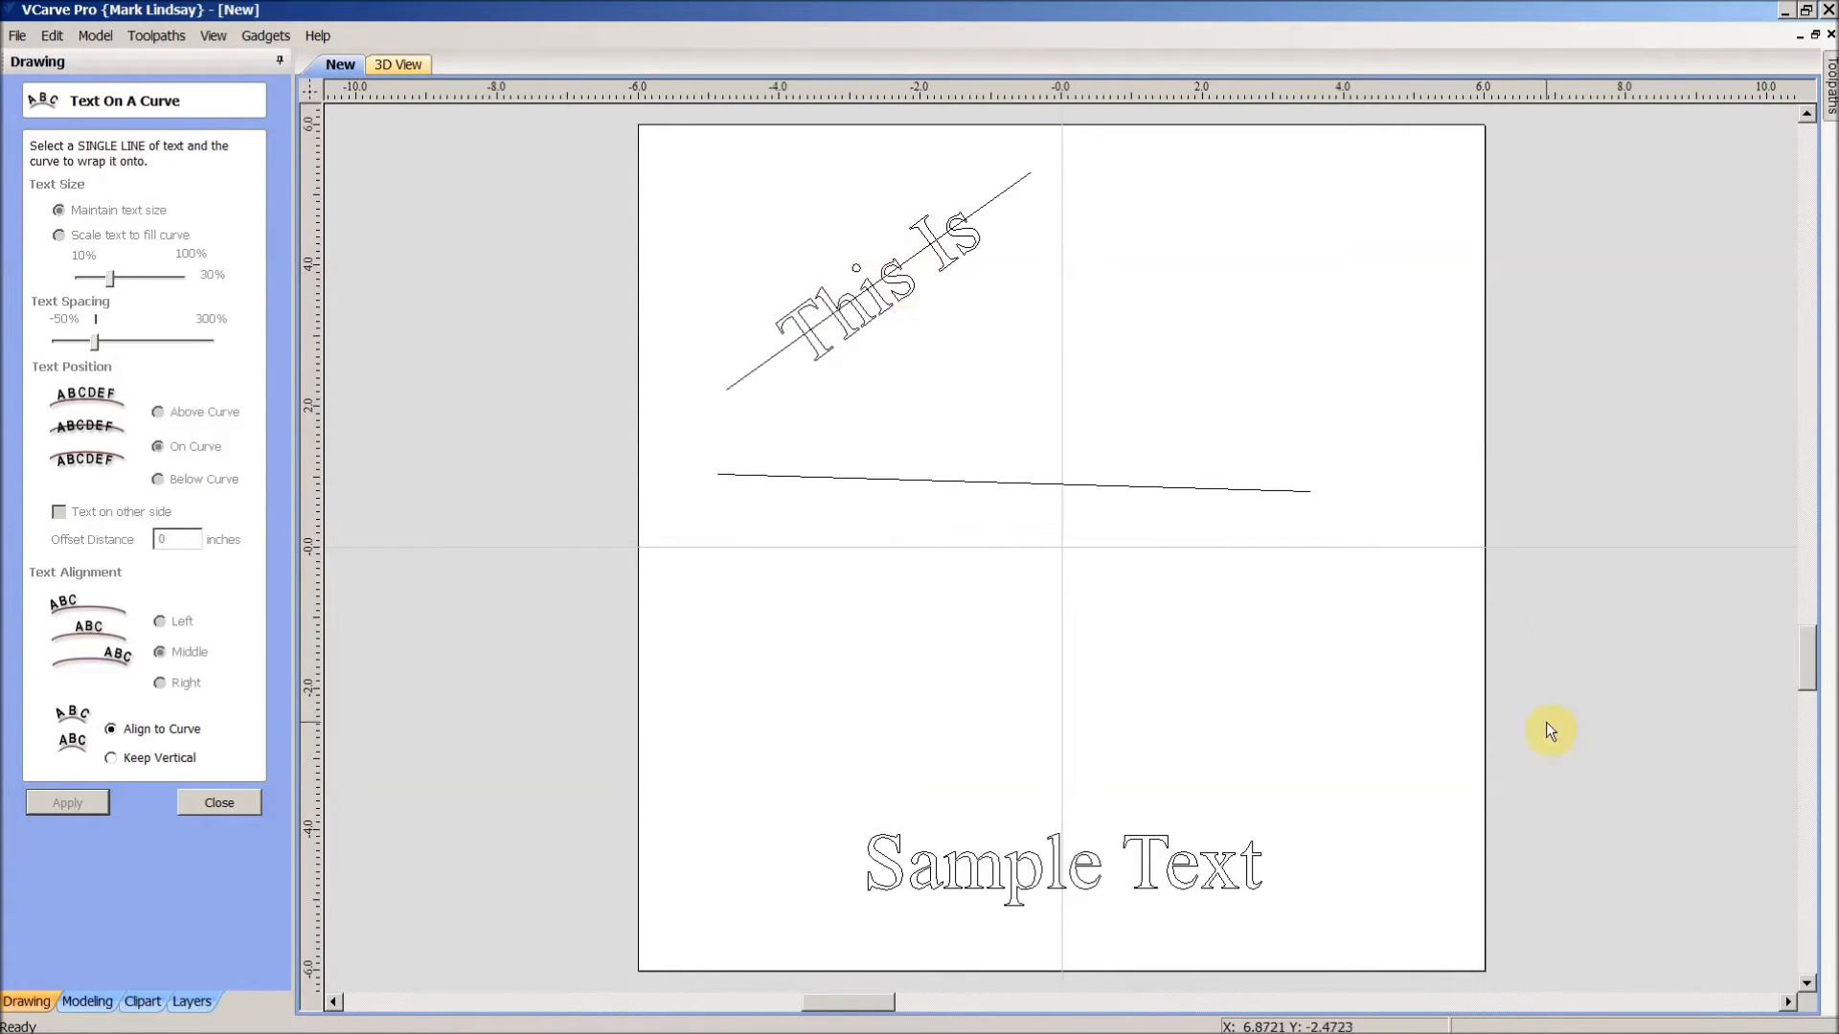
# - Fit 'Sample Text' to the horizontal line with Scale text to fill curve, enlarged to span it
pyautogui.click(1148, 885)
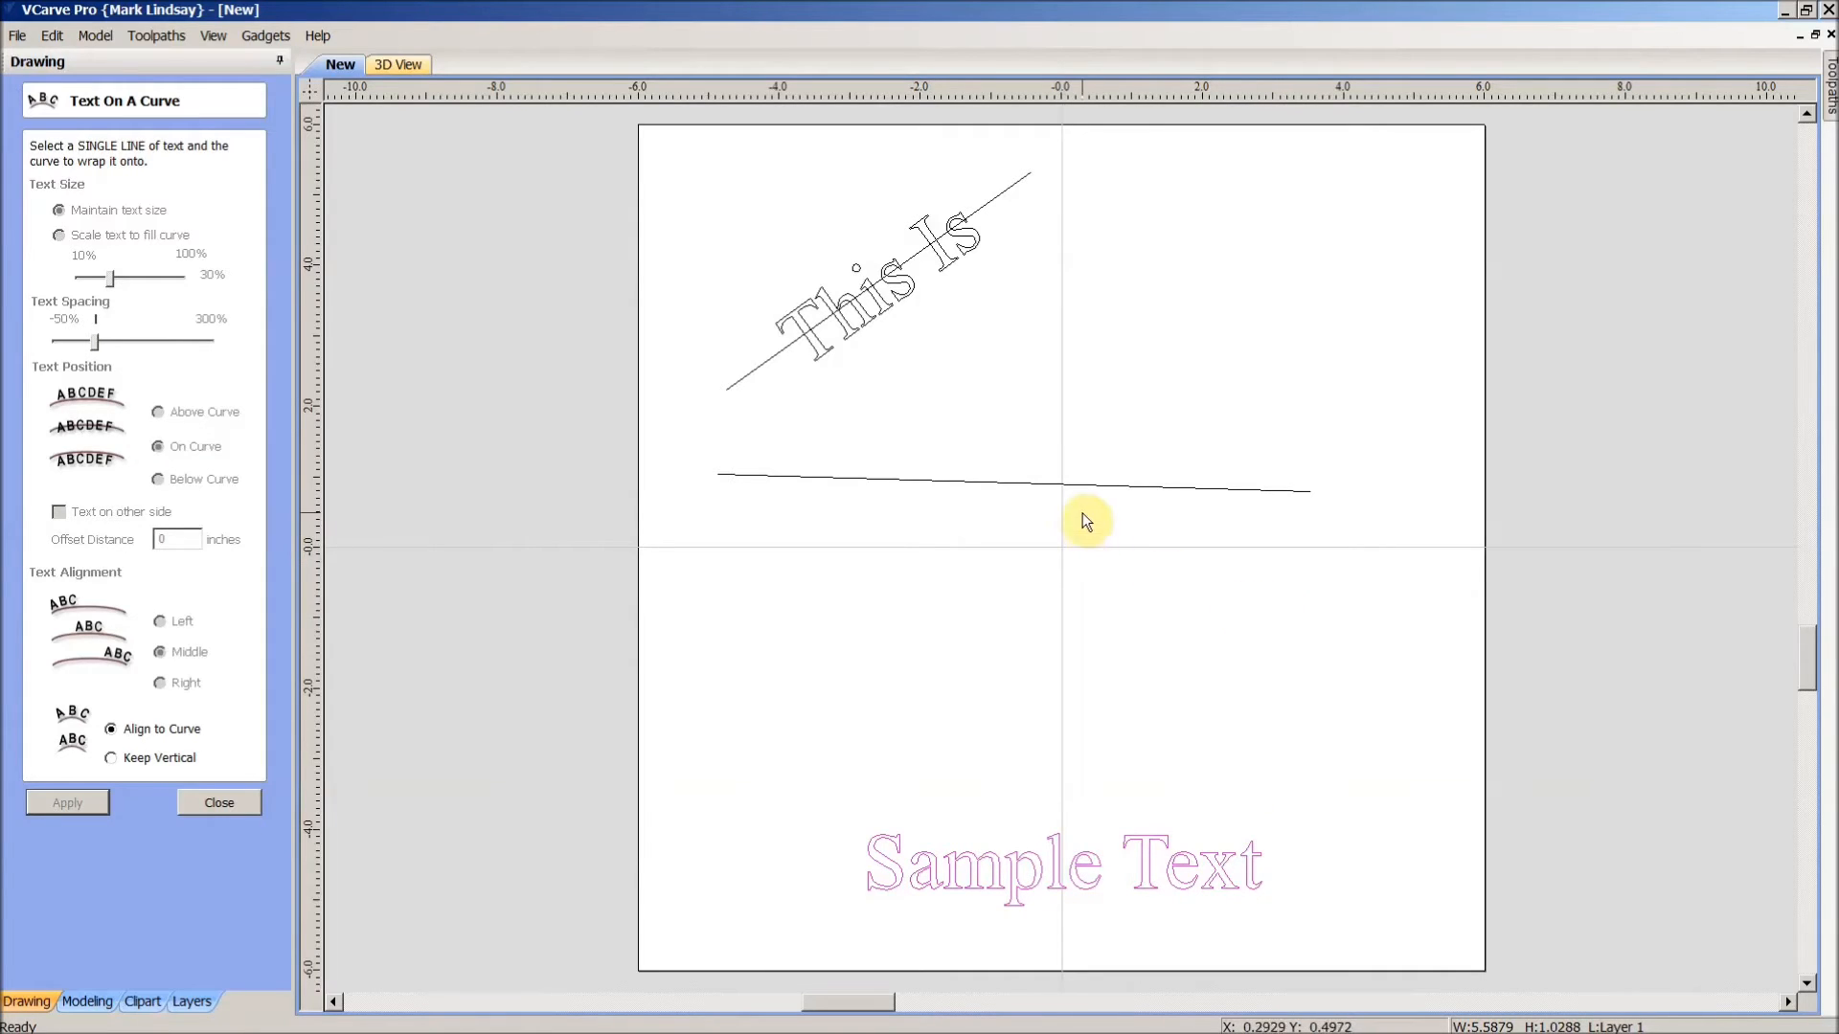
pyautogui.keyDown('shift'); pyautogui.click(1103, 491); pyautogui.keyUp('shift')
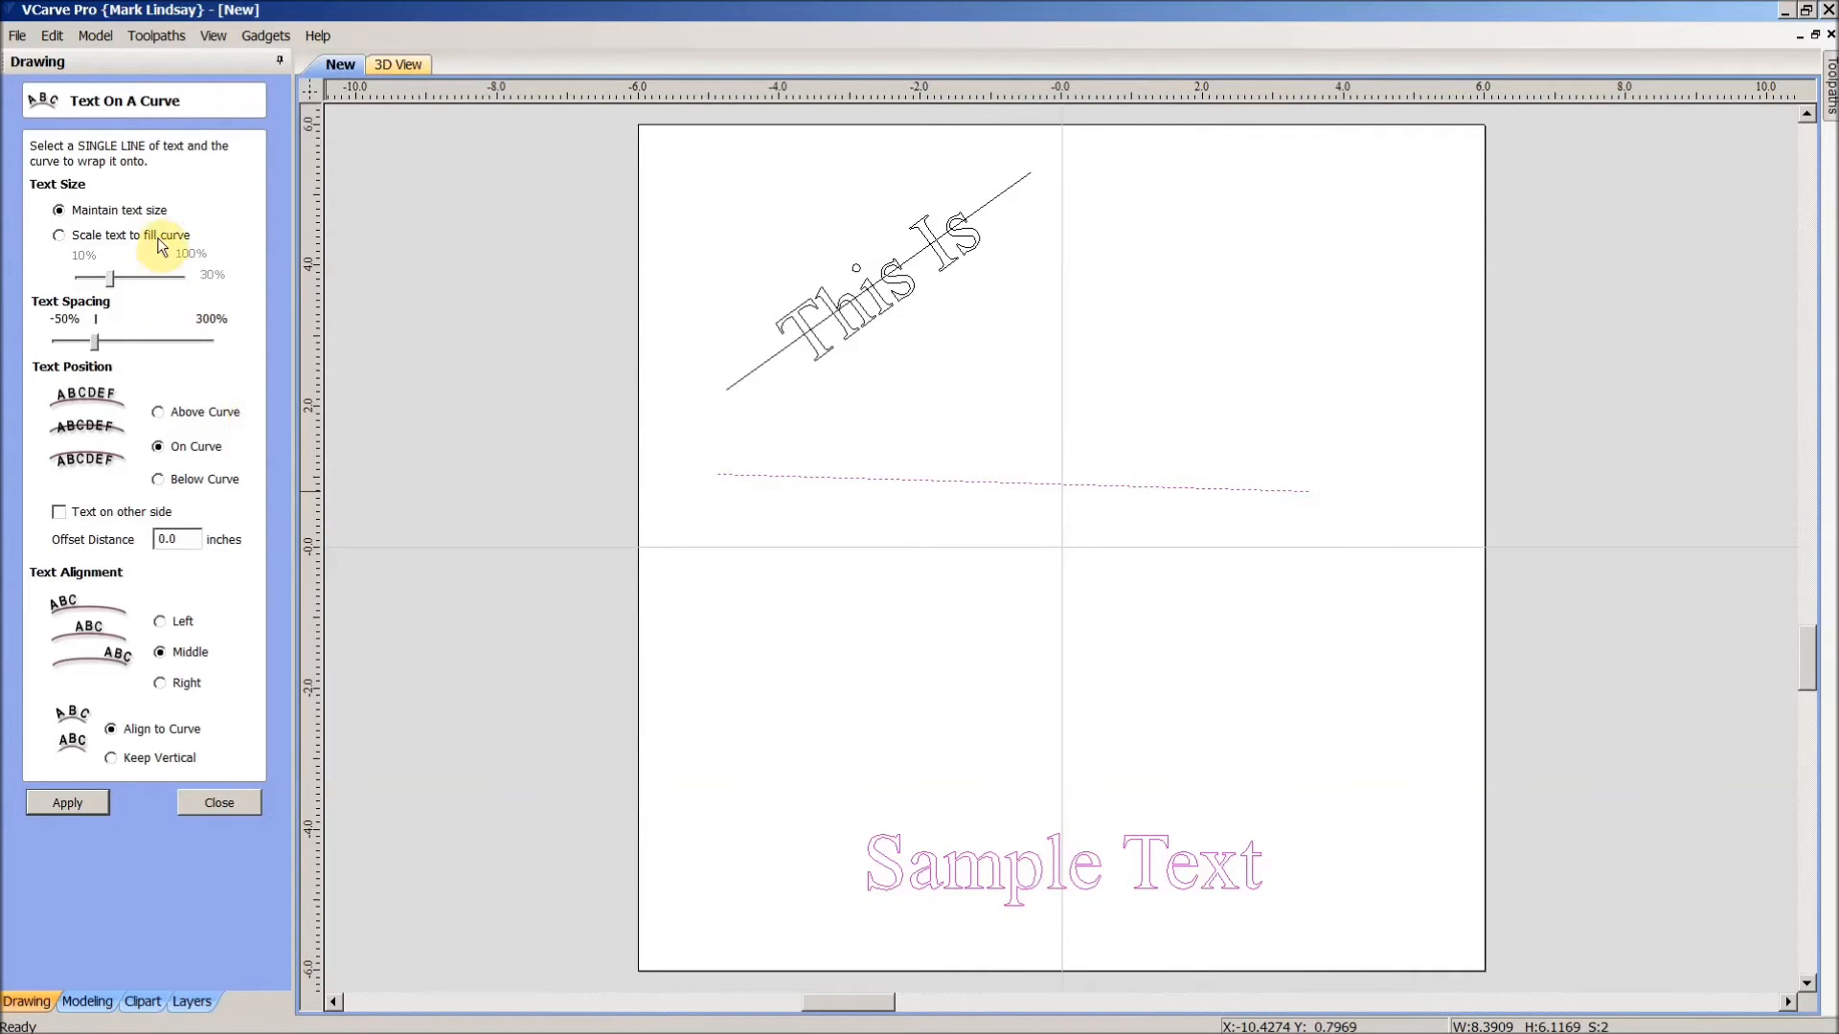
pyautogui.click(59, 234)
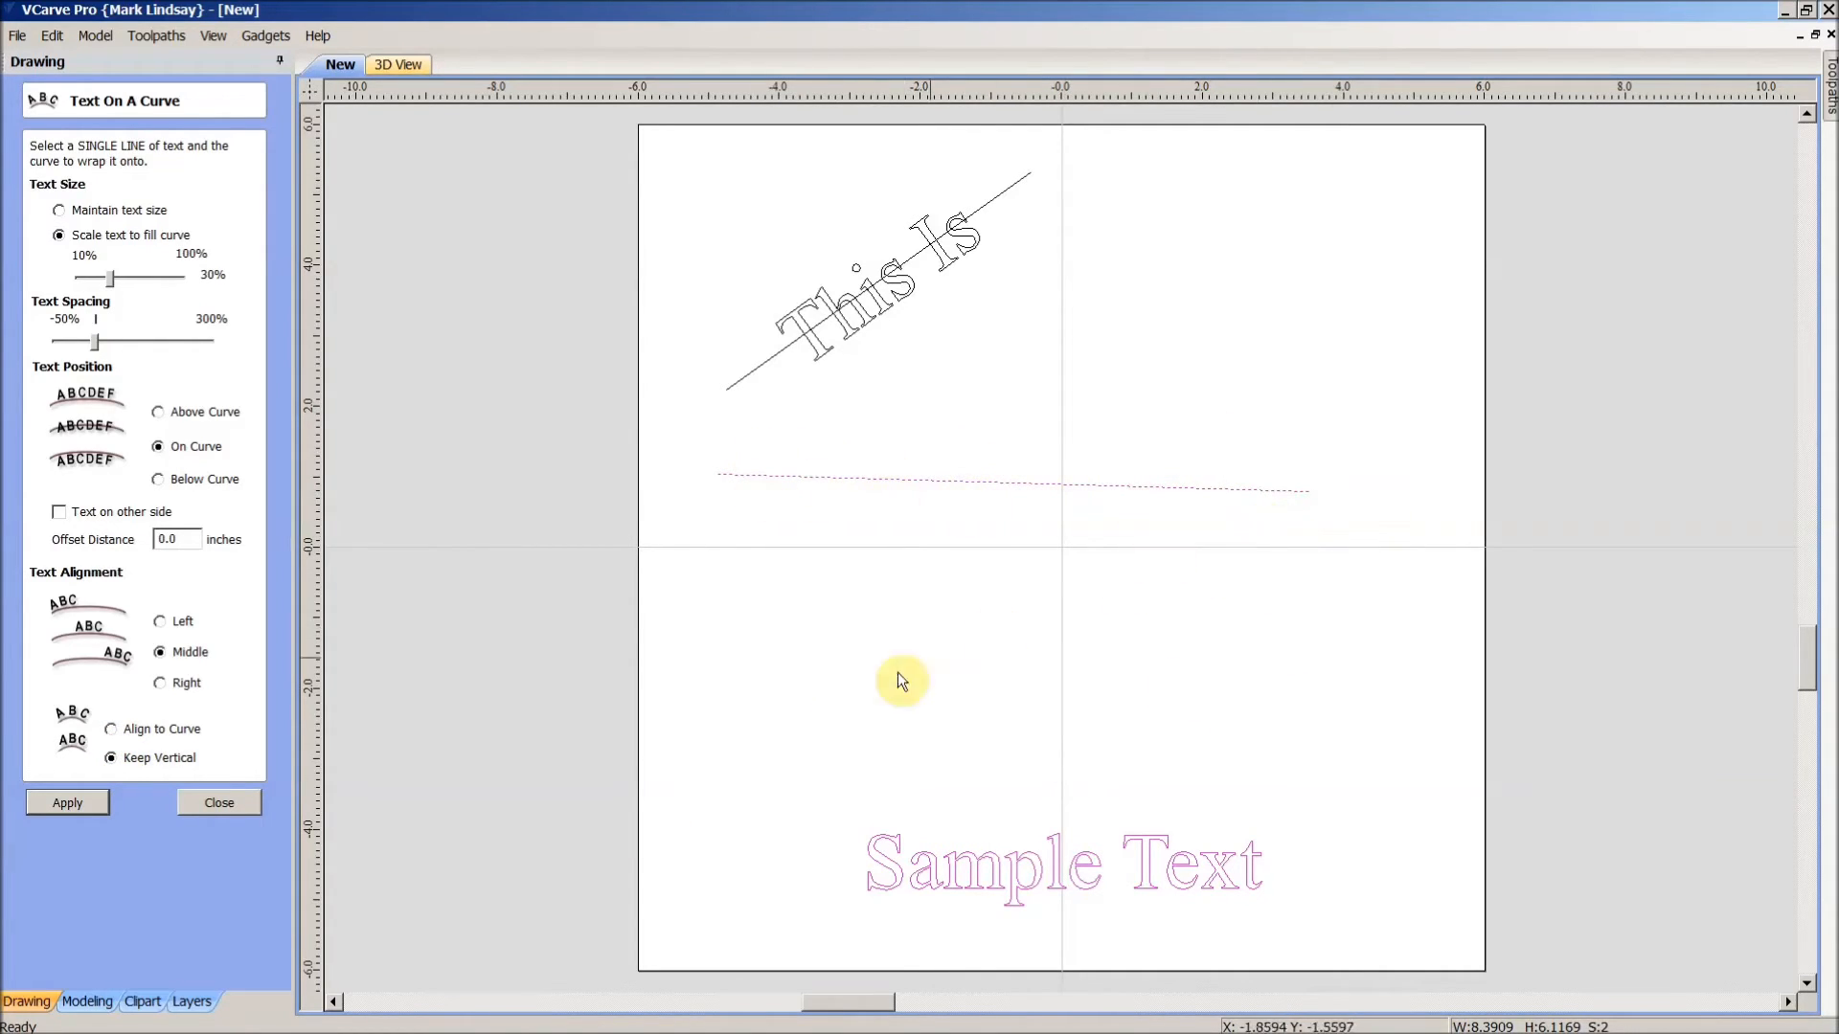
pyautogui.click(67, 806)
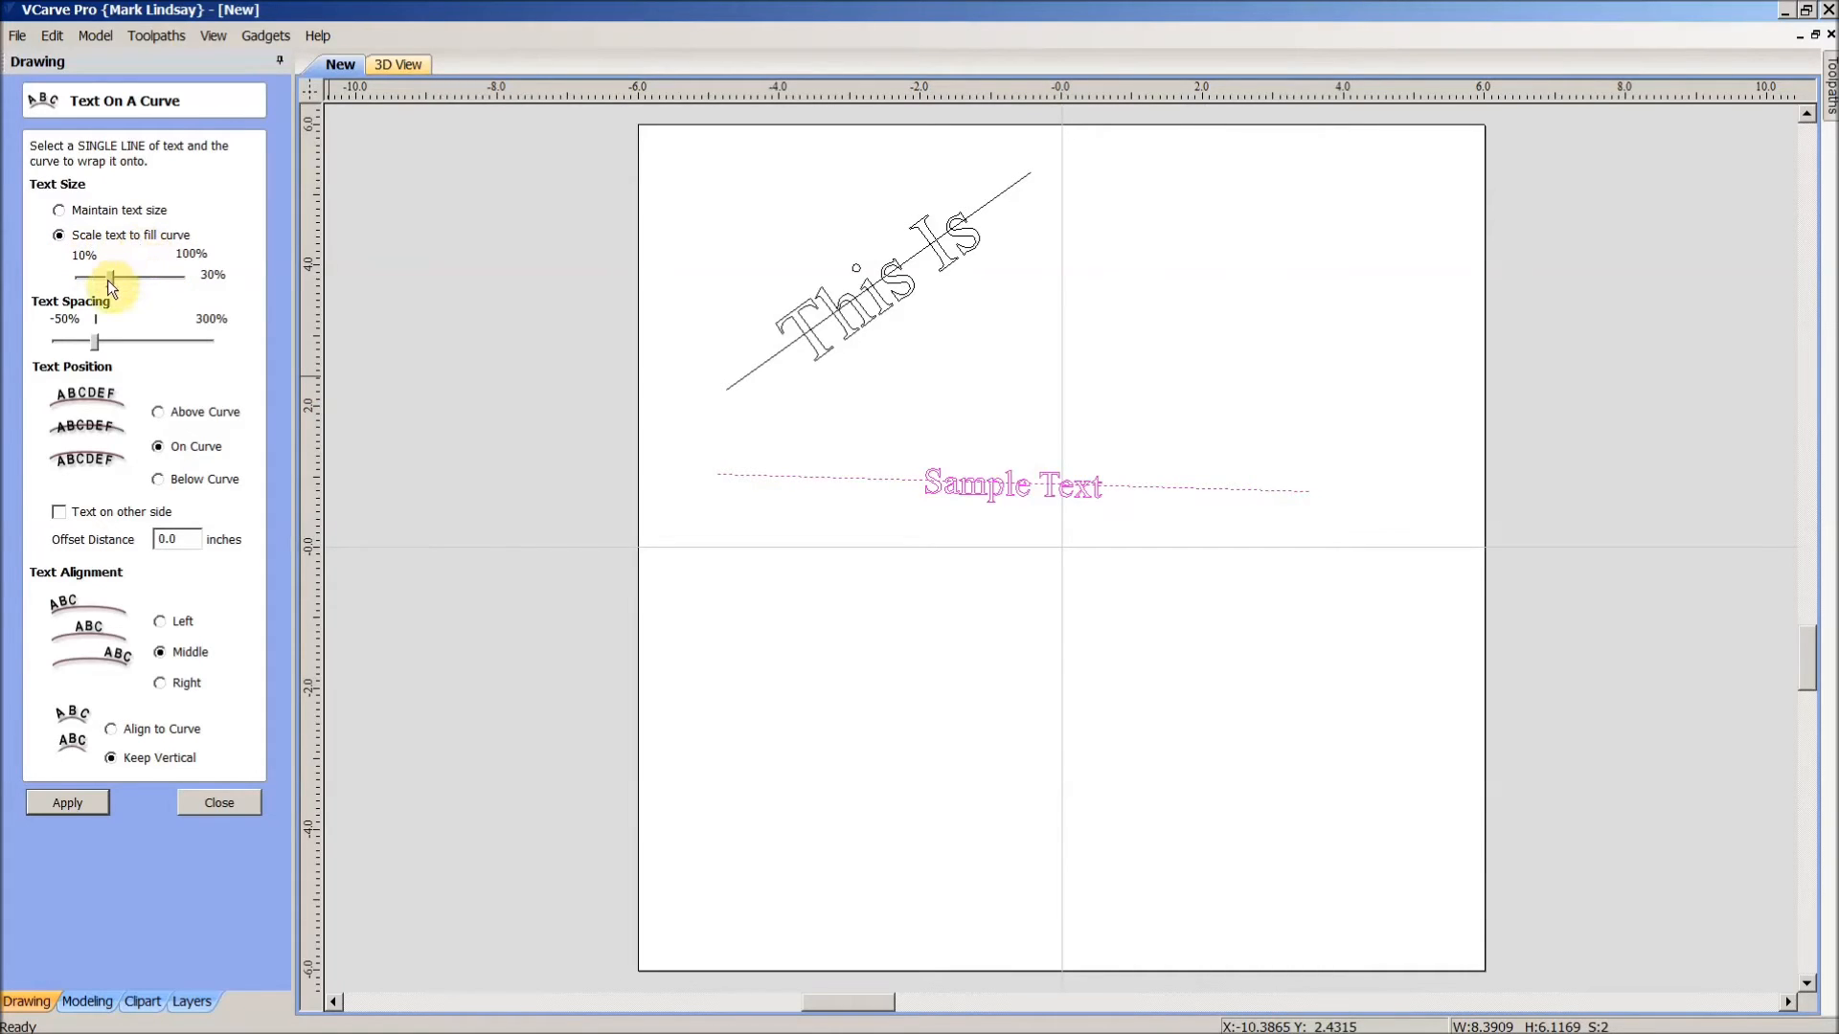
pyautogui.moveTo(113, 279); pyautogui.dragTo(131, 281)
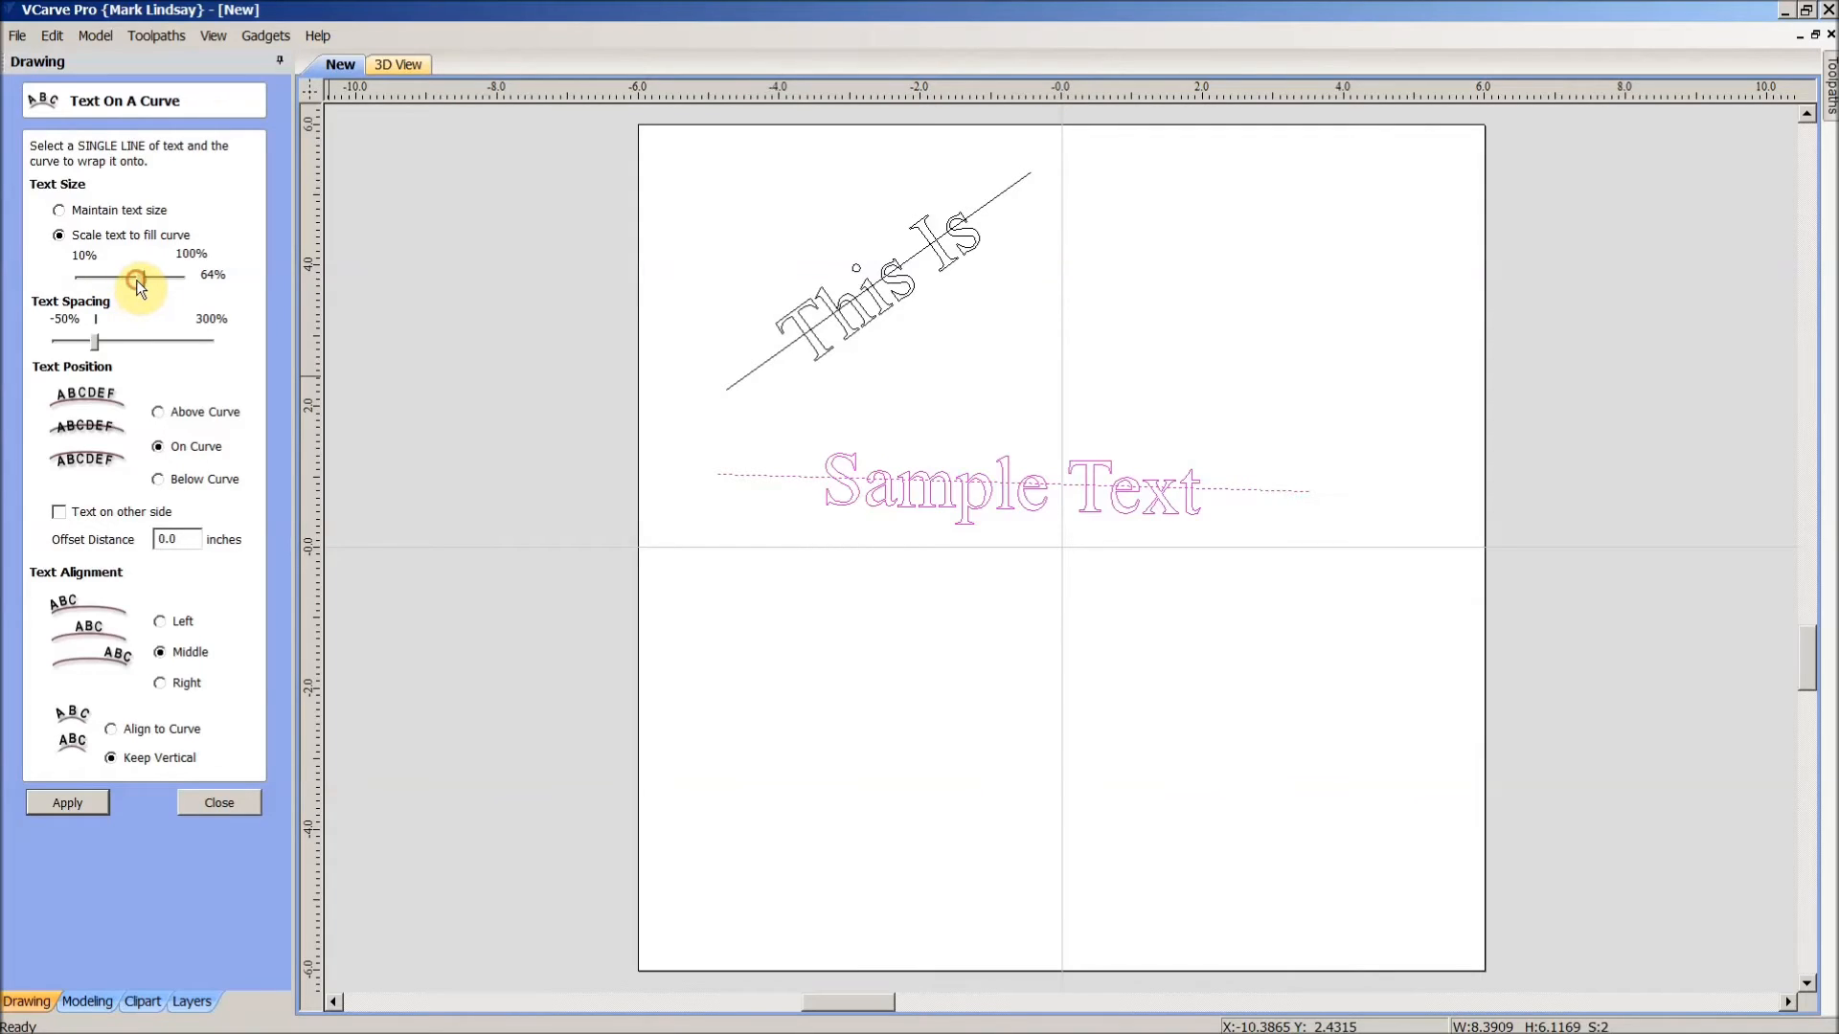
pyautogui.moveTo(147, 274); pyautogui.dragTo(201, 280)
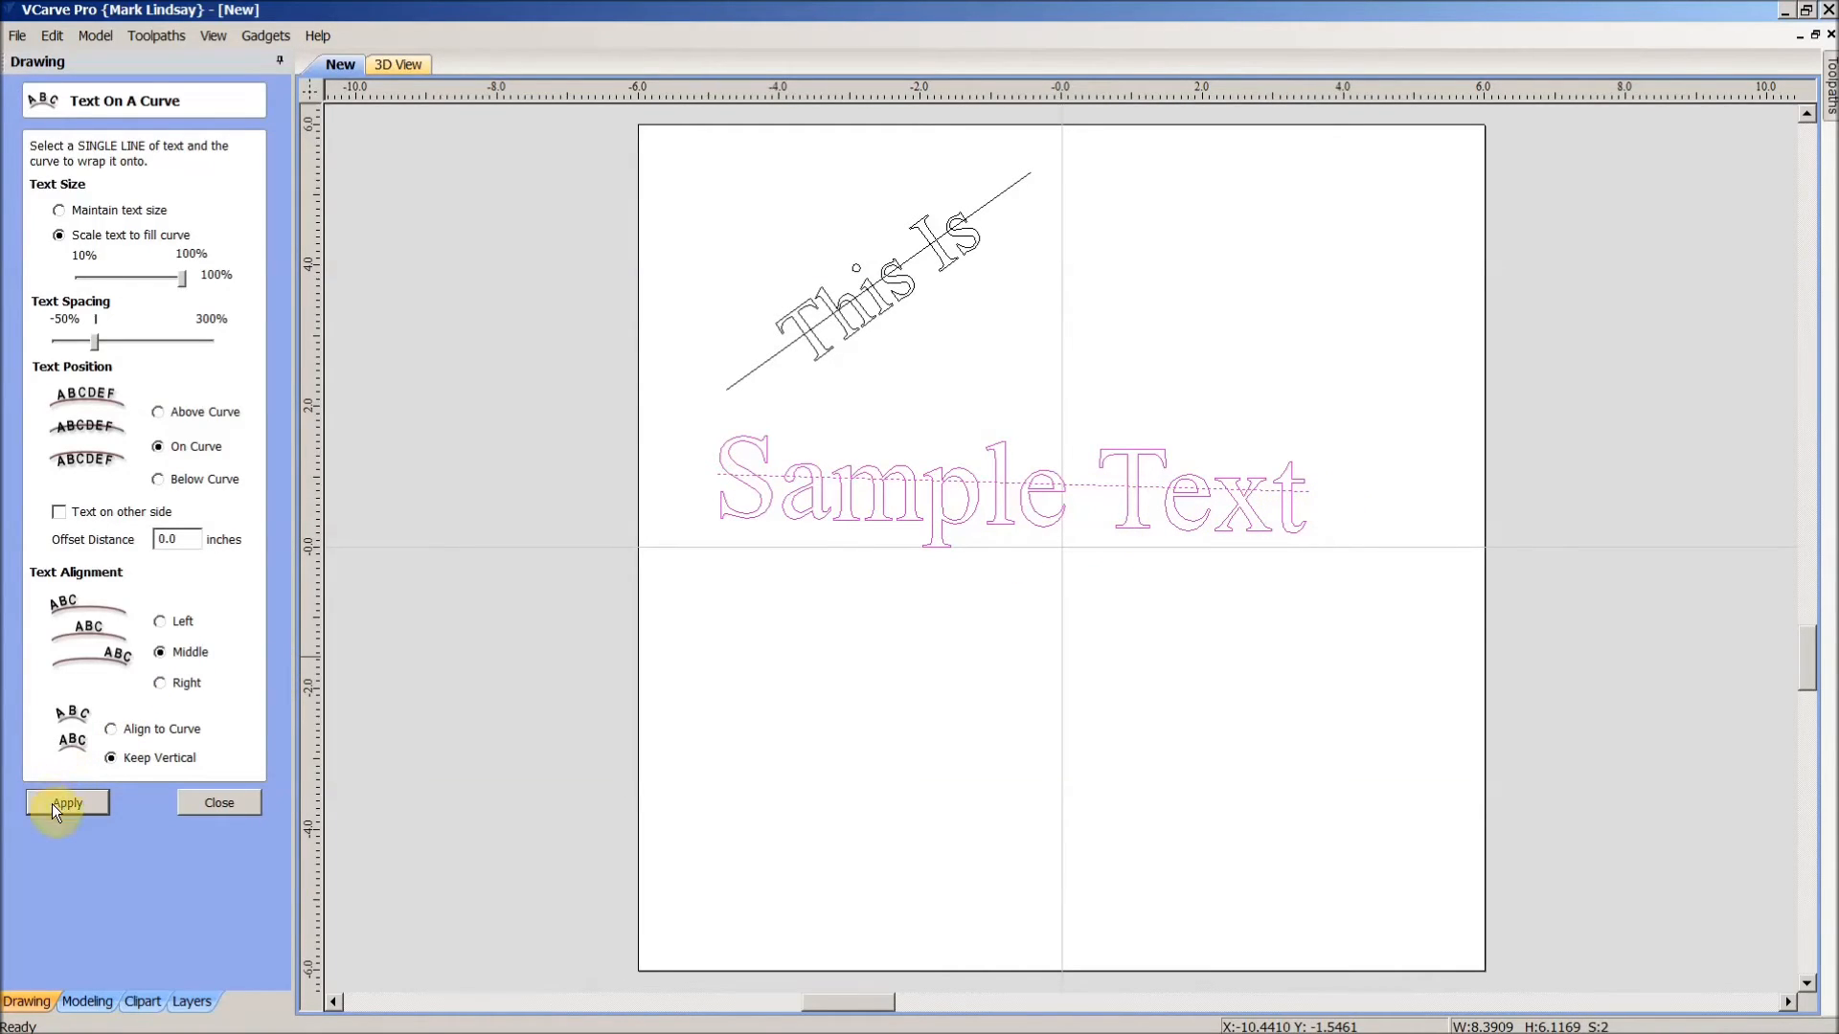
pyautogui.click(238, 800)
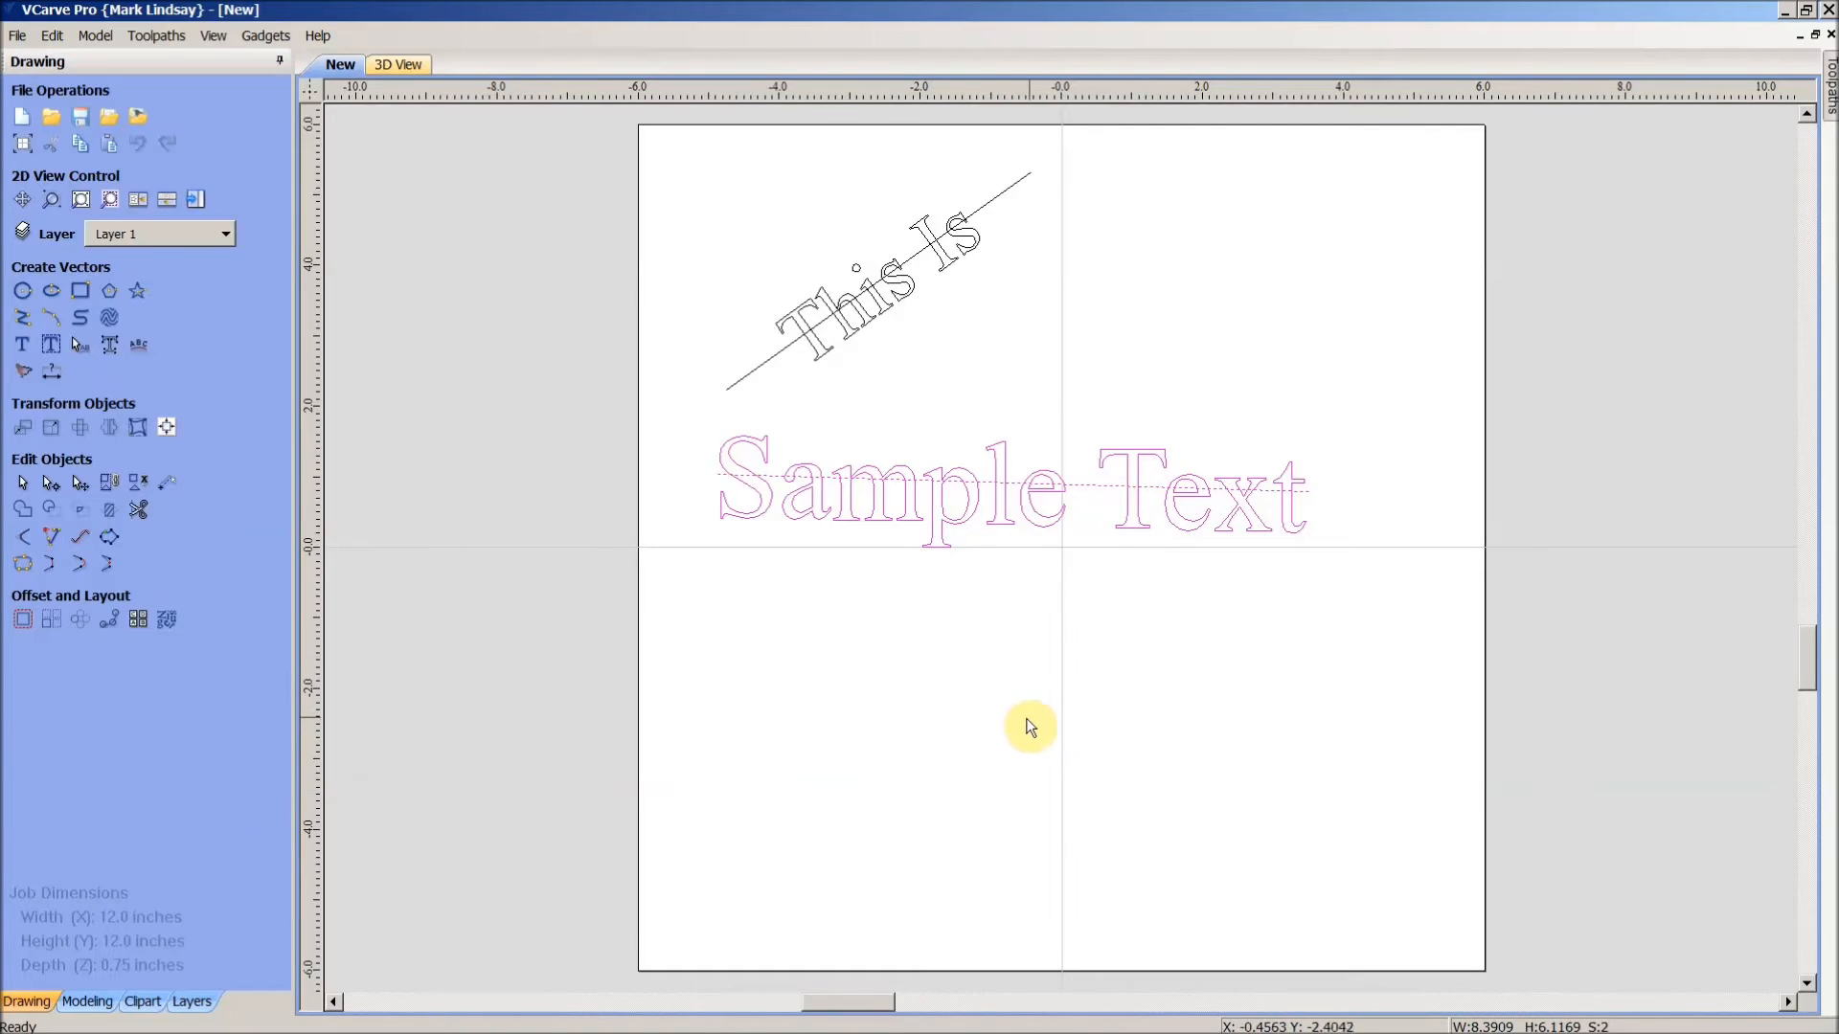
# - Delete the two guide lines, then box-select and delete both wrapped text objects
pyautogui.click(1025, 720)
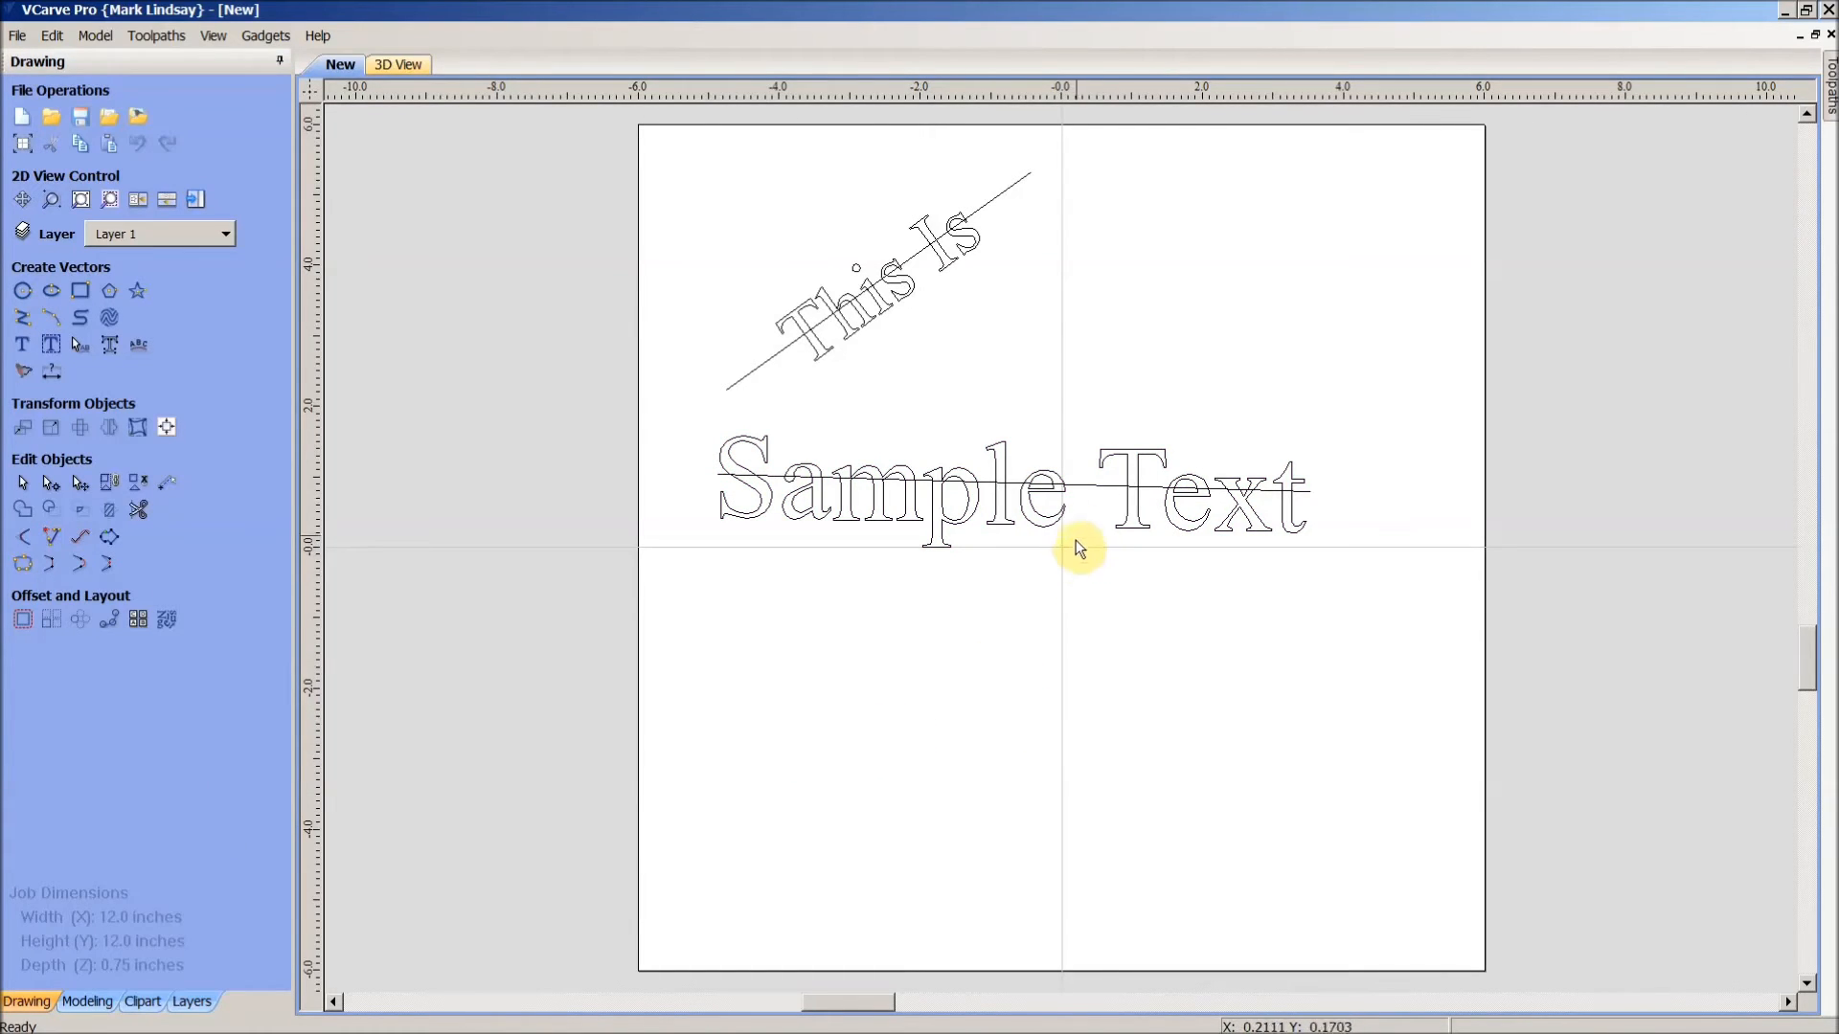
pyautogui.click(1114, 491)
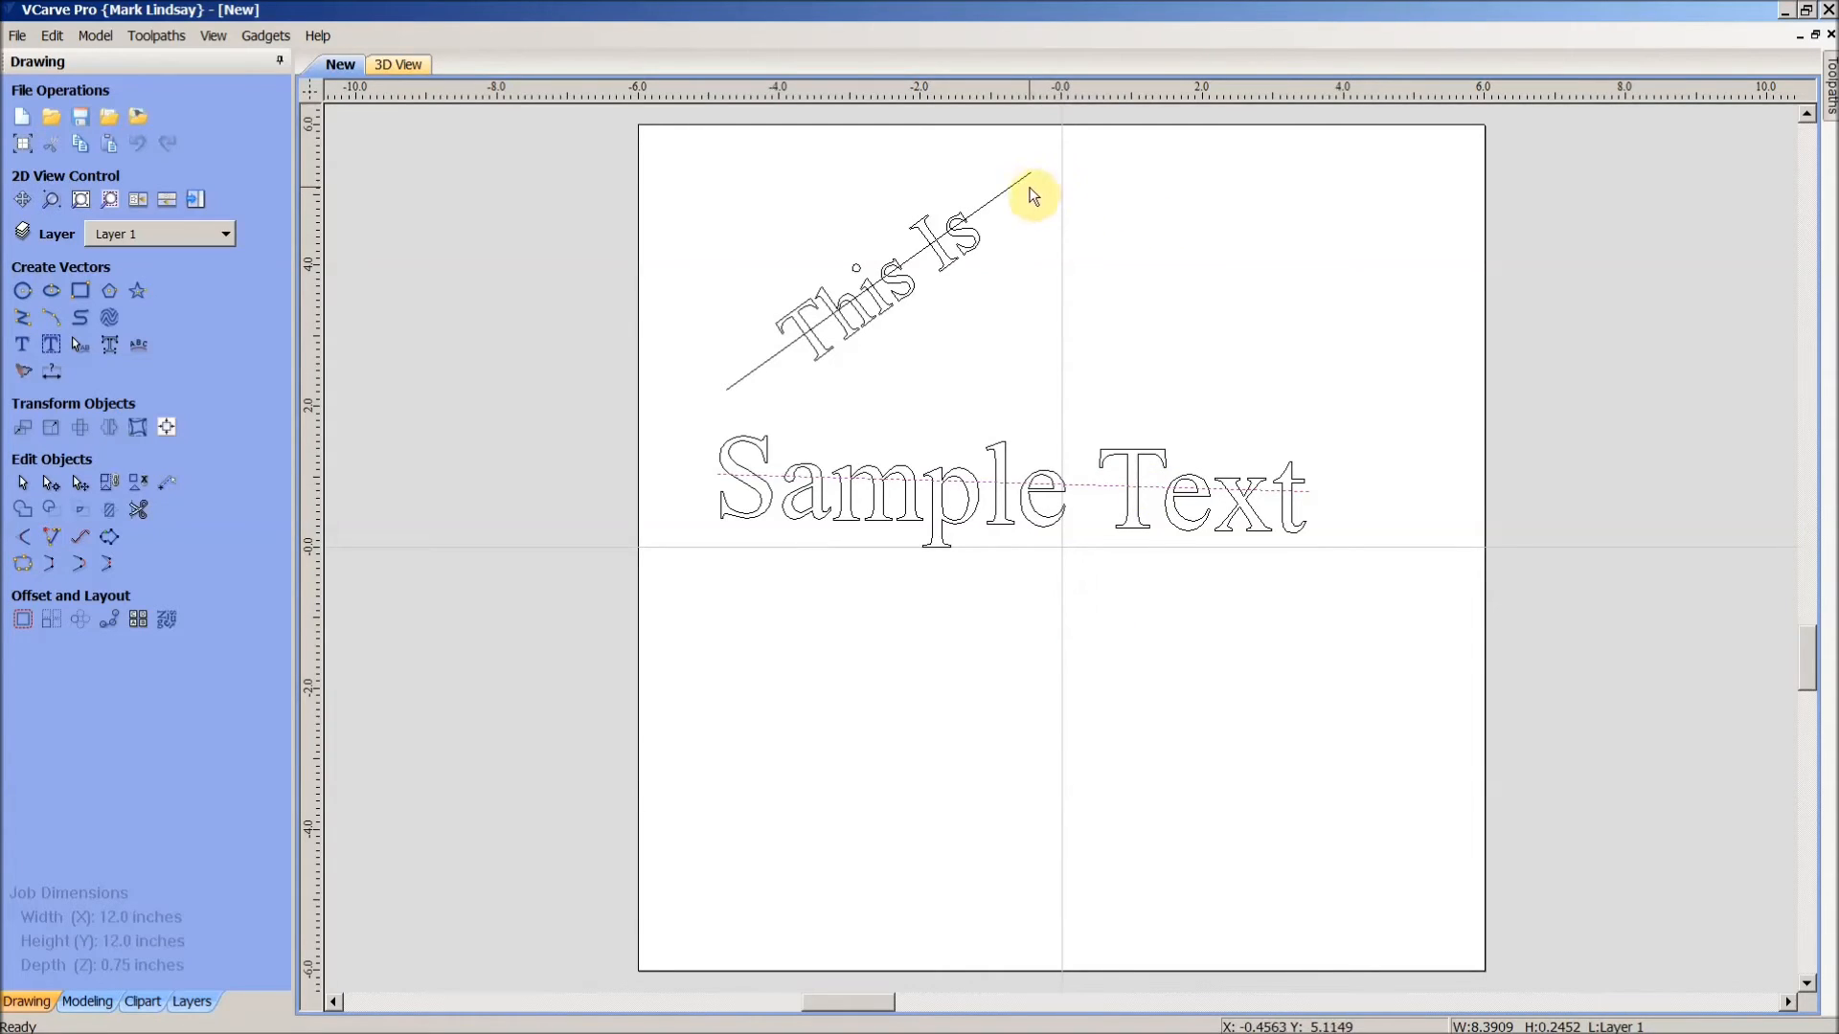
pyautogui.keyDown('shift'); pyautogui.click(1017, 186); pyautogui.keyUp('shift')
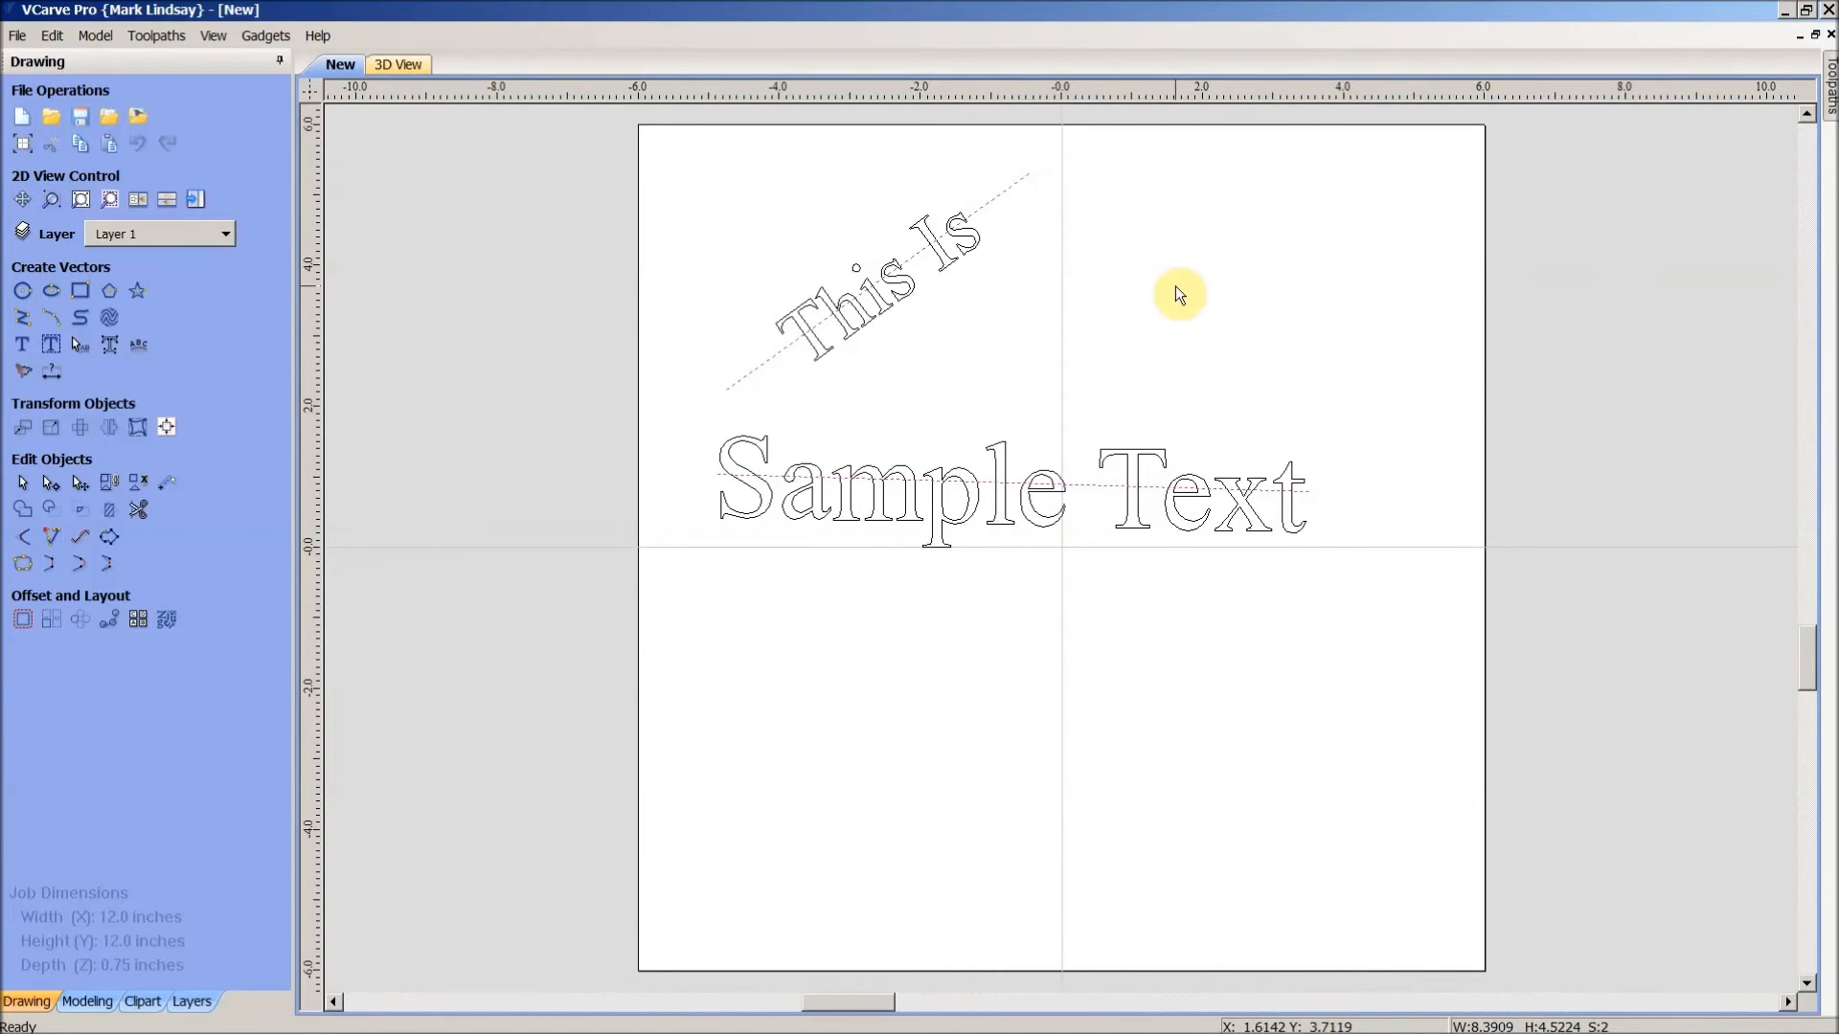
pyautogui.press('Delete')
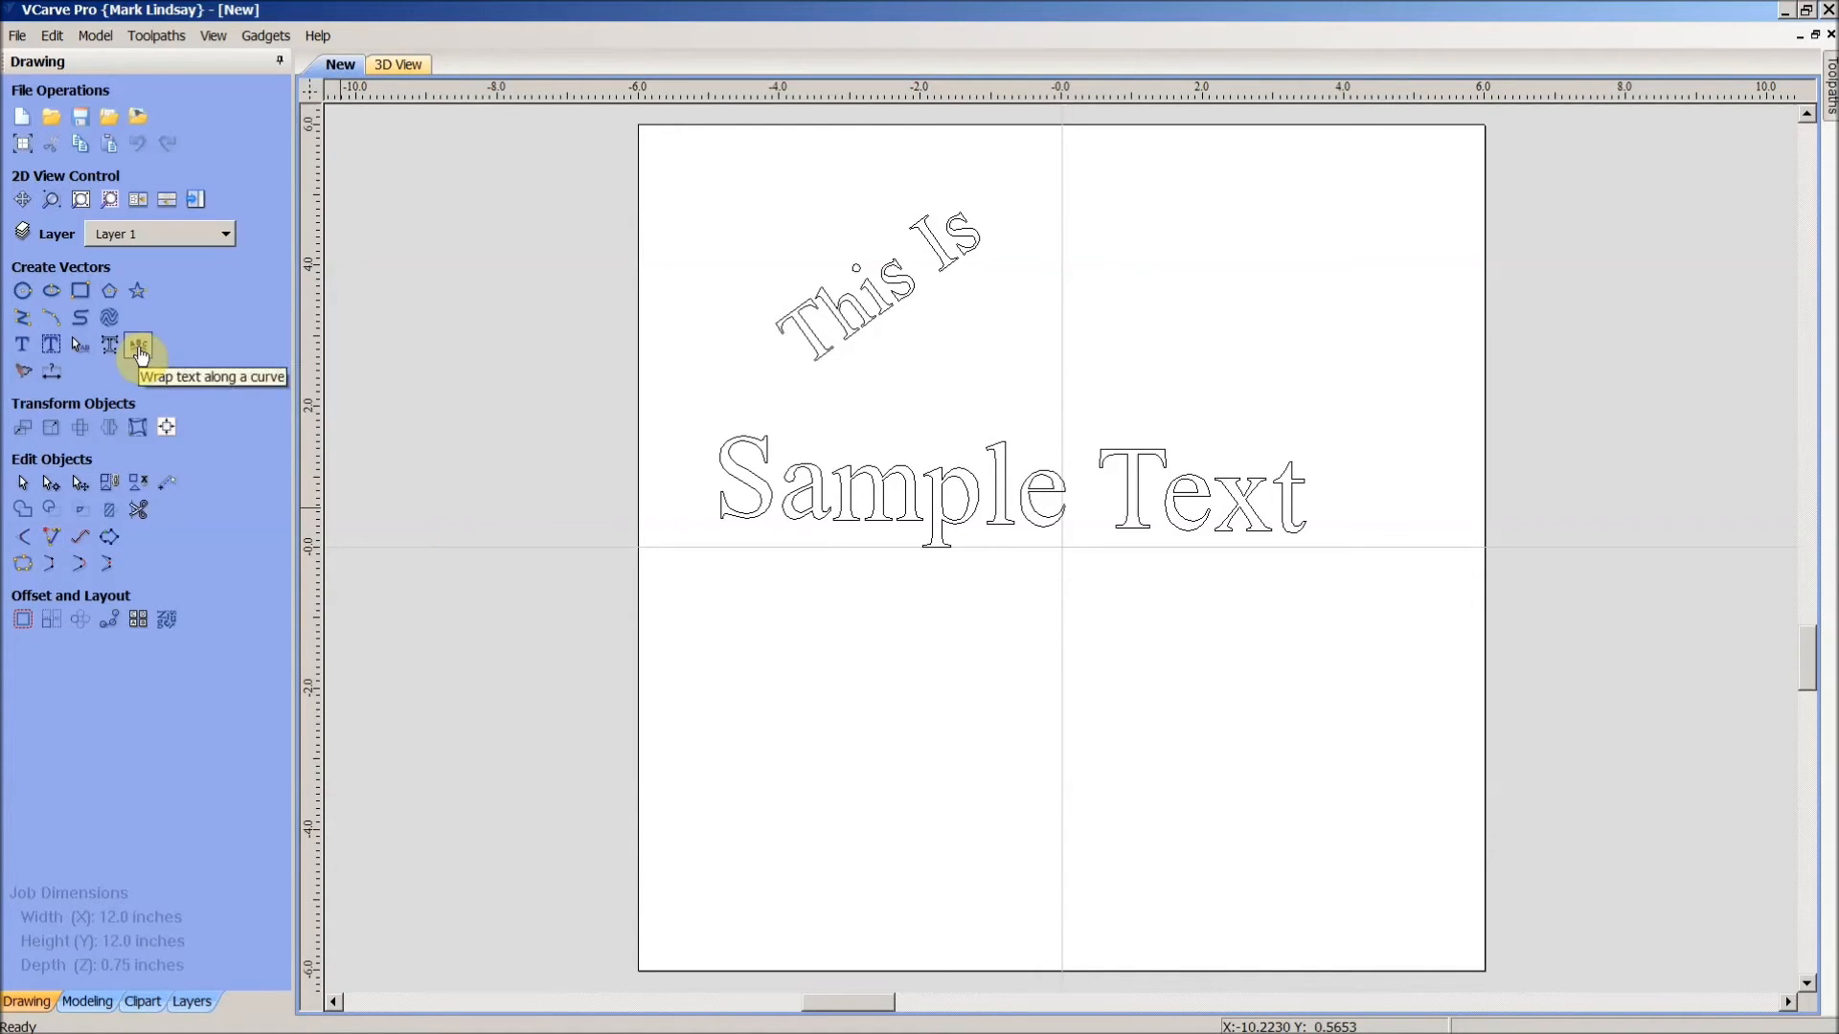
pyautogui.moveTo(1413, 668); pyautogui.dragTo(645, 173)
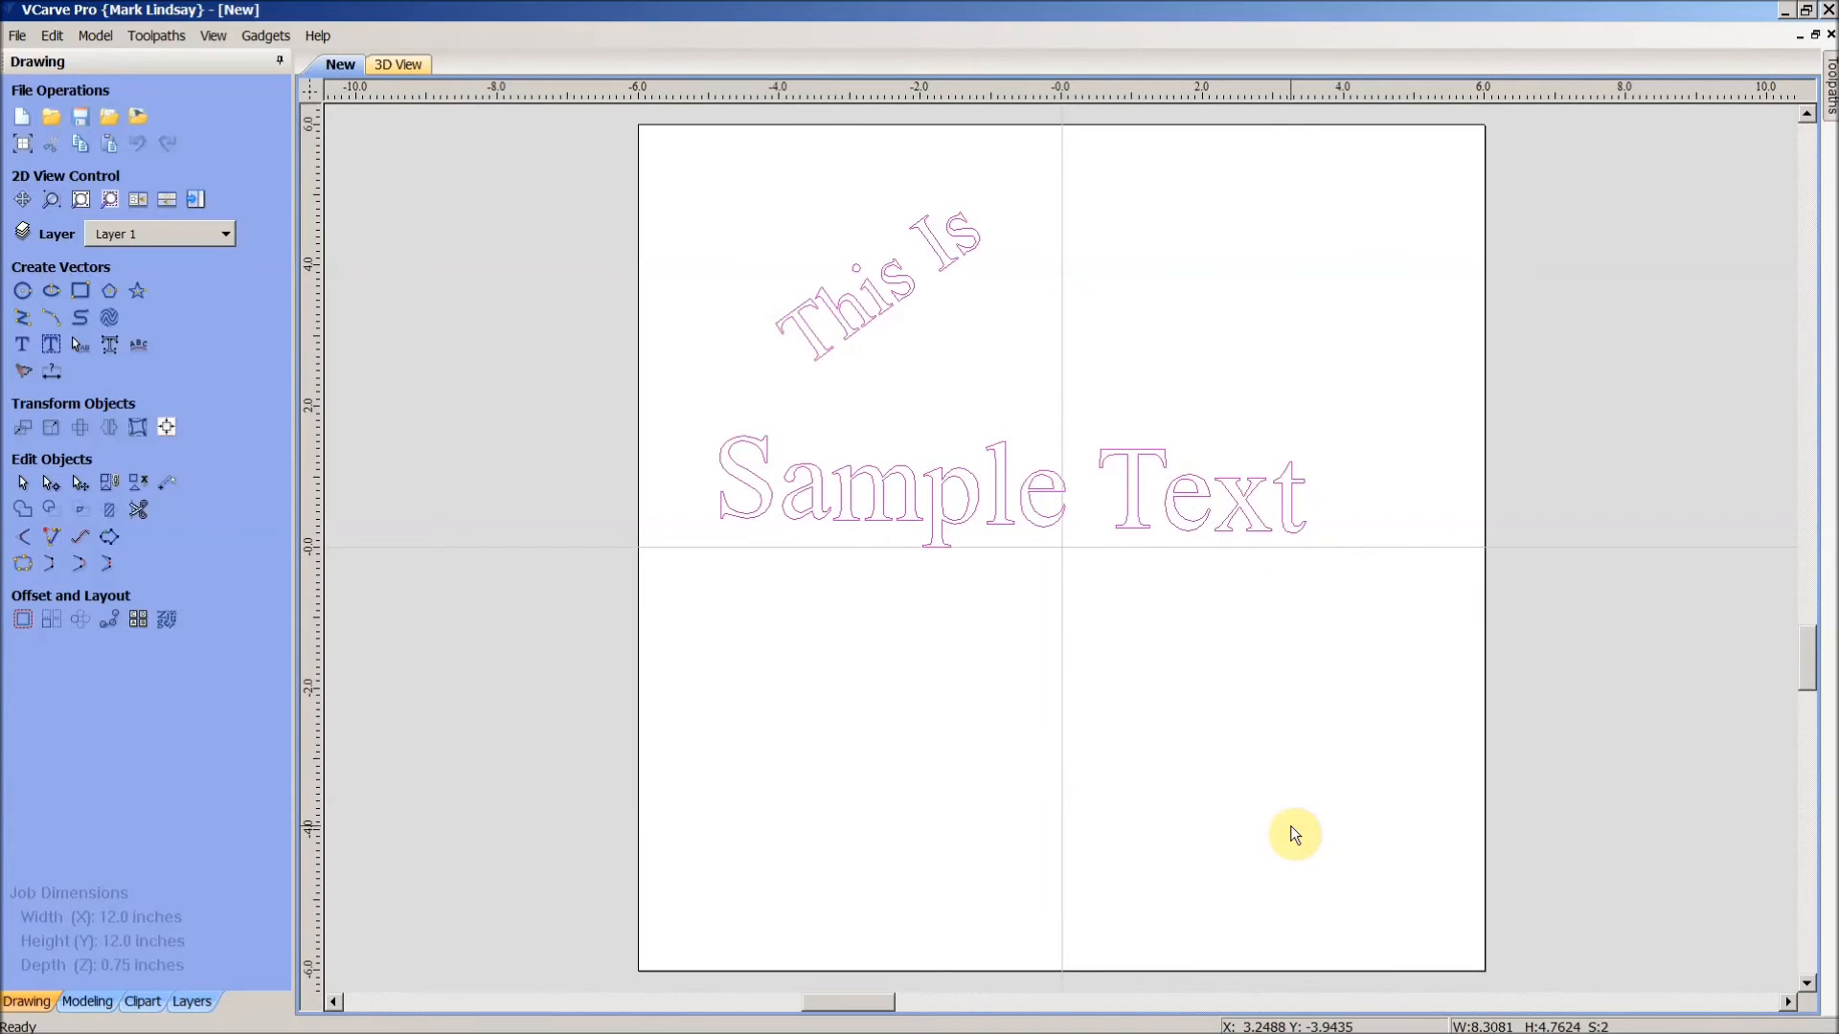
pyautogui.press('Delete')
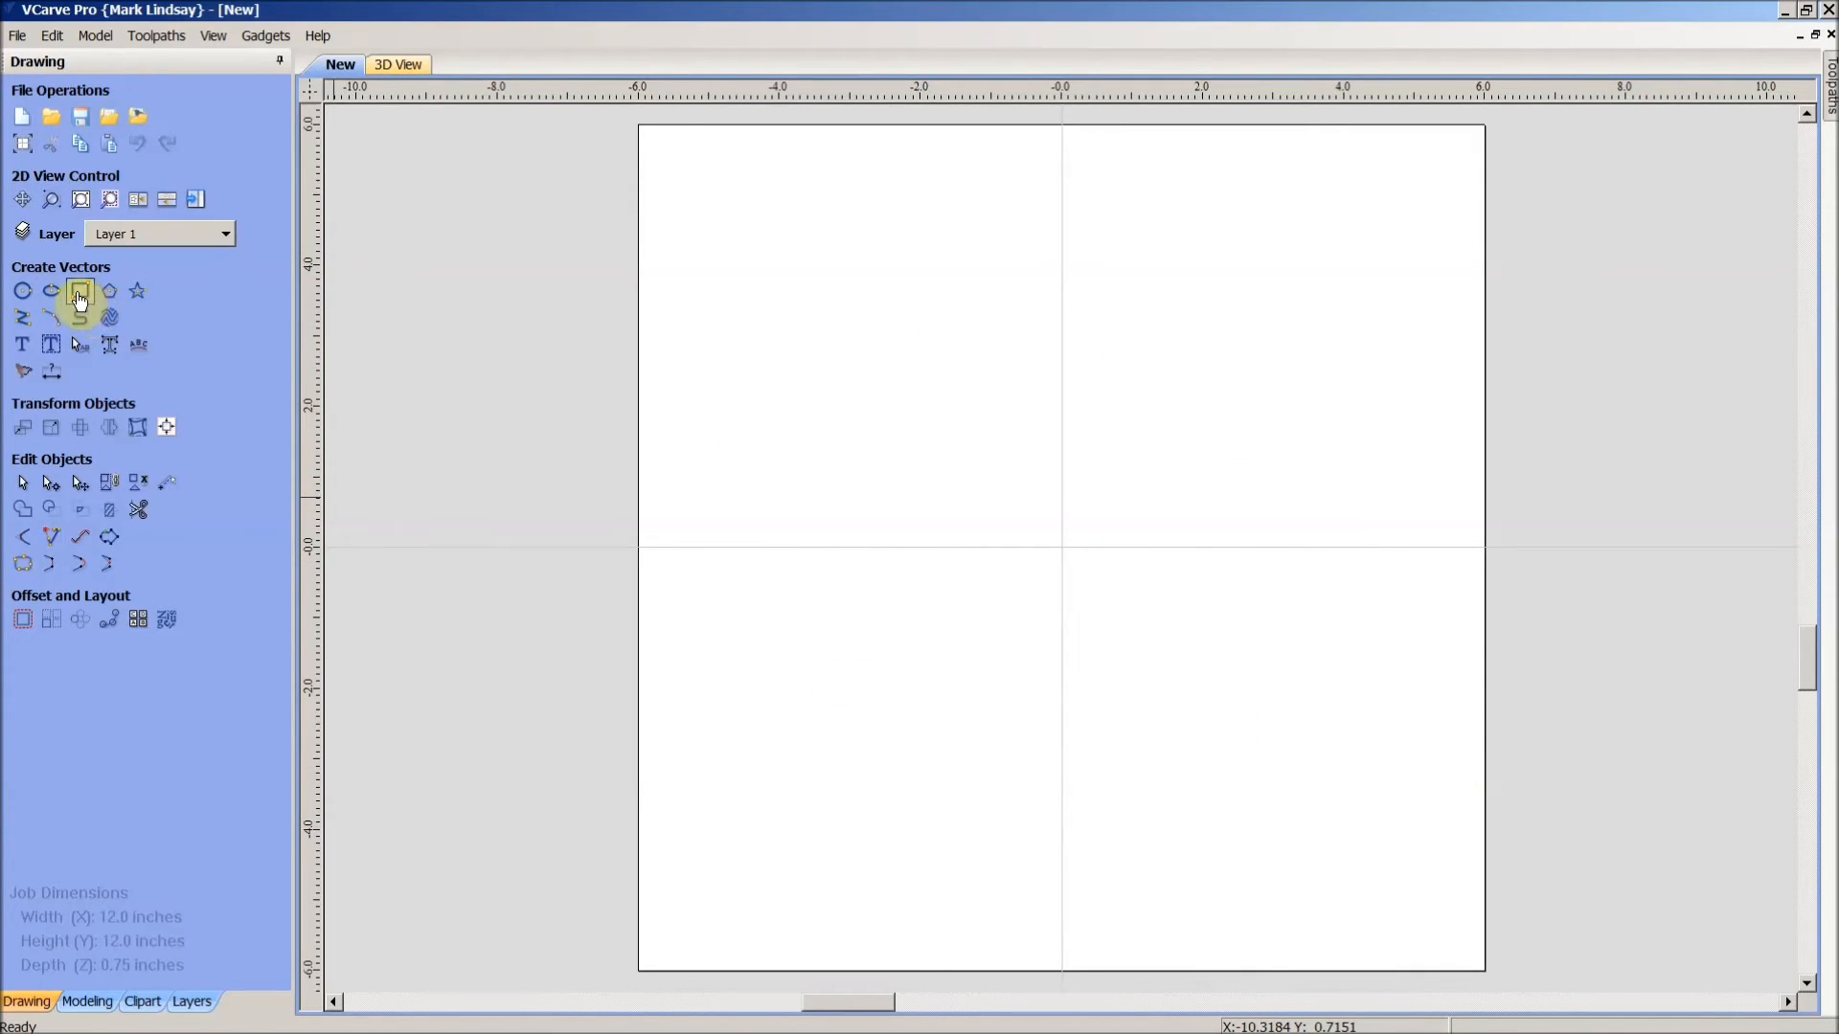
# - Create a 5 x 5 inch rectangle anchored at the centre of the job
pyautogui.click(80, 293)
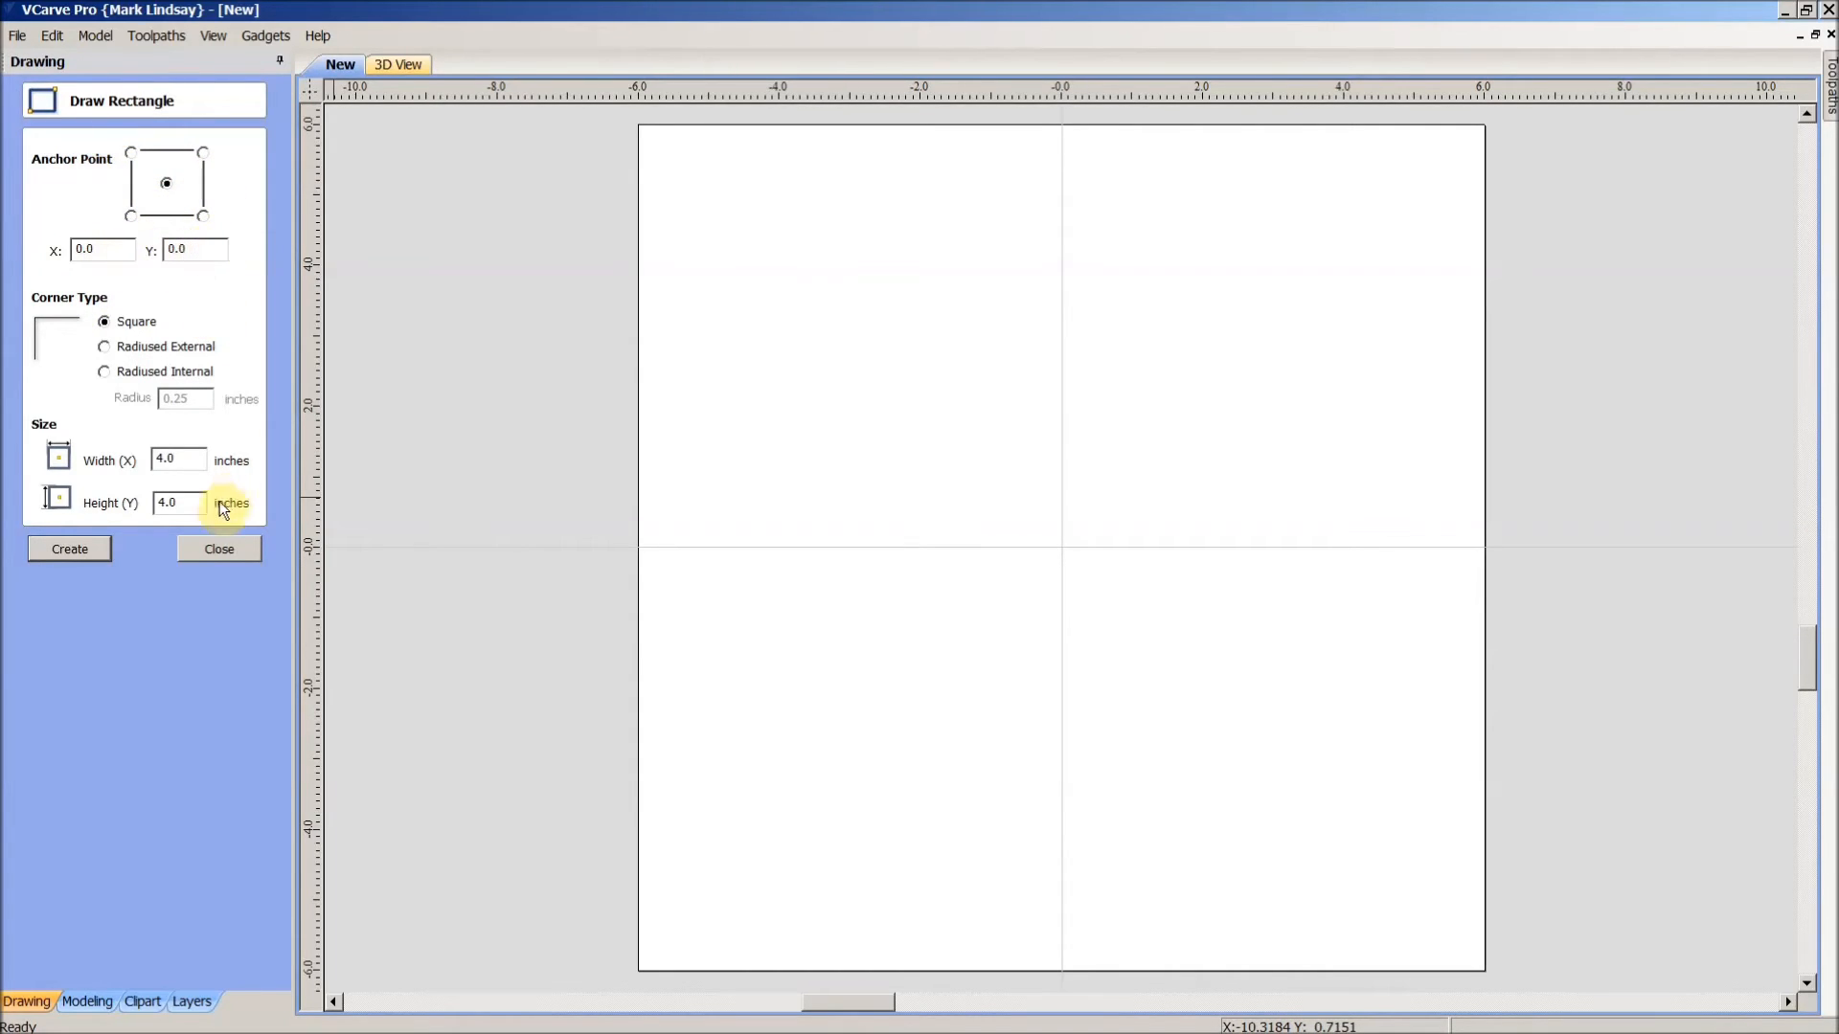
pyautogui.doubleClick(189, 459)
pyautogui.write('5.')
pyautogui.doubleClick(188, 502)
pyautogui.write('5')
pyautogui.click(75, 547)
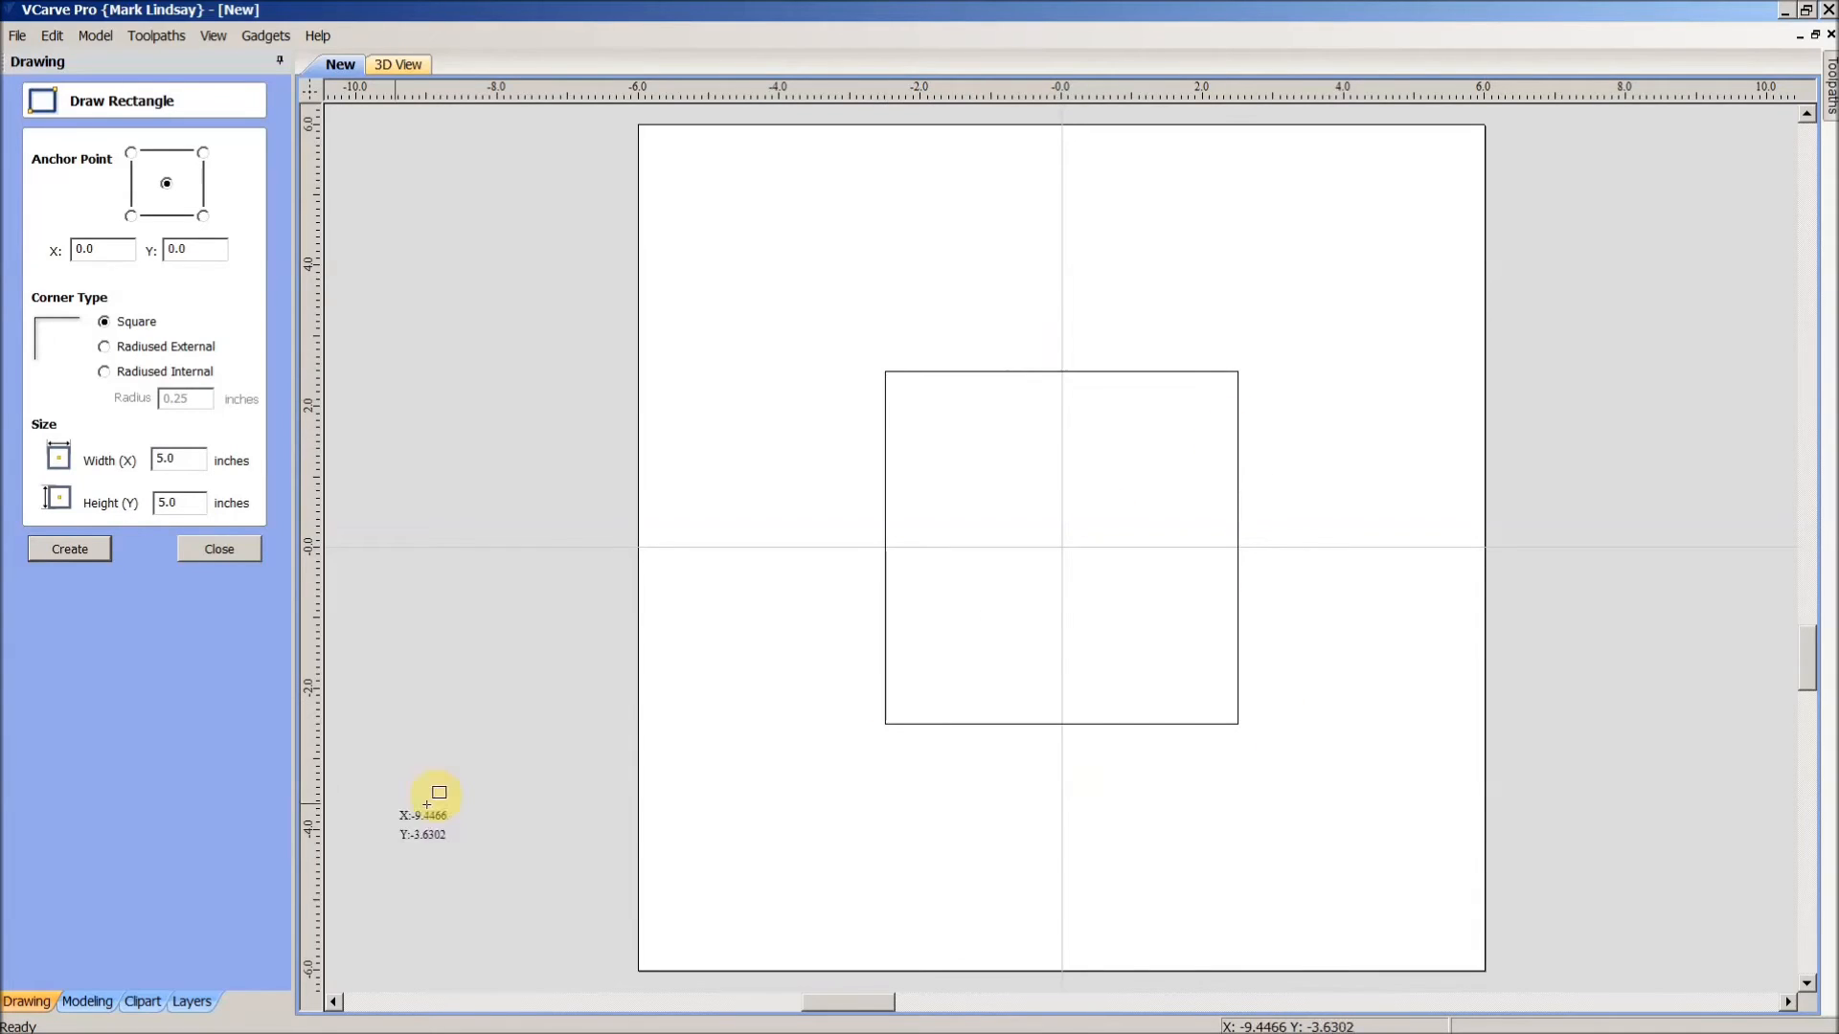
pyautogui.click(220, 549)
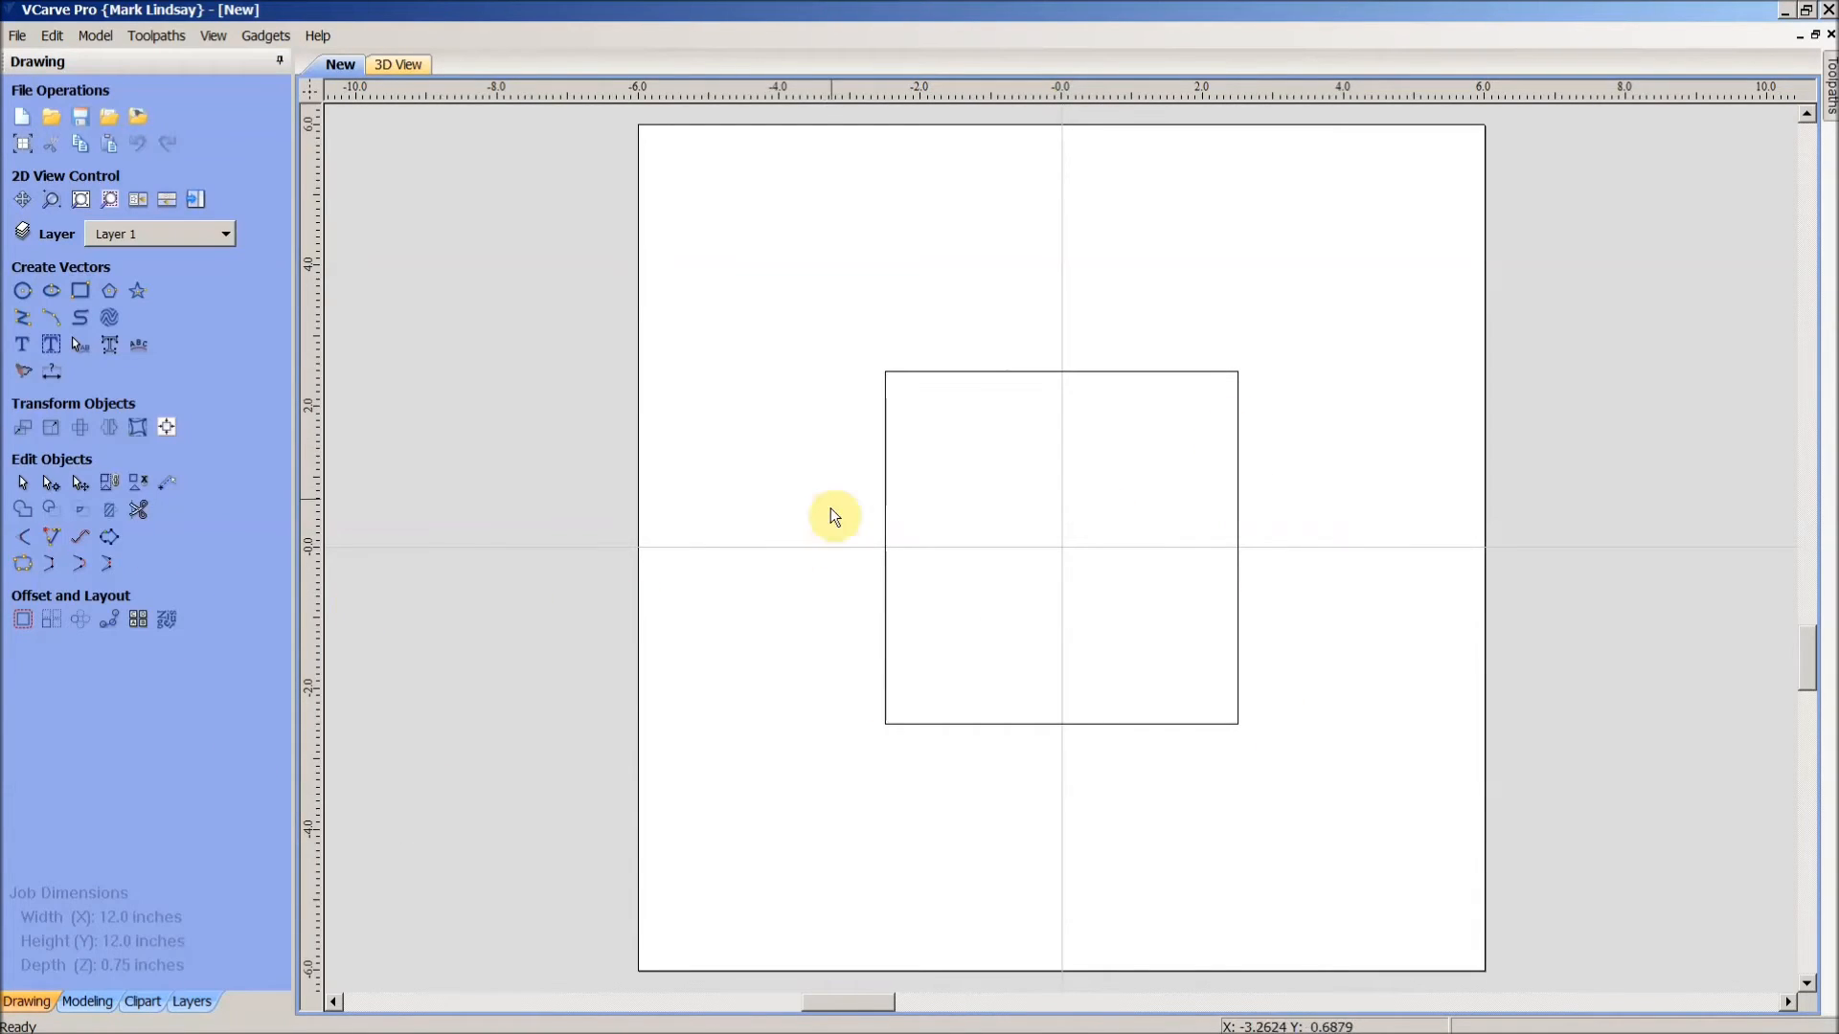
# - In node edit, cut the square's outline at all four corners
pyautogui.click(1071, 373)
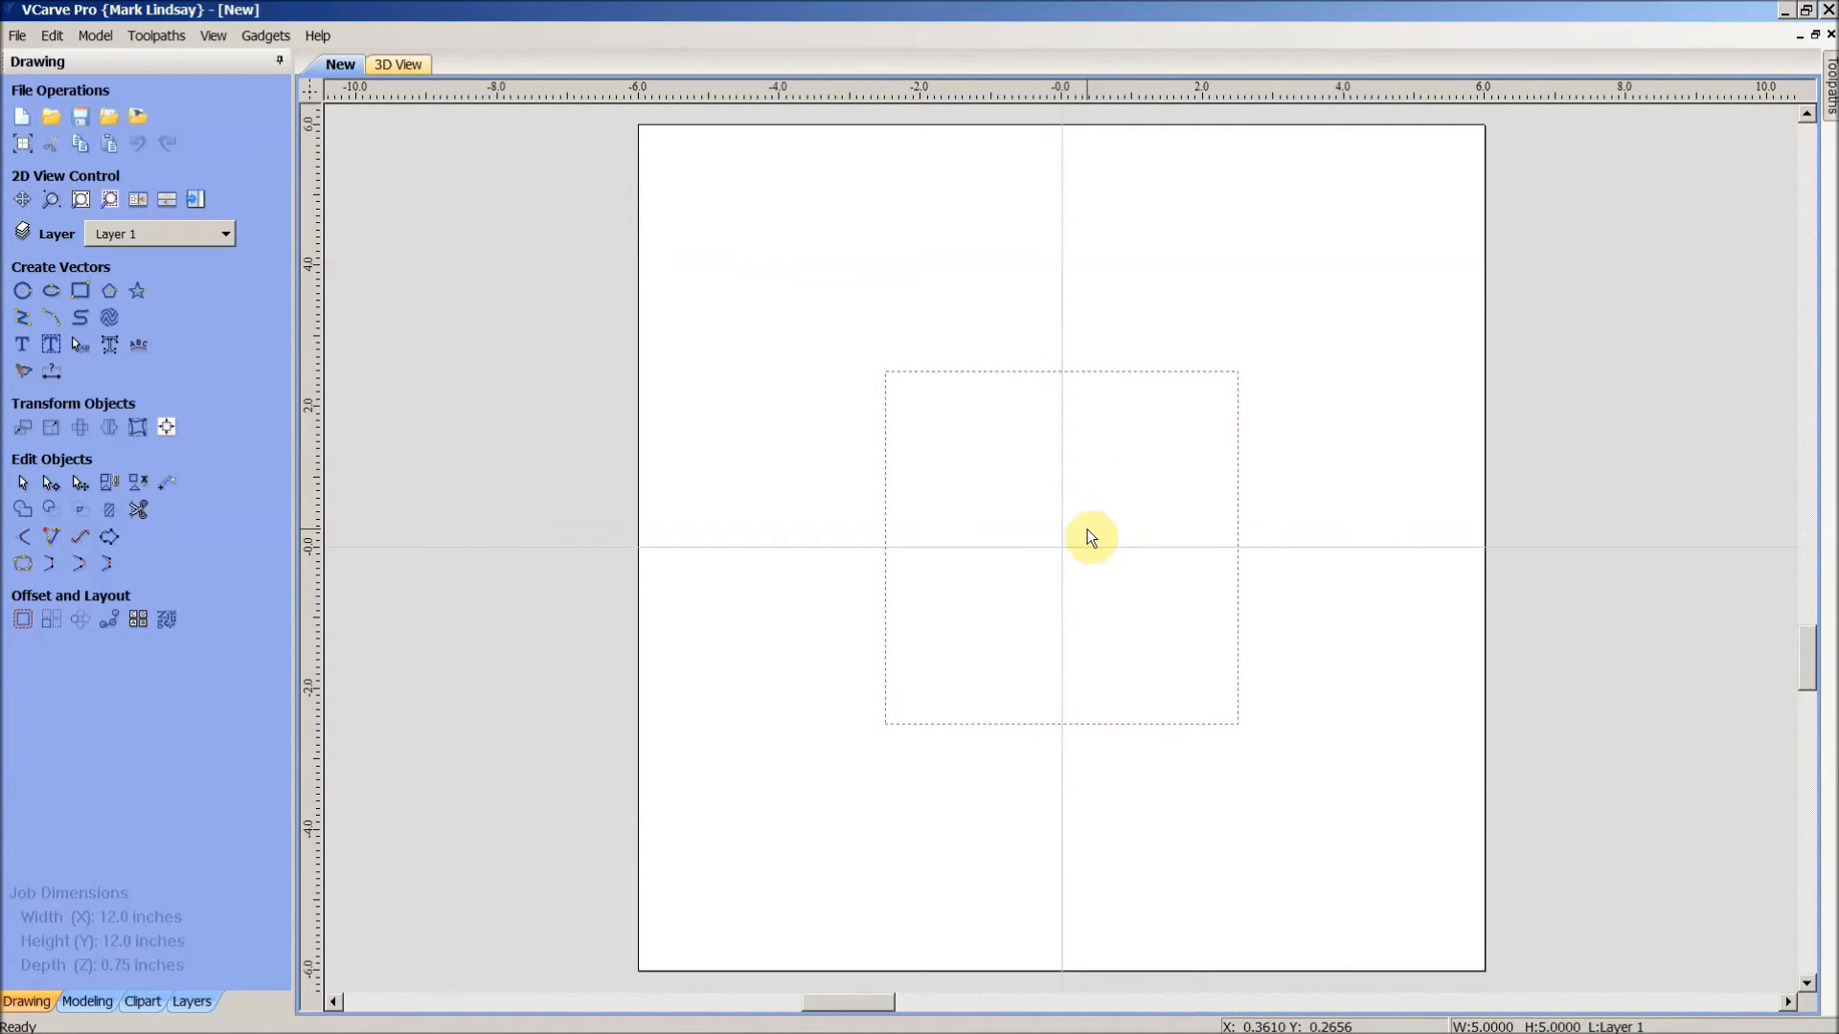
pyautogui.press('n')
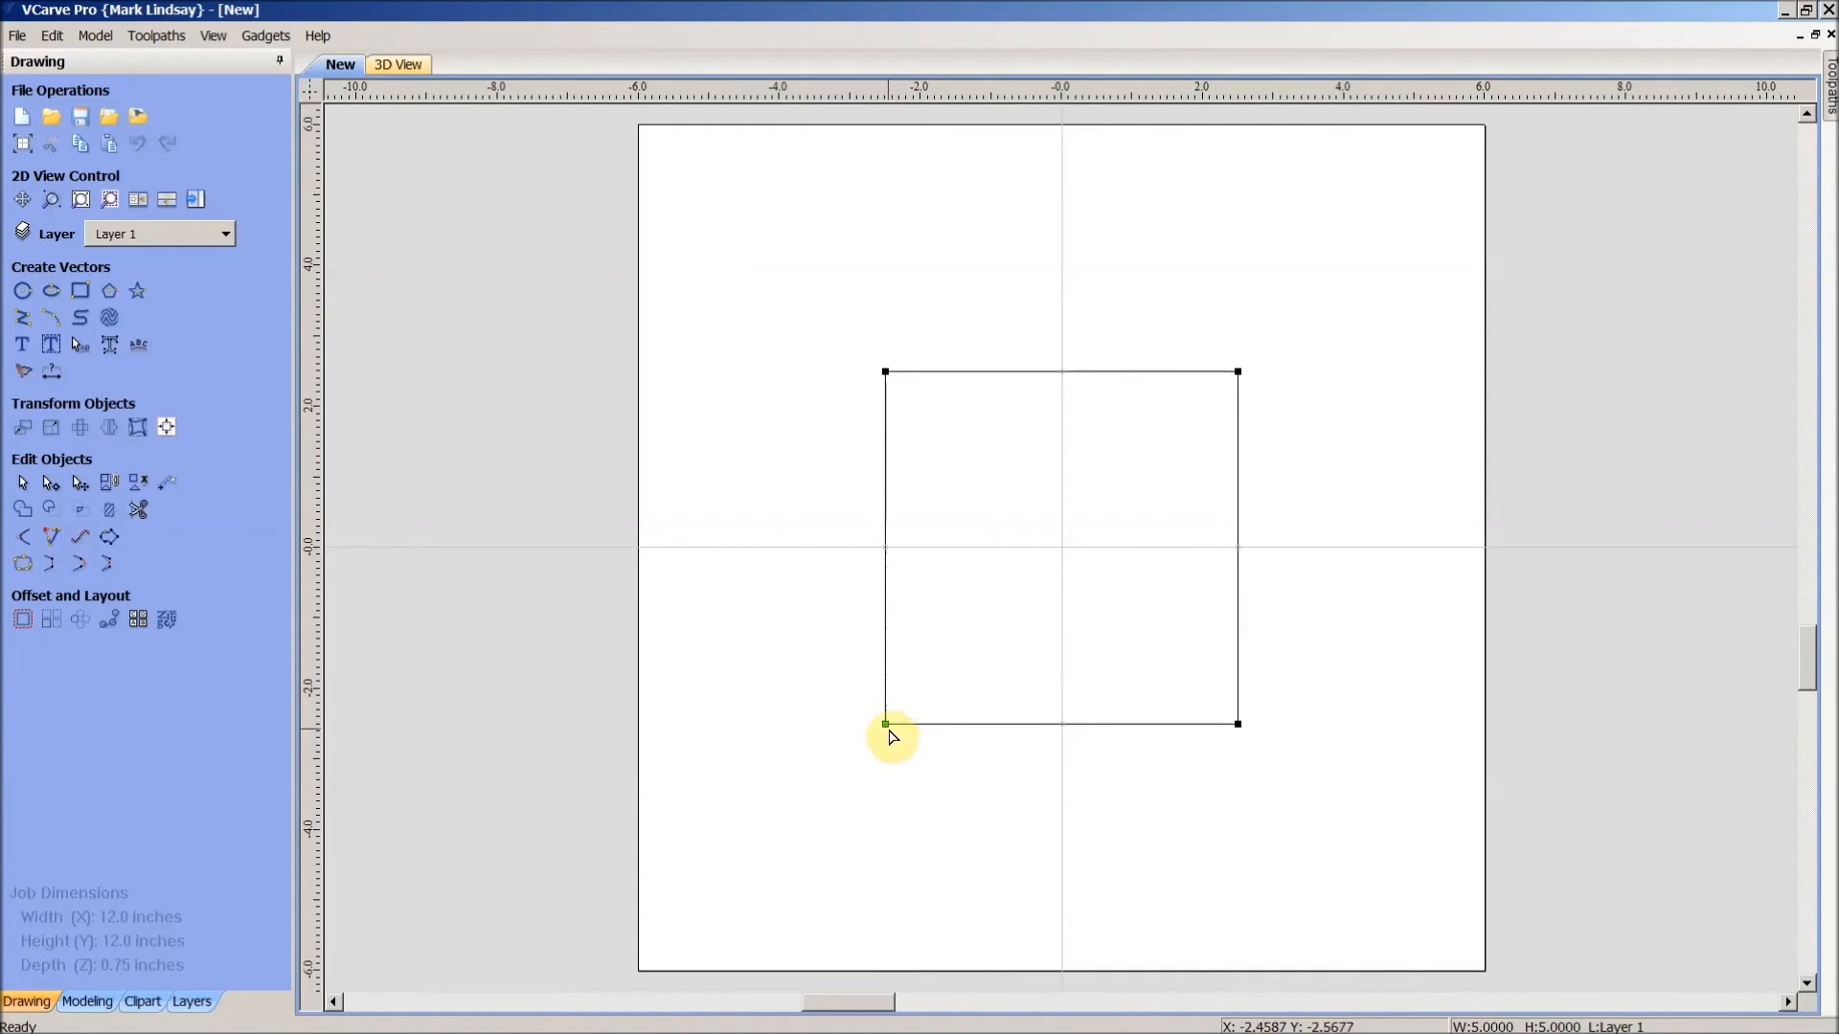
pyautogui.rightClick(884, 724)
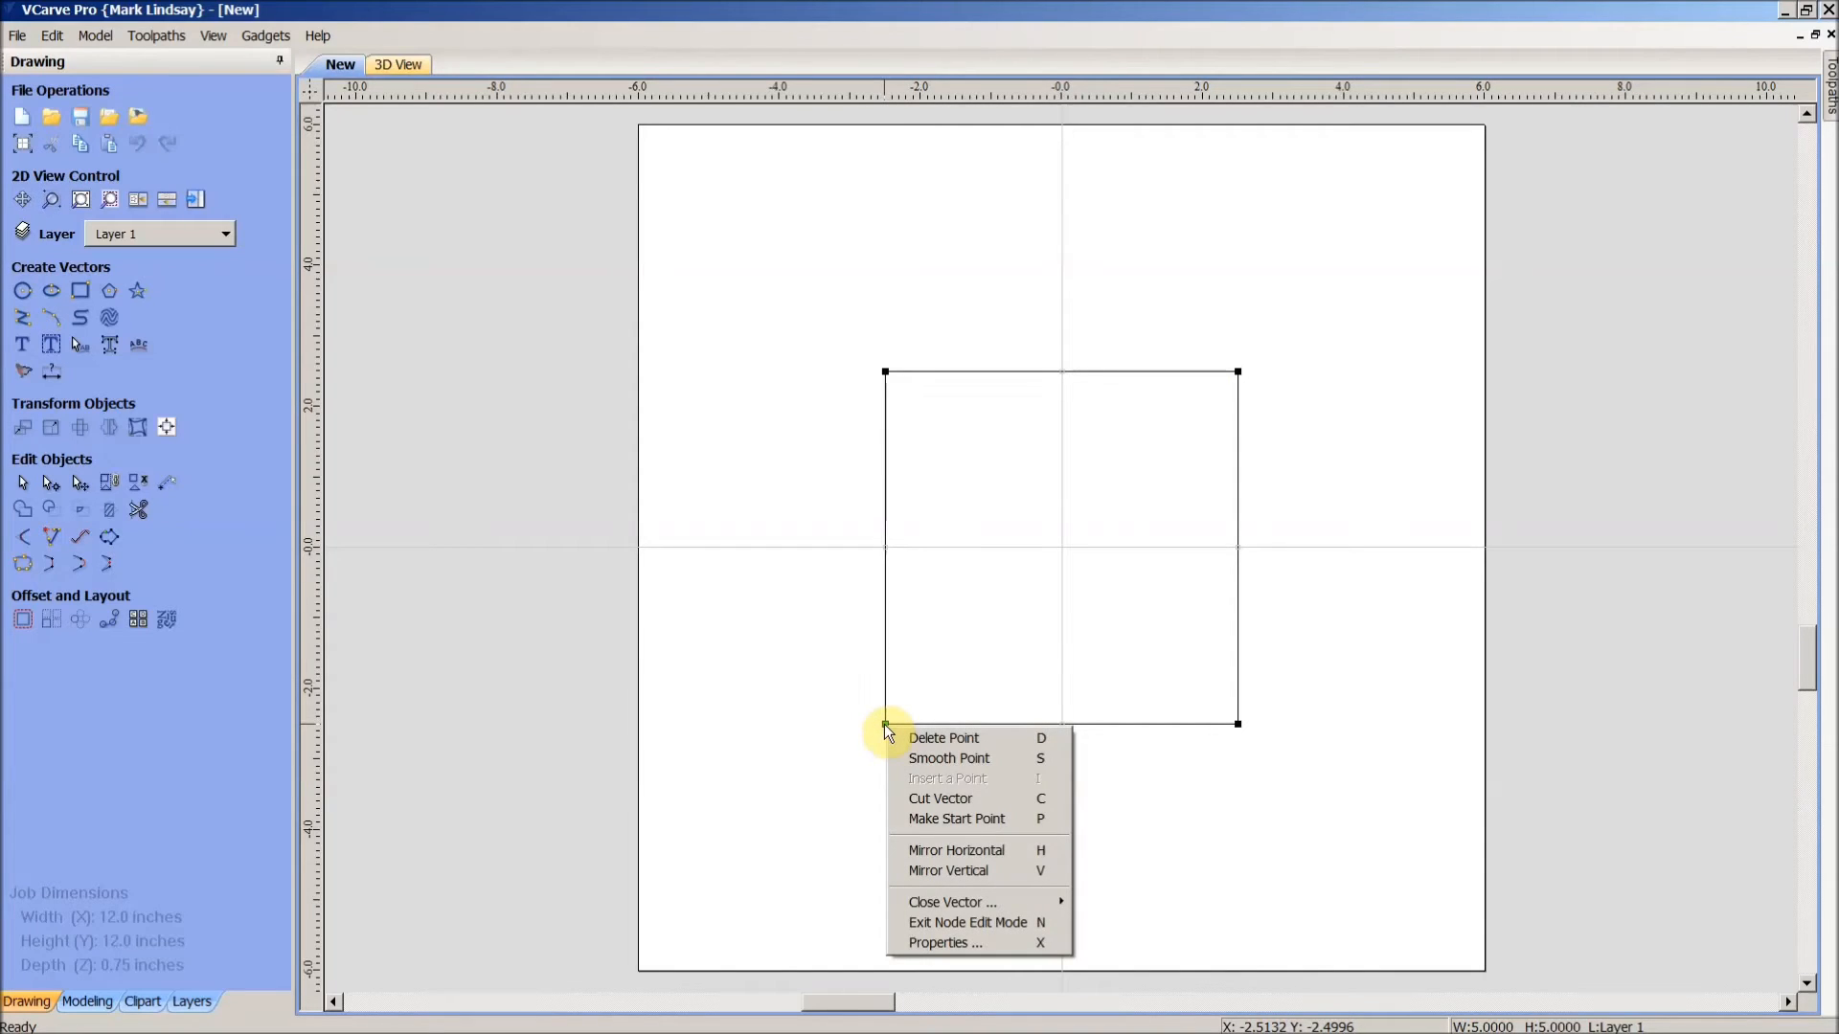
pyautogui.click(967, 799)
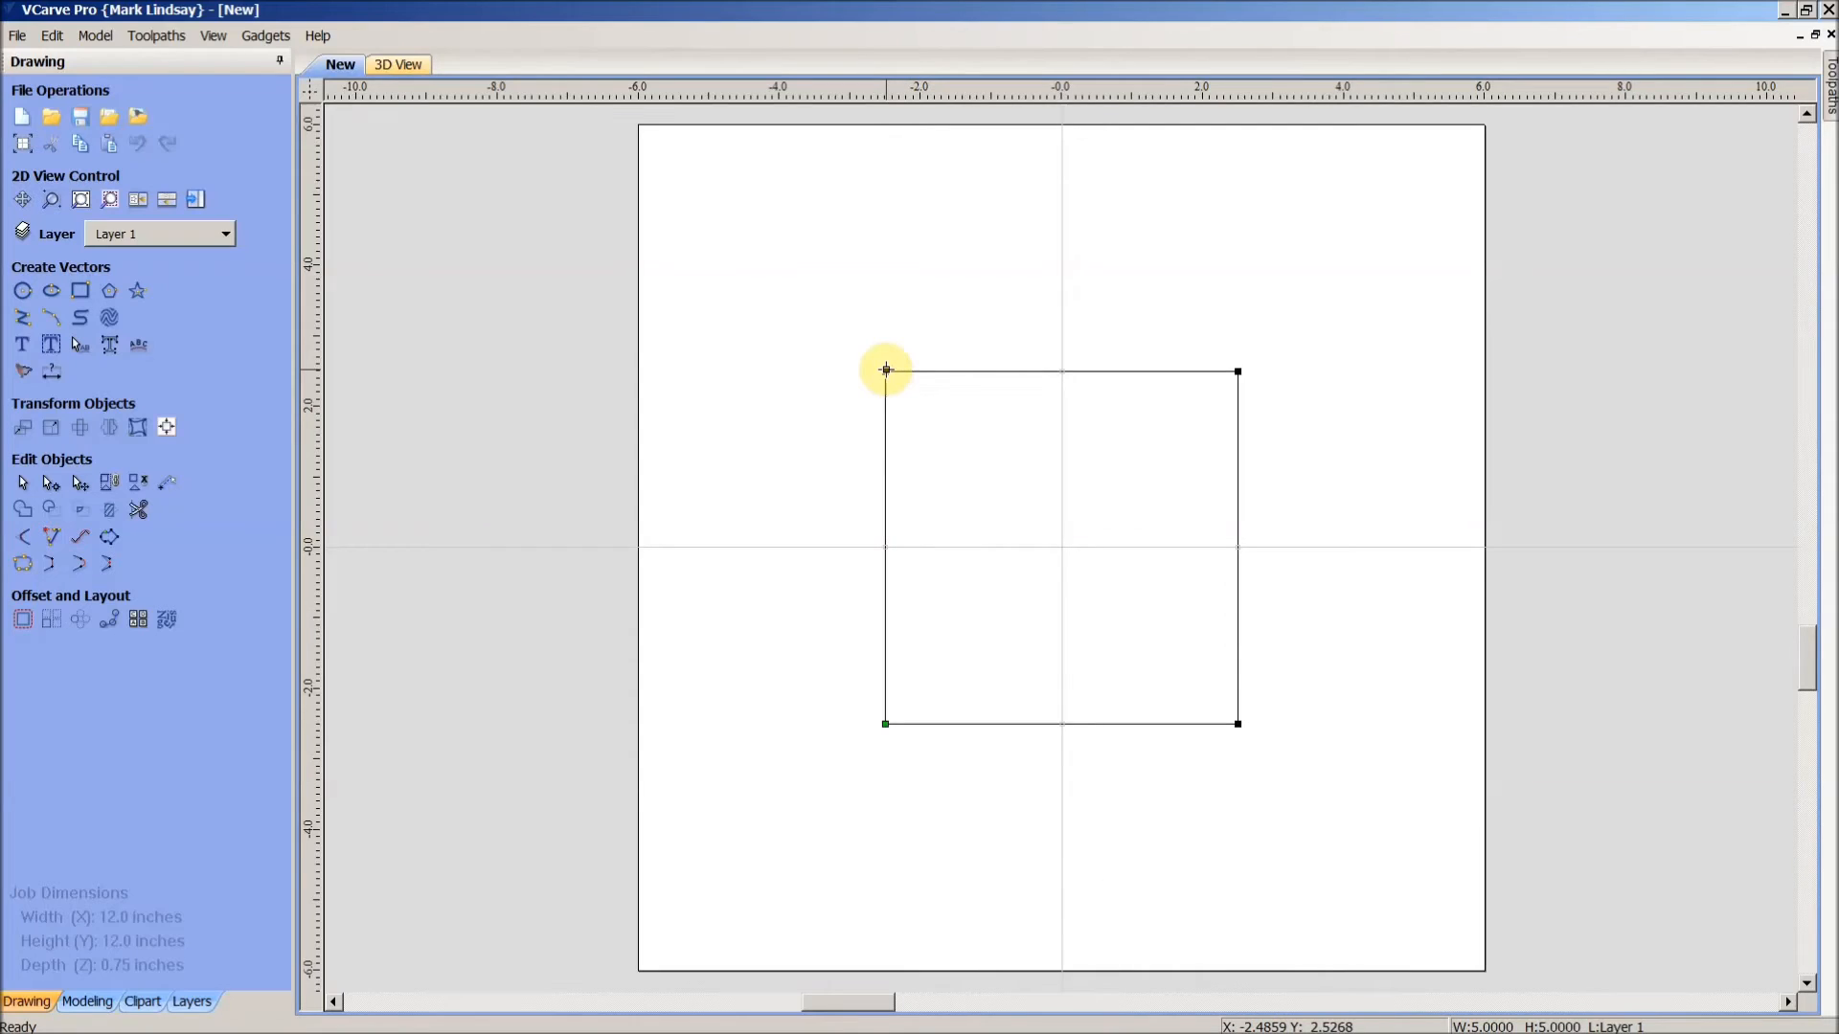
pyautogui.rightClick(884, 372)
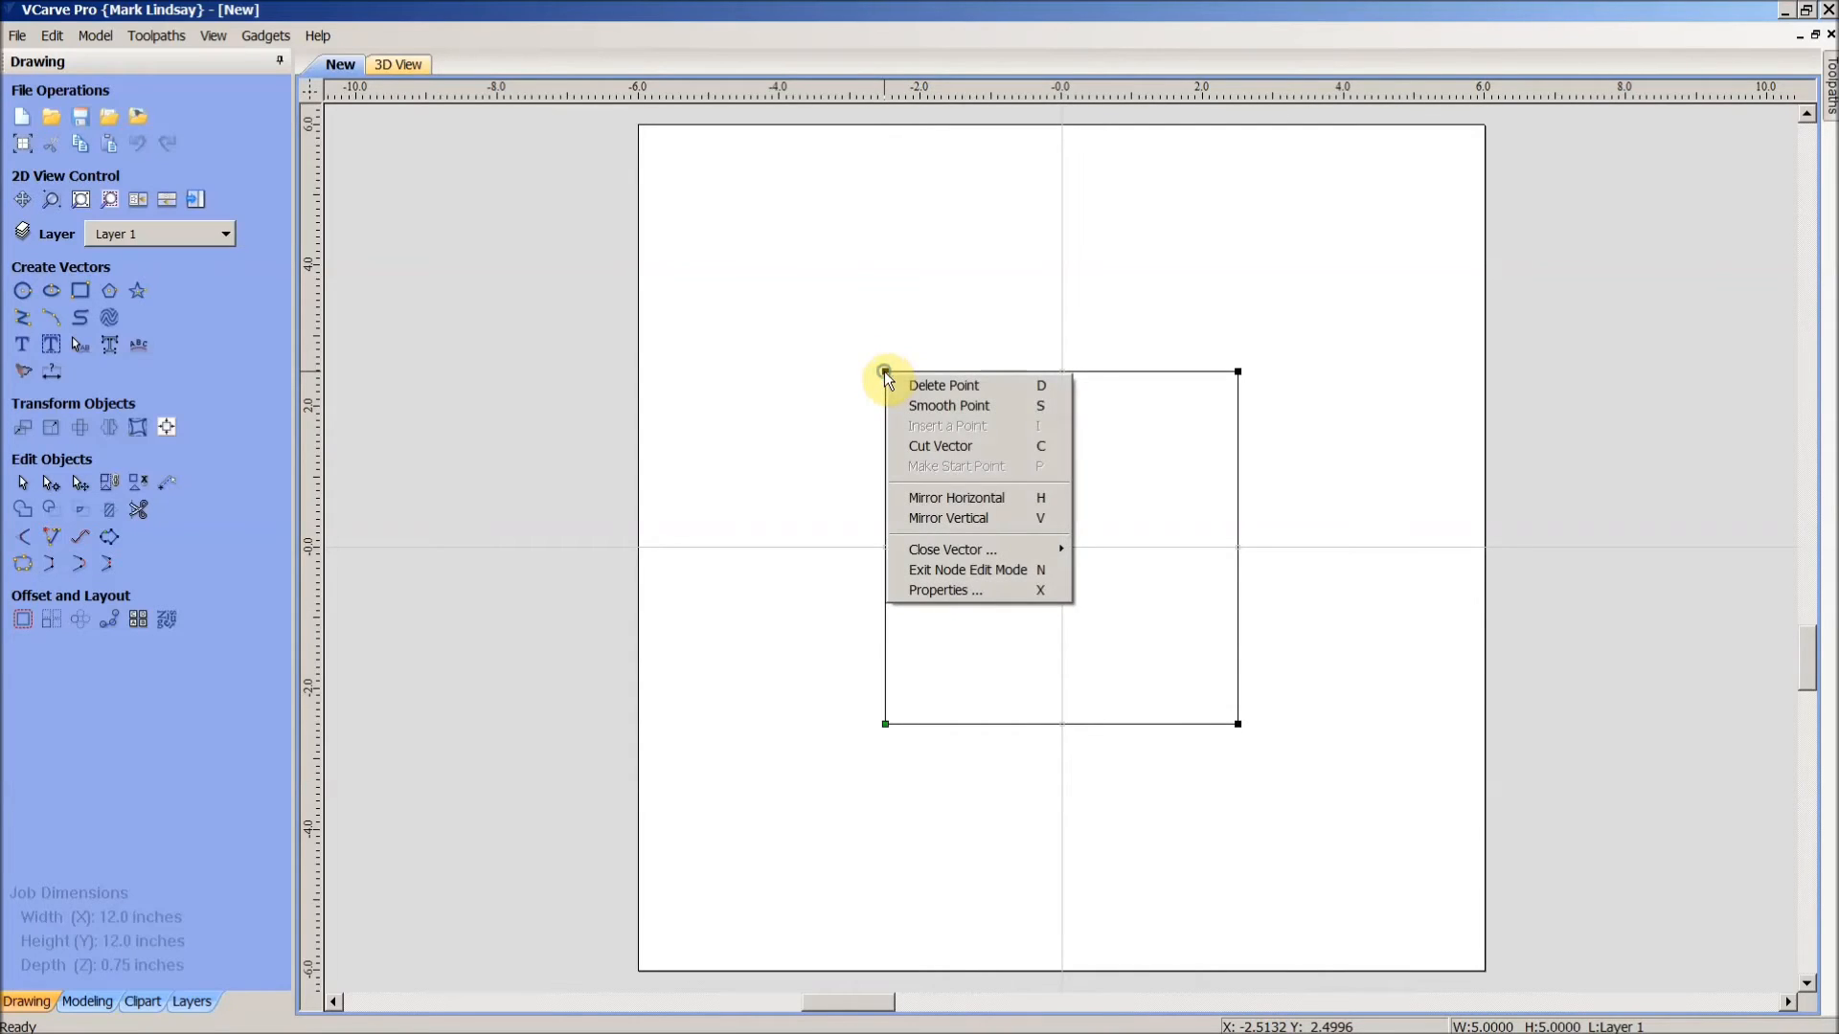
pyautogui.click(933, 450)
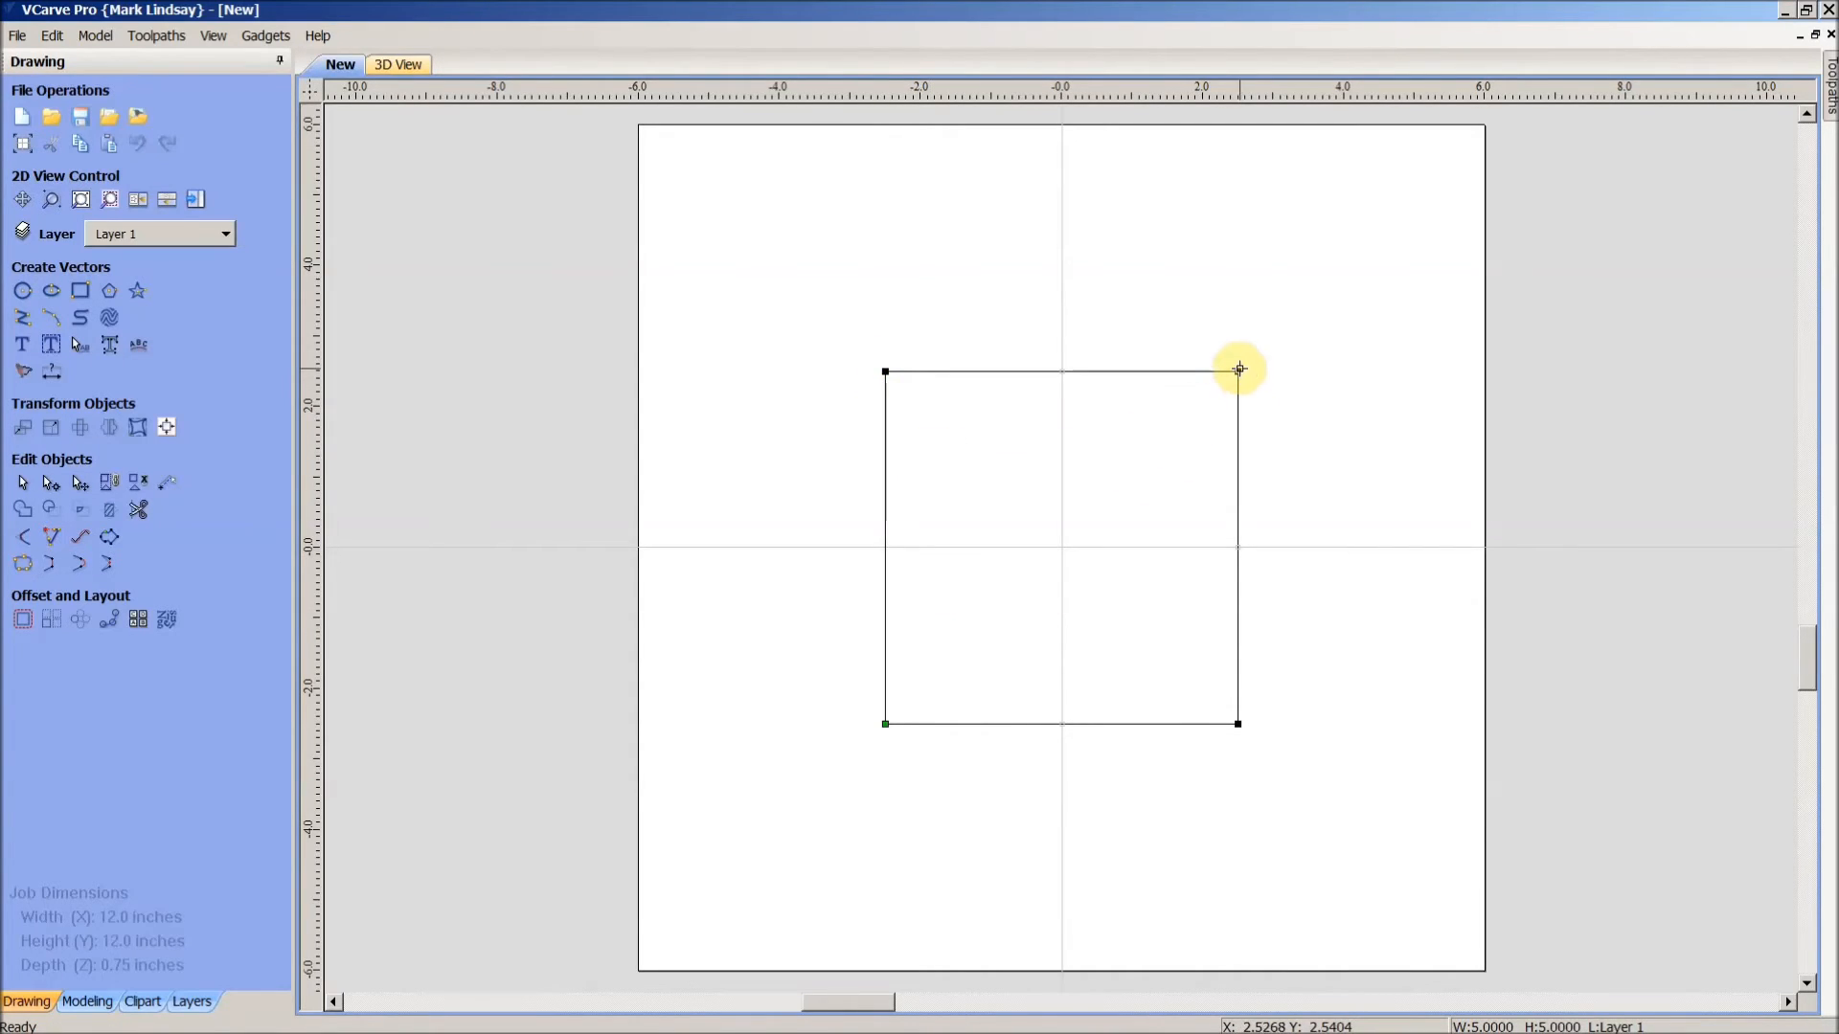
pyautogui.rightClick(1236, 369)
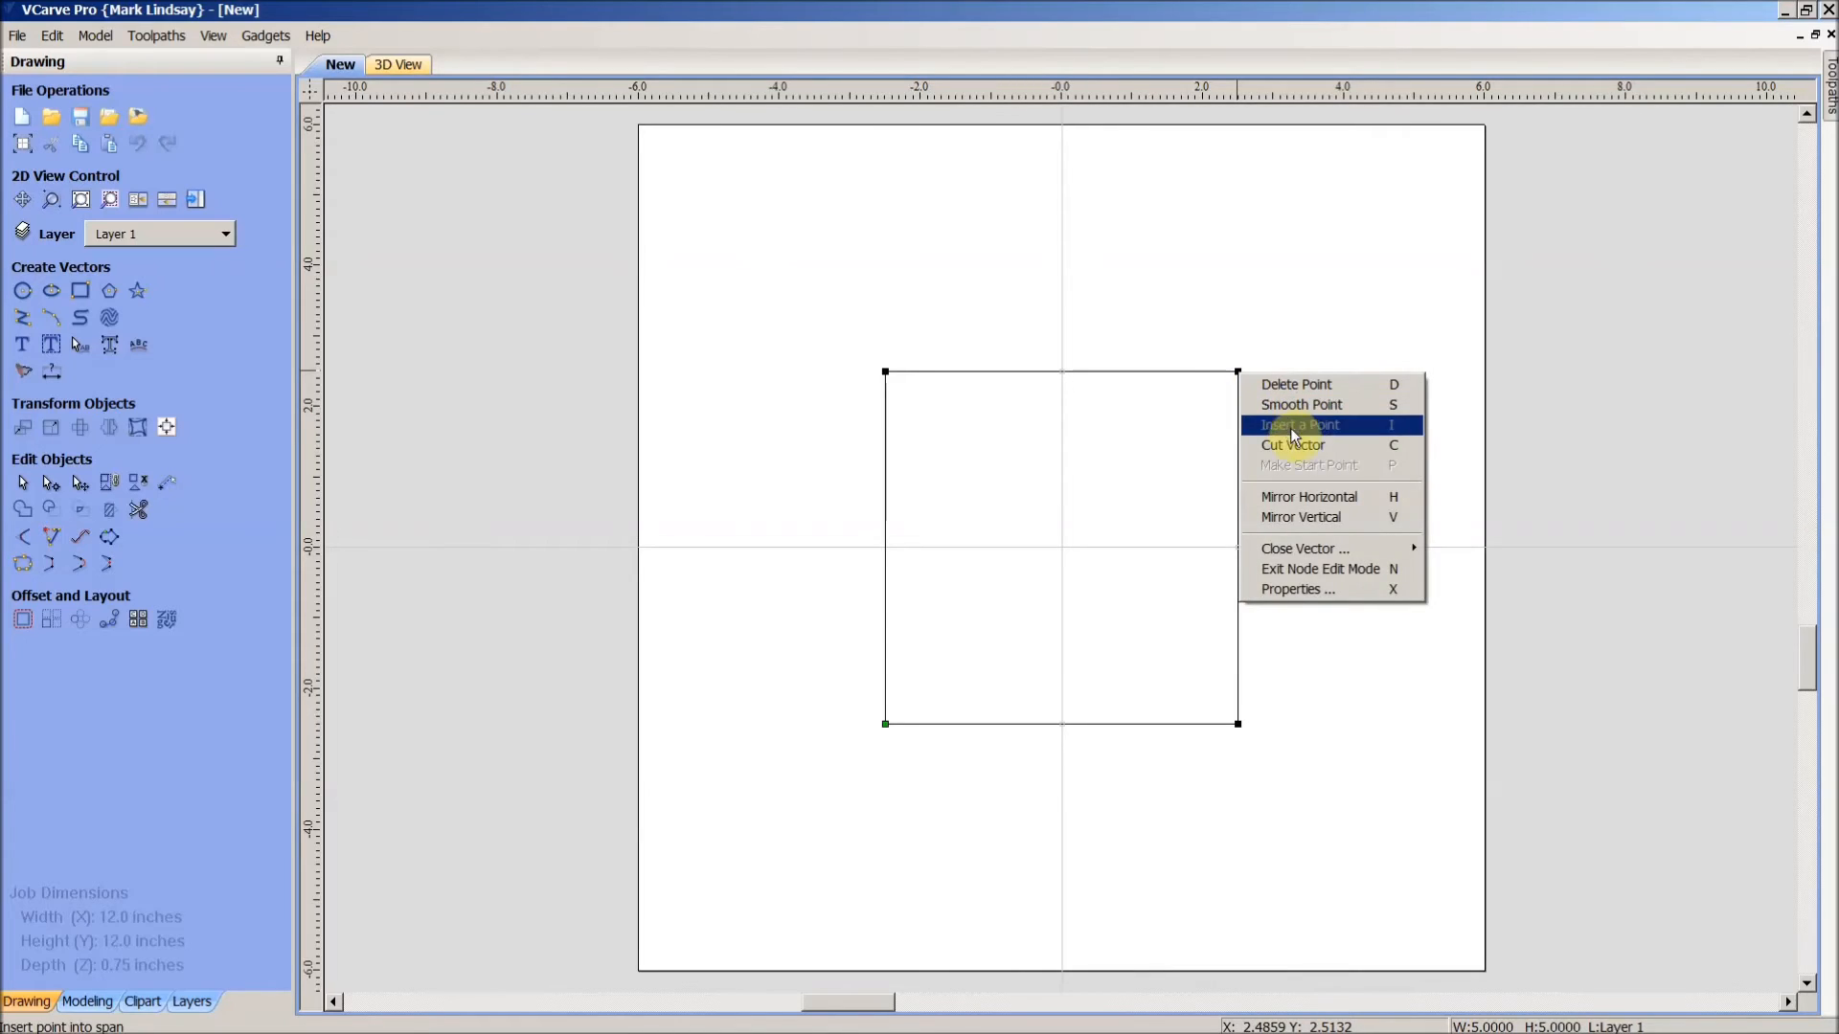
pyautogui.click(1311, 446)
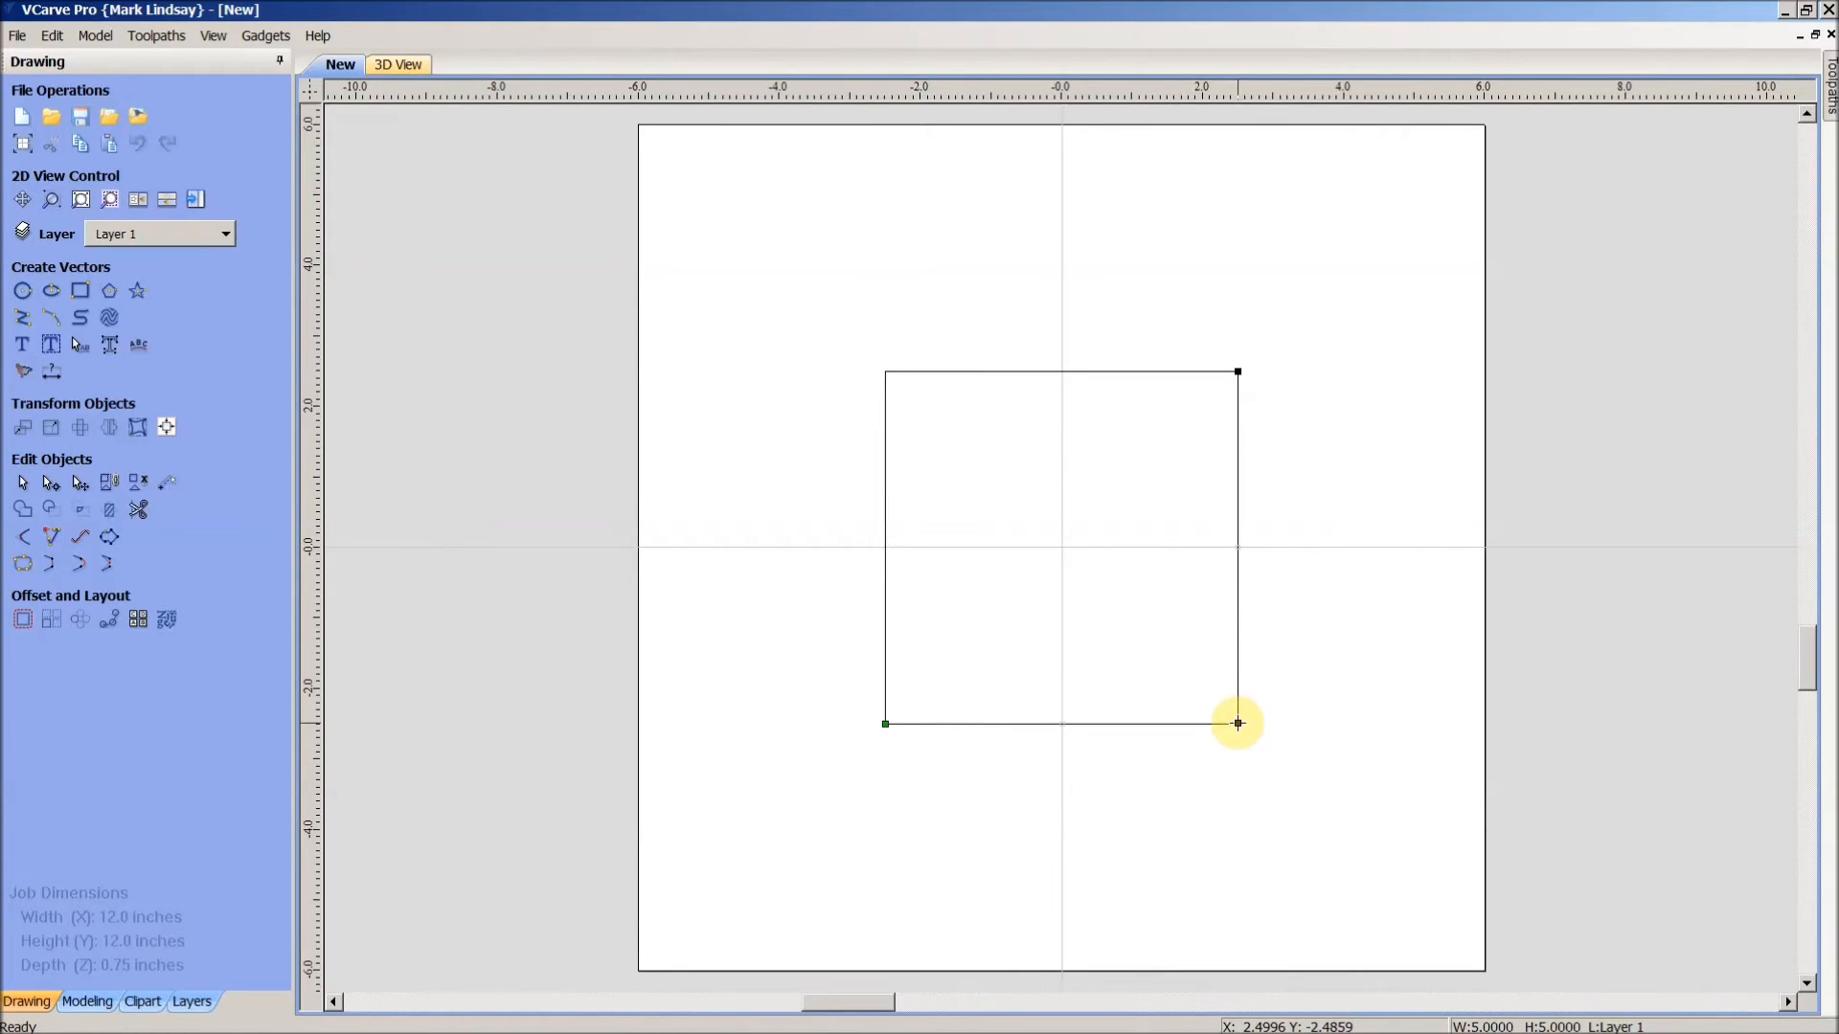
pyautogui.rightClick(1237, 724)
pyautogui.click(1312, 801)
# - Make the left edge start at its bottom corner
pyautogui.click(1184, 811)
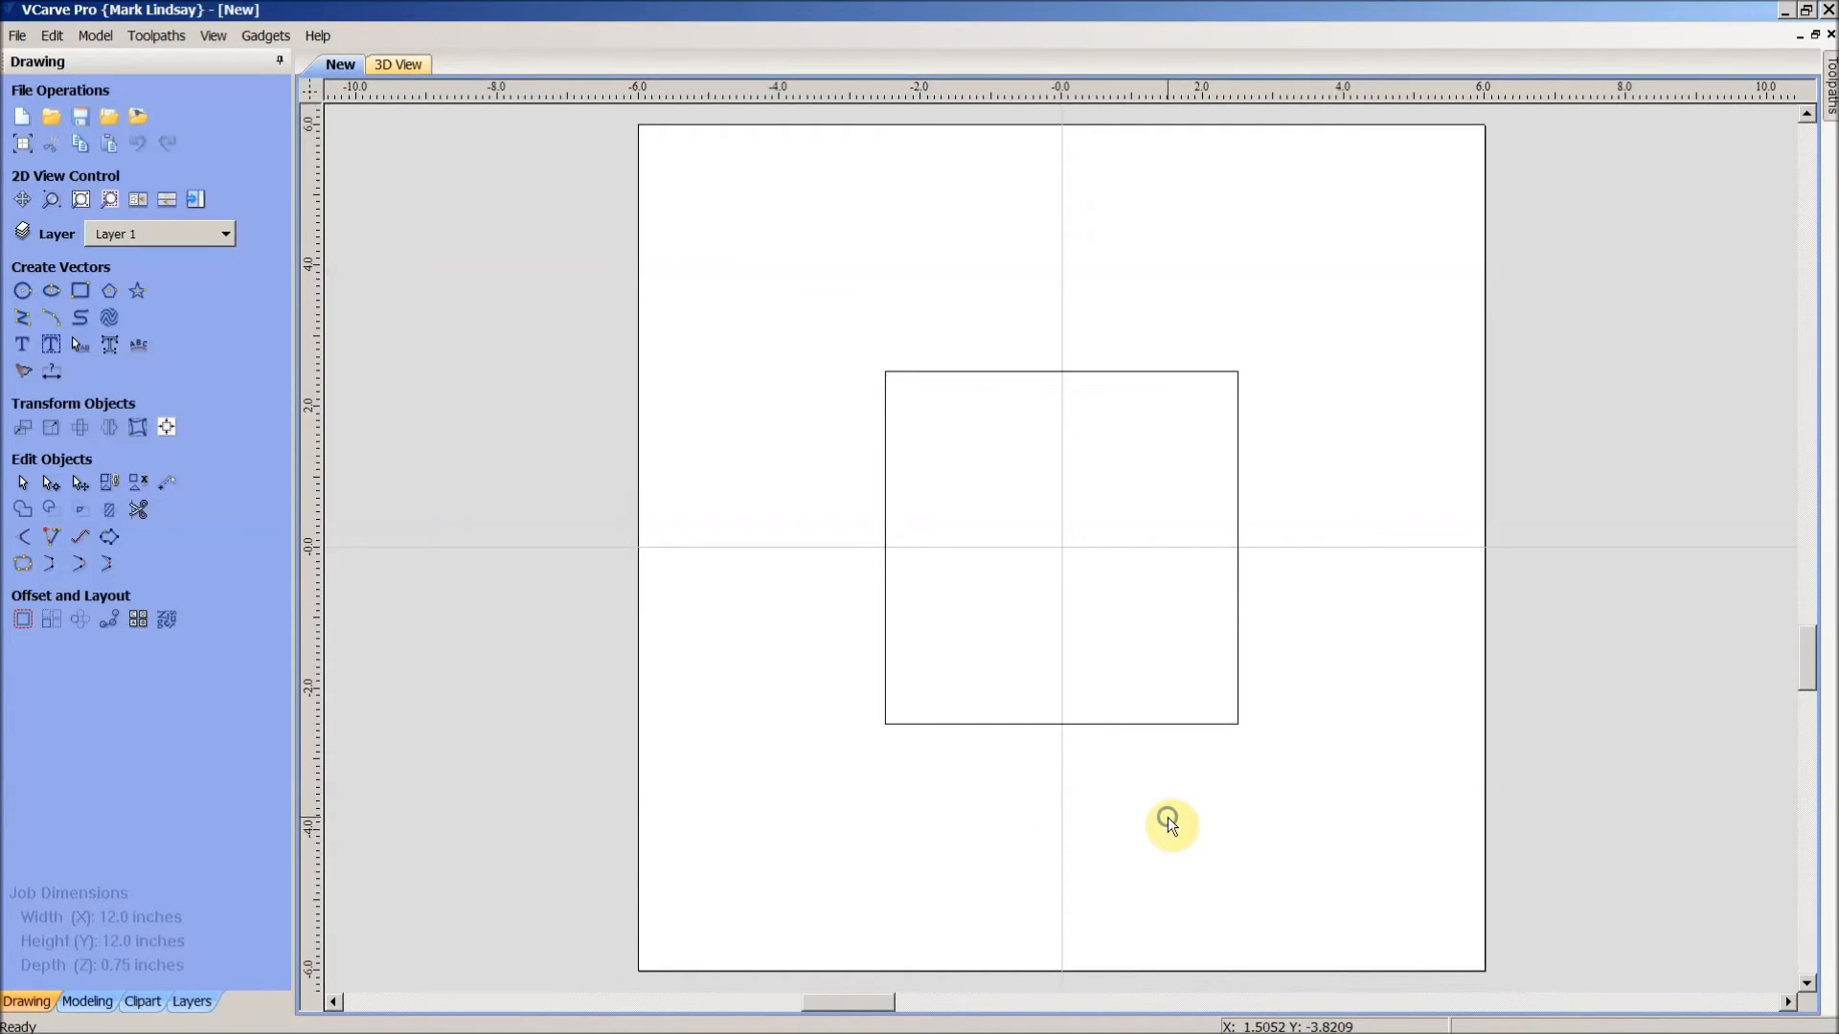
pyautogui.click(1238, 620)
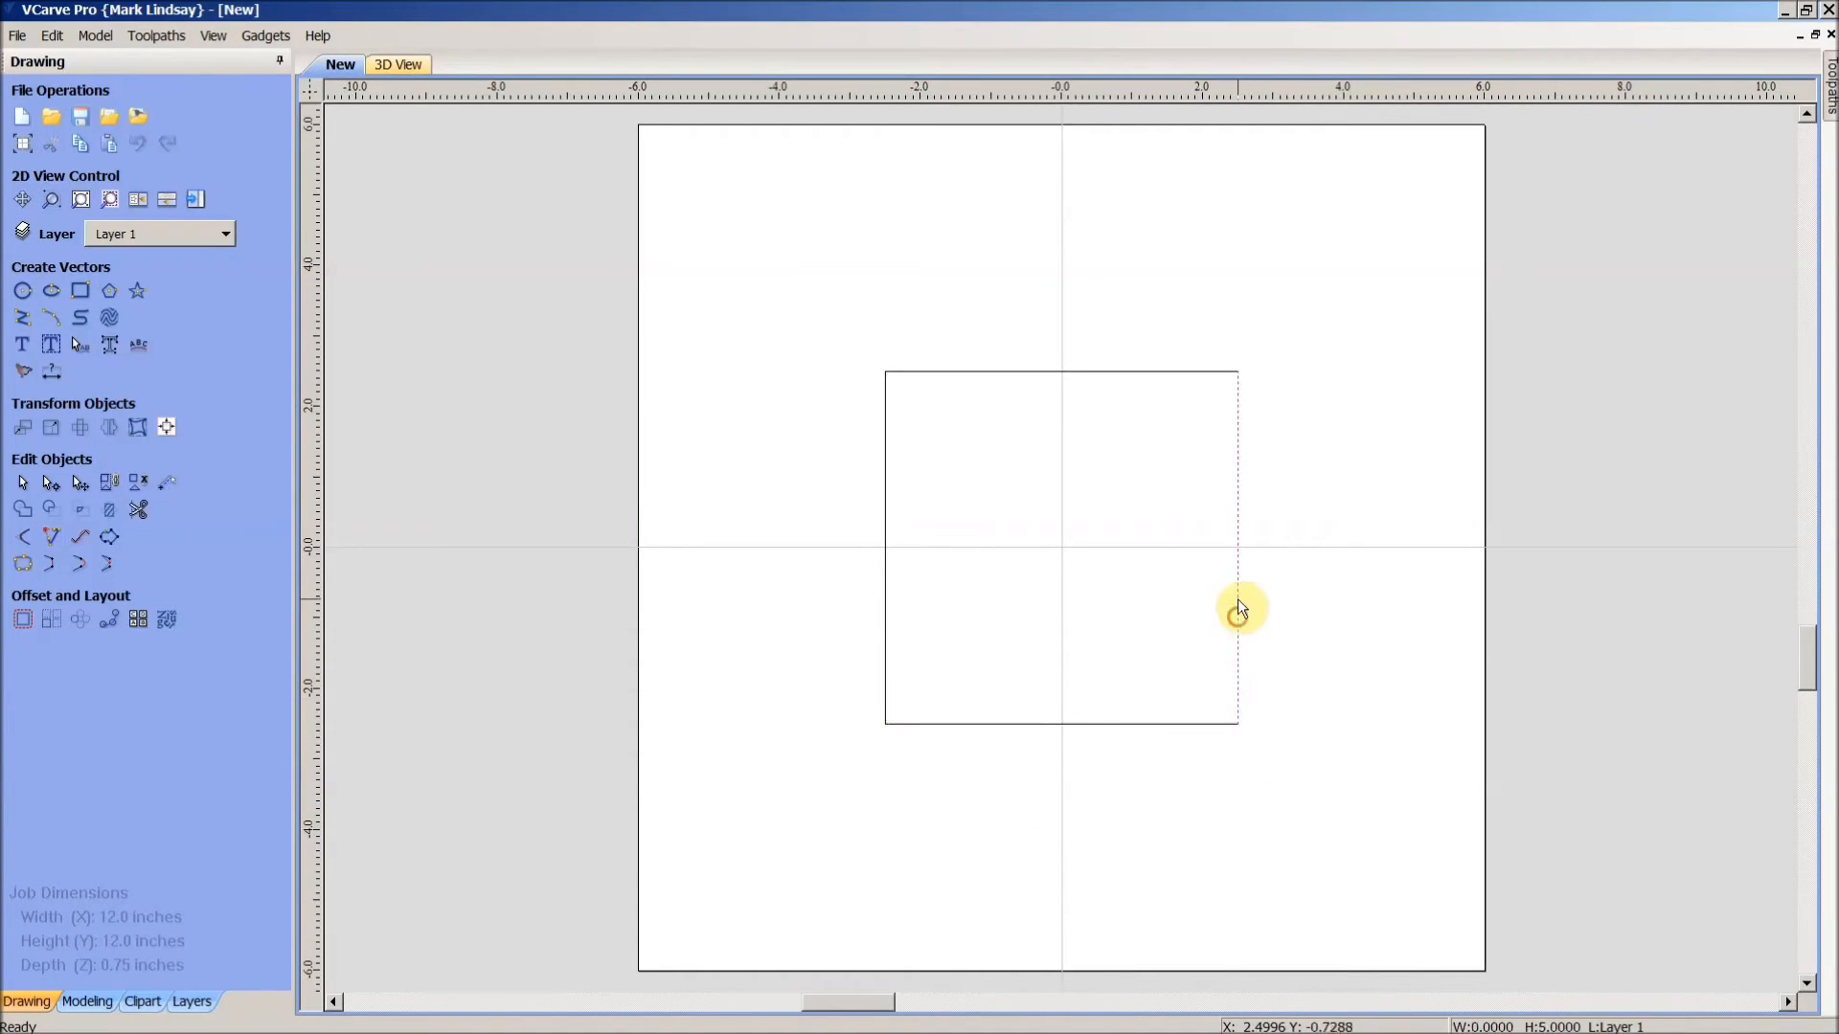
pyautogui.click(1162, 372)
pyautogui.click(886, 582)
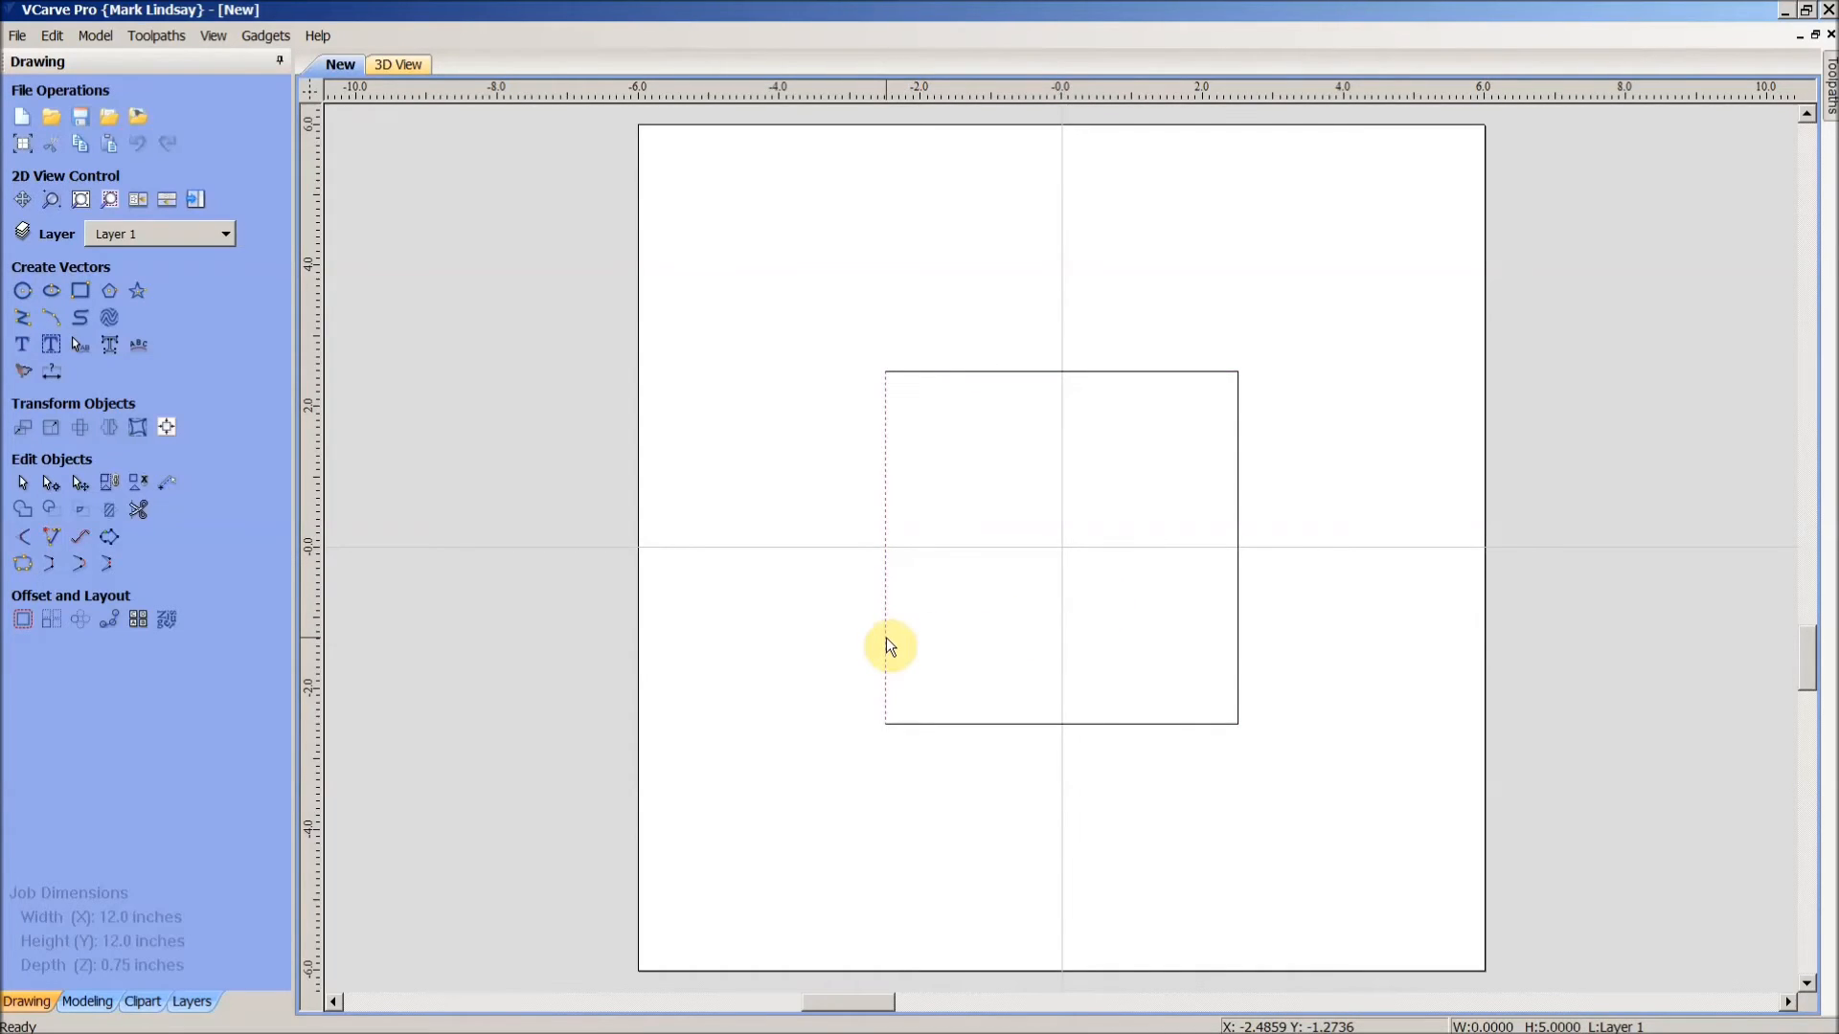
pyautogui.press('n')
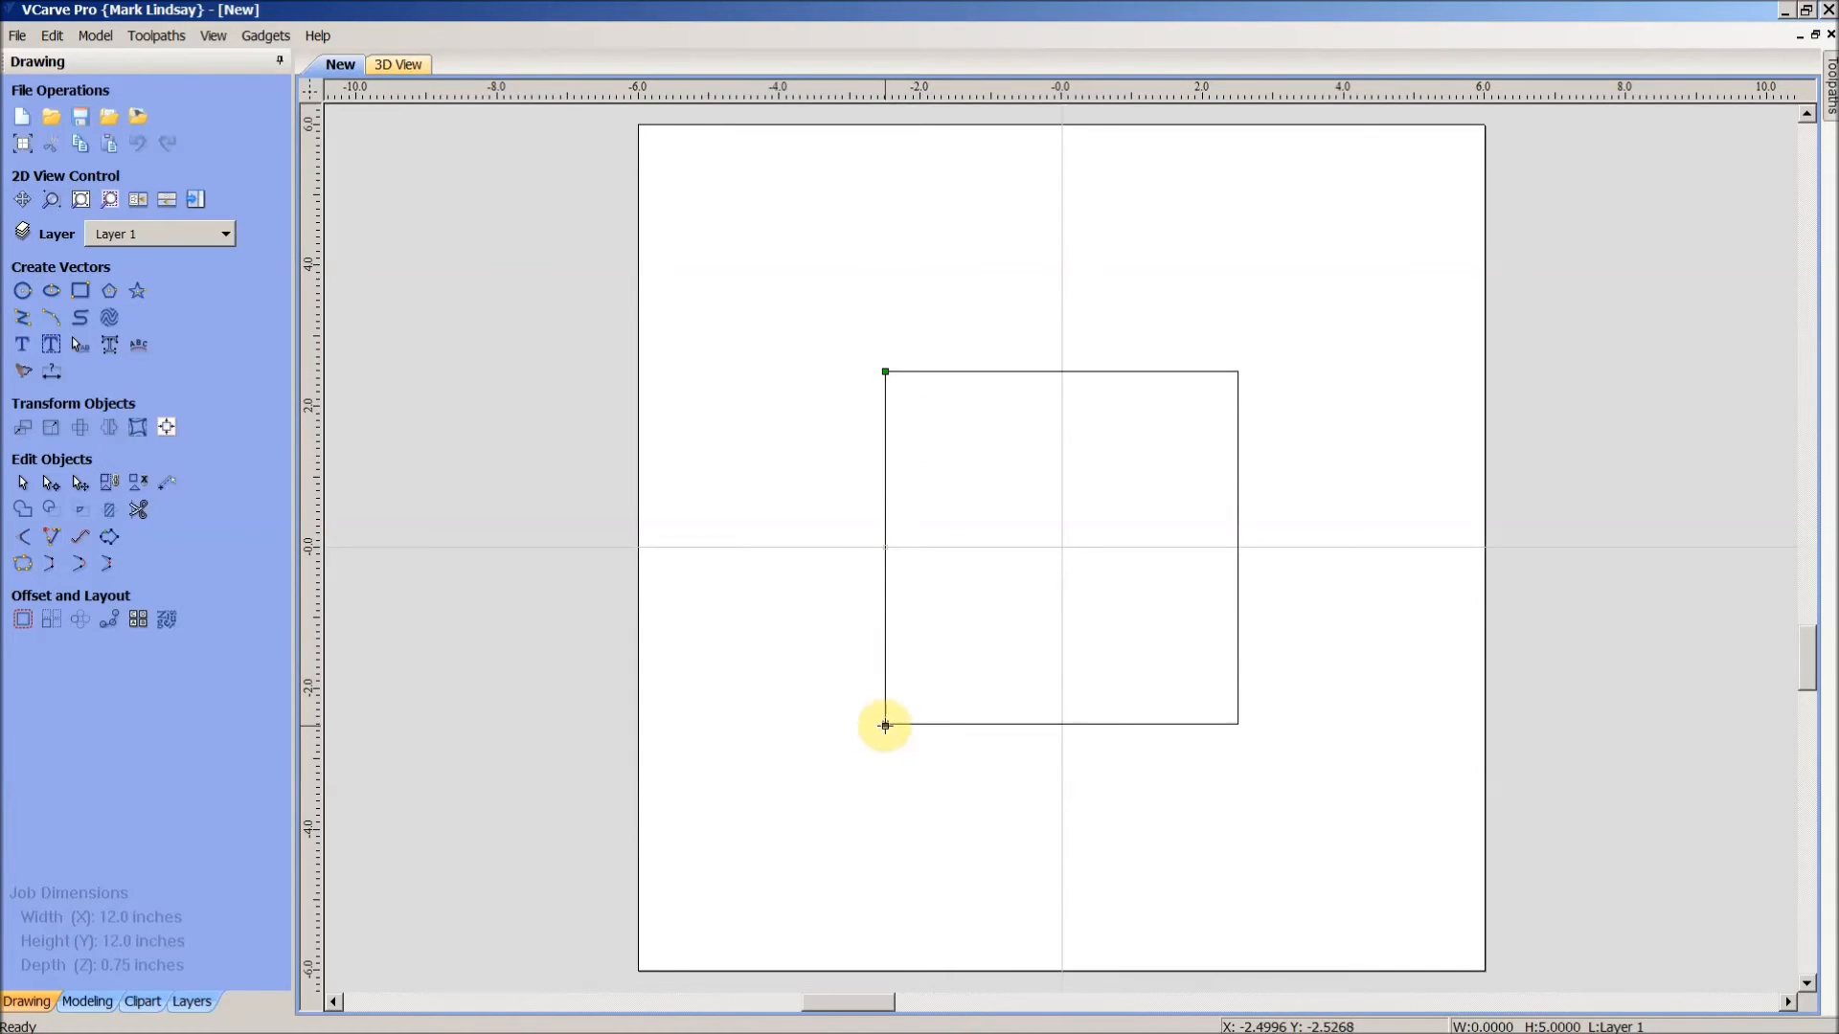
pyautogui.rightClick(885, 724)
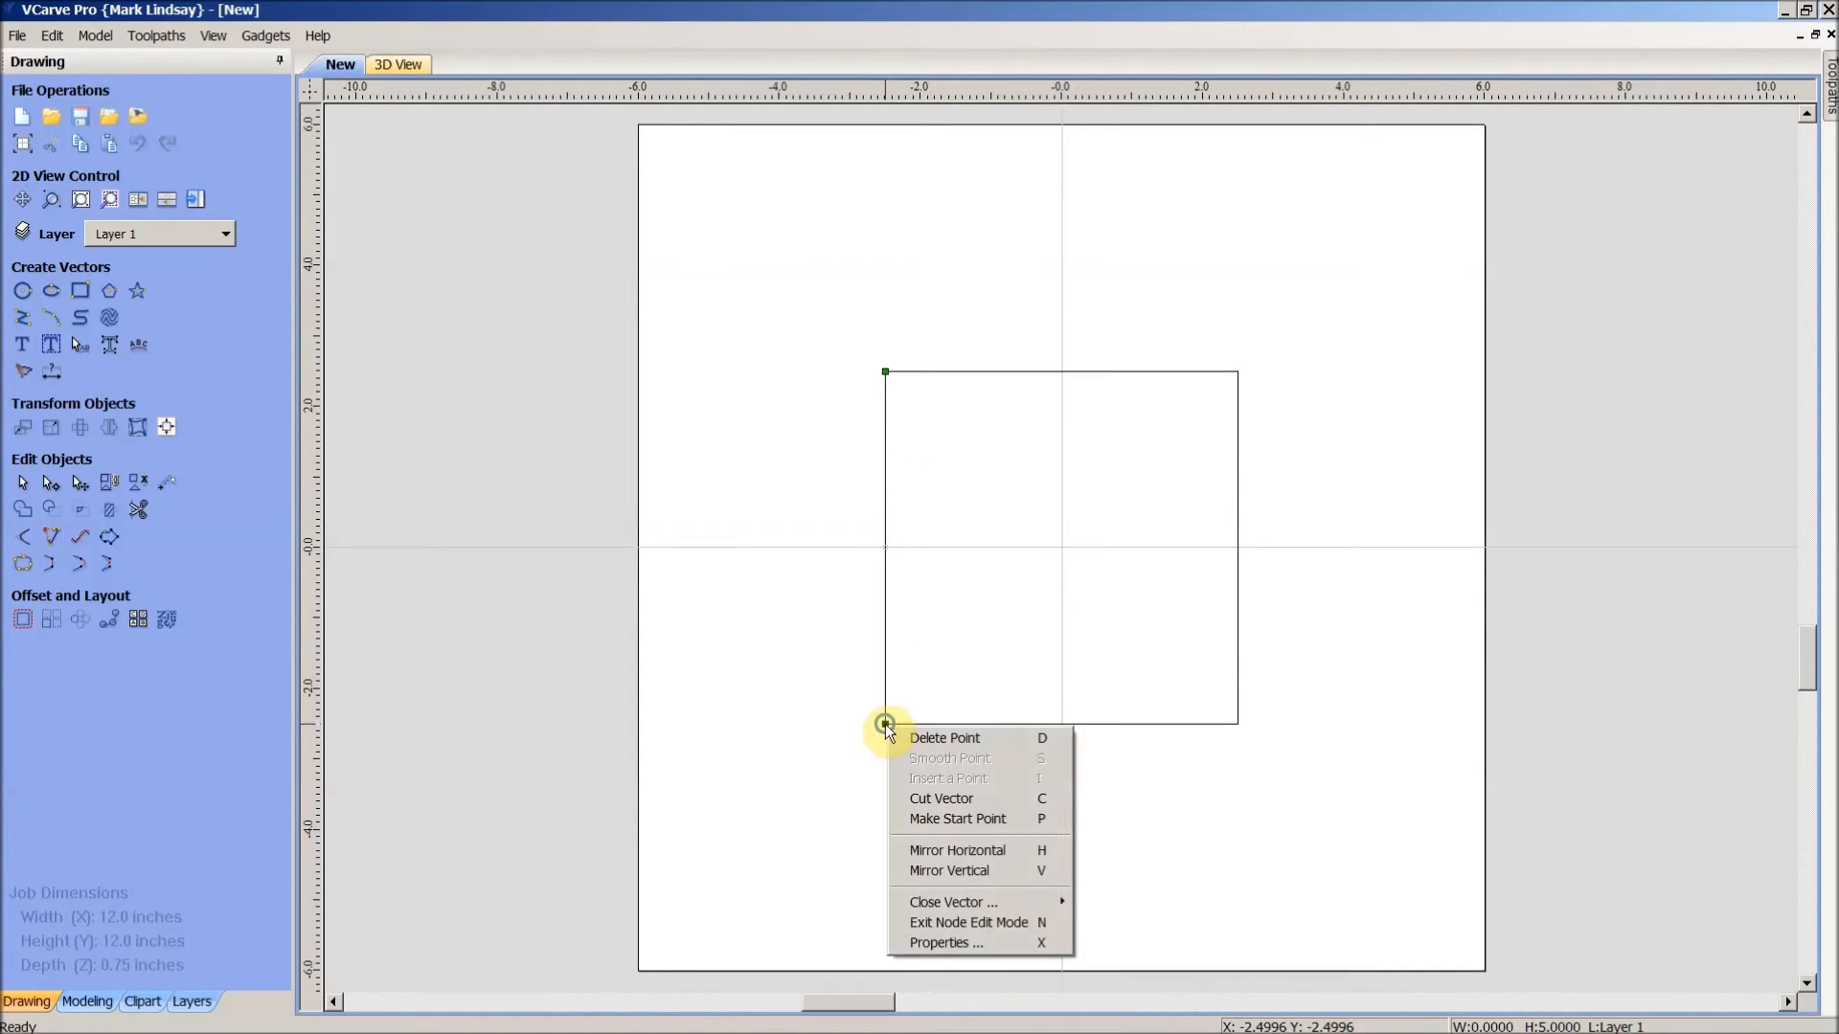
pyautogui.click(965, 820)
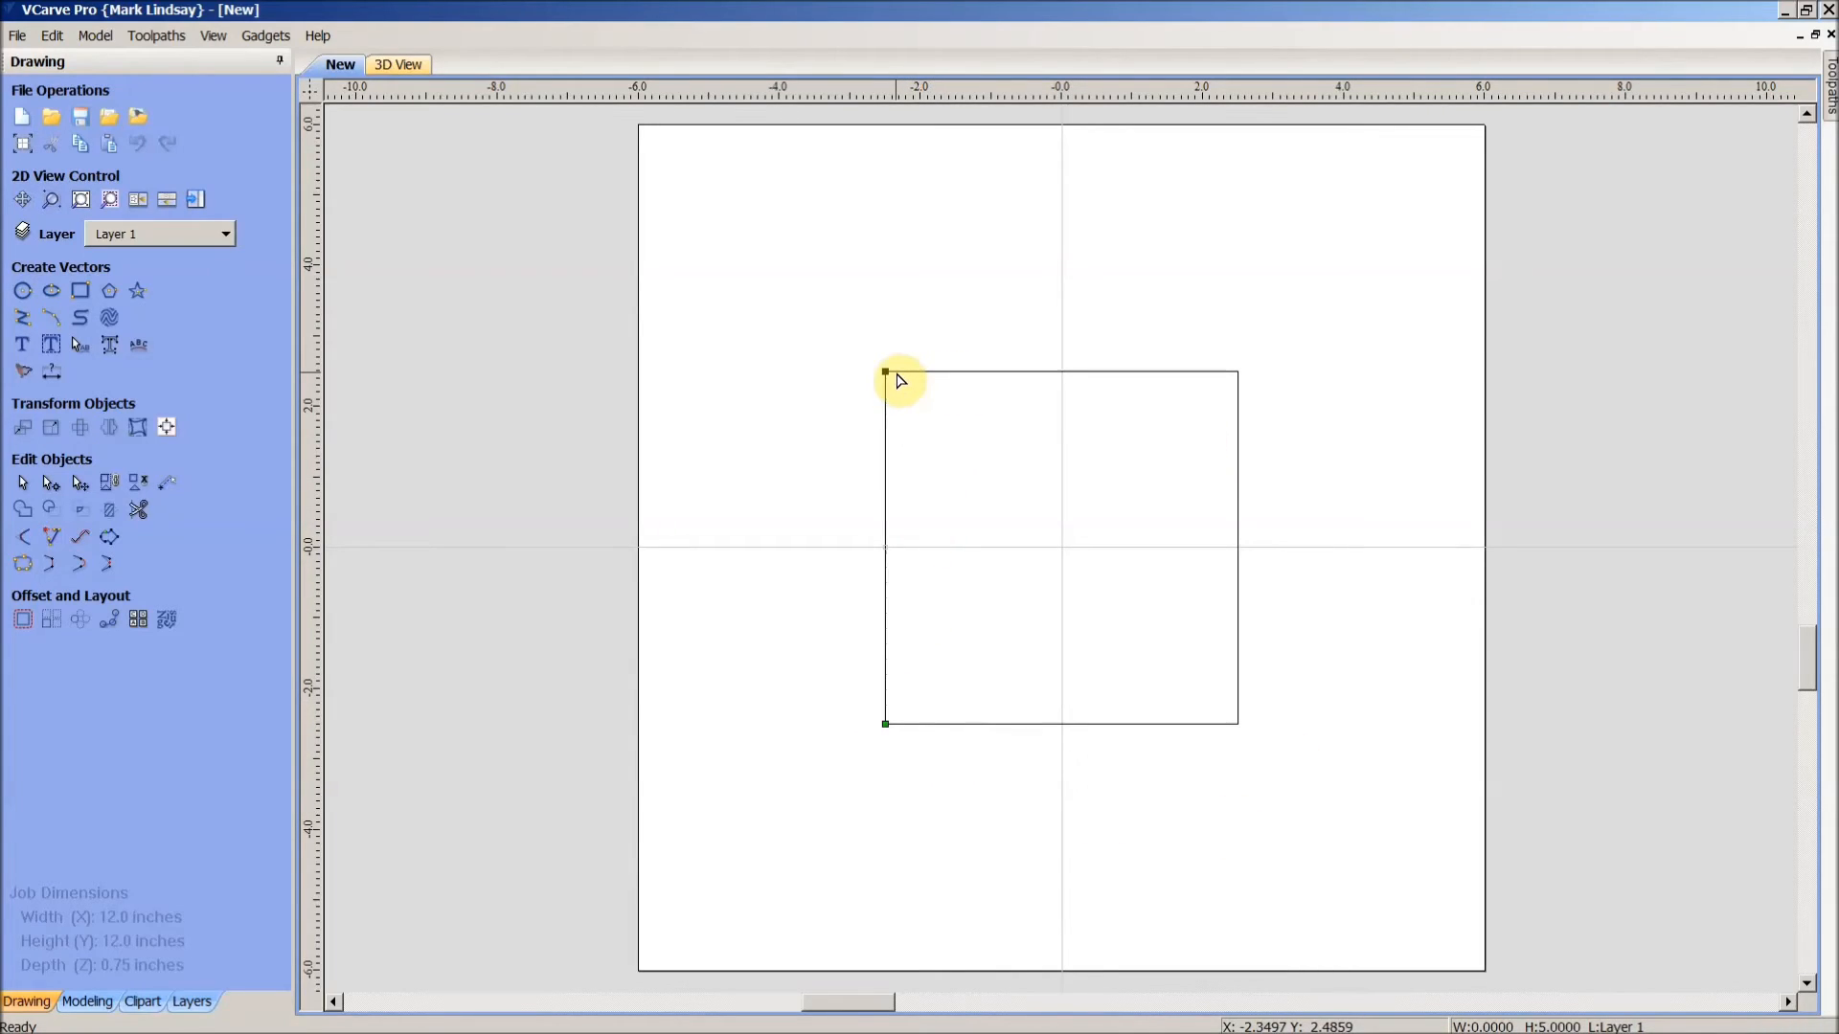
# - Set the top, right and bottom edges to start at the top-left, top-right and bottom-right corners
pyautogui.click(887, 371)
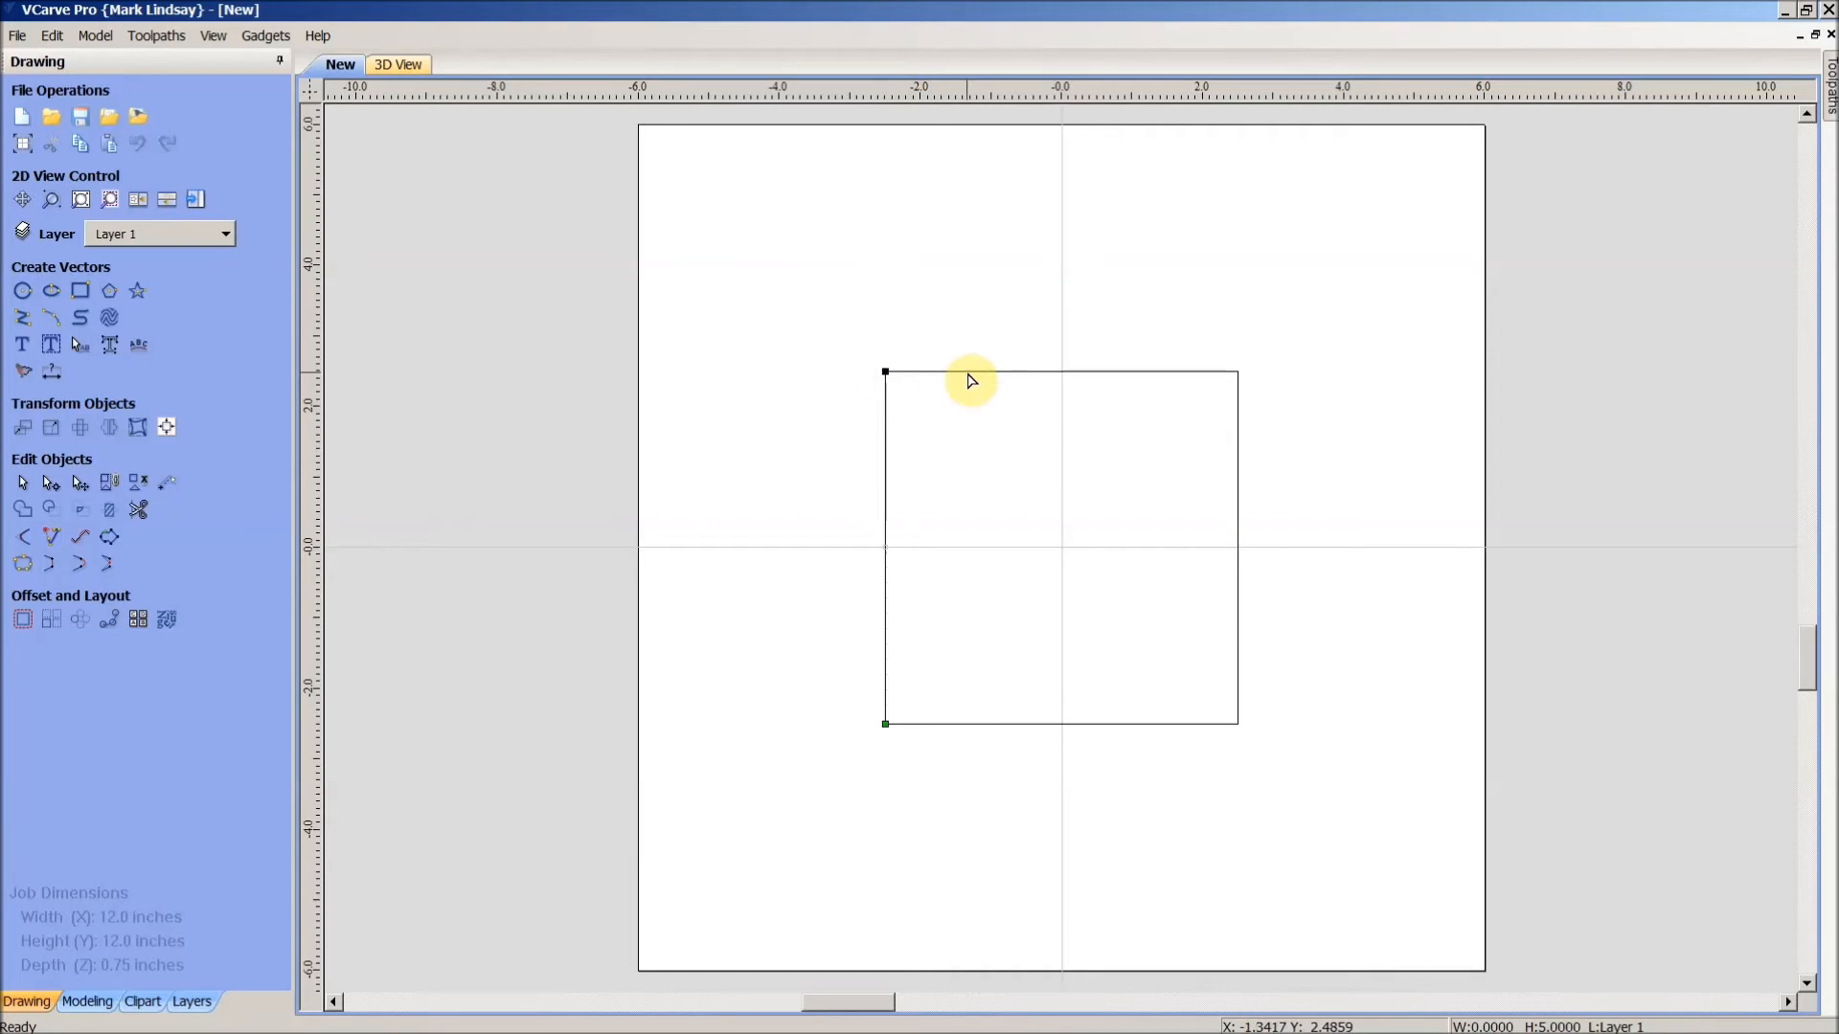
pyautogui.click(975, 377)
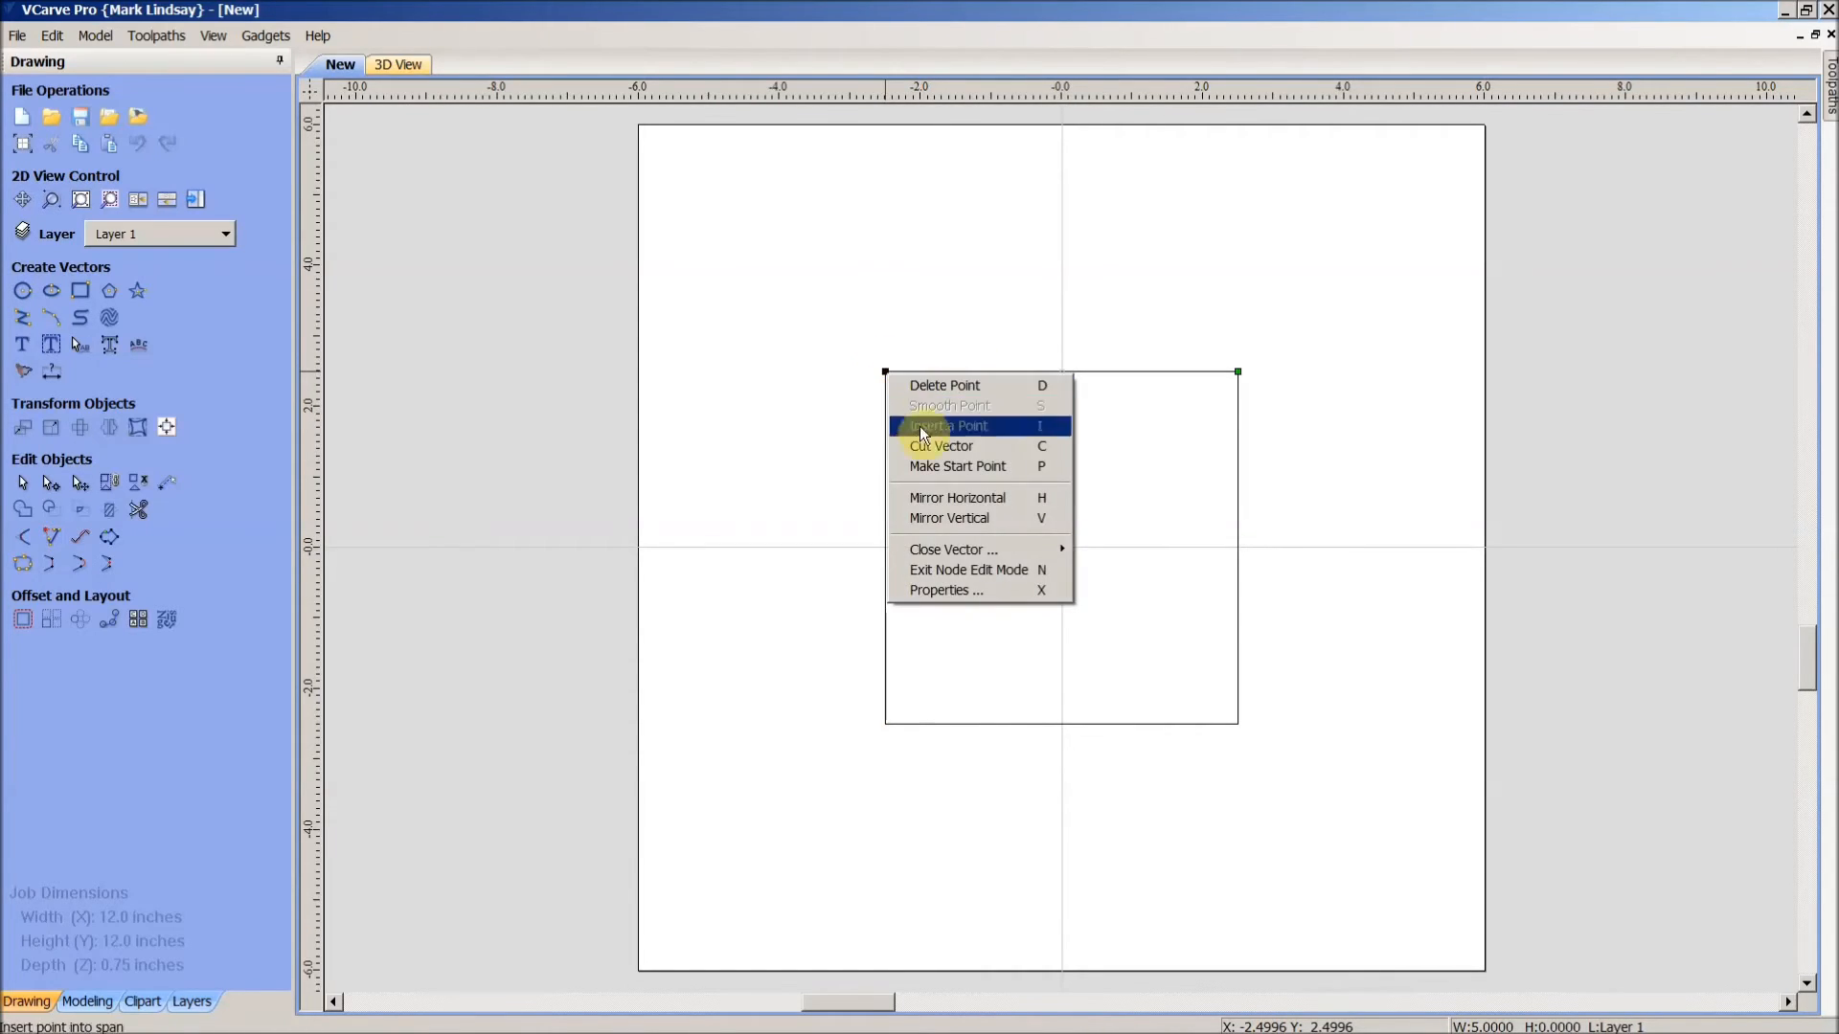
pyautogui.click(987, 466)
pyautogui.click(1238, 424)
pyautogui.rightClick(1238, 371)
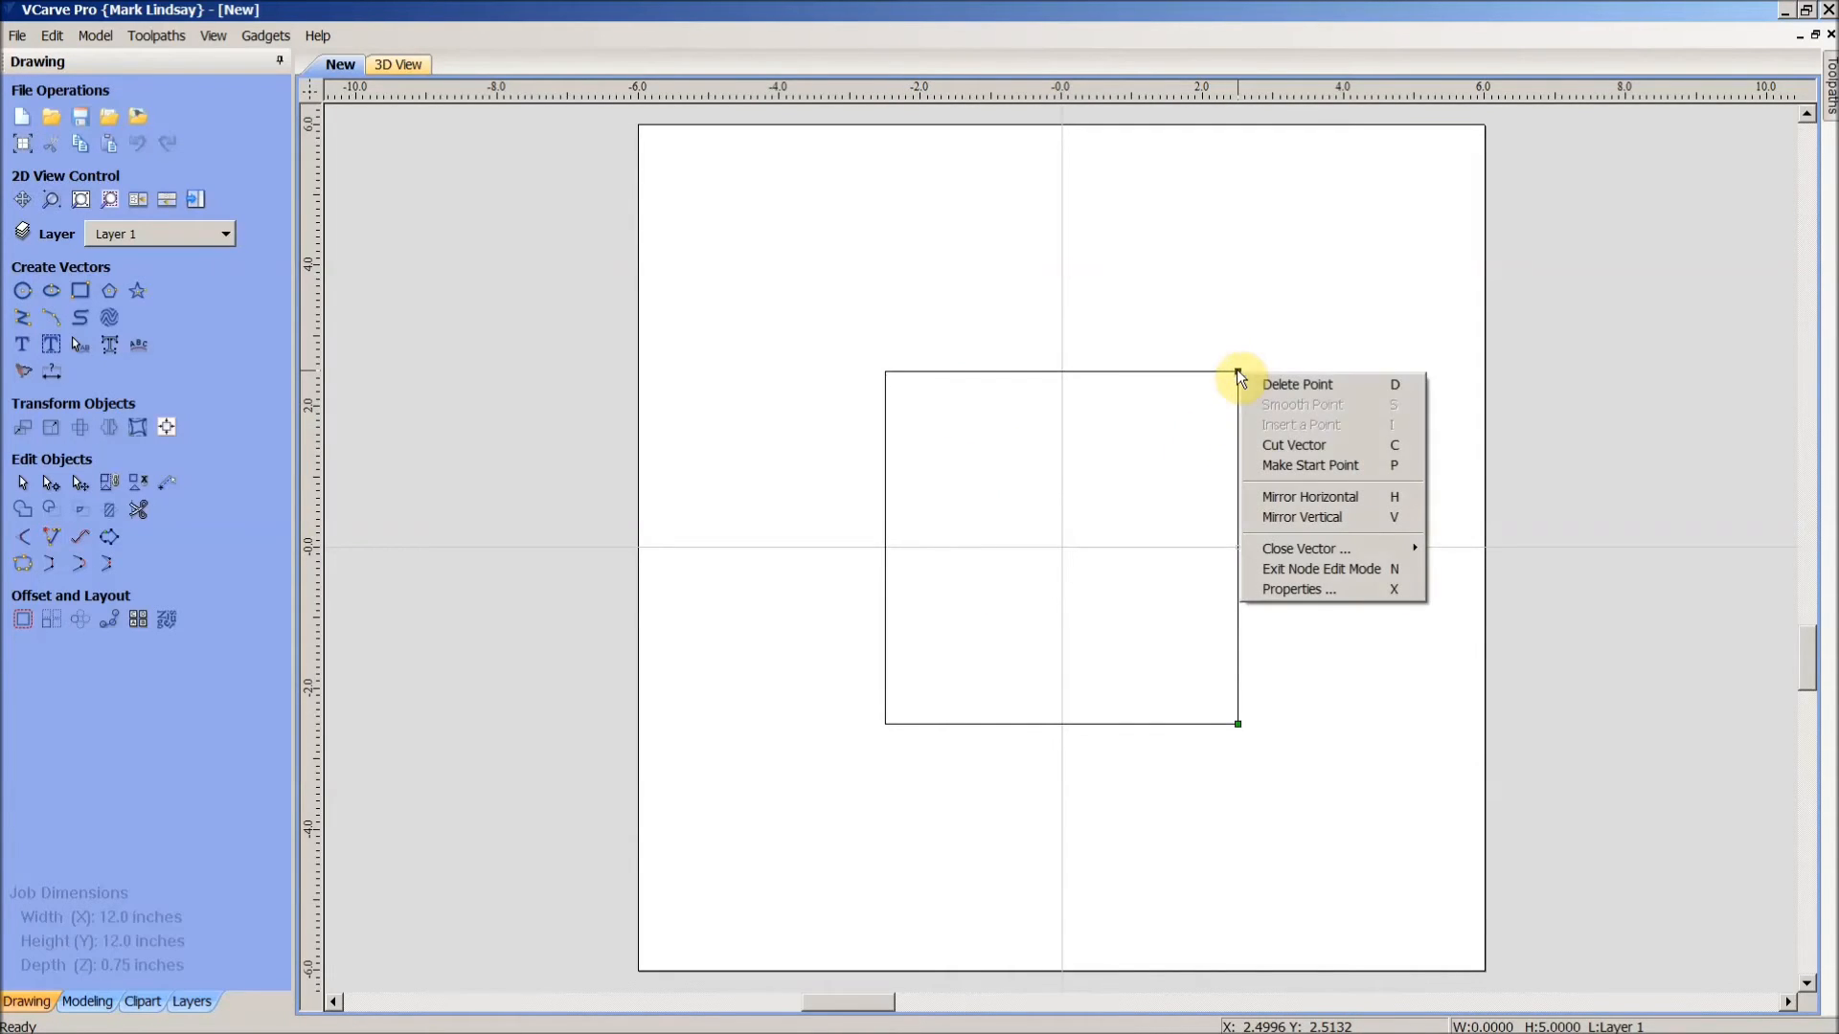
pyautogui.click(1298, 466)
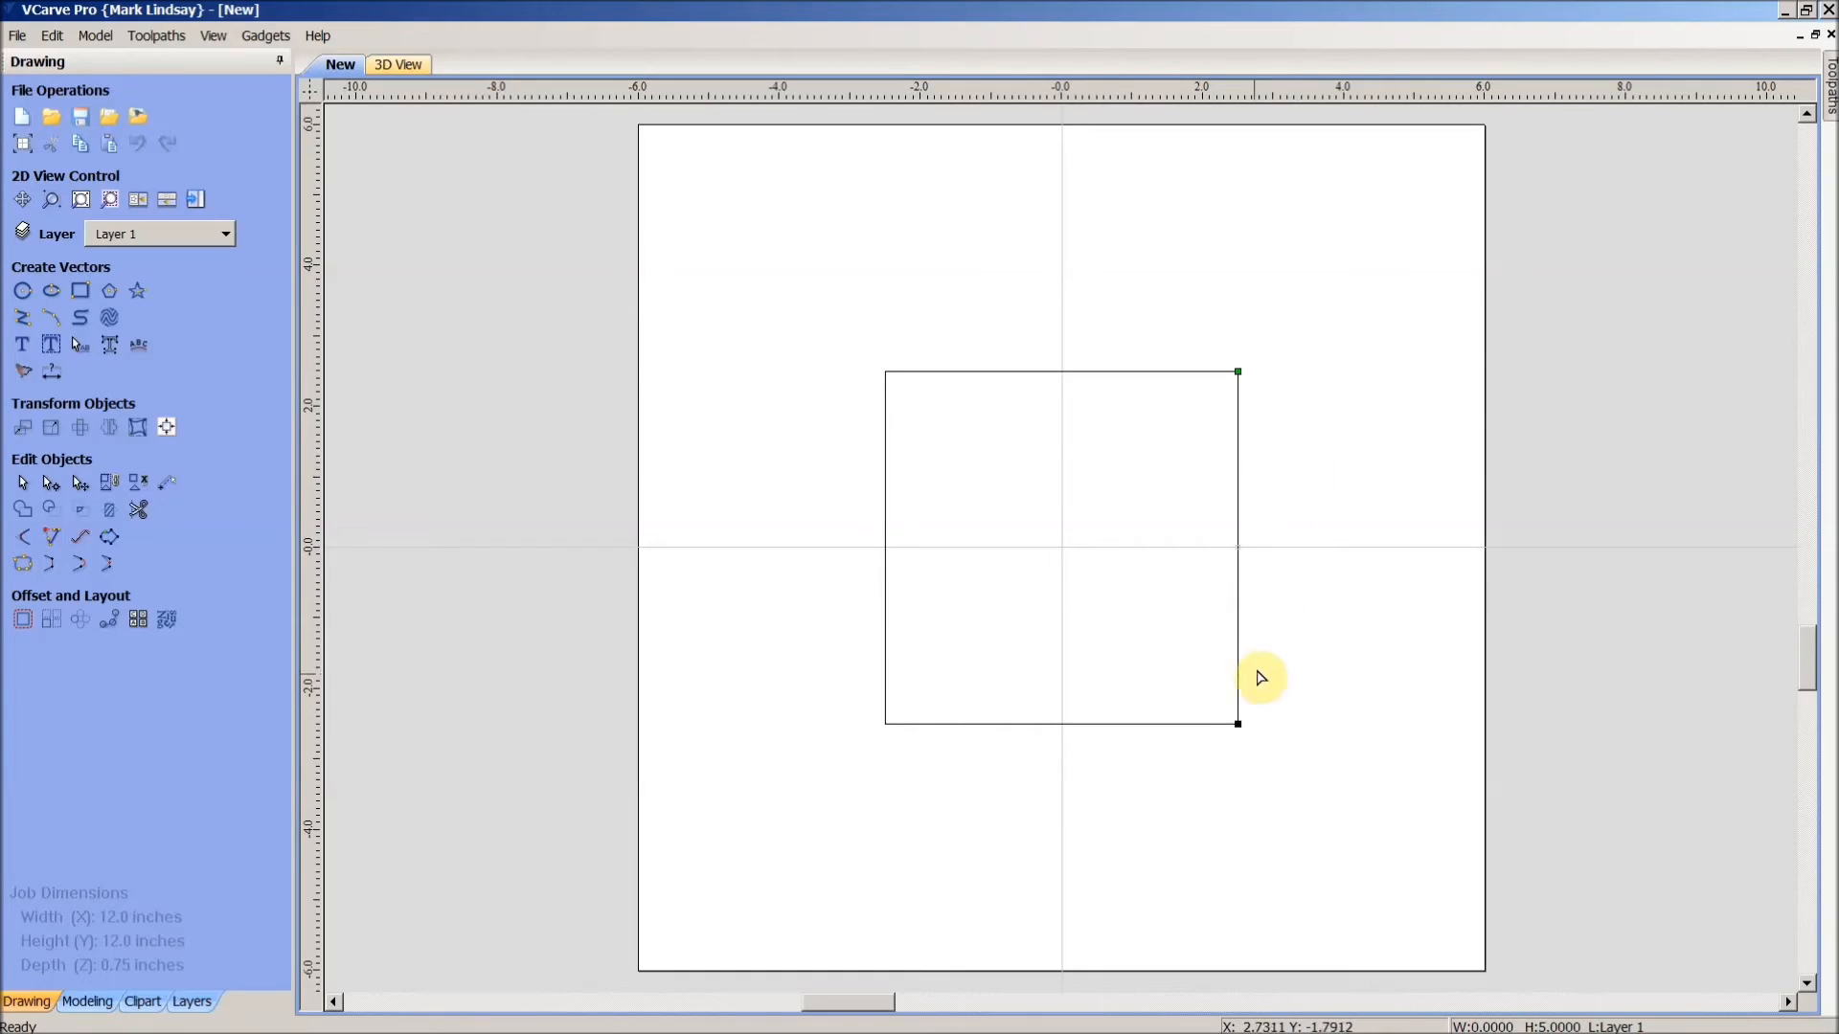
pyautogui.click(1195, 724)
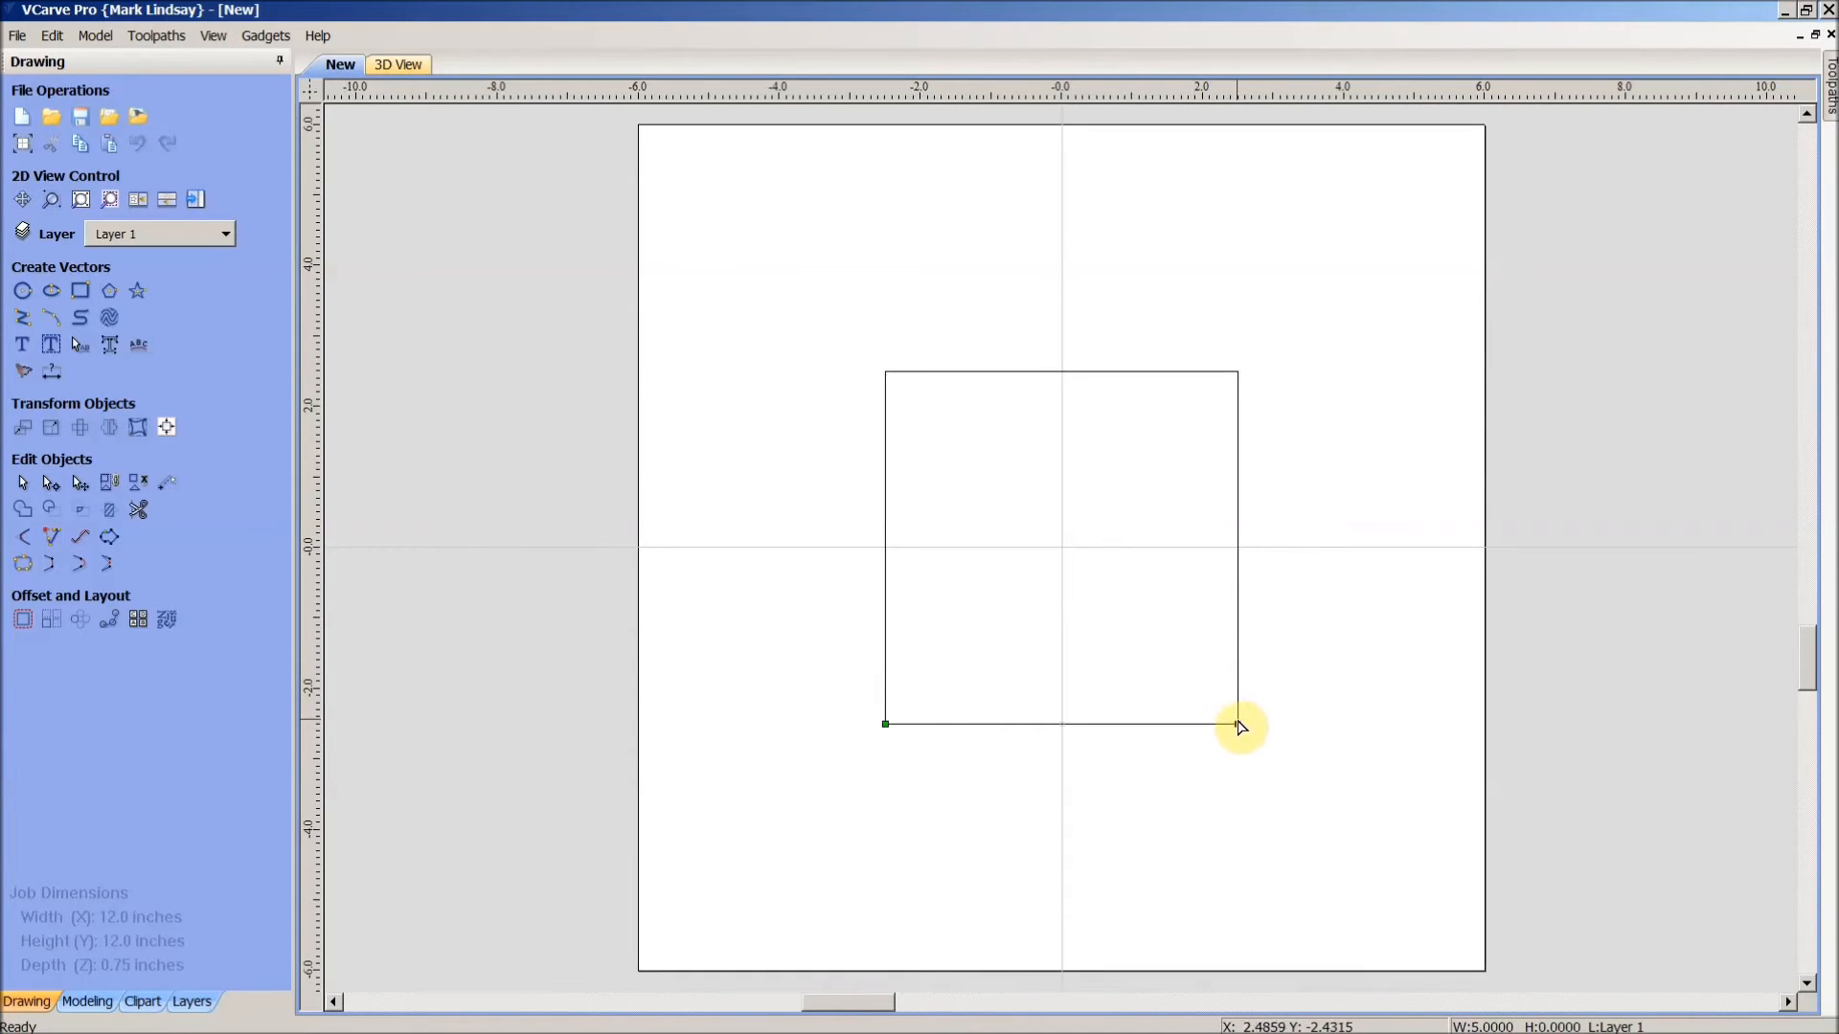
pyautogui.rightClick(1236, 725)
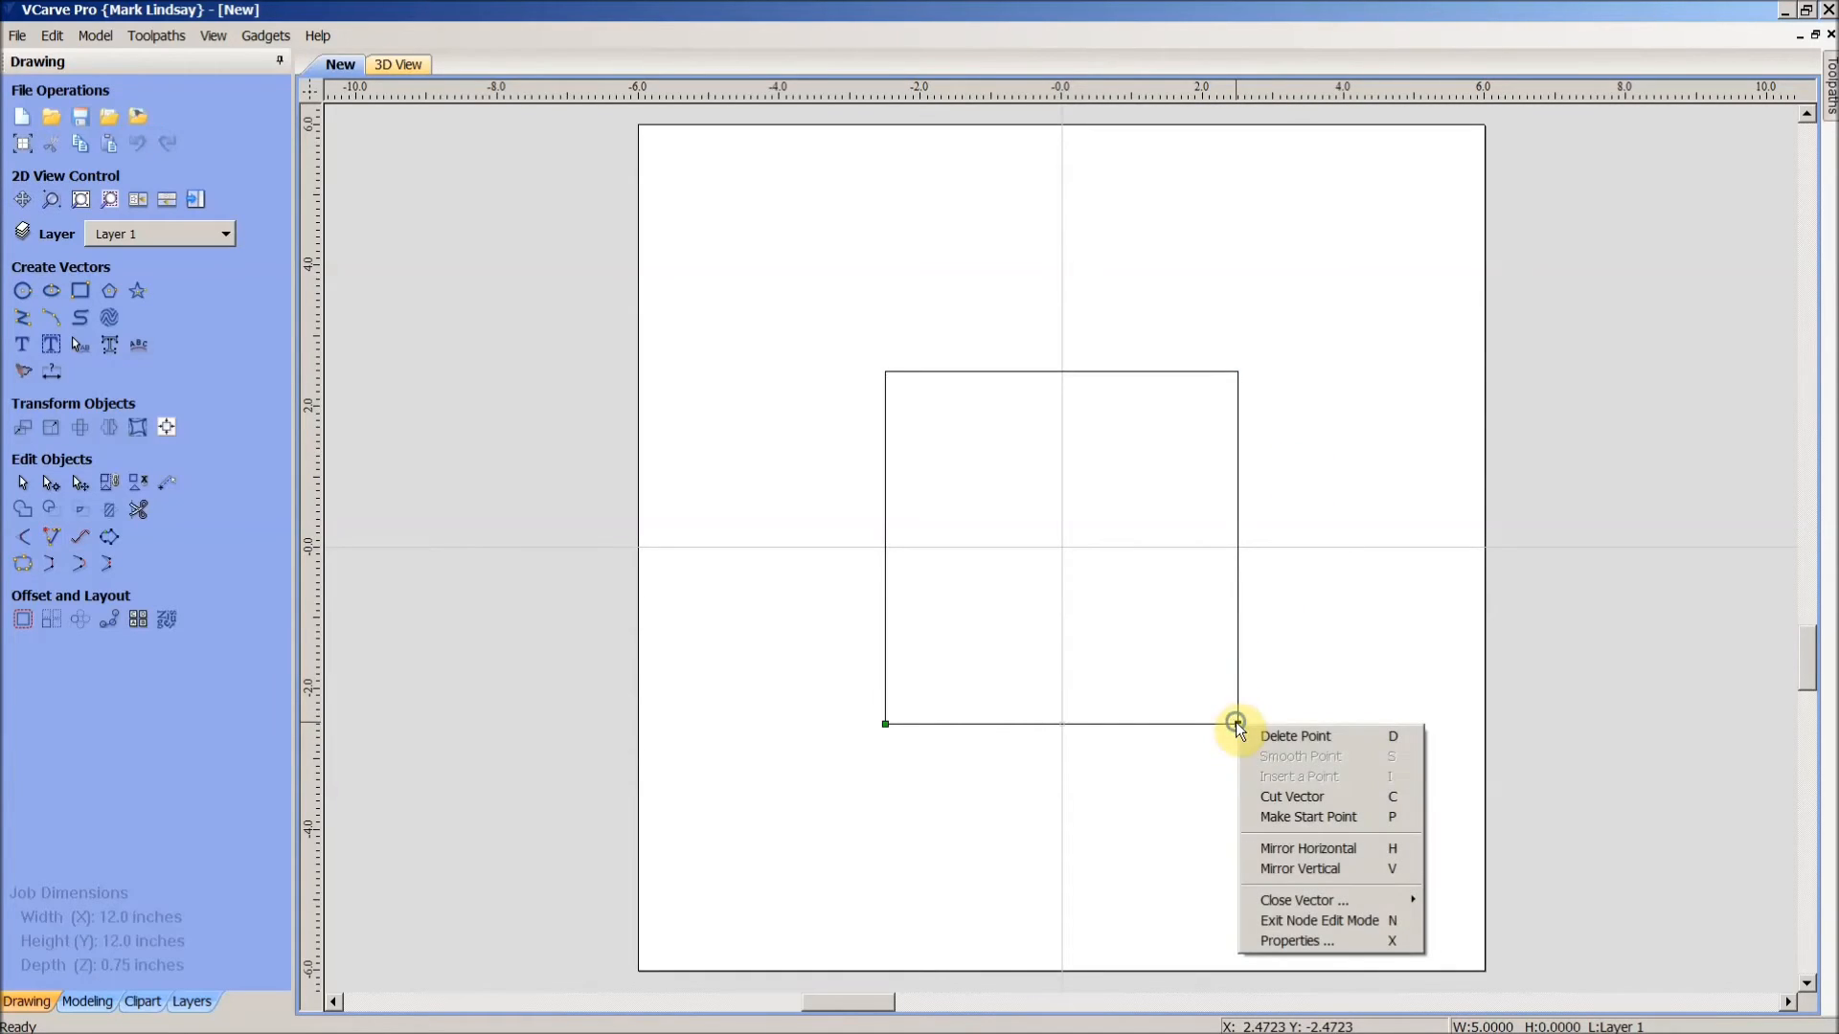
pyautogui.click(1336, 818)
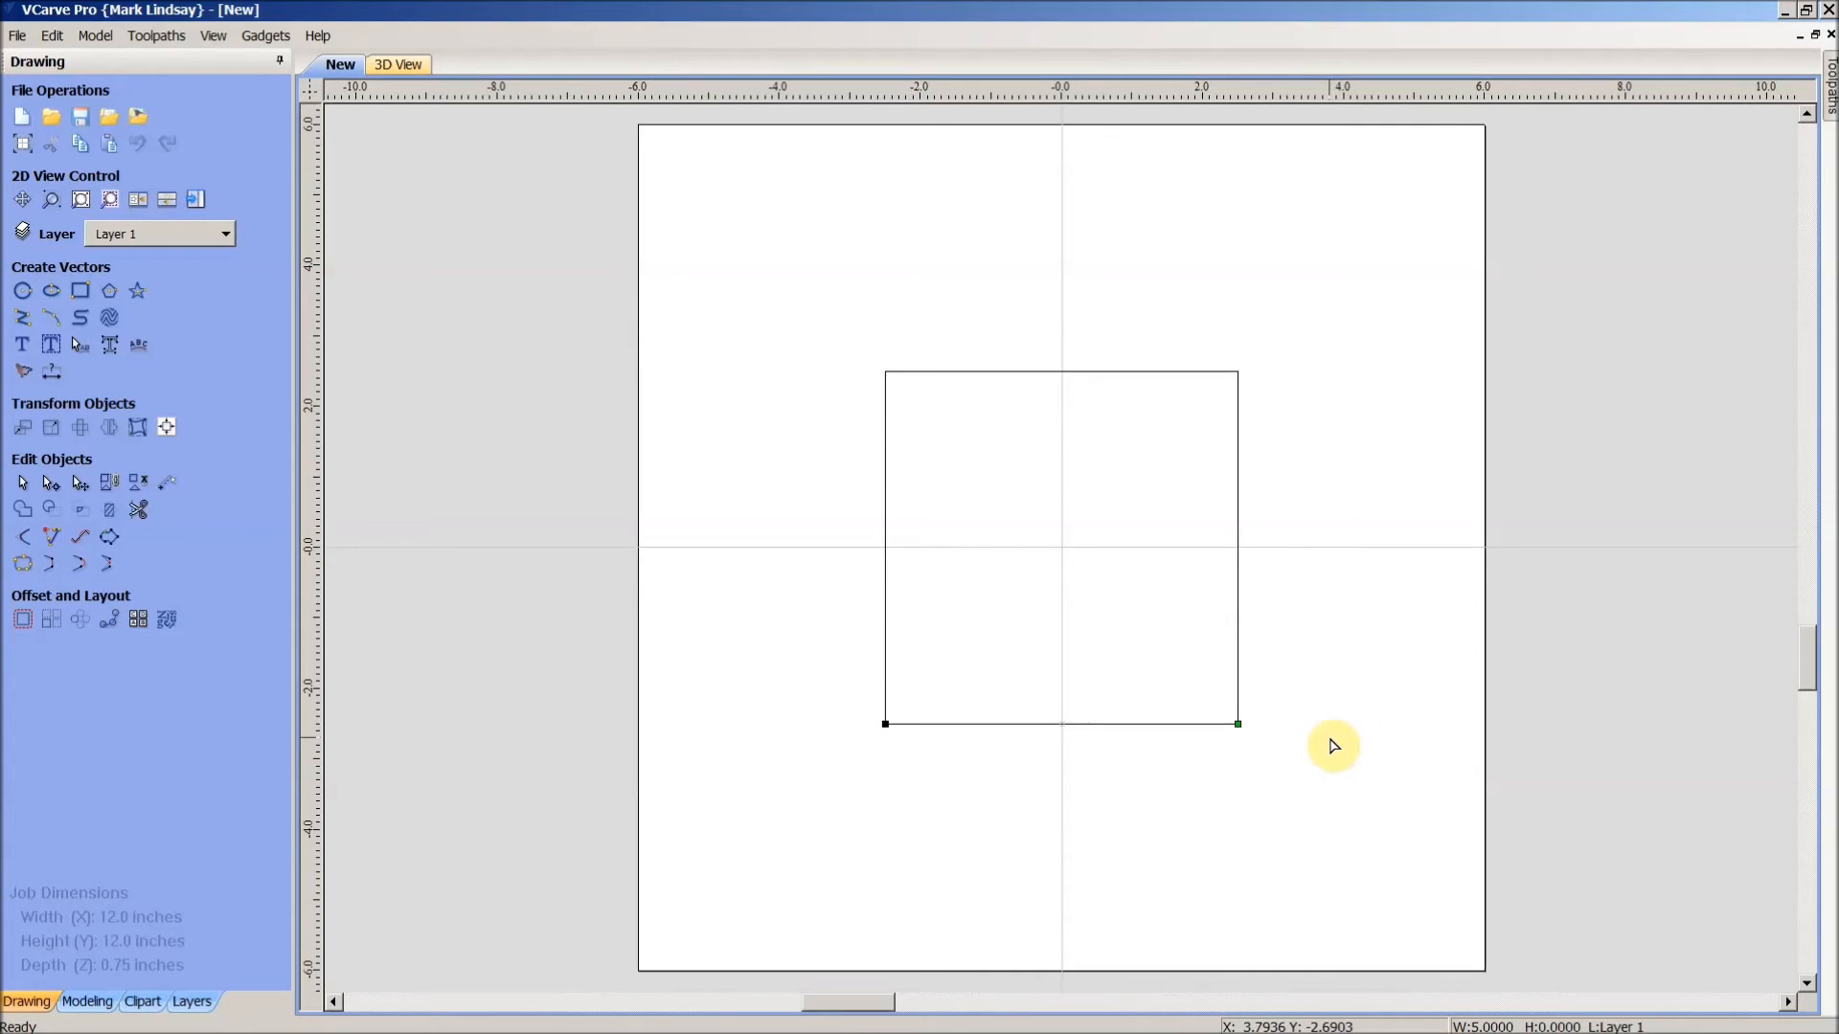
pyautogui.click(1331, 743)
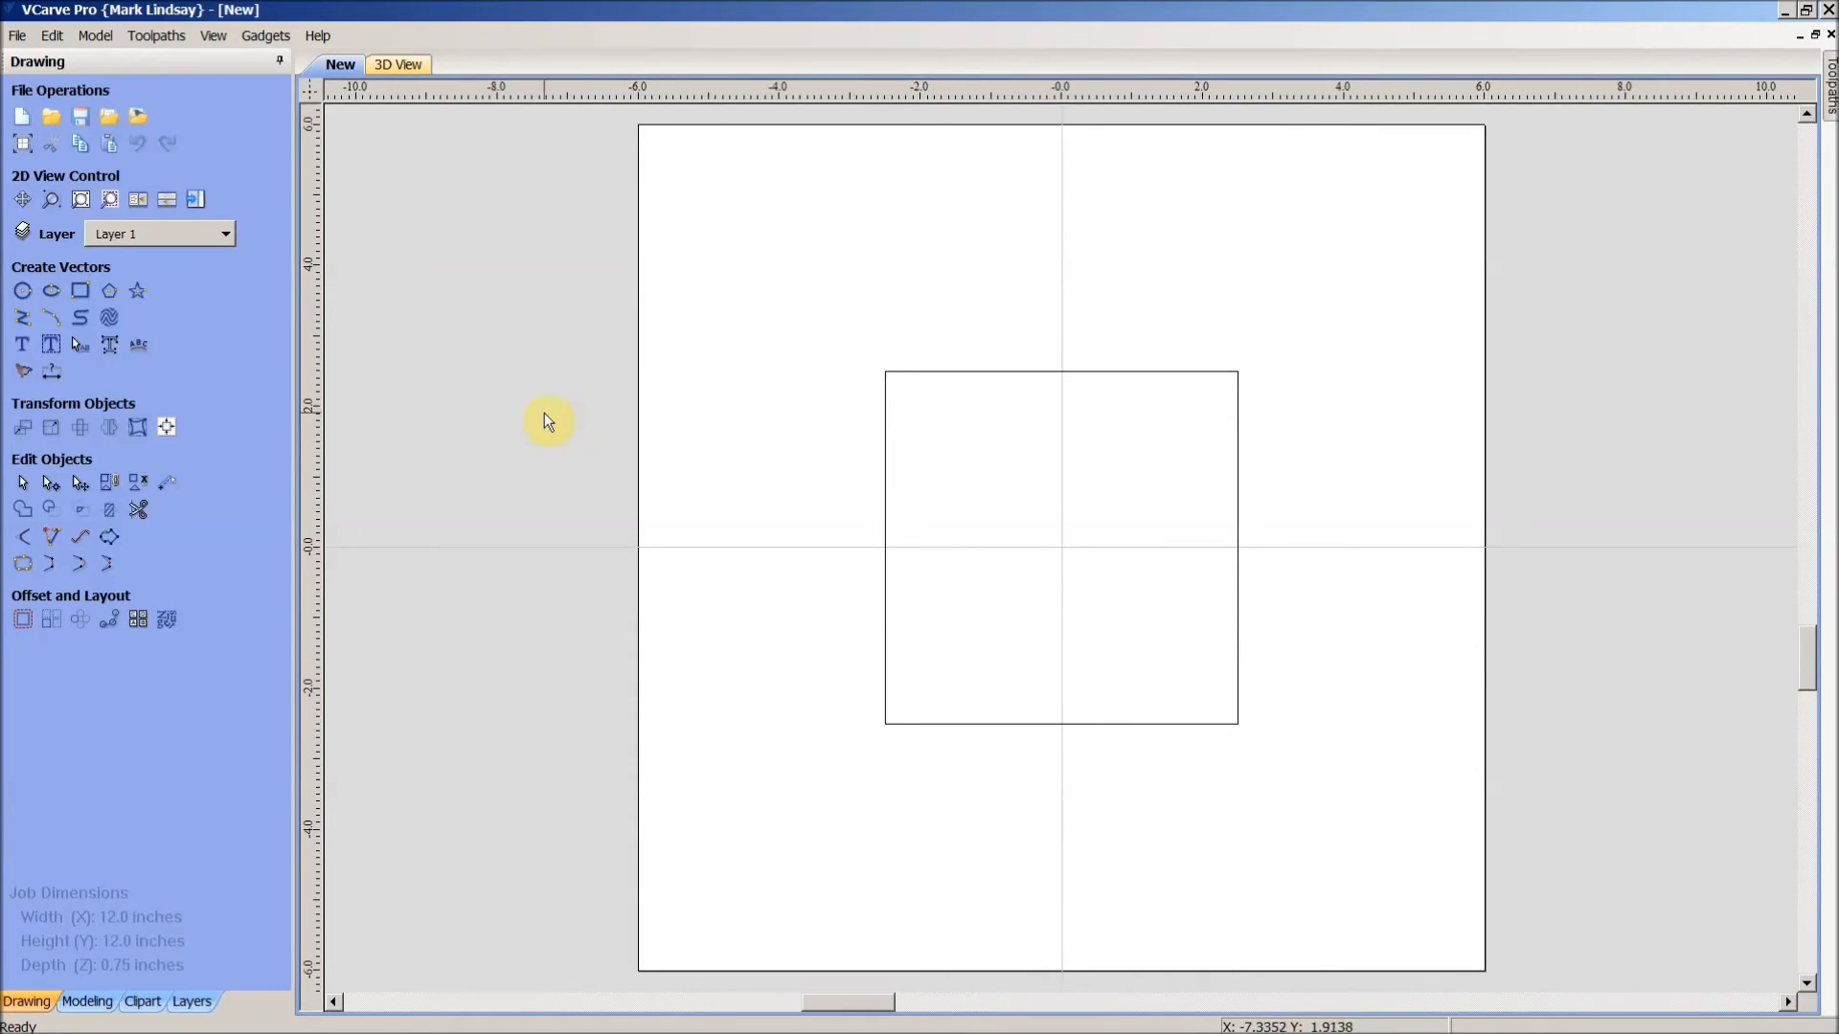
# - Add centred text 'This / Is / Sample / Text' on four lines, Times New Roman, 0.75 in high
pyautogui.click(22, 348)
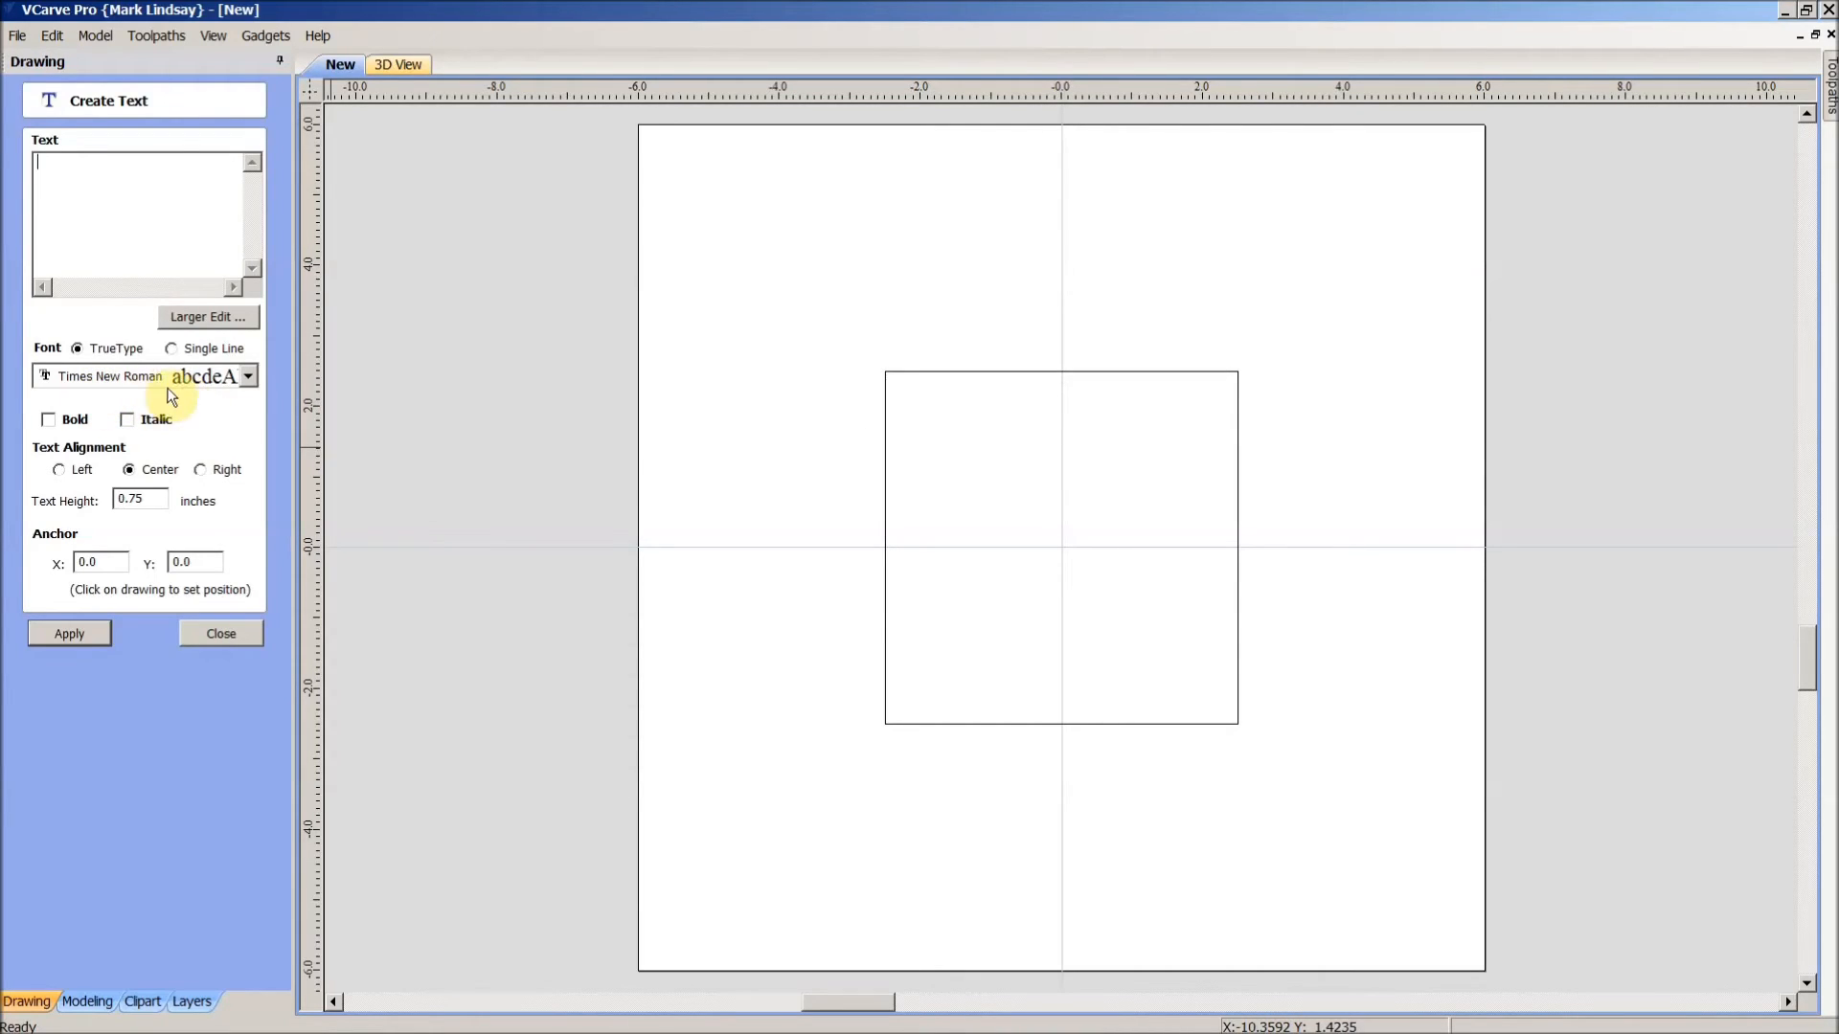
pyautogui.click(119, 186)
pyautogui.write('T')
pyautogui.write('am')
pyautogui.write('xt')
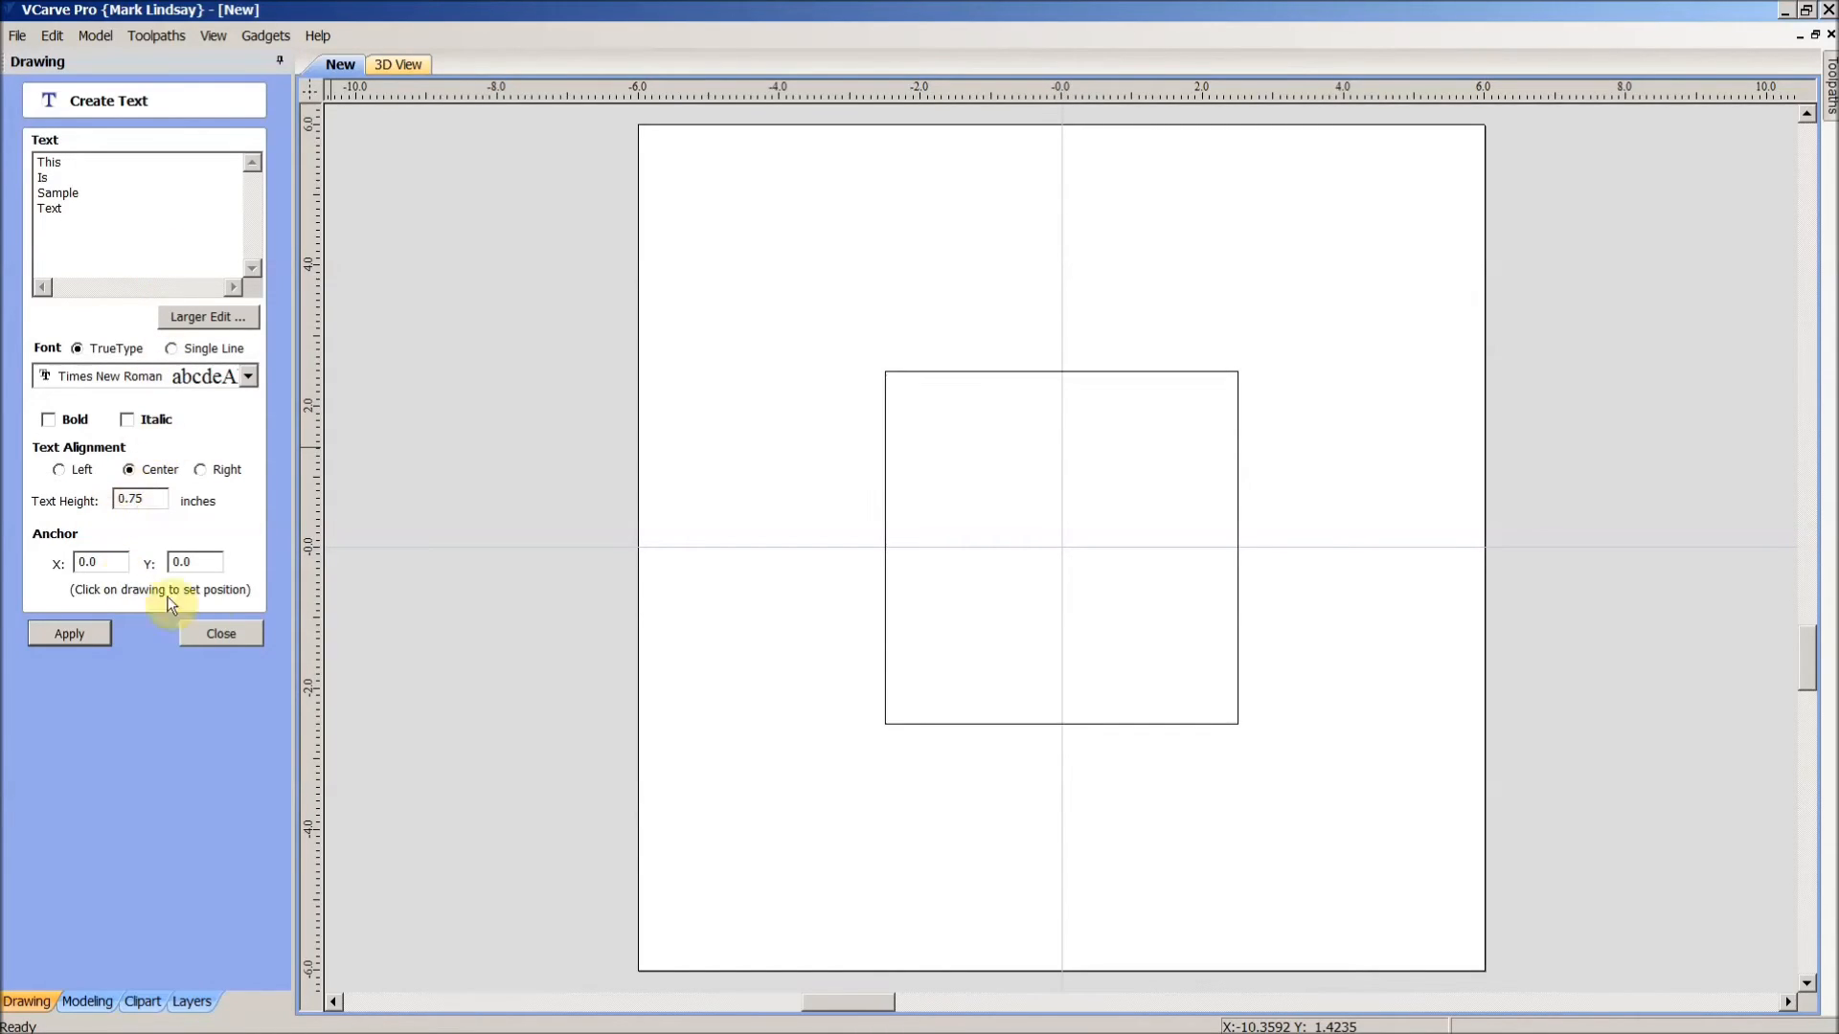
pyautogui.click(80, 635)
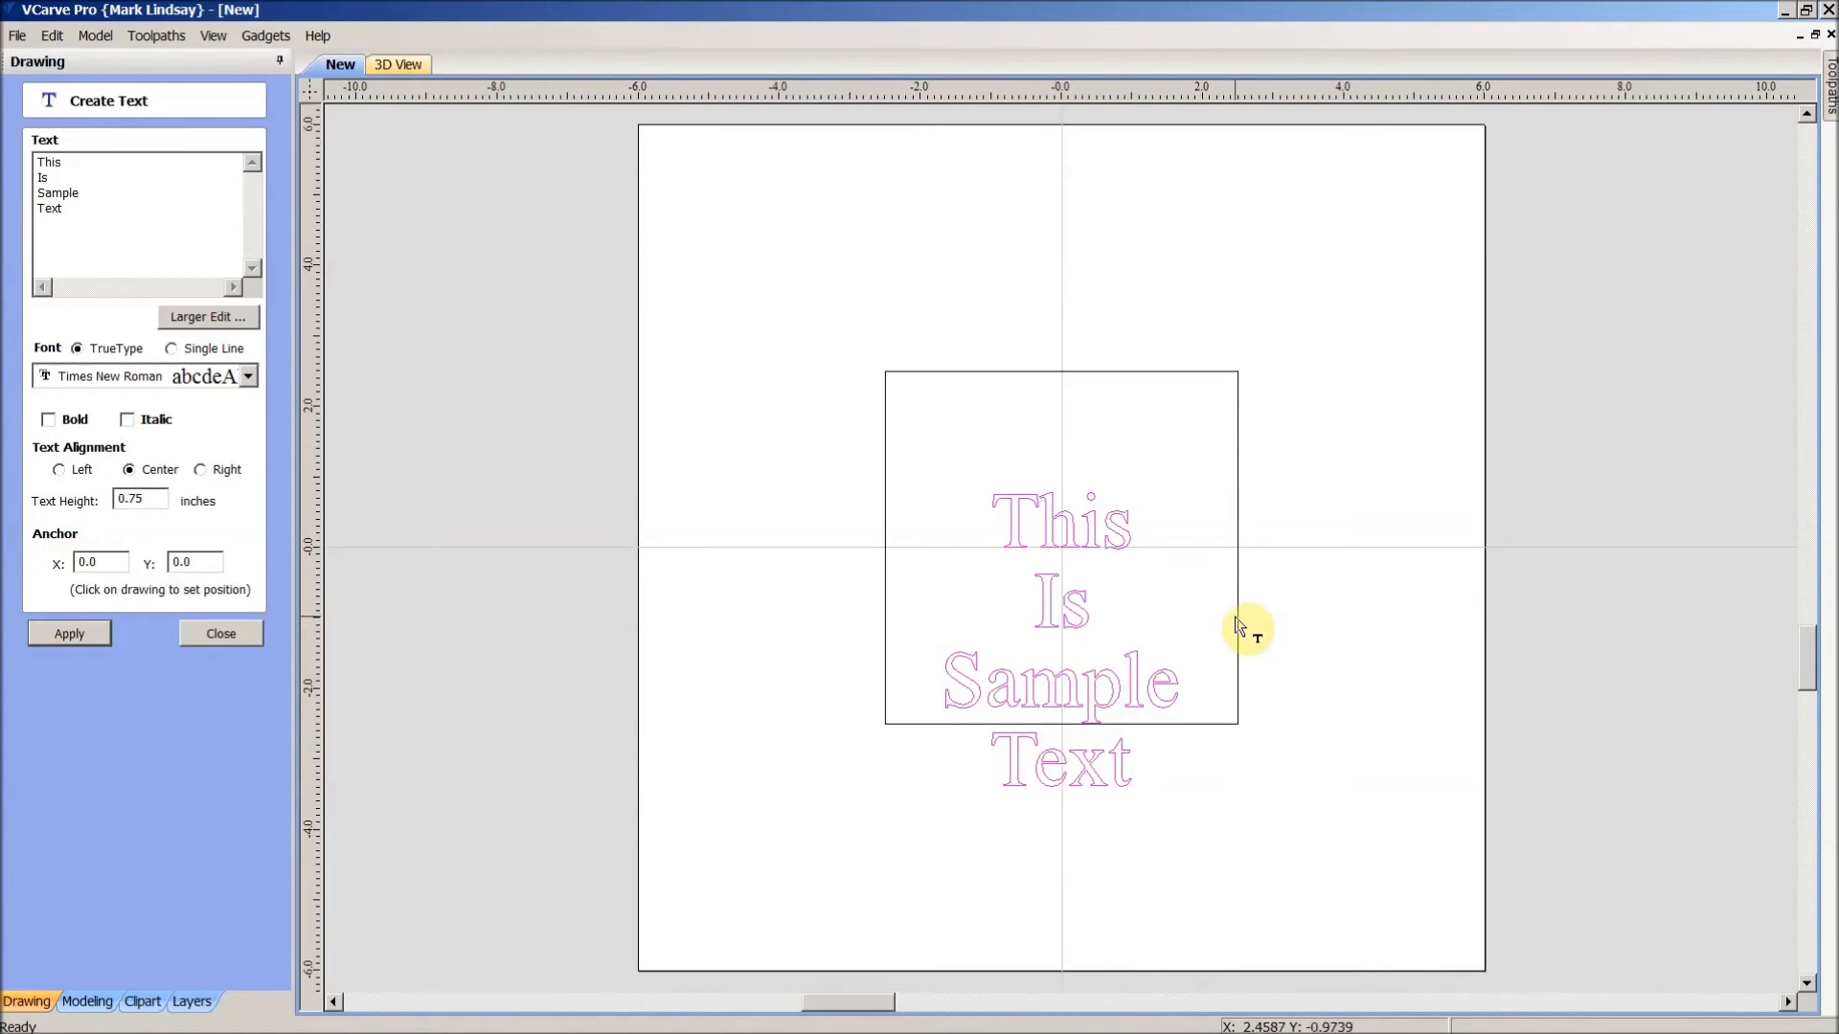
pyautogui.click(218, 634)
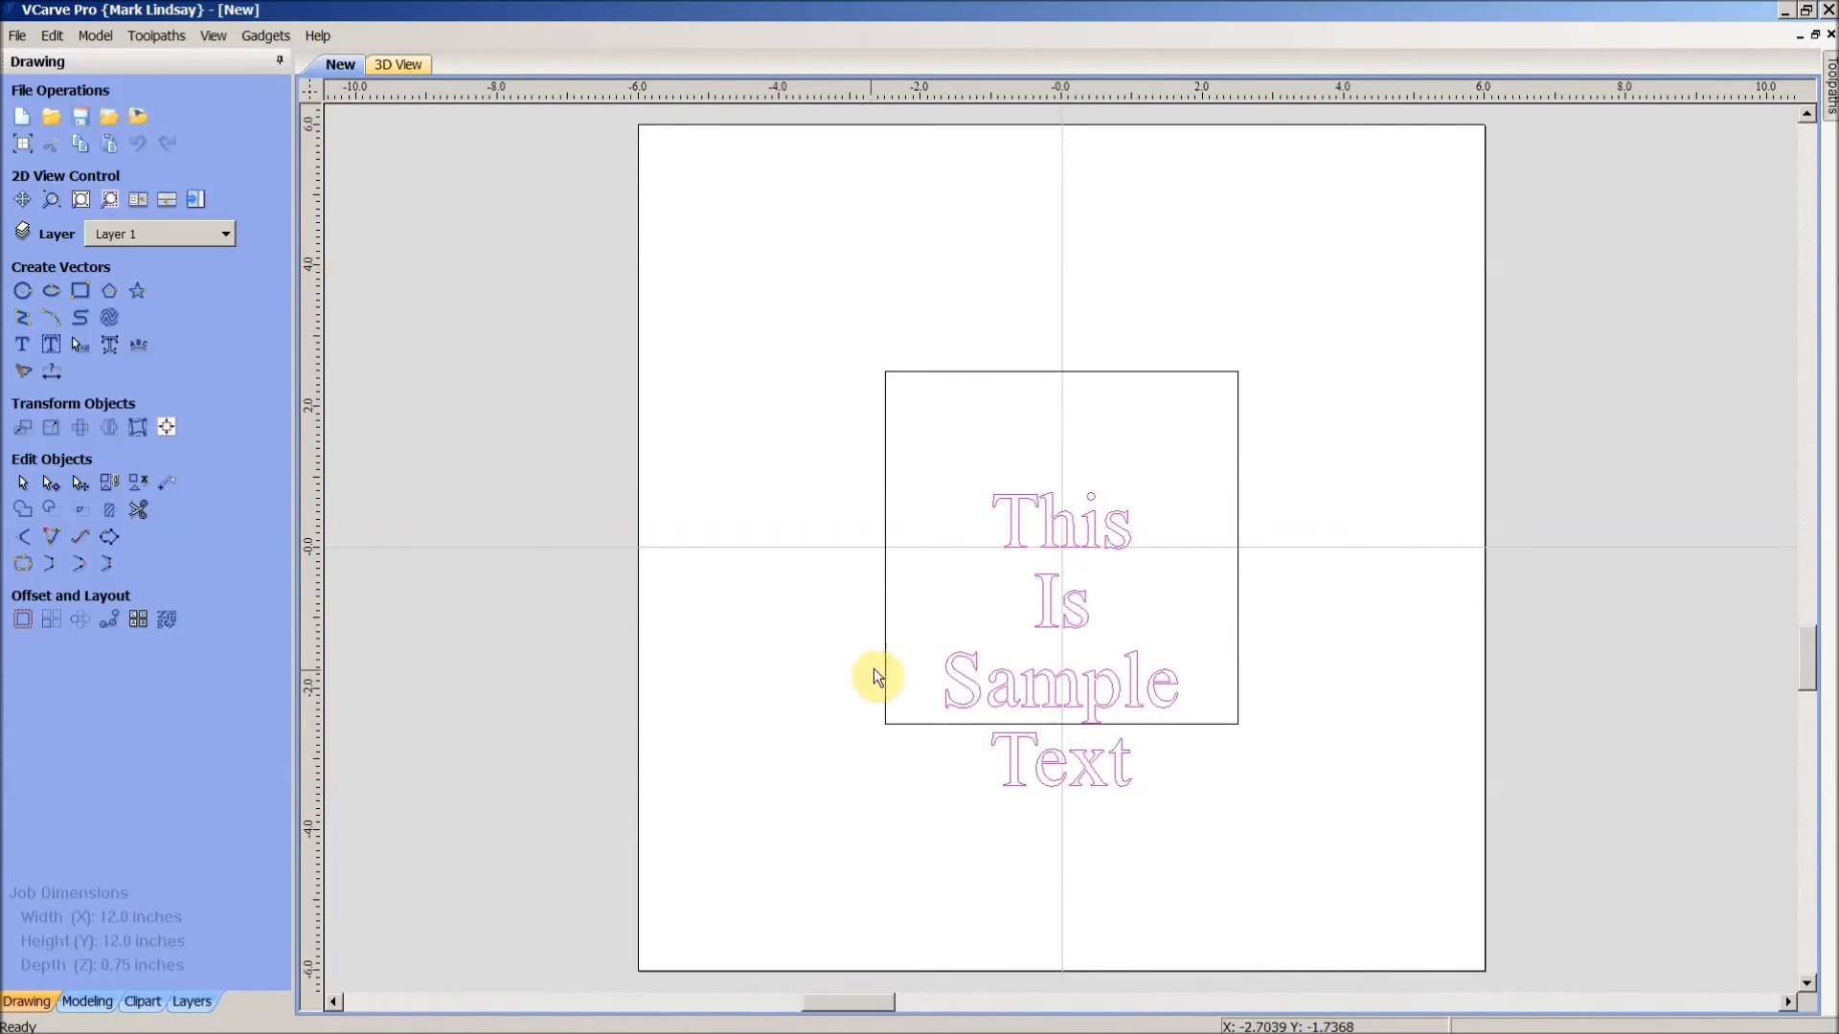
pyautogui.click(1058, 637)
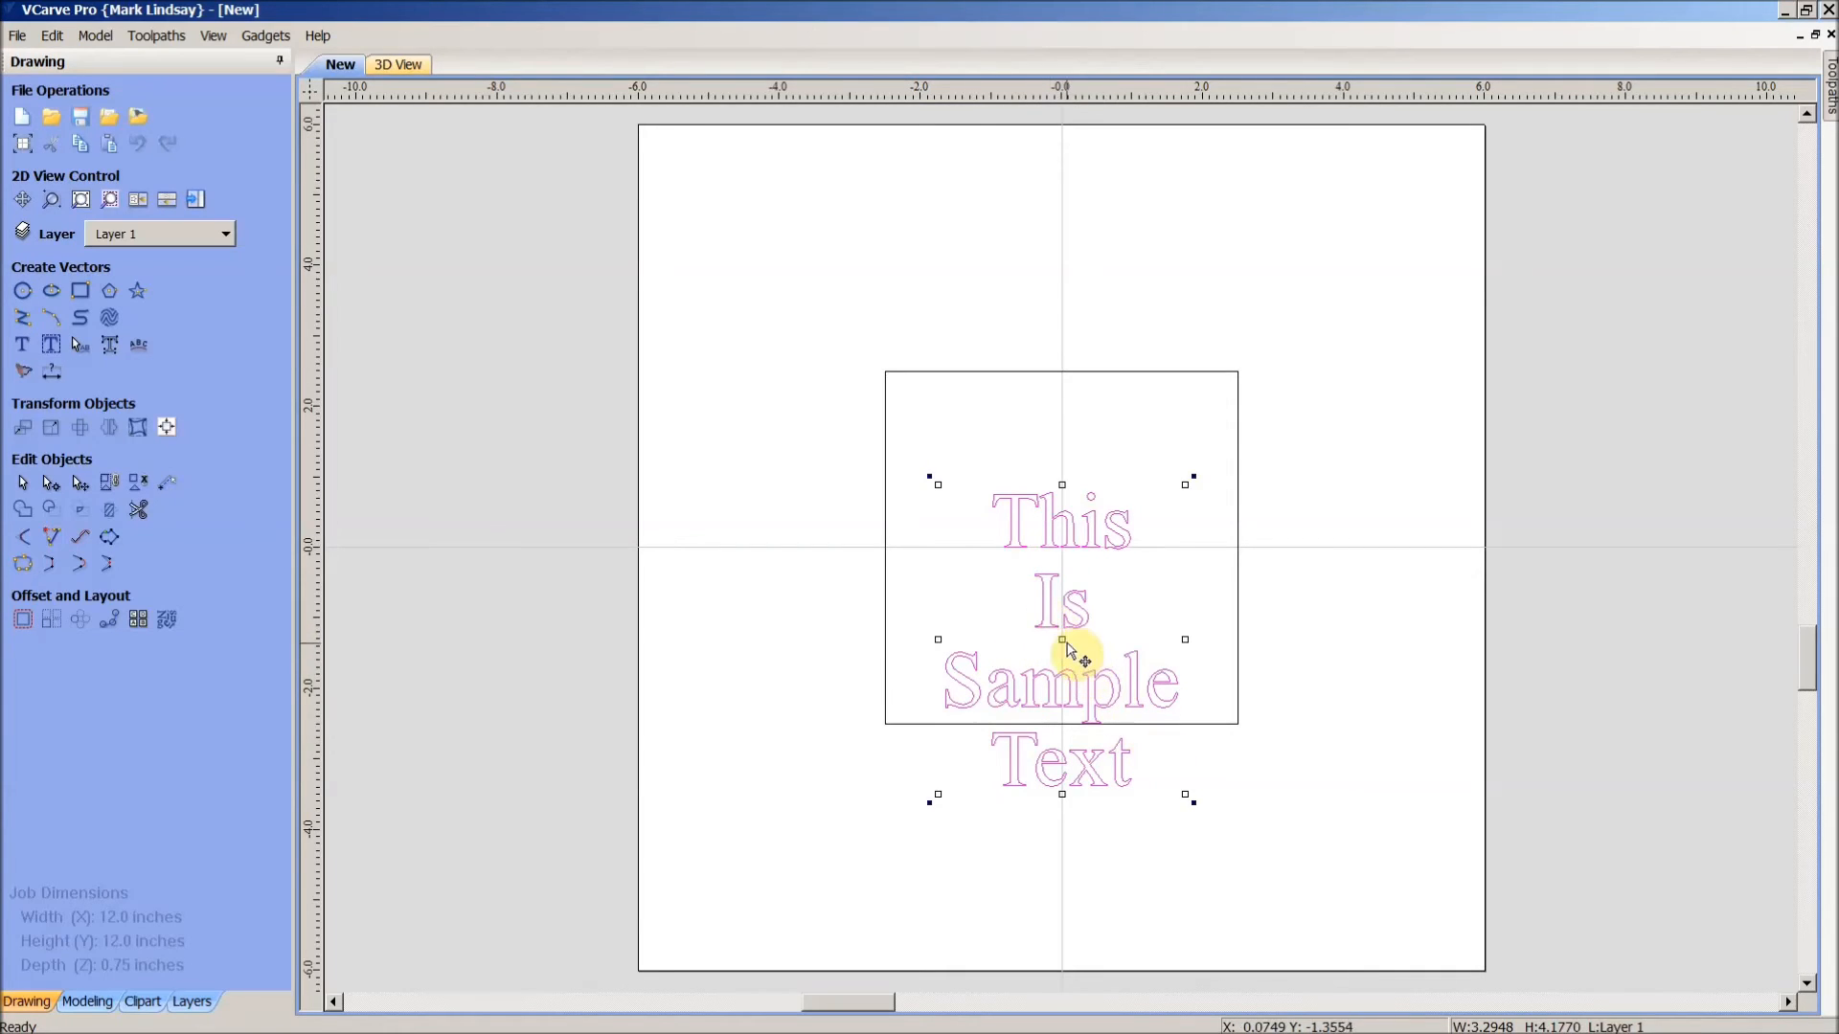
pyautogui.moveTo(1064, 636); pyautogui.dragTo(1364, 799)
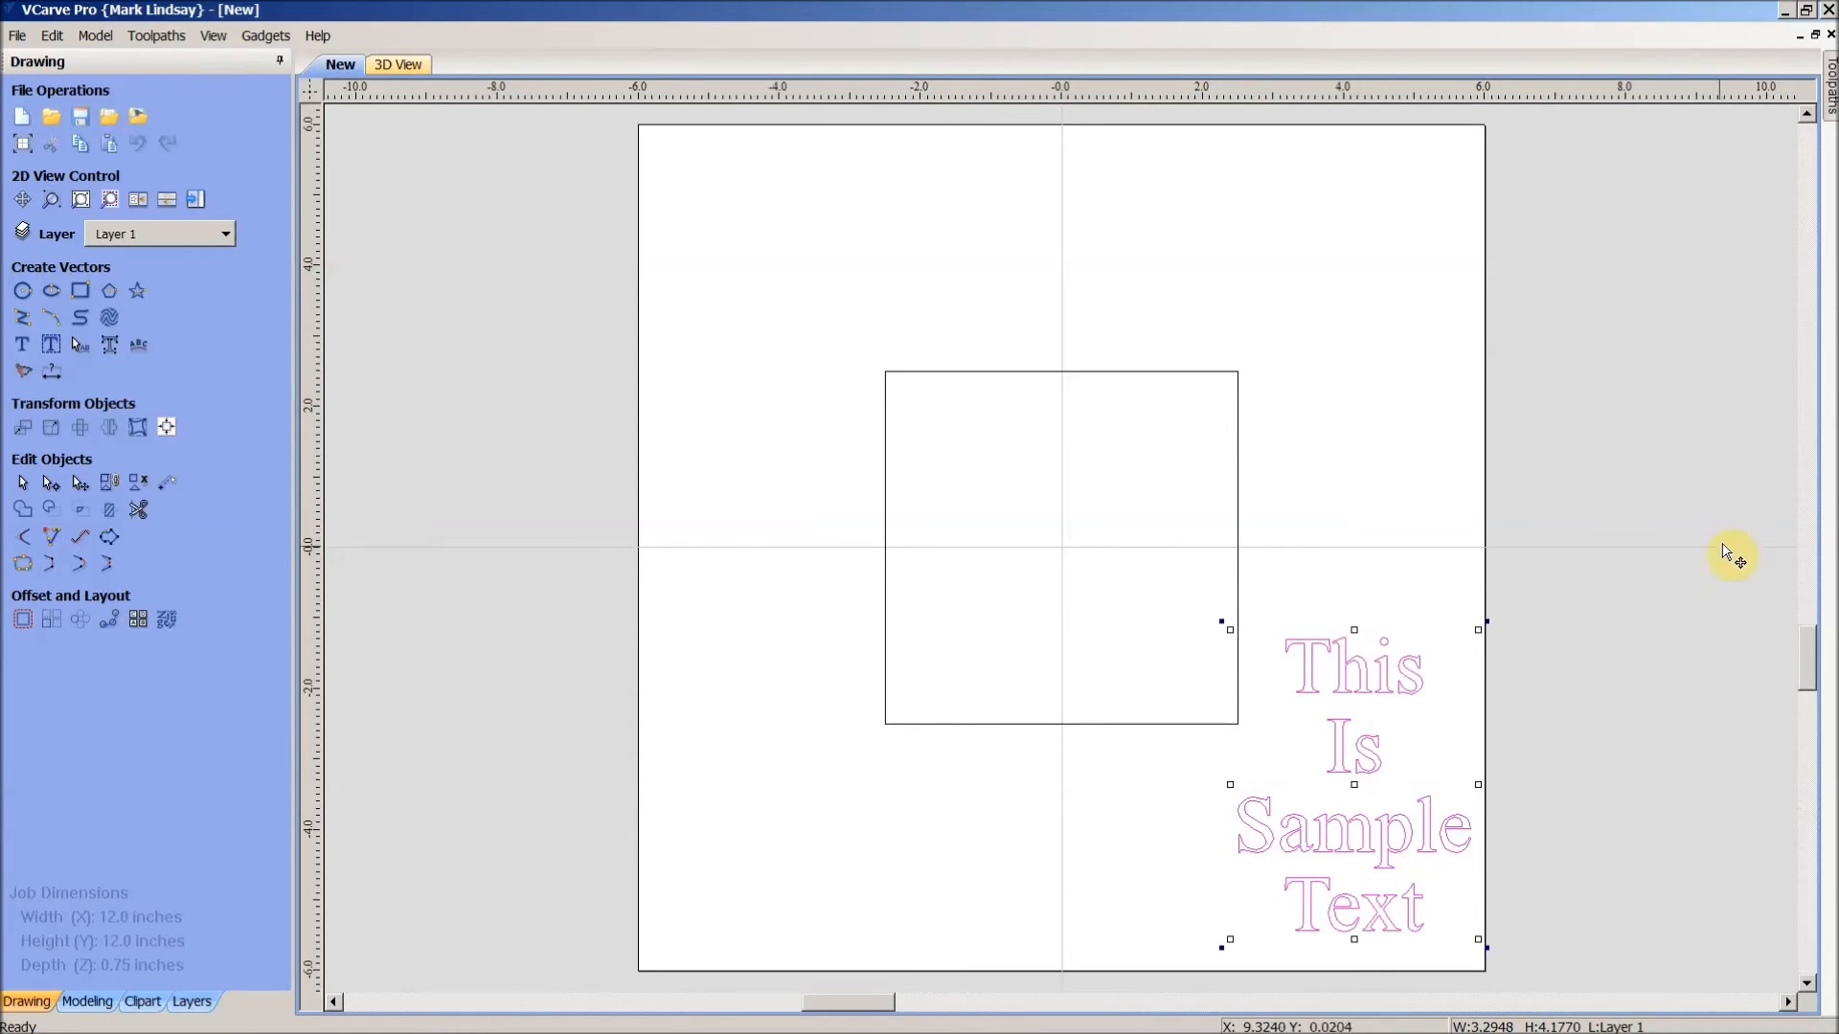
pyautogui.click(1730, 538)
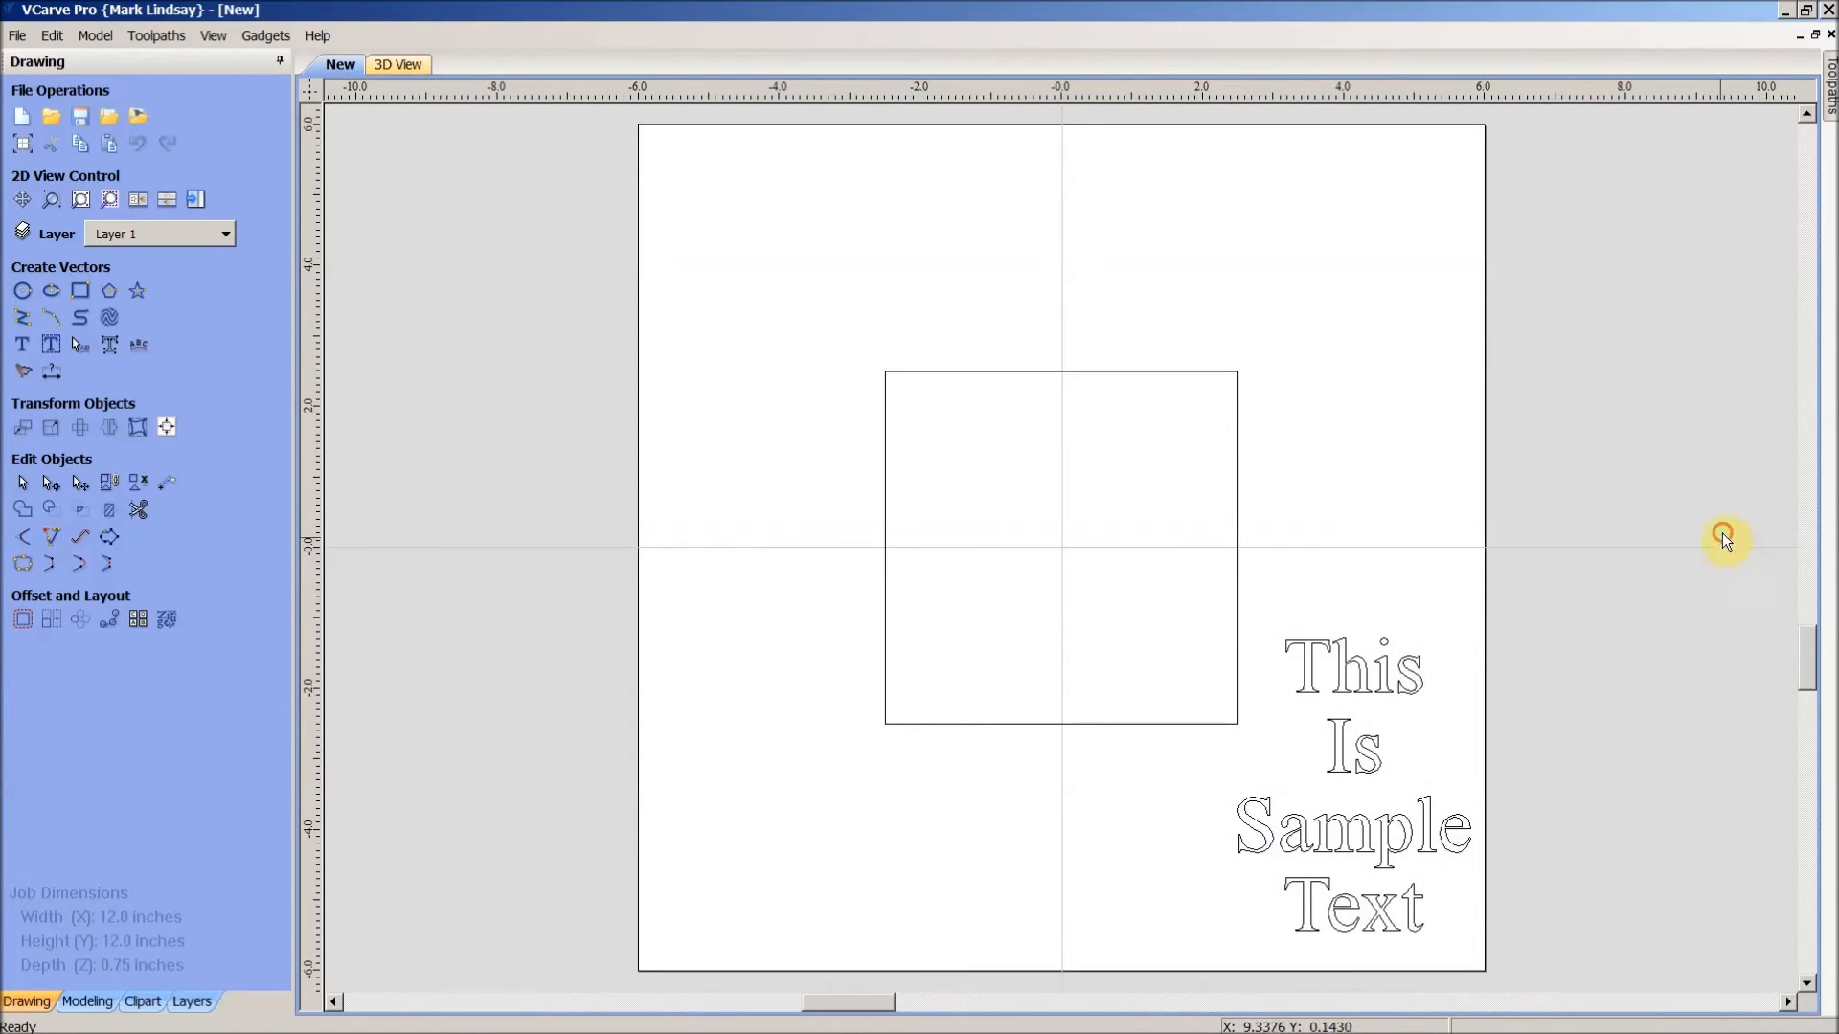
pyautogui.click(1338, 693)
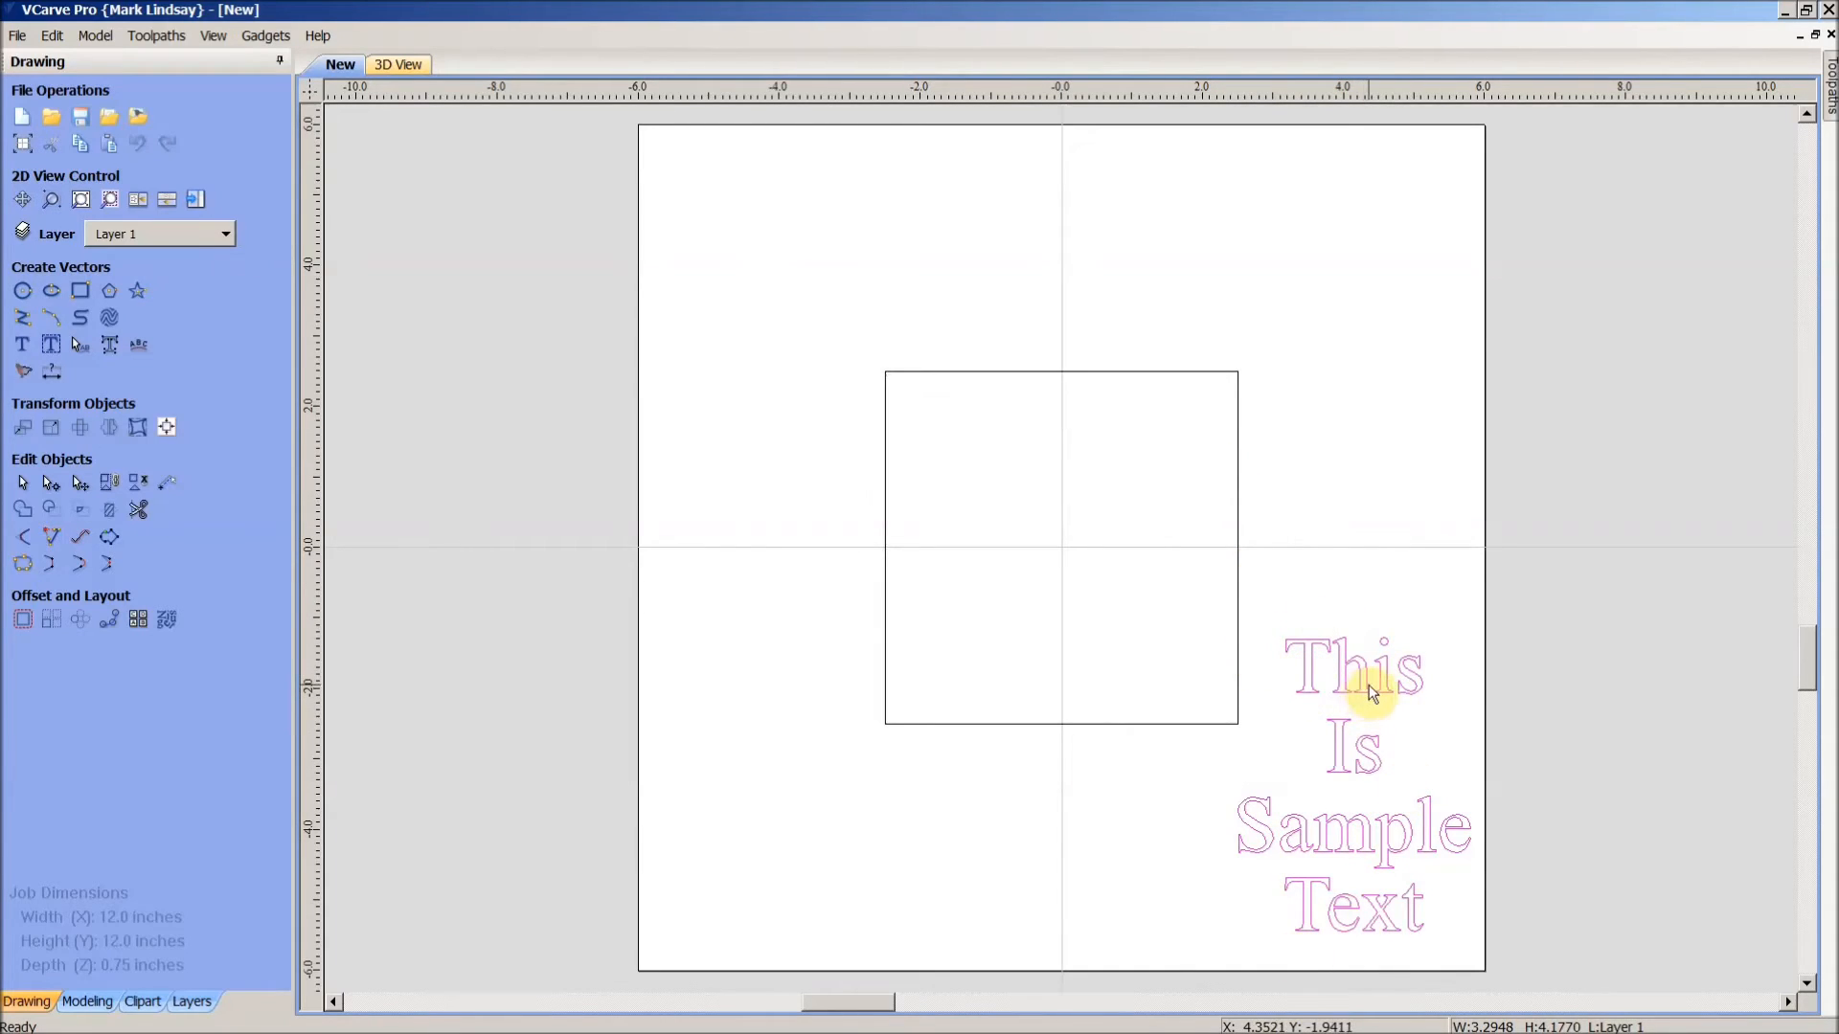
pyautogui.rightClick(1368, 695)
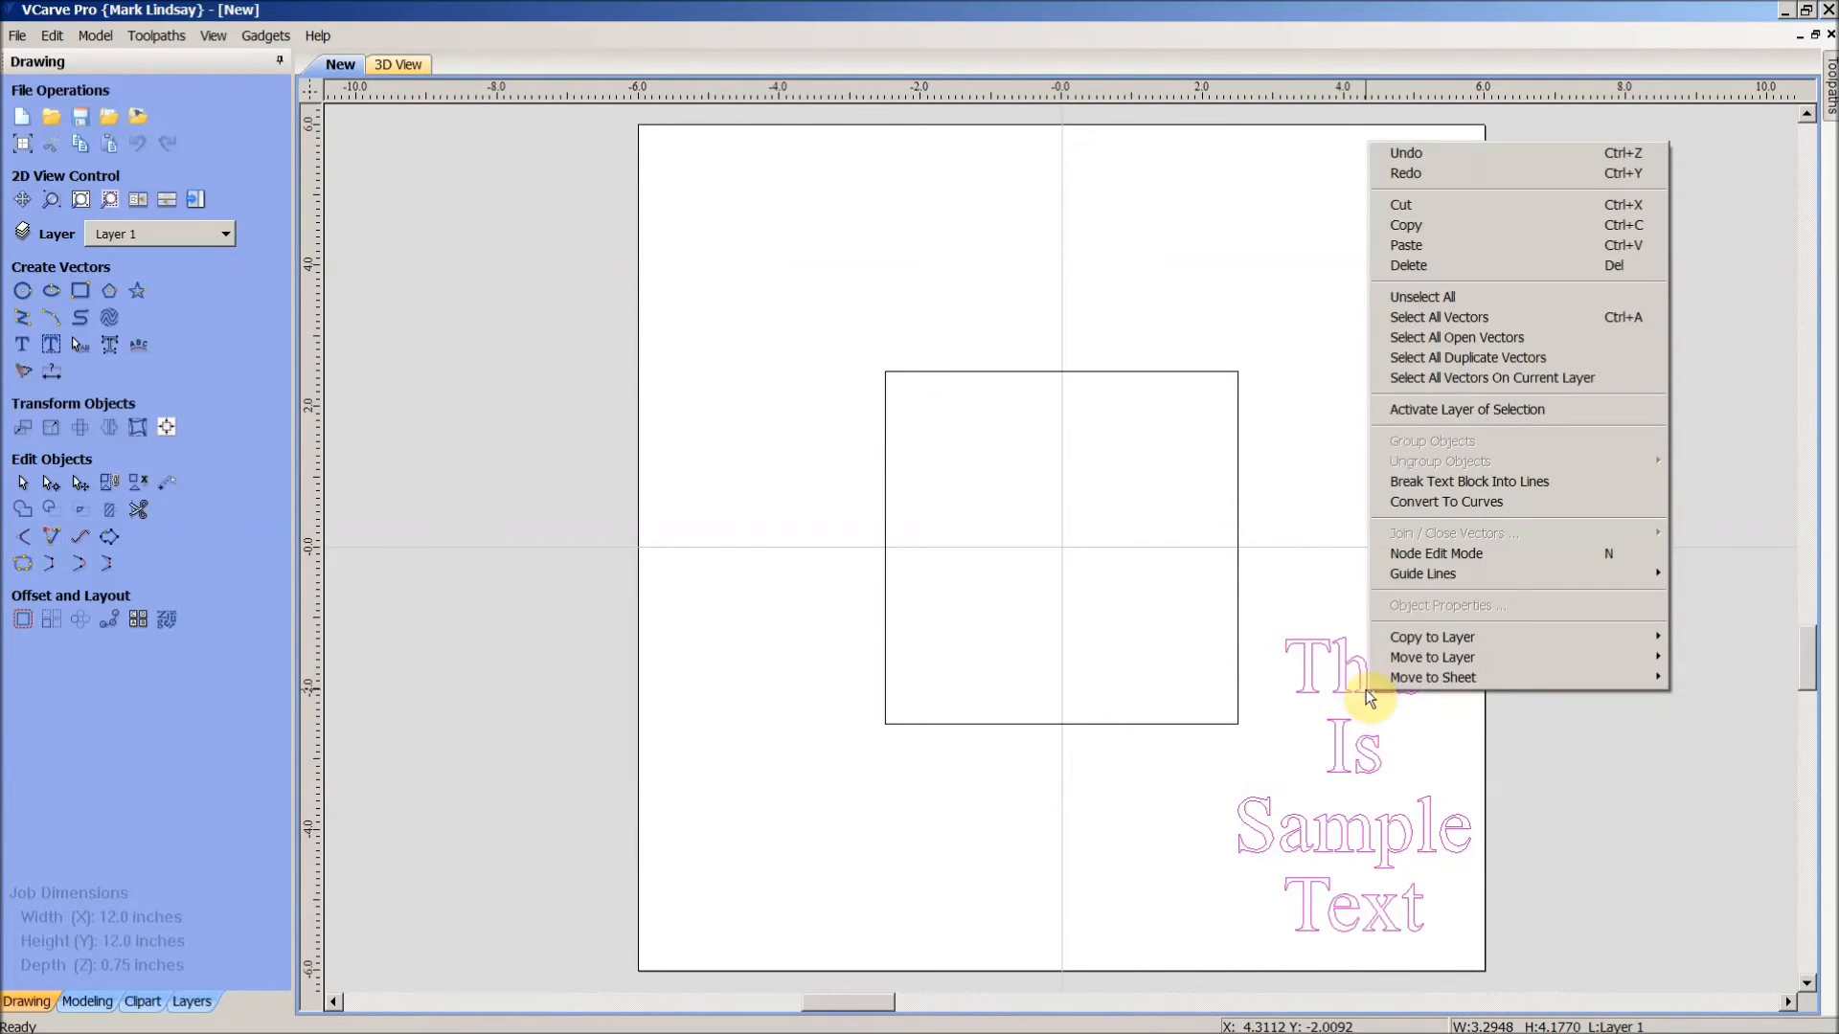
pyautogui.click(1597, 484)
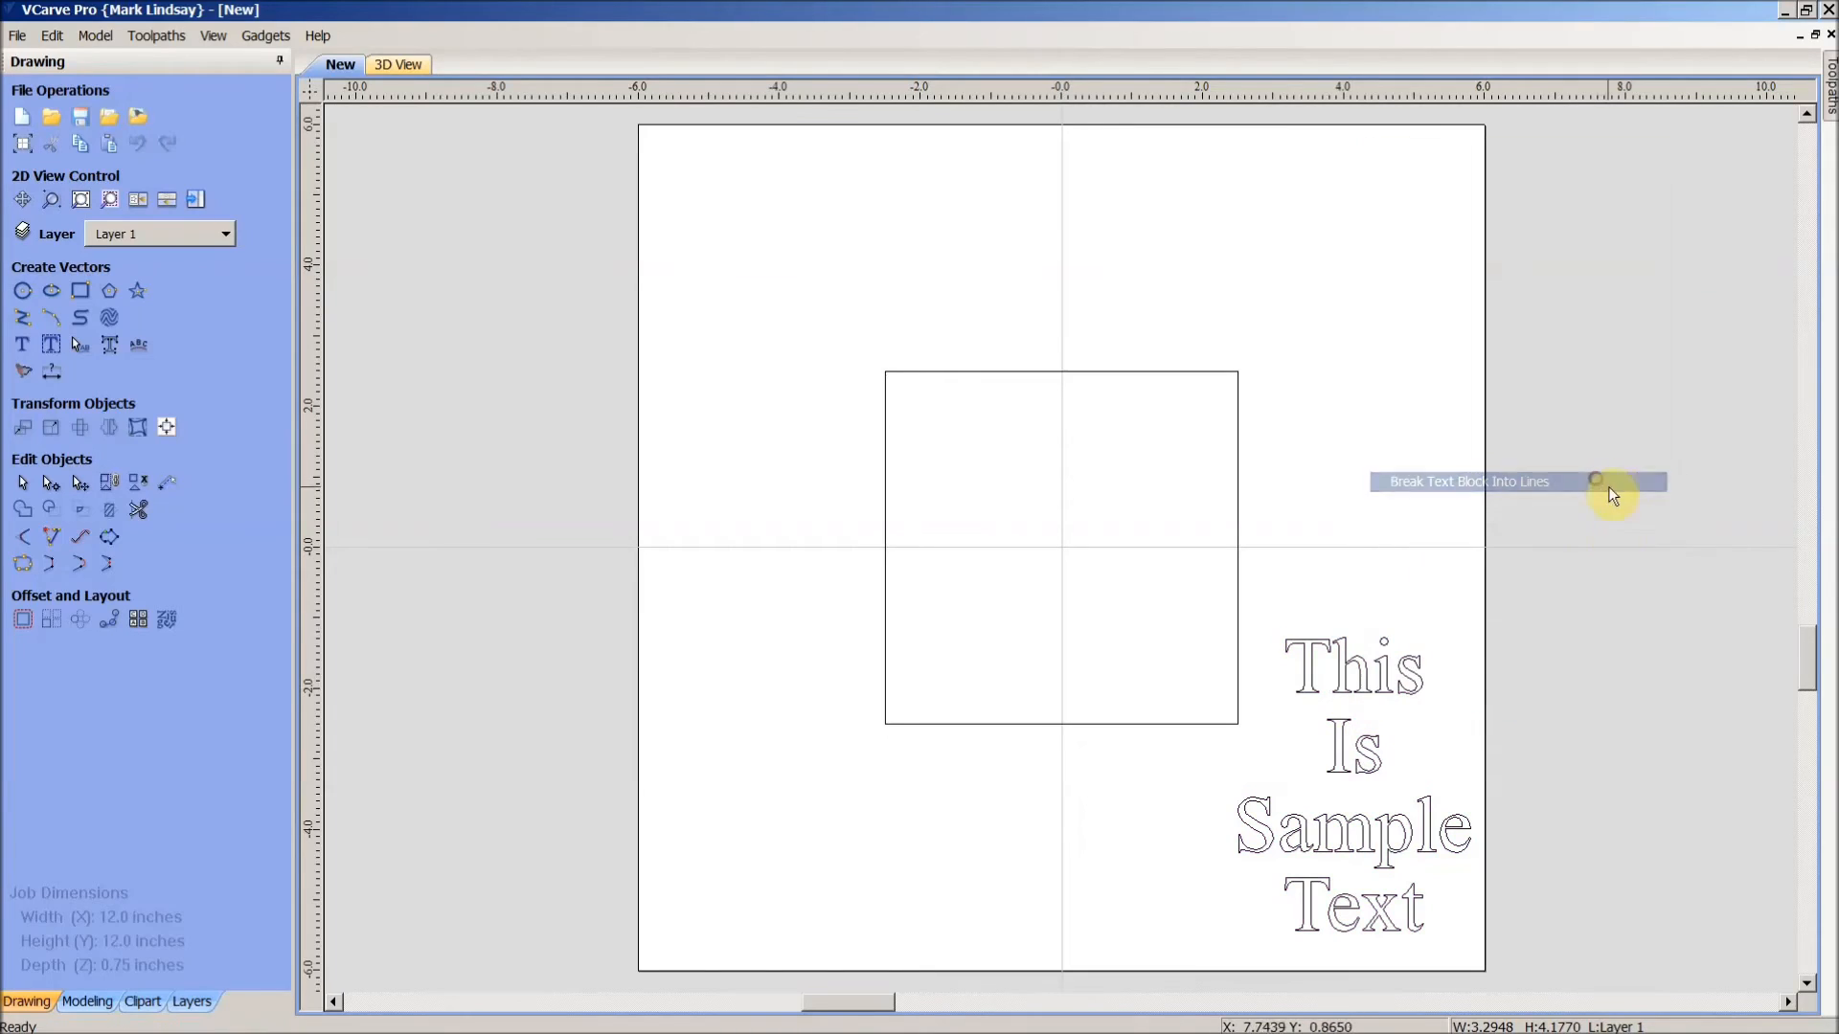
pyautogui.click(1382, 684)
pyautogui.click(1357, 770)
pyautogui.click(1371, 838)
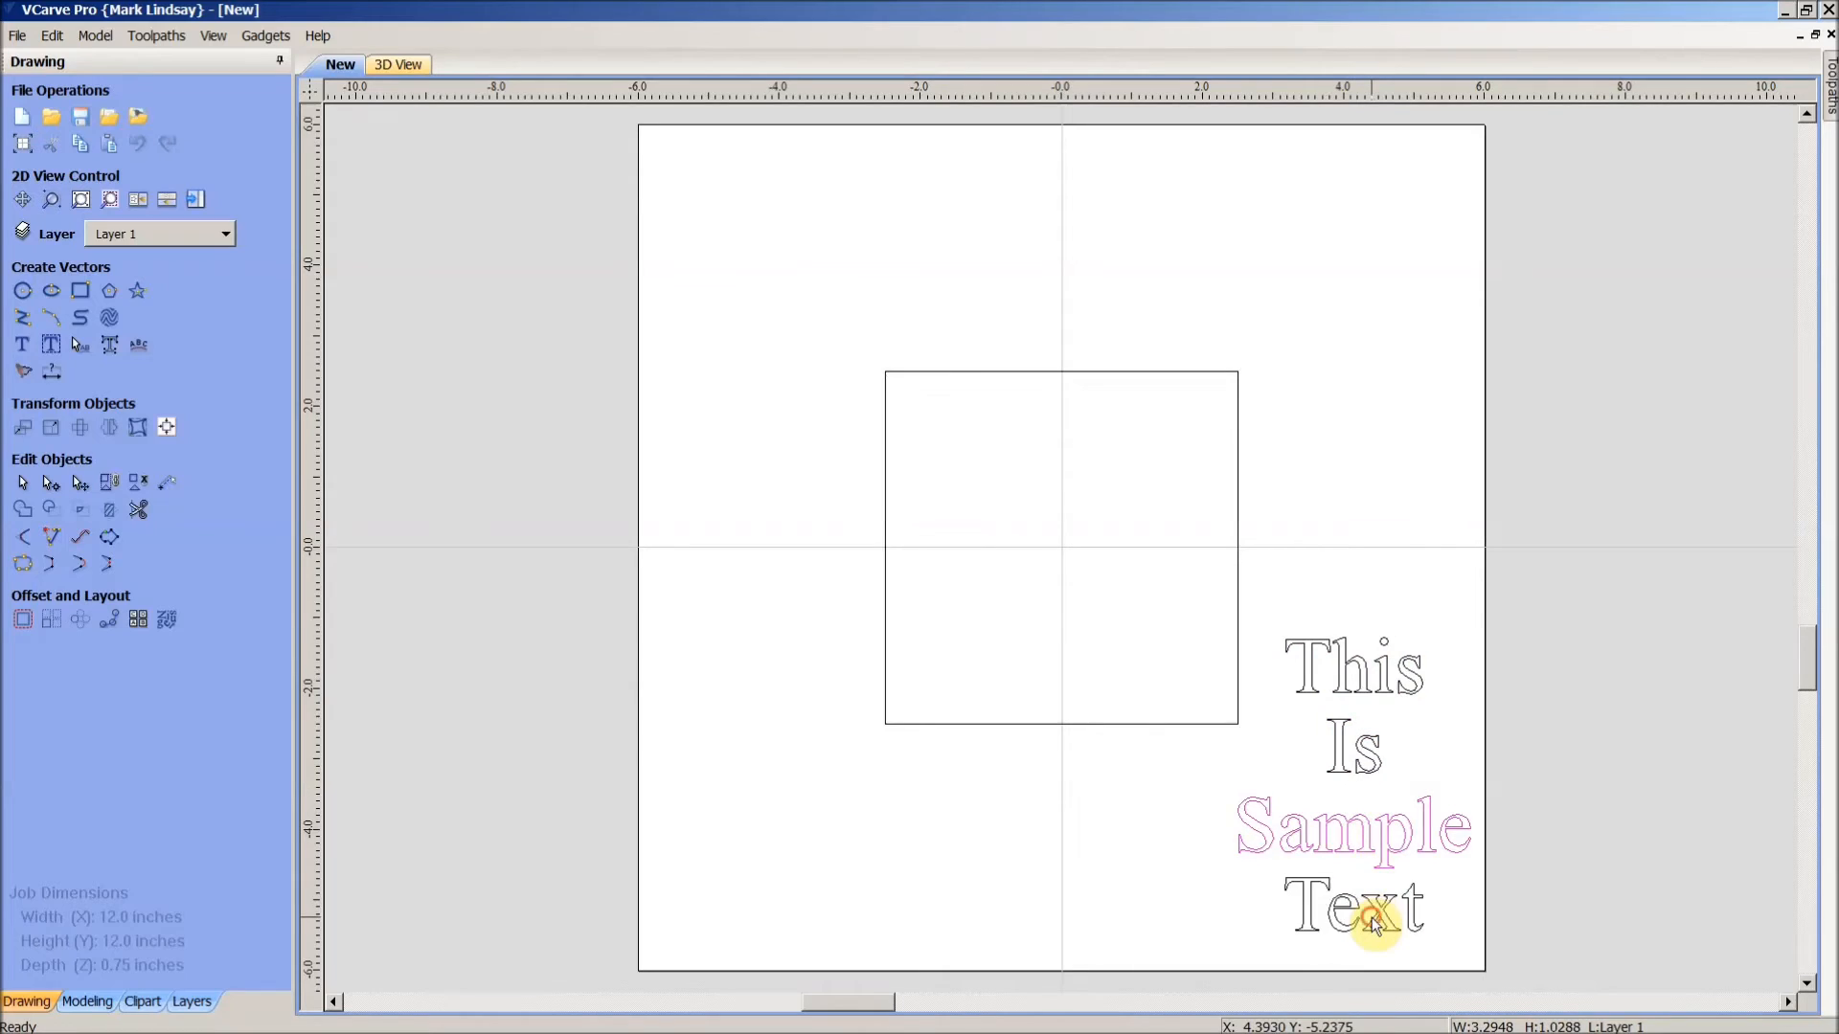
pyautogui.click(1372, 915)
pyautogui.click(1369, 690)
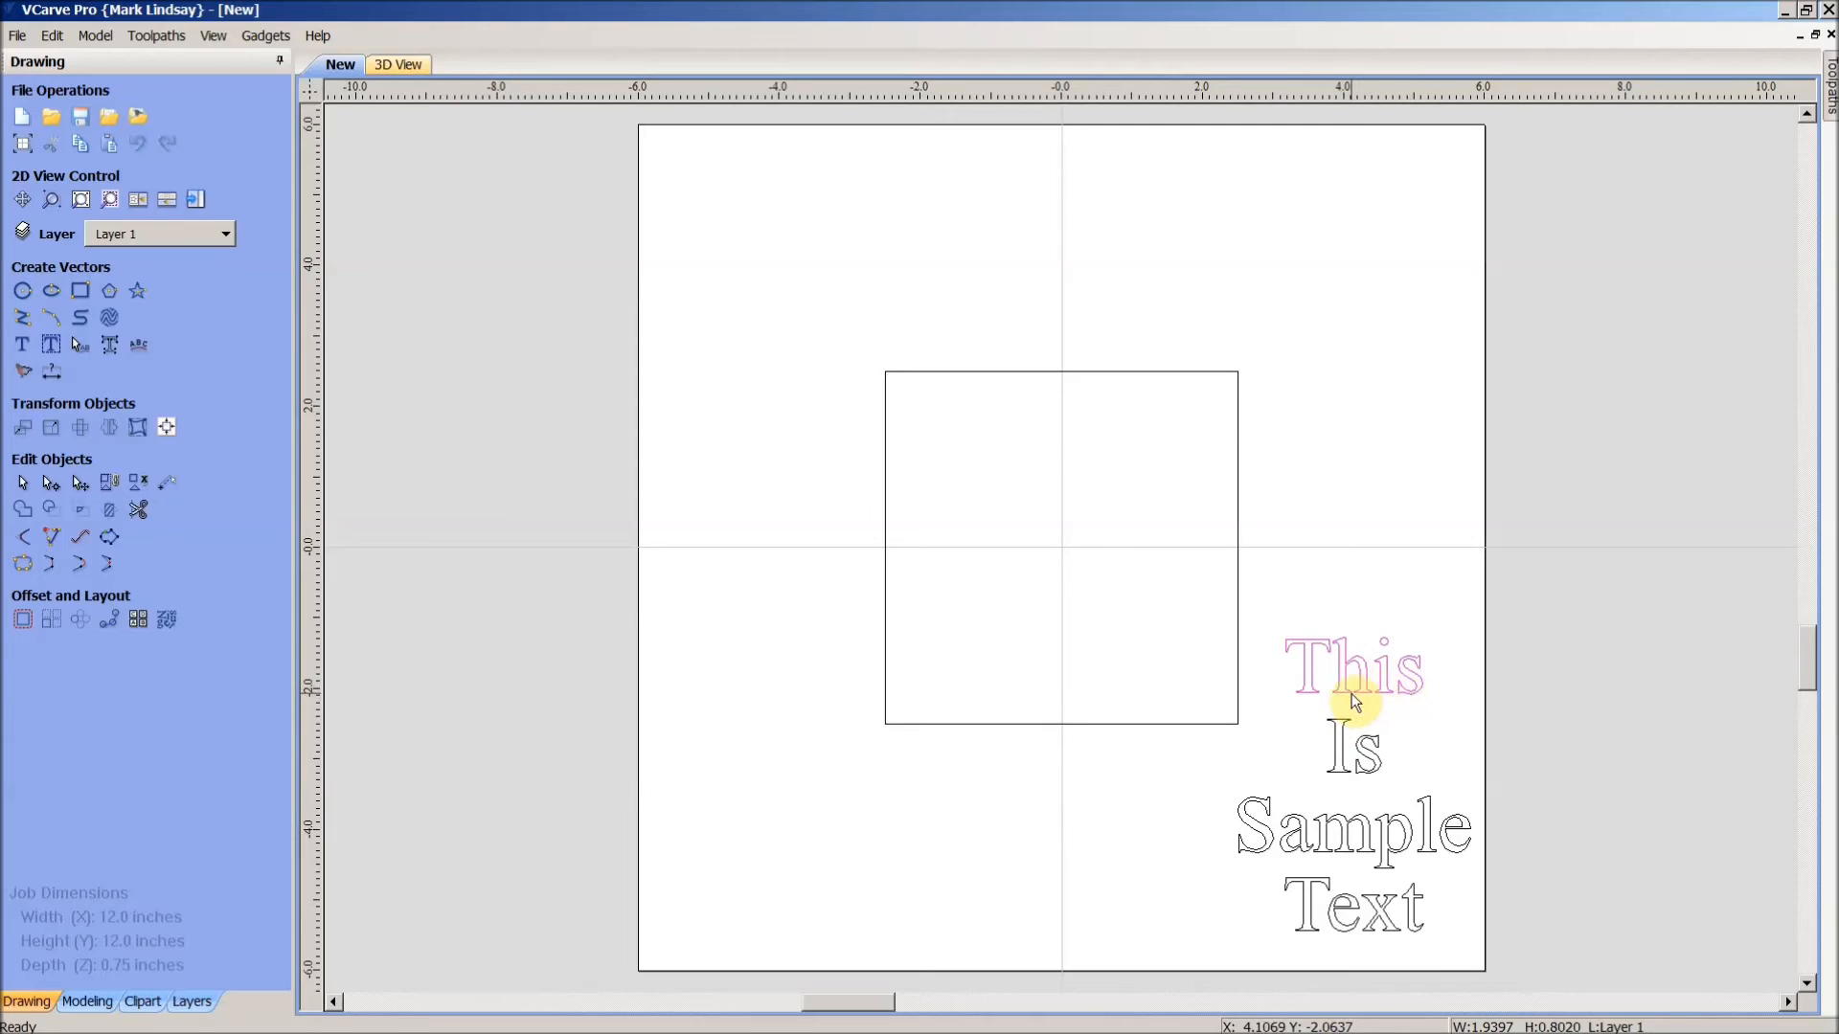
# - Wrap 'This' along the square's left side at original size, above the curve, offset 0.125
pyautogui.keyDown('shift'); pyautogui.click(887, 592); pyautogui.keyUp('shift')
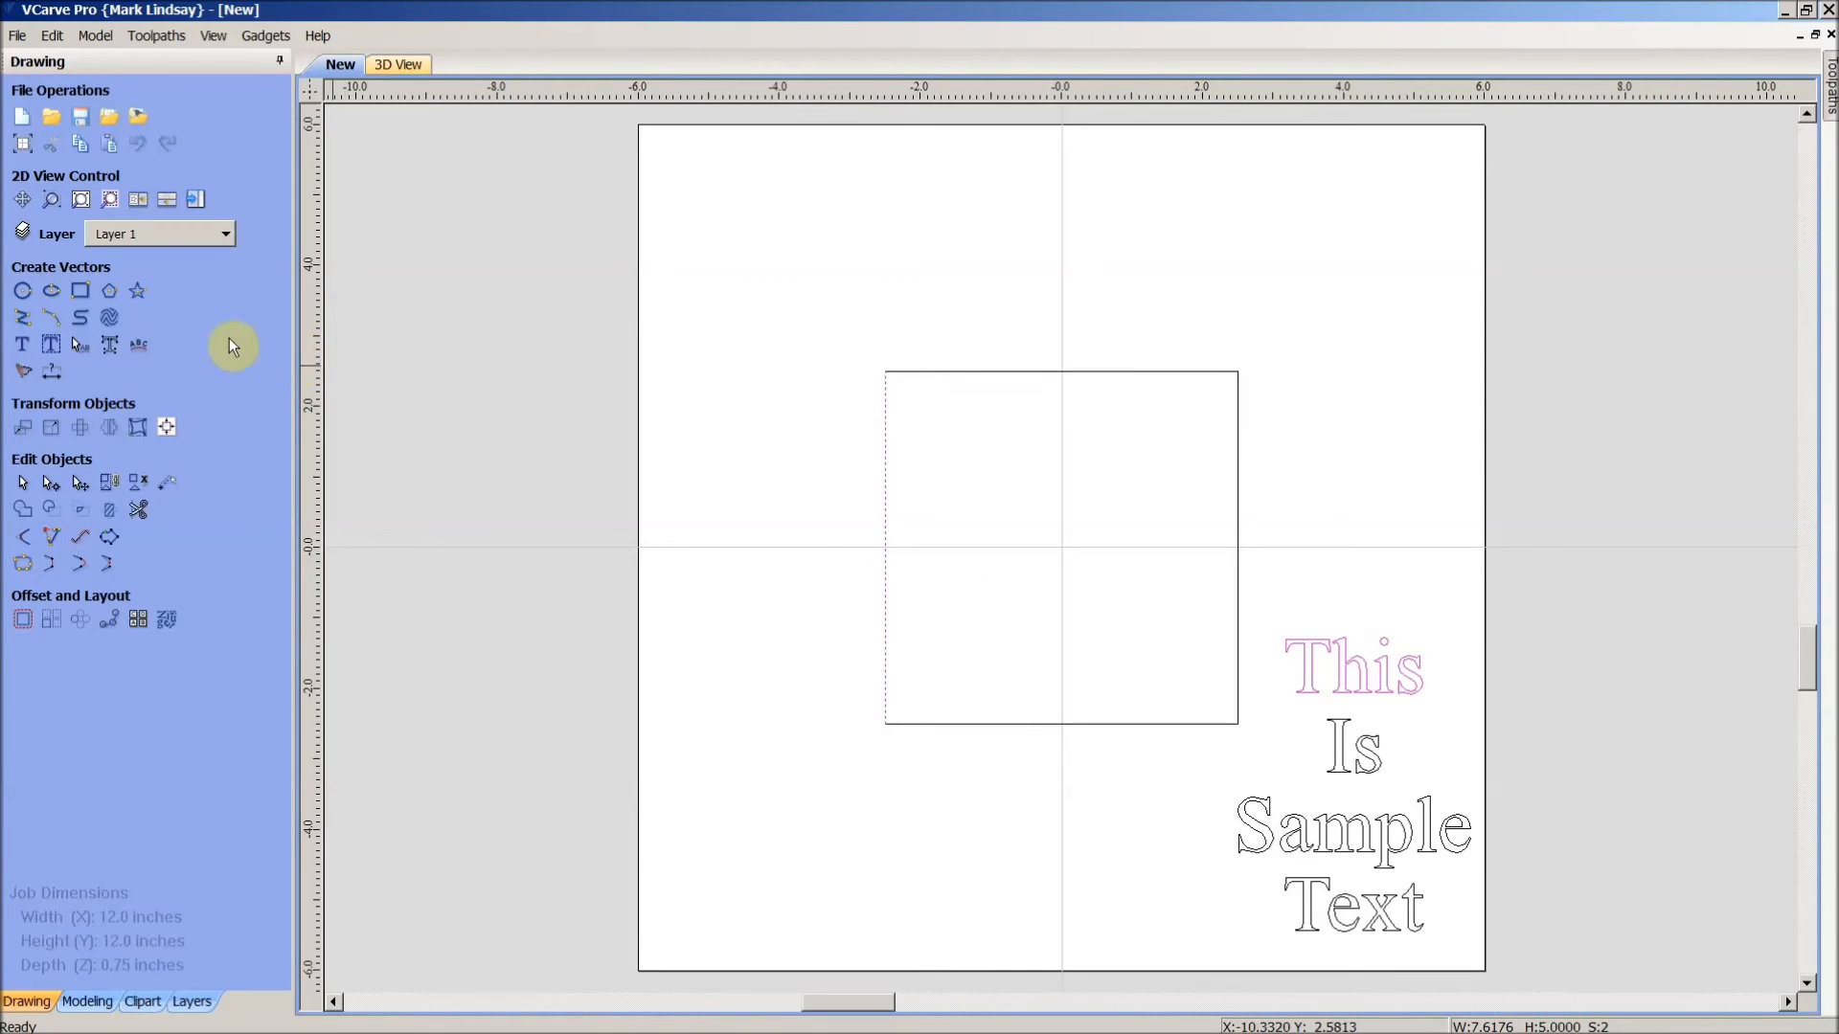
pyautogui.click(139, 346)
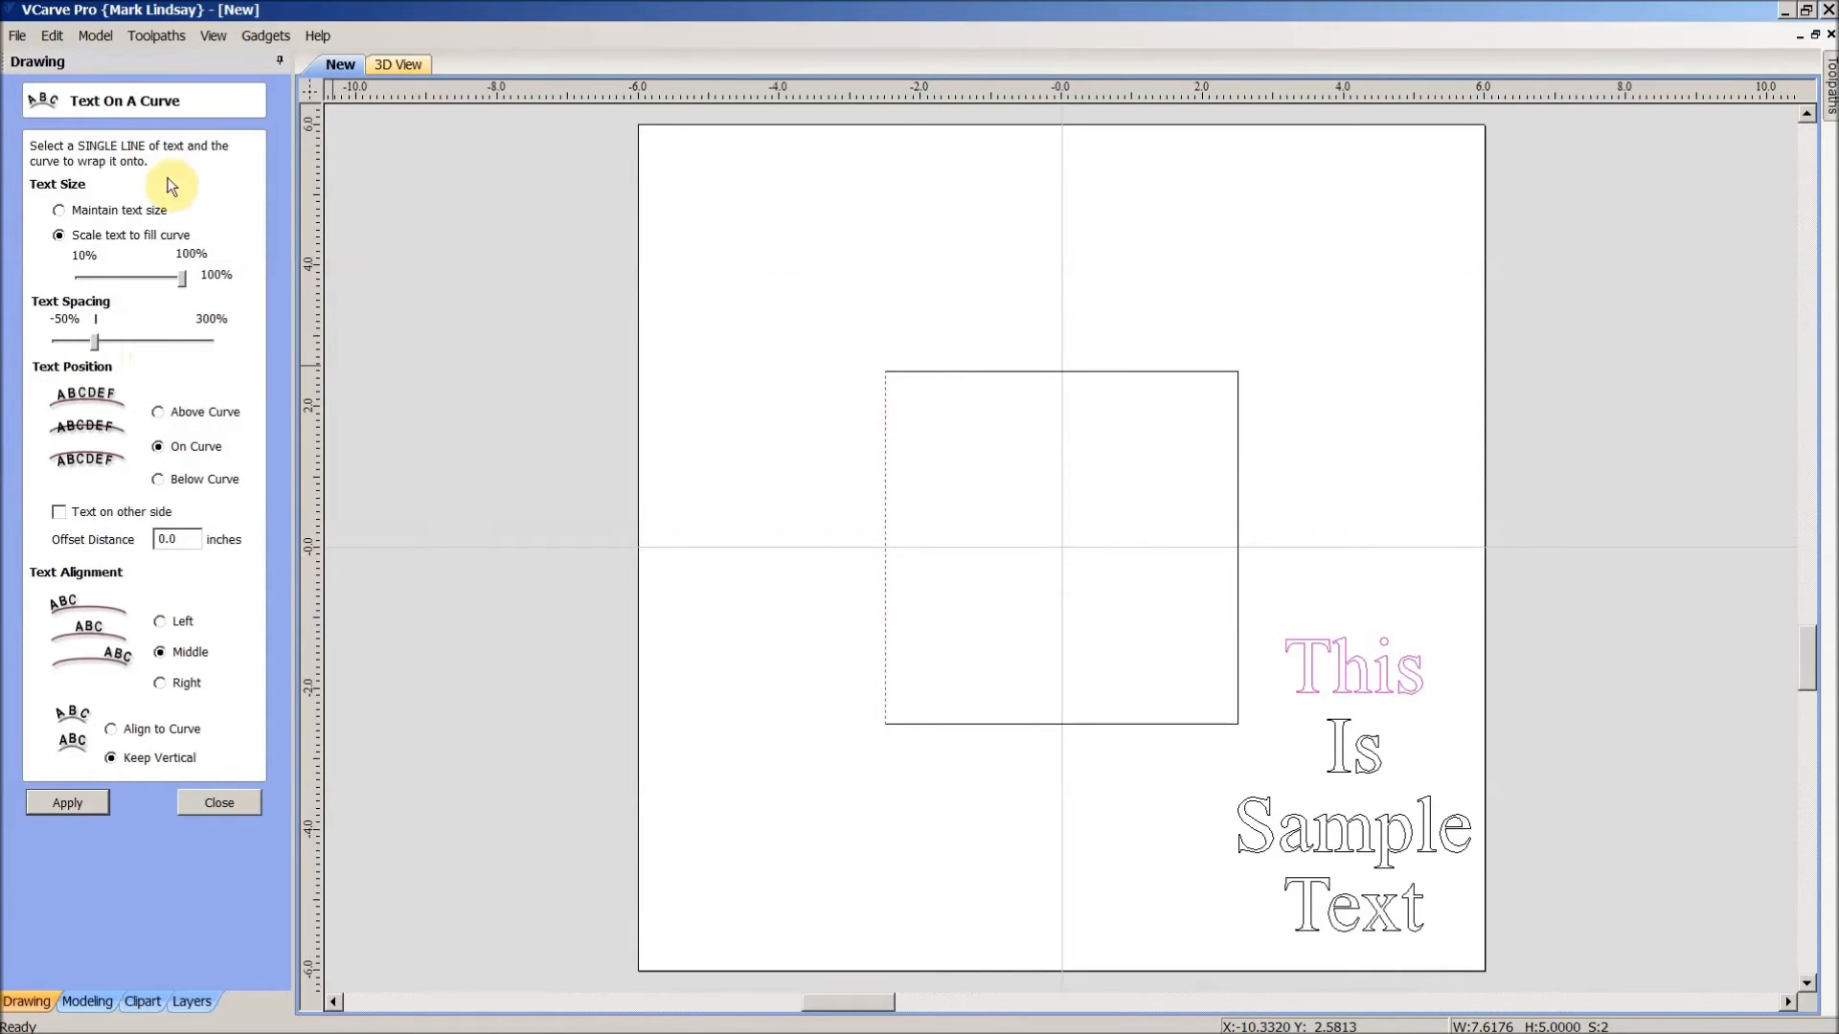
pyautogui.click(59, 212)
pyautogui.click(157, 411)
pyautogui.moveTo(169, 539); pyautogui.dragTo(193, 540)
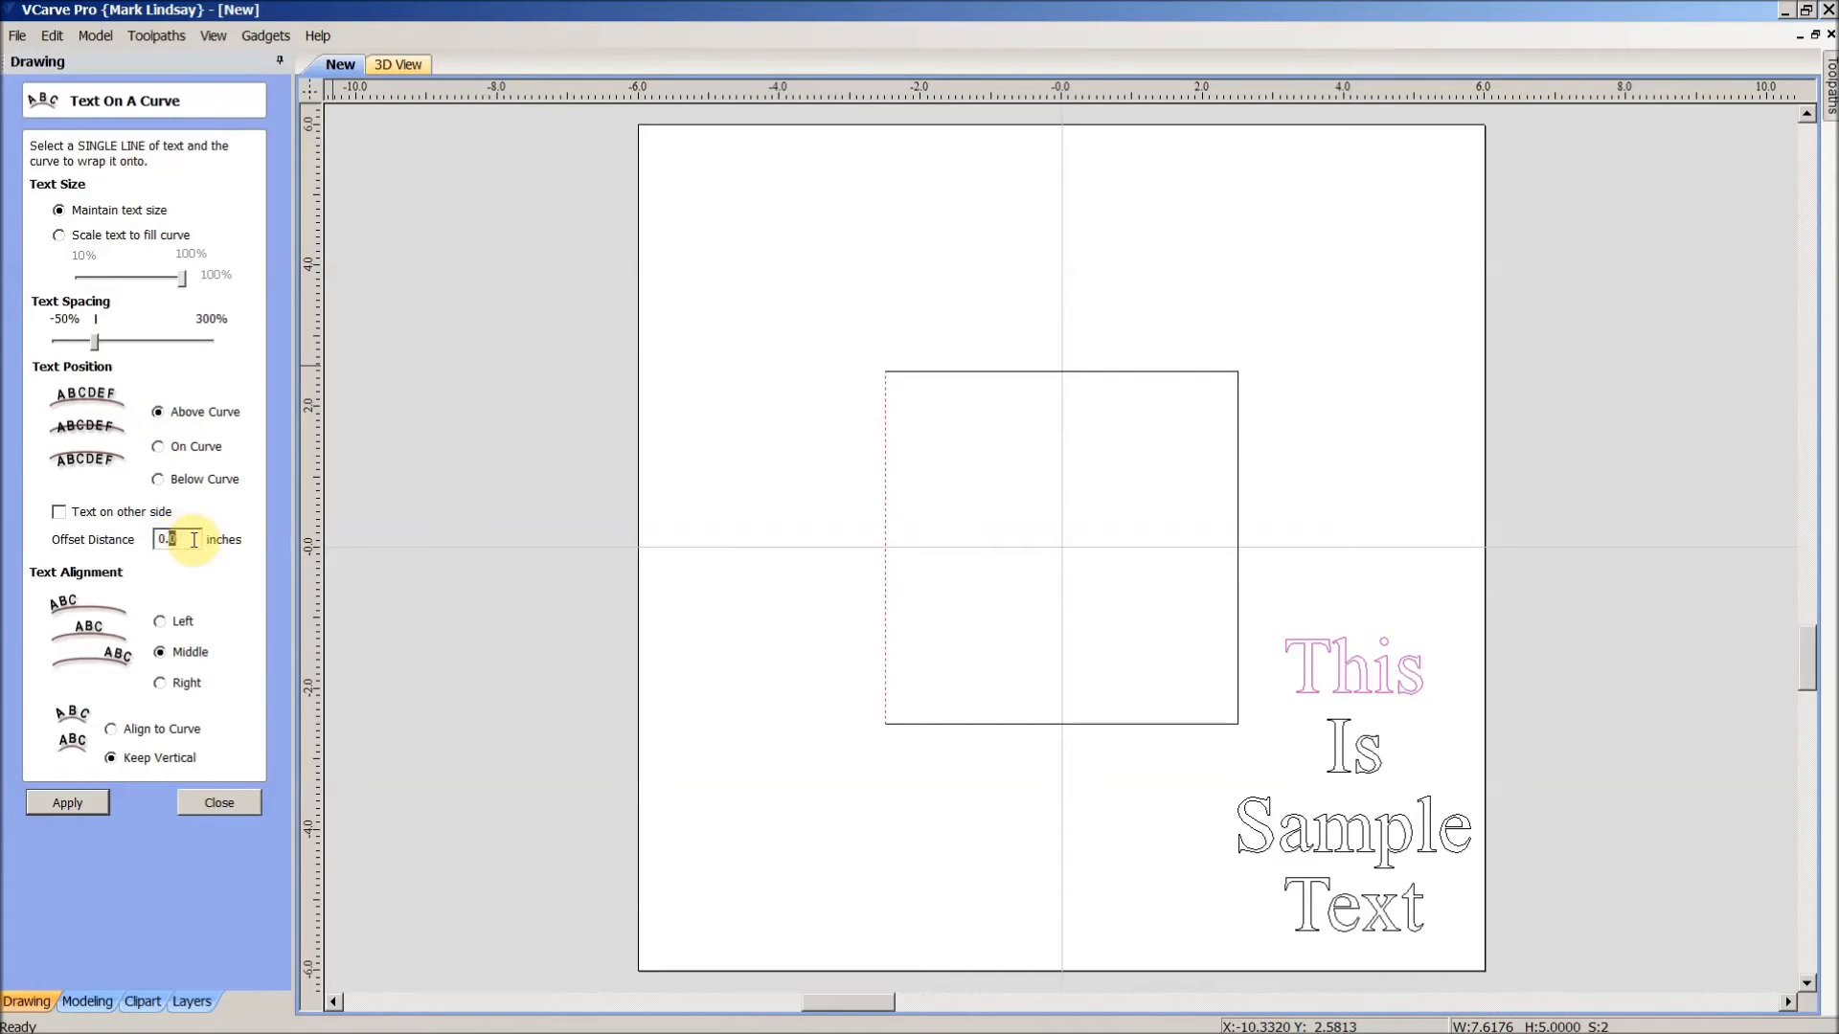
pyautogui.write('125')
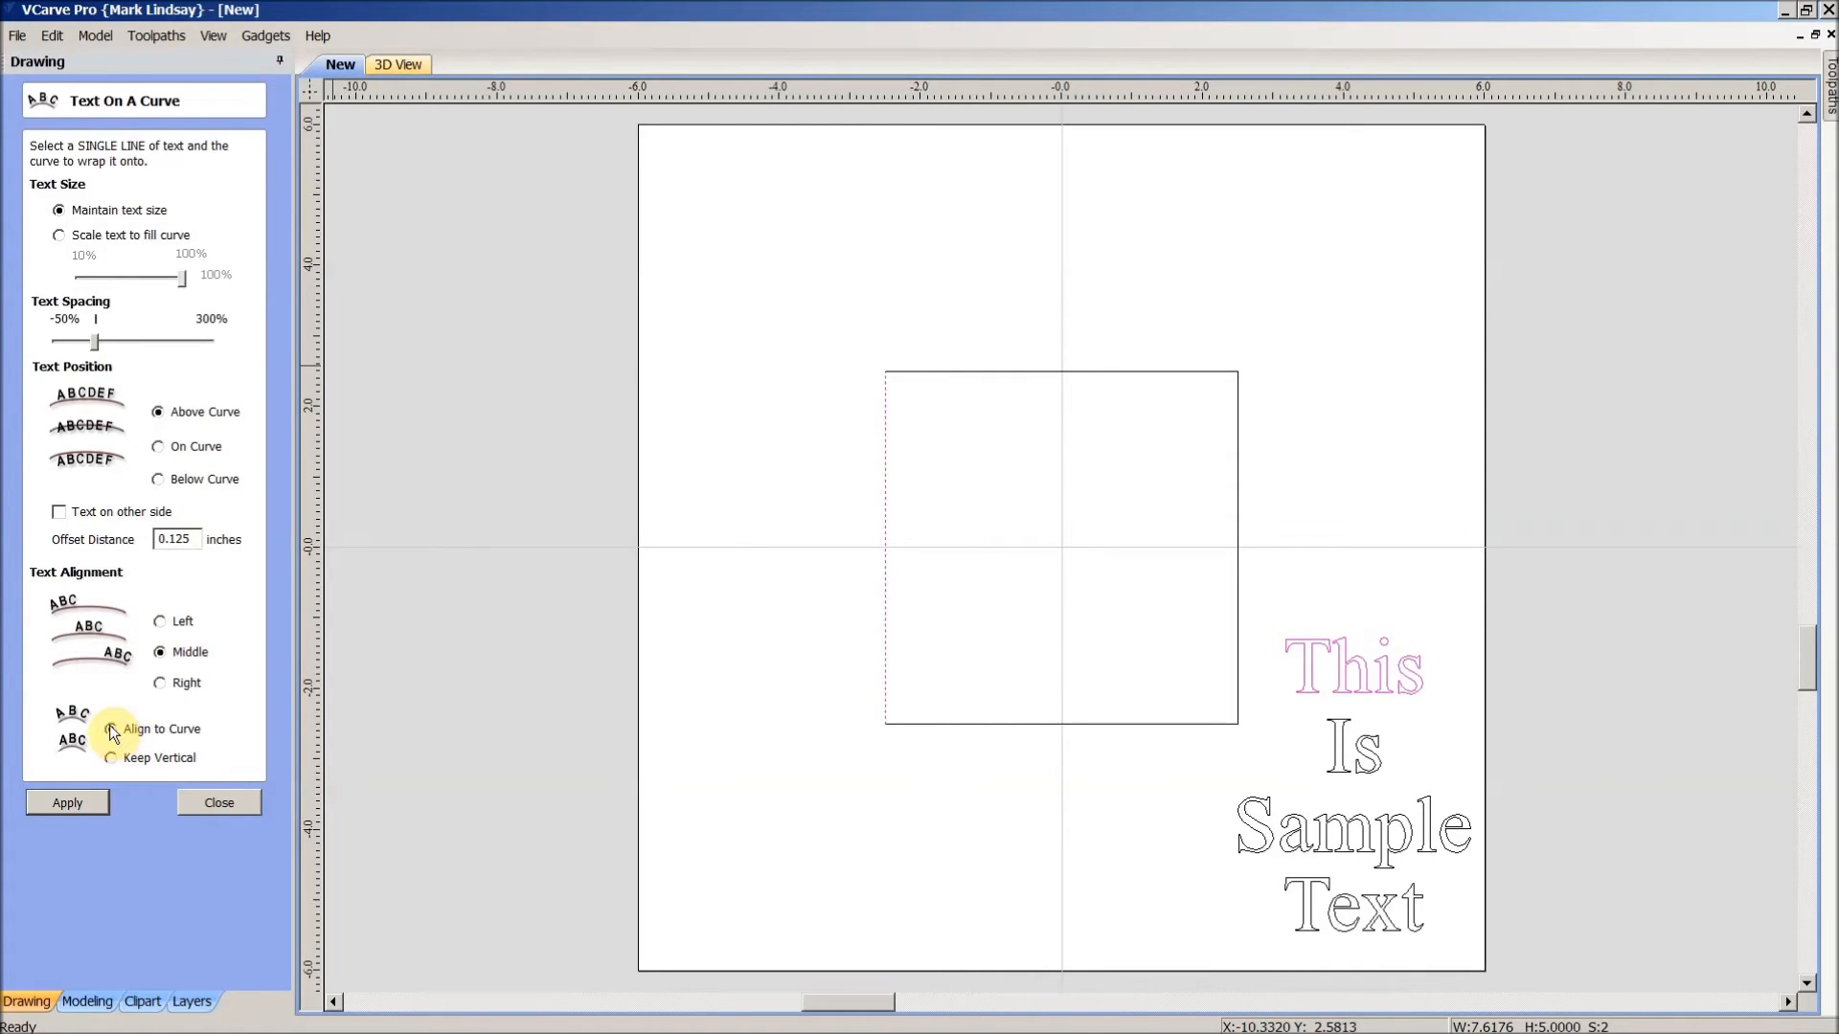
pyautogui.click(68, 803)
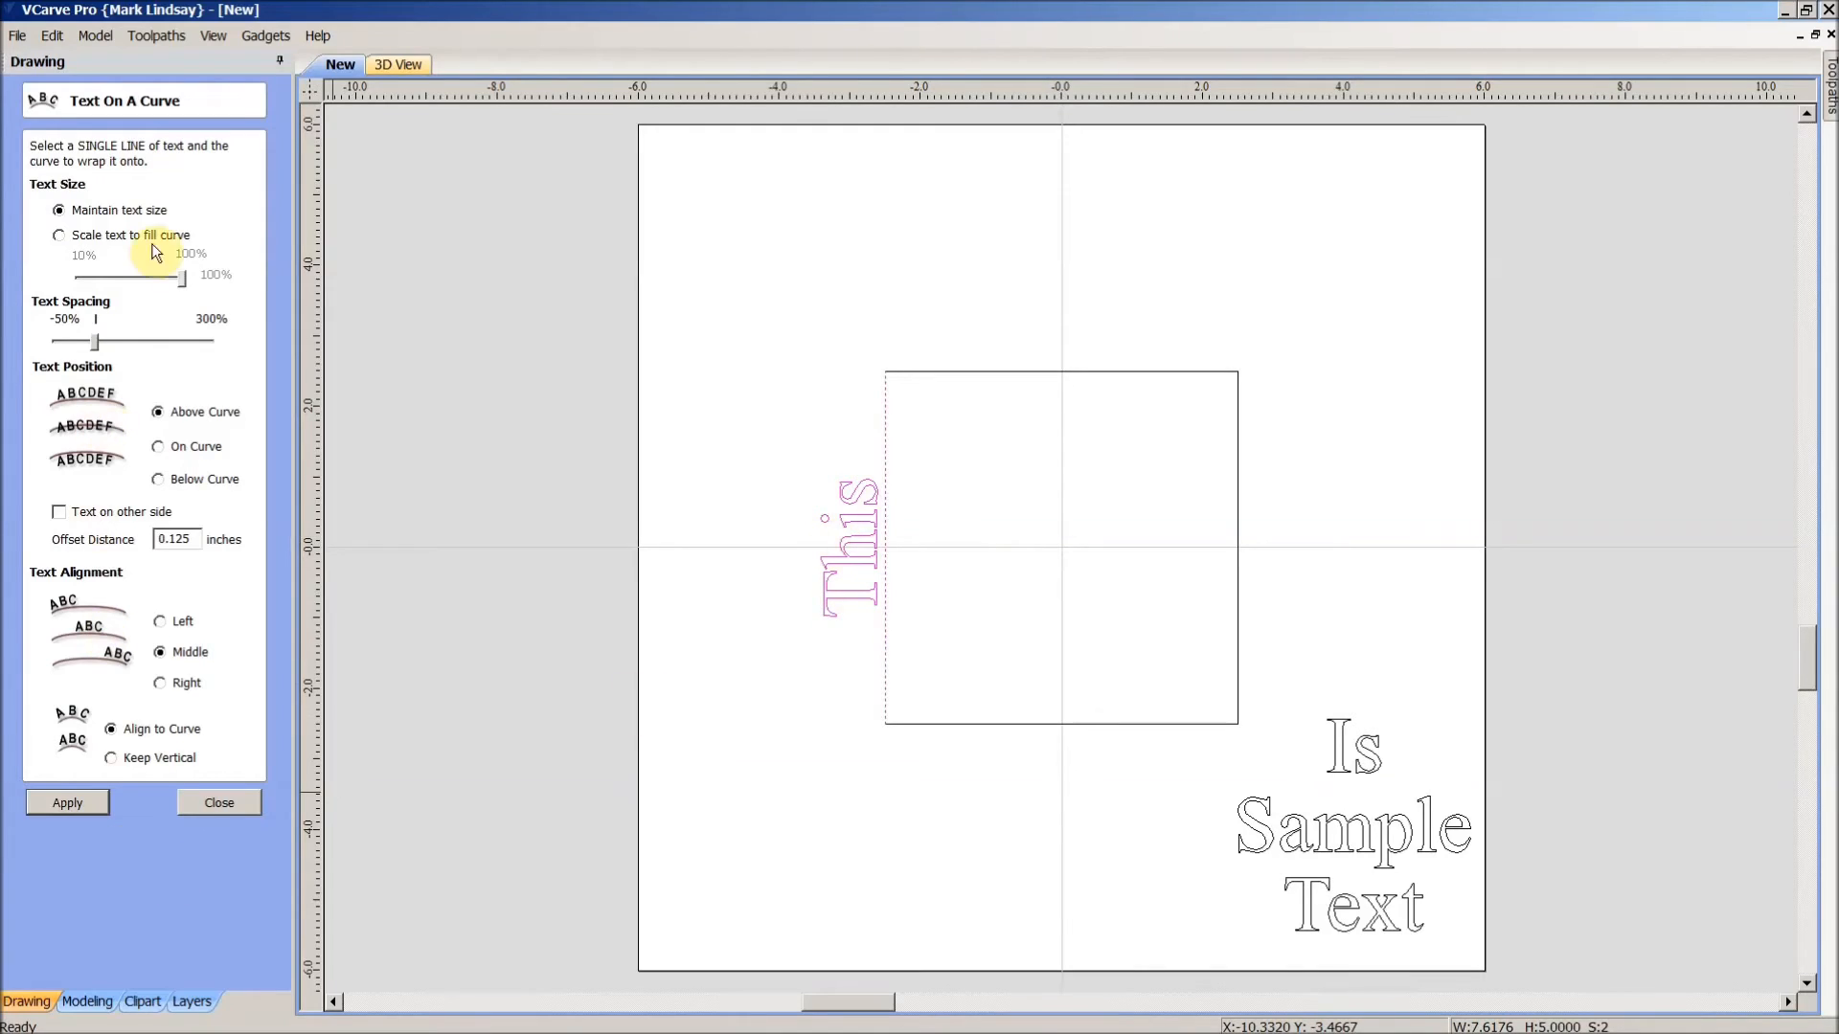
# - Wrap 'Is' centred above the square's top edge with the same settings
pyautogui.click(1396, 618)
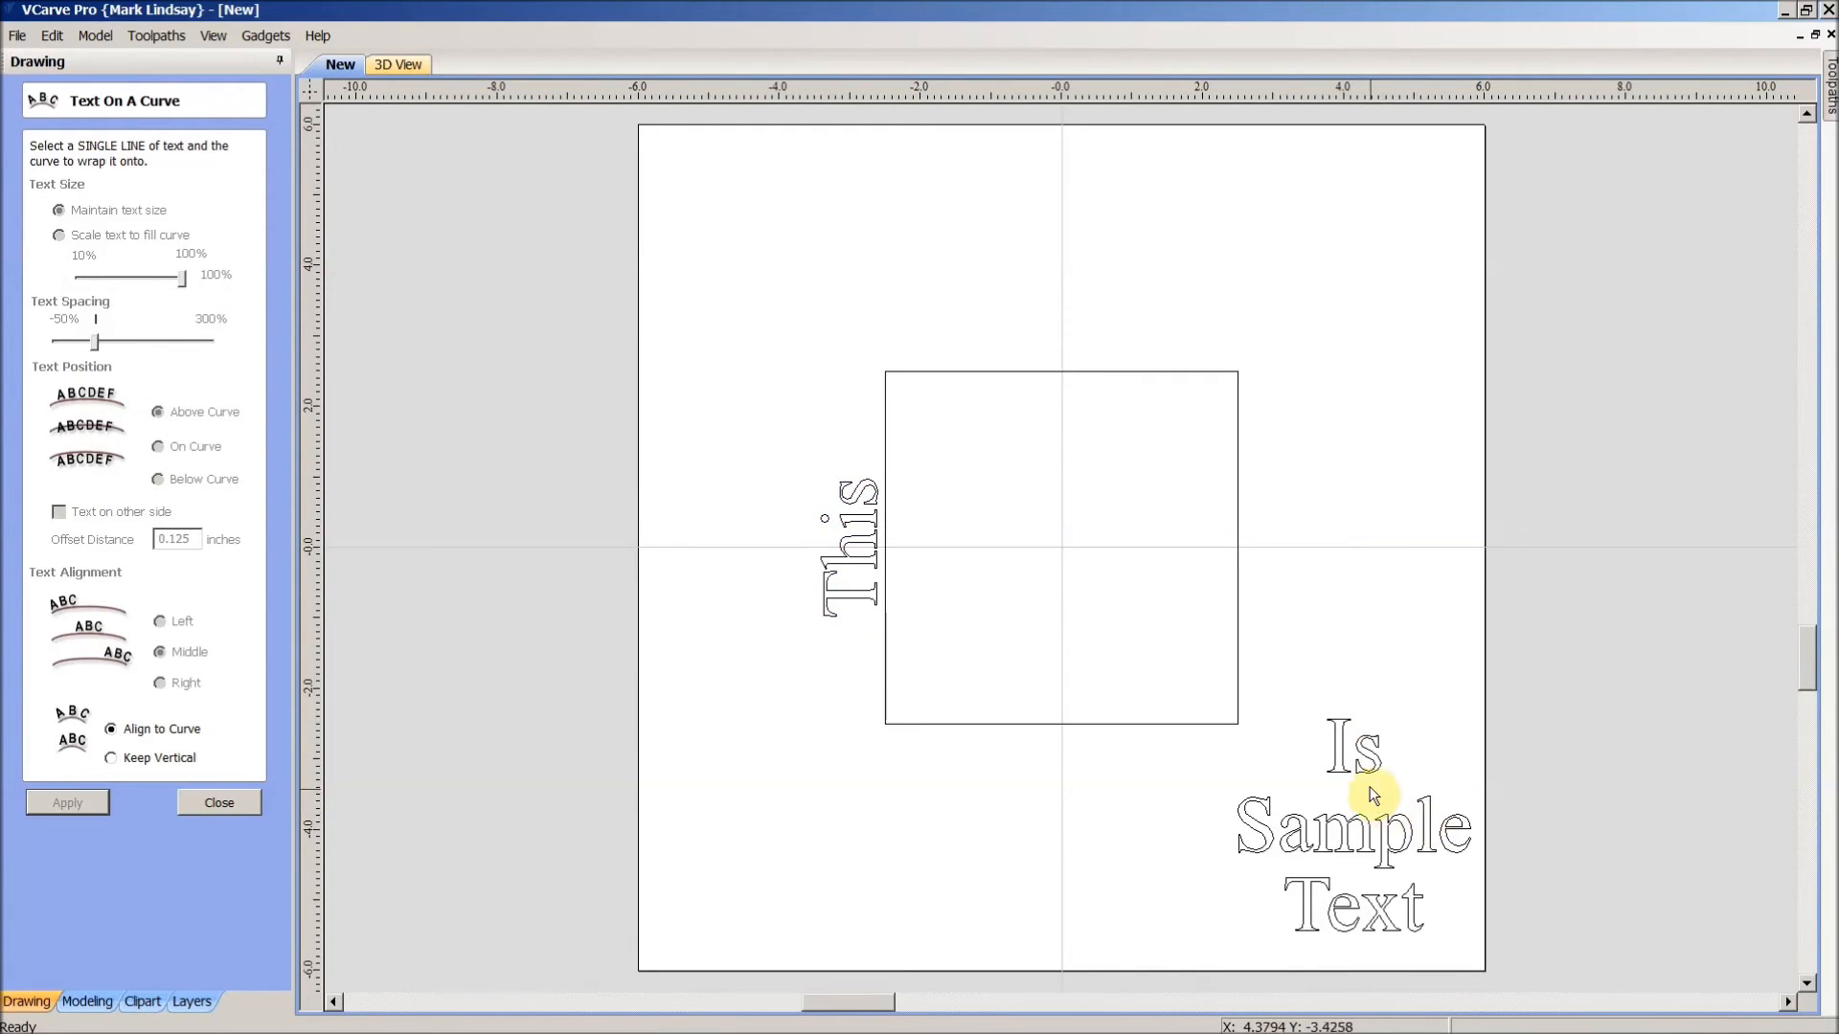
pyautogui.click(1366, 772)
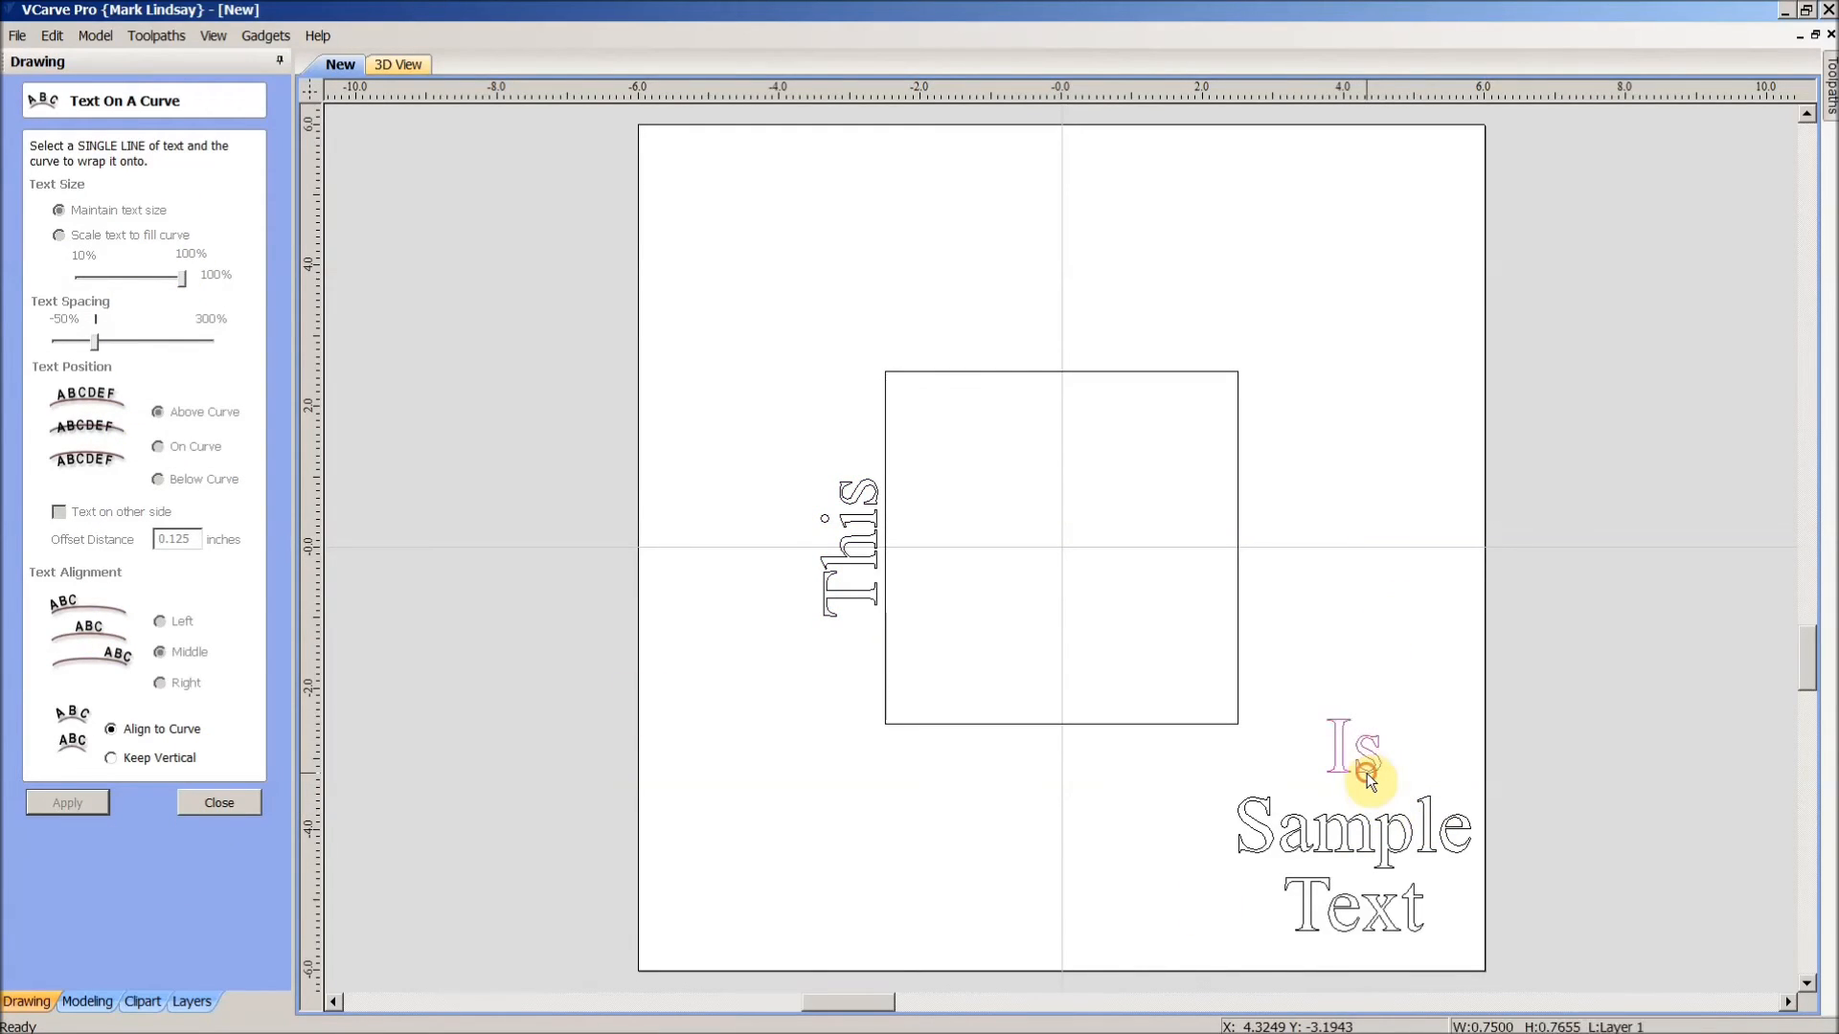
pyautogui.keyDown('shift'); pyautogui.click(1056, 372); pyautogui.keyUp('shift')
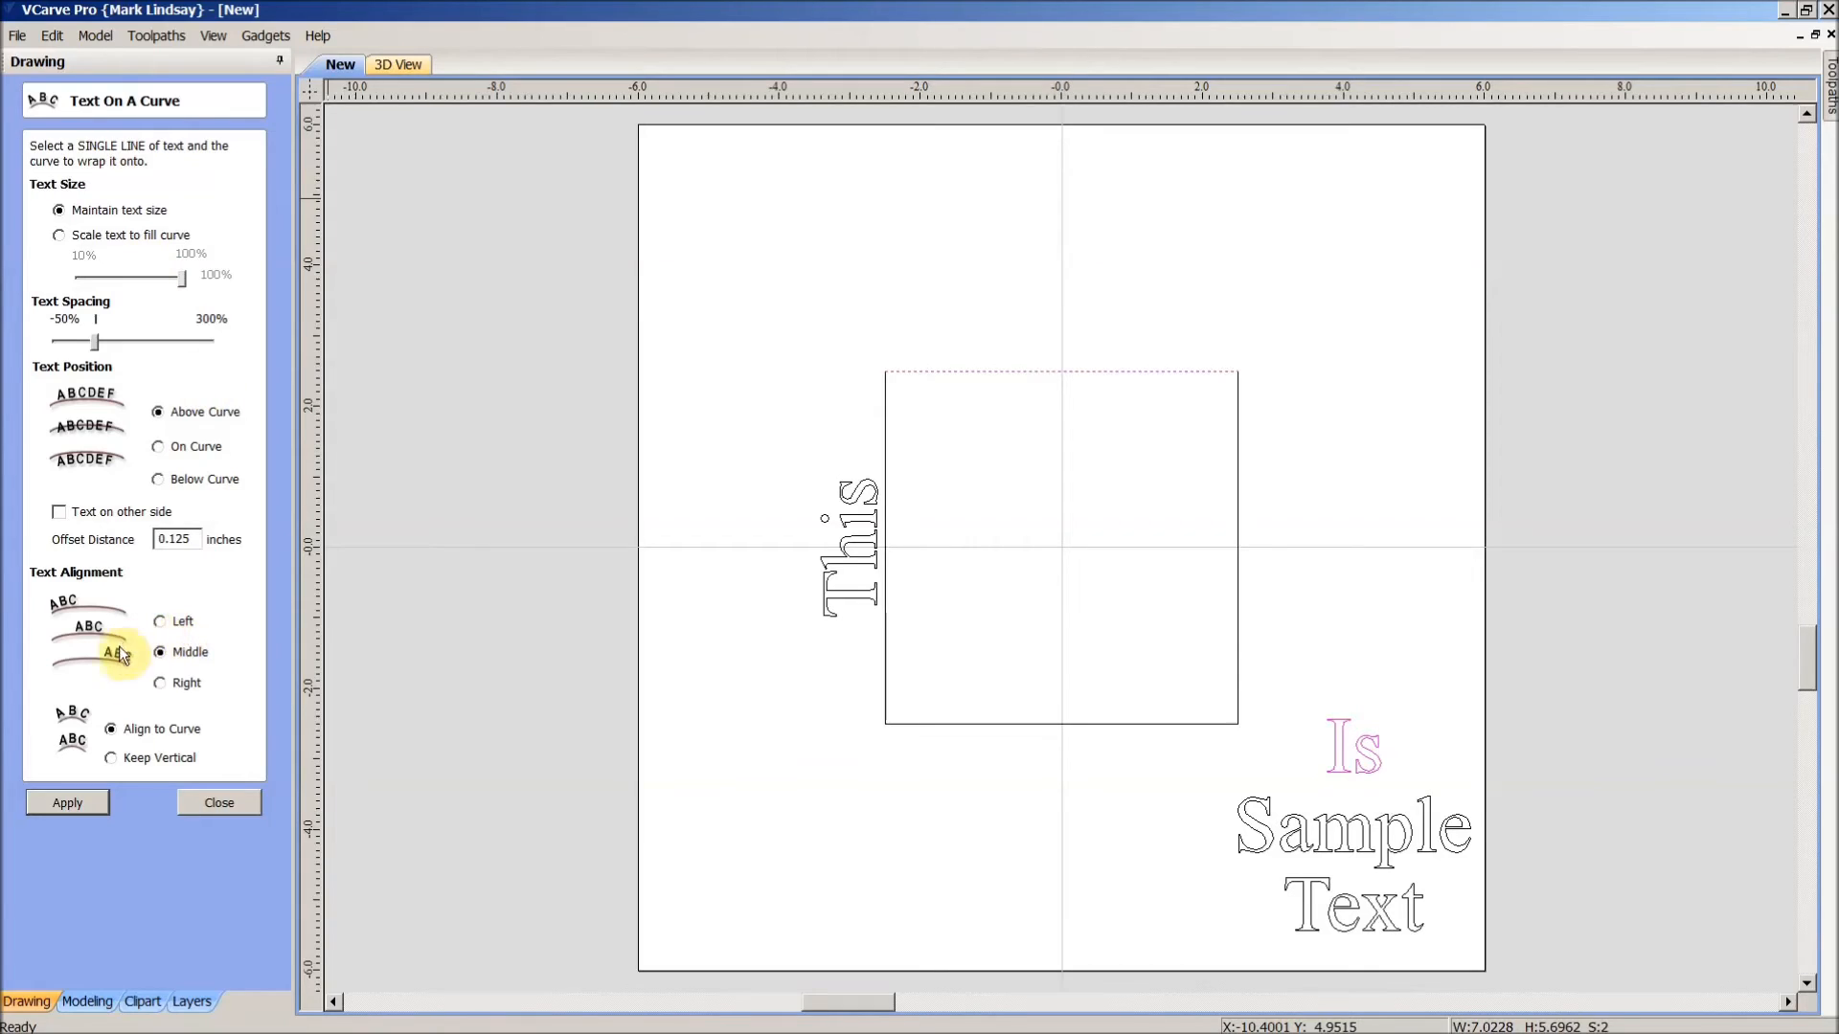
pyautogui.click(68, 804)
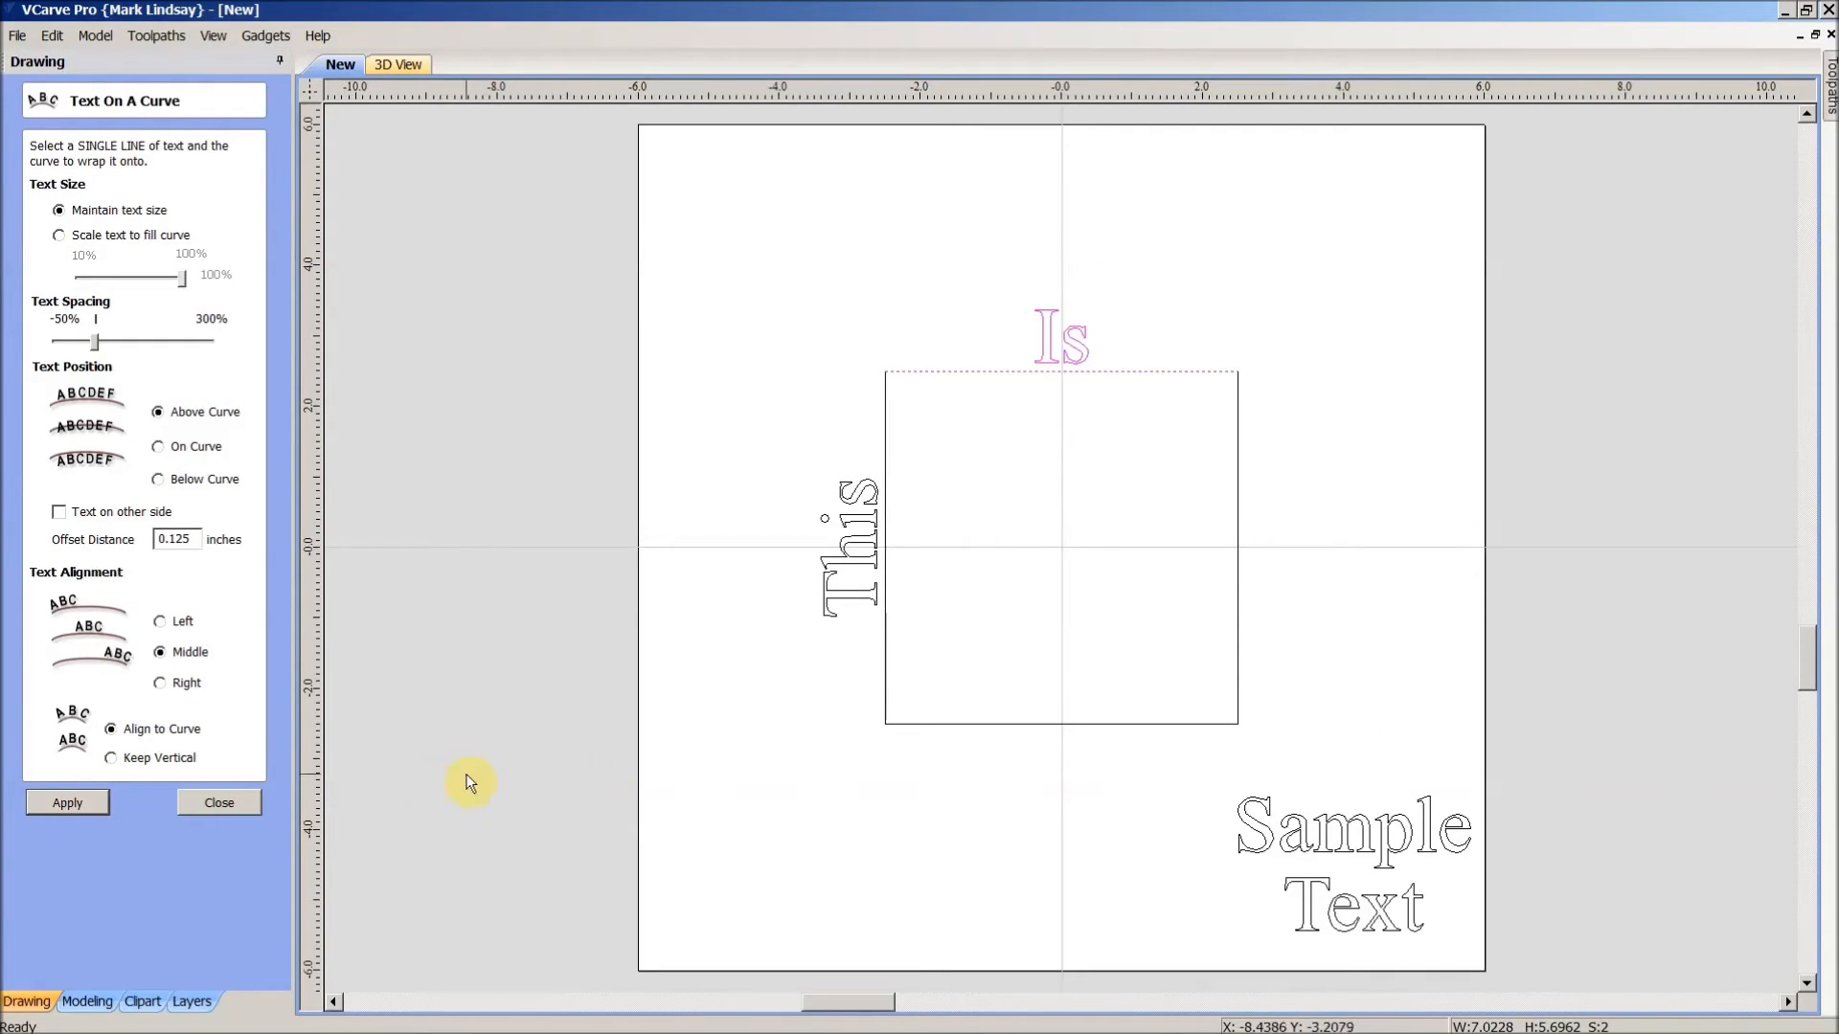
# - Wrap 'Sample' down the square's right side and 'Text' along its bottom edge
pyautogui.click(1354, 817)
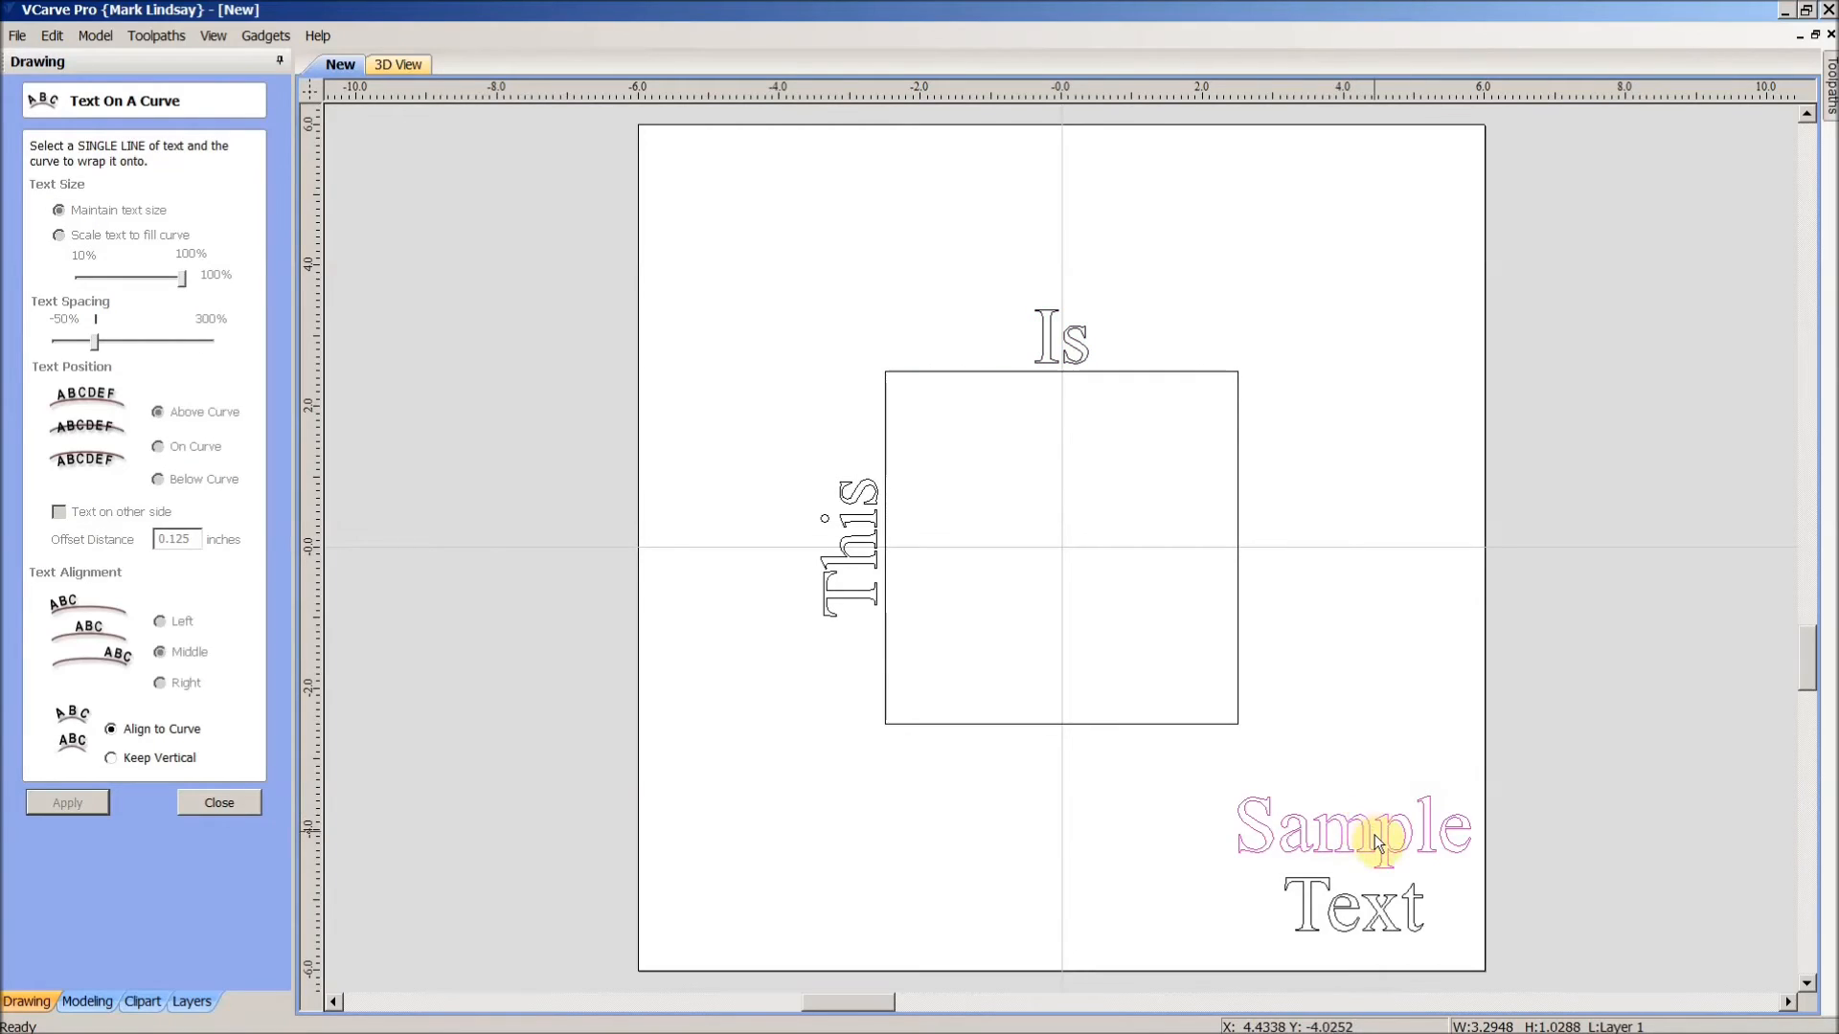
pyautogui.keyDown('shift'); pyautogui.click(1238, 637); pyautogui.keyUp('shift')
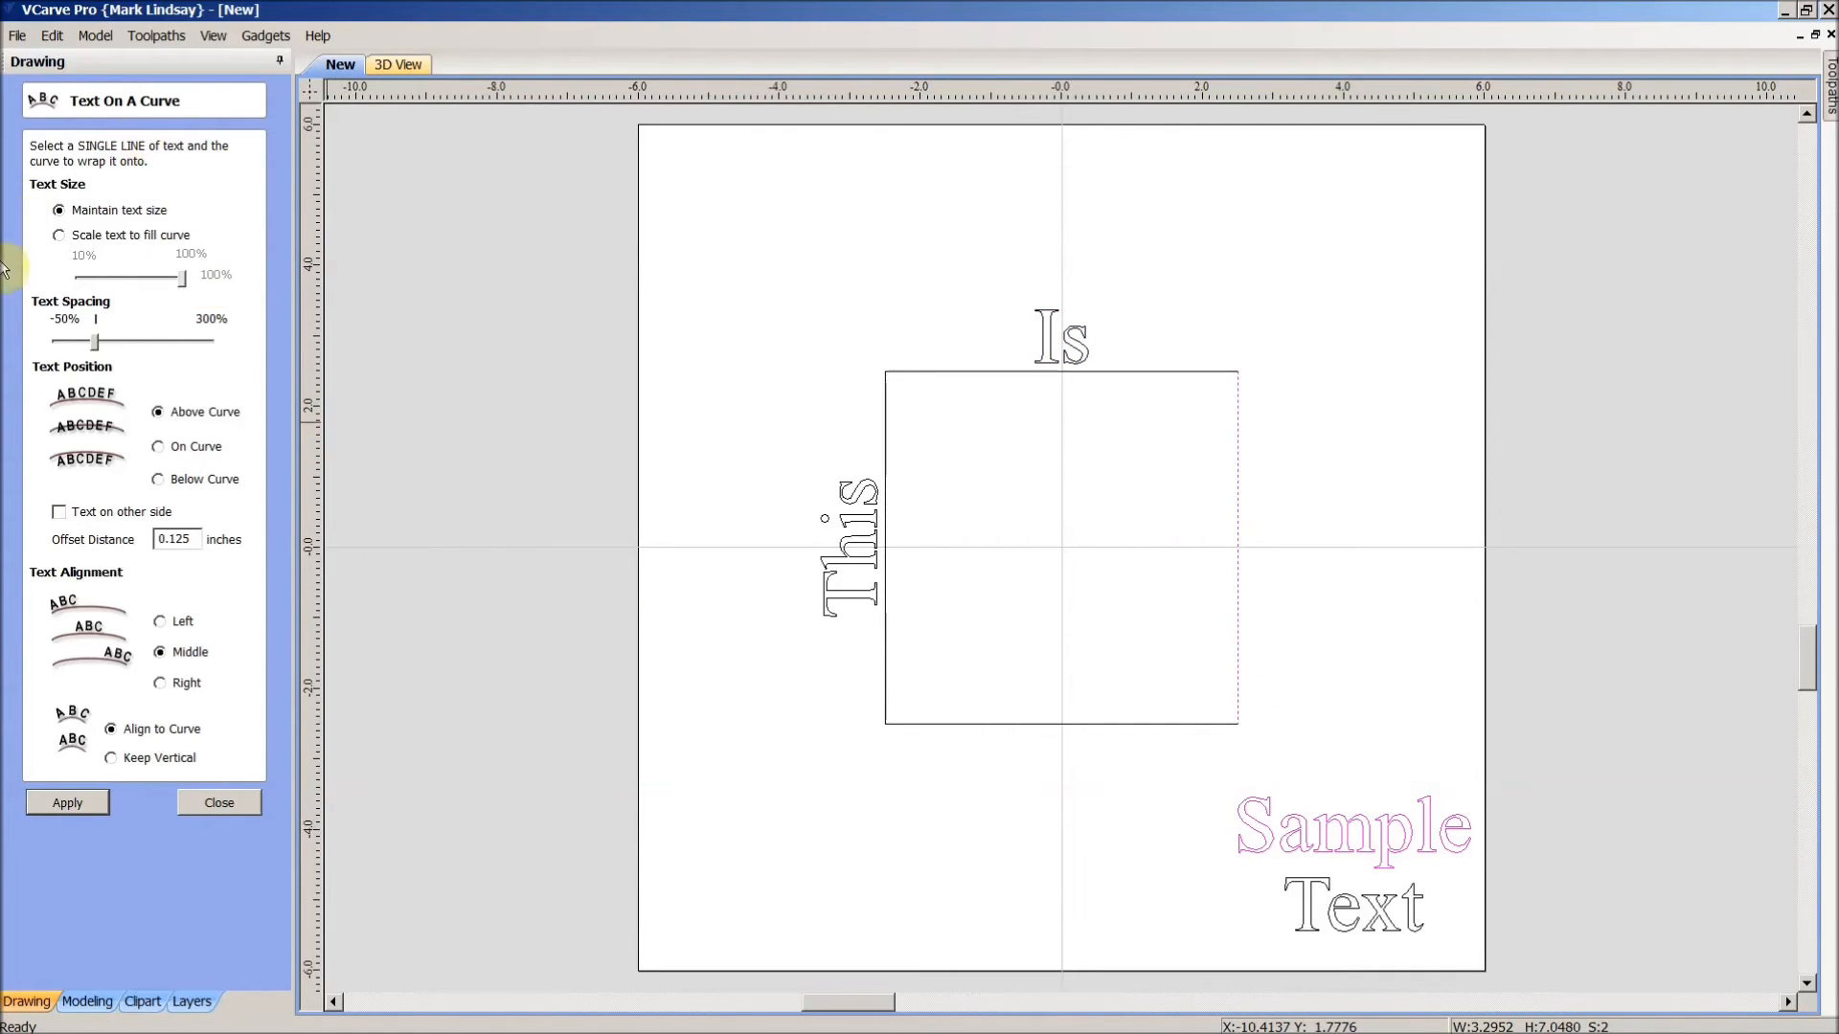
pyautogui.click(65, 802)
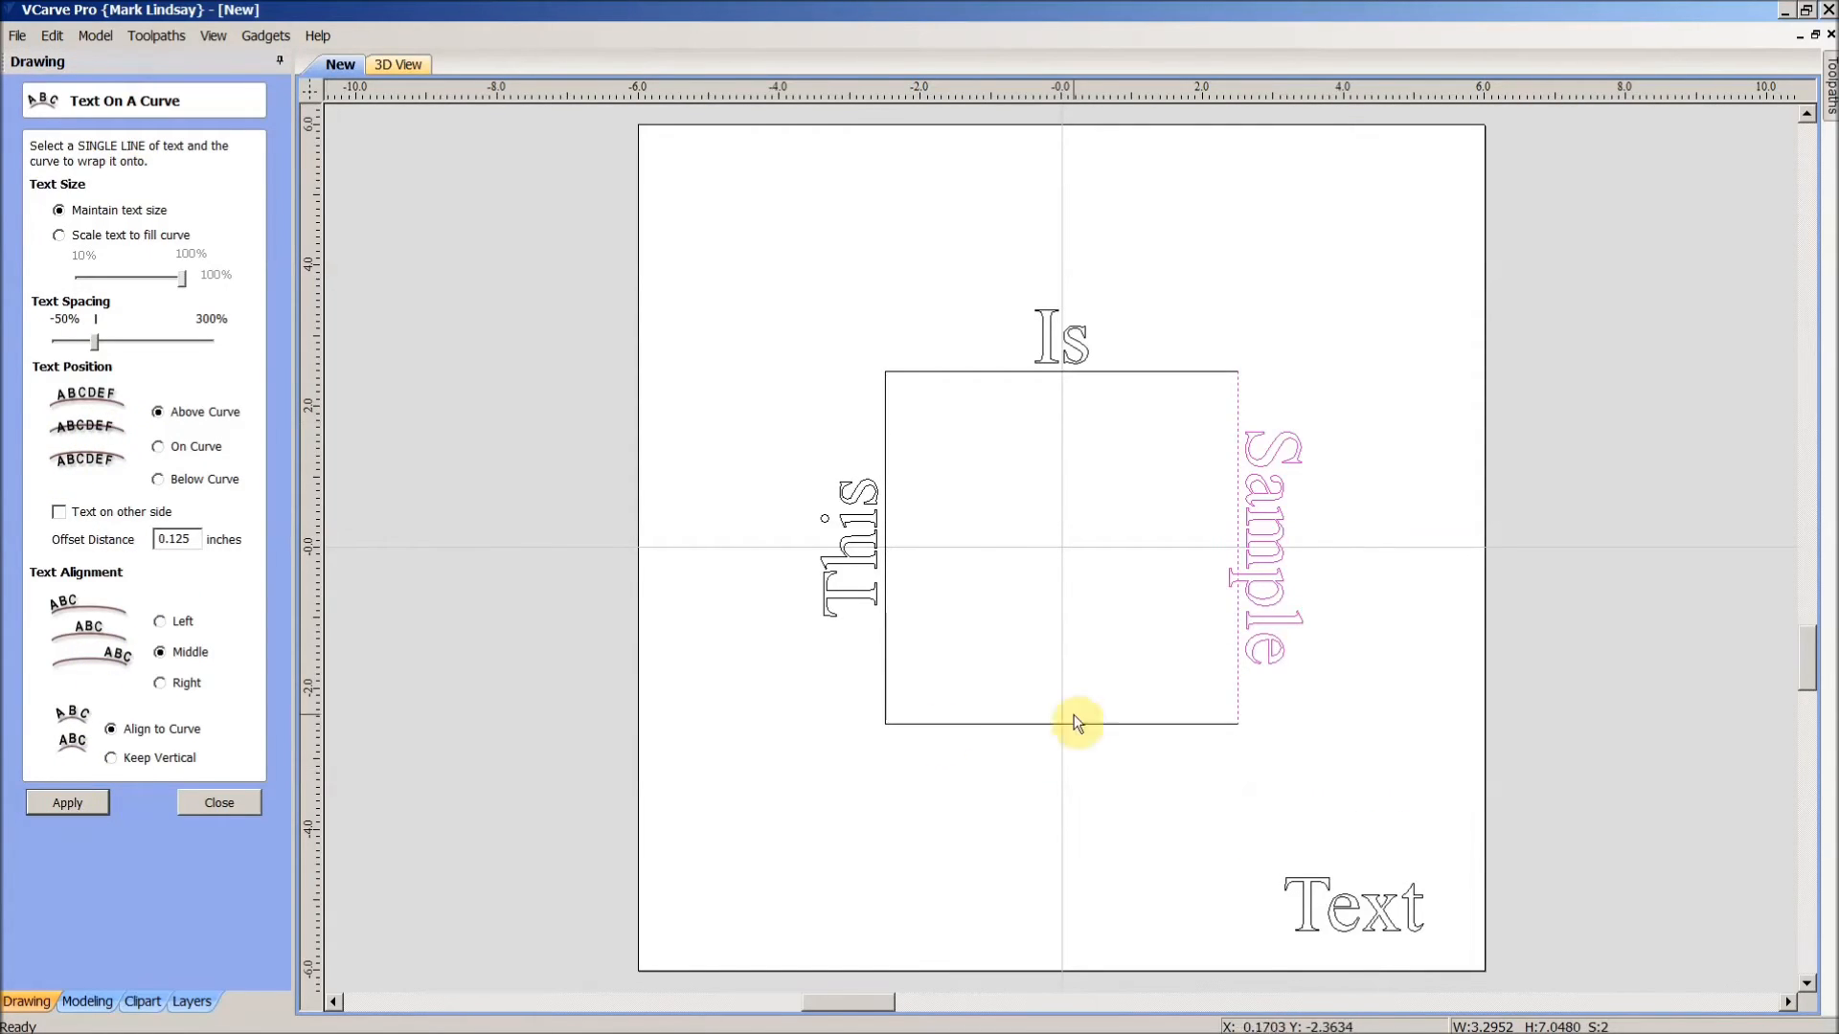
pyautogui.click(1391, 930)
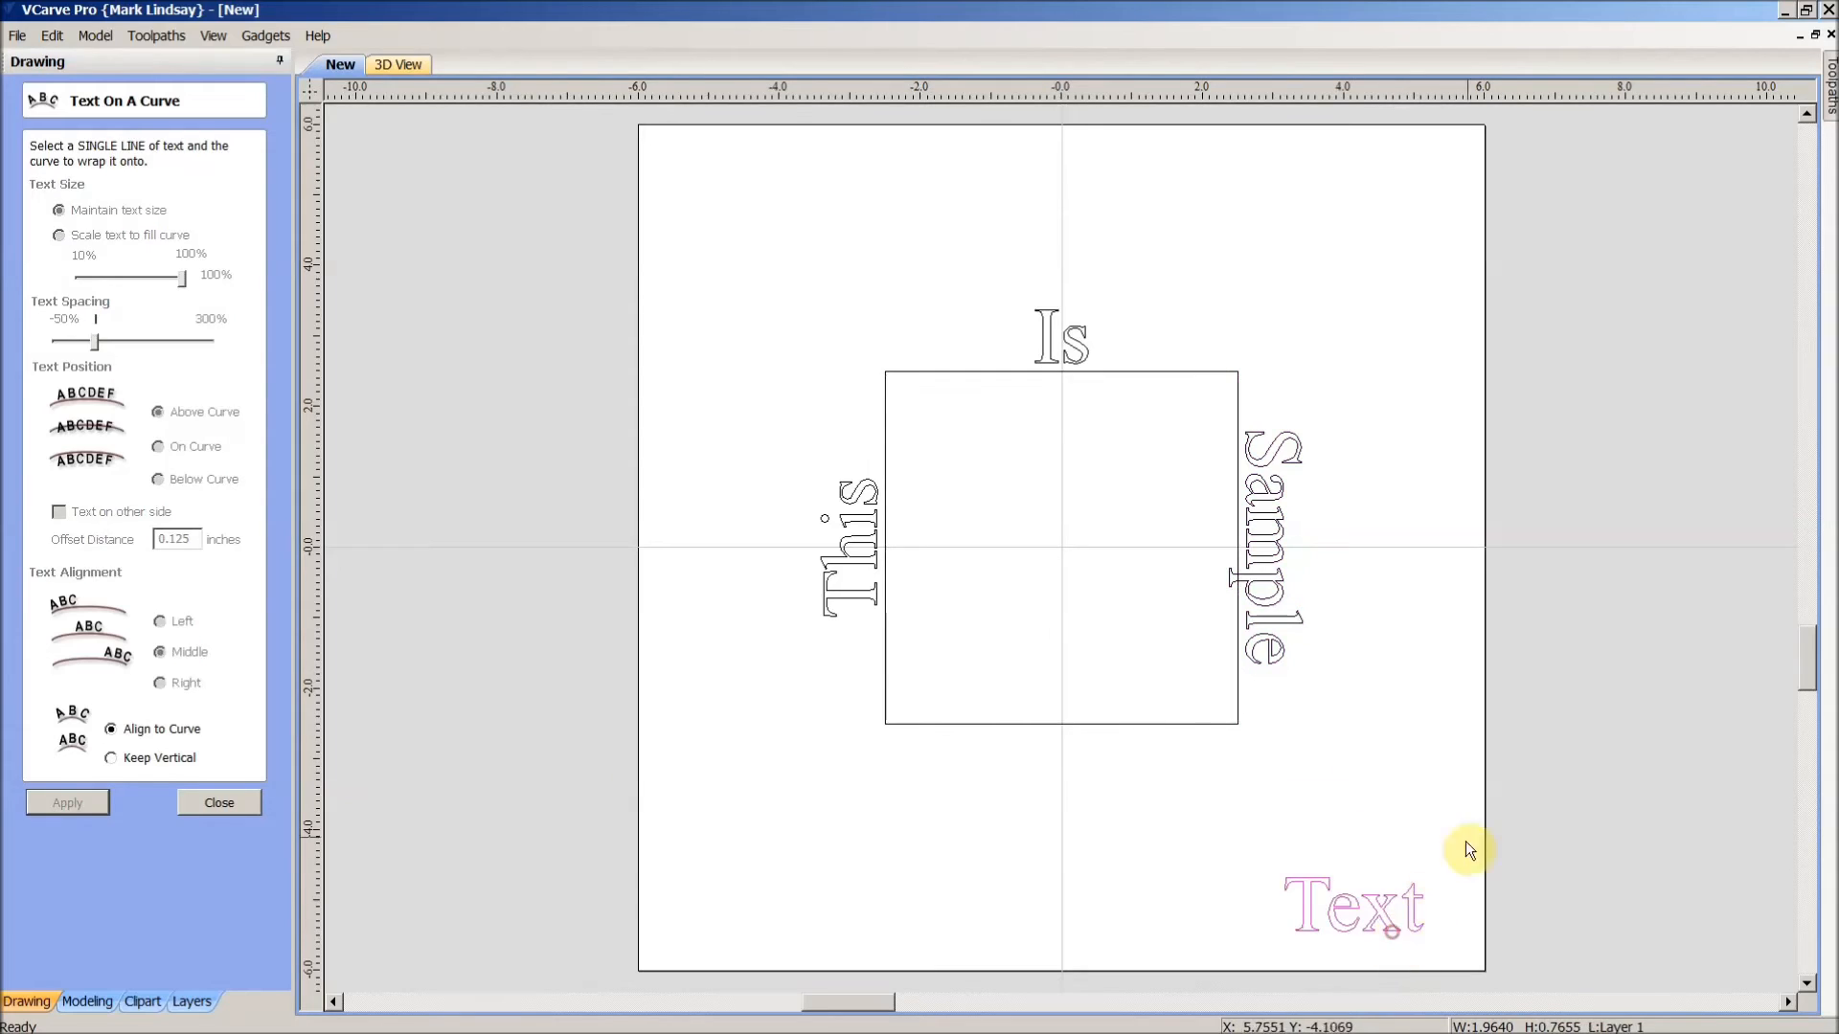
pyautogui.keyDown('shift'); pyautogui.click(1128, 724); pyautogui.keyUp('shift')
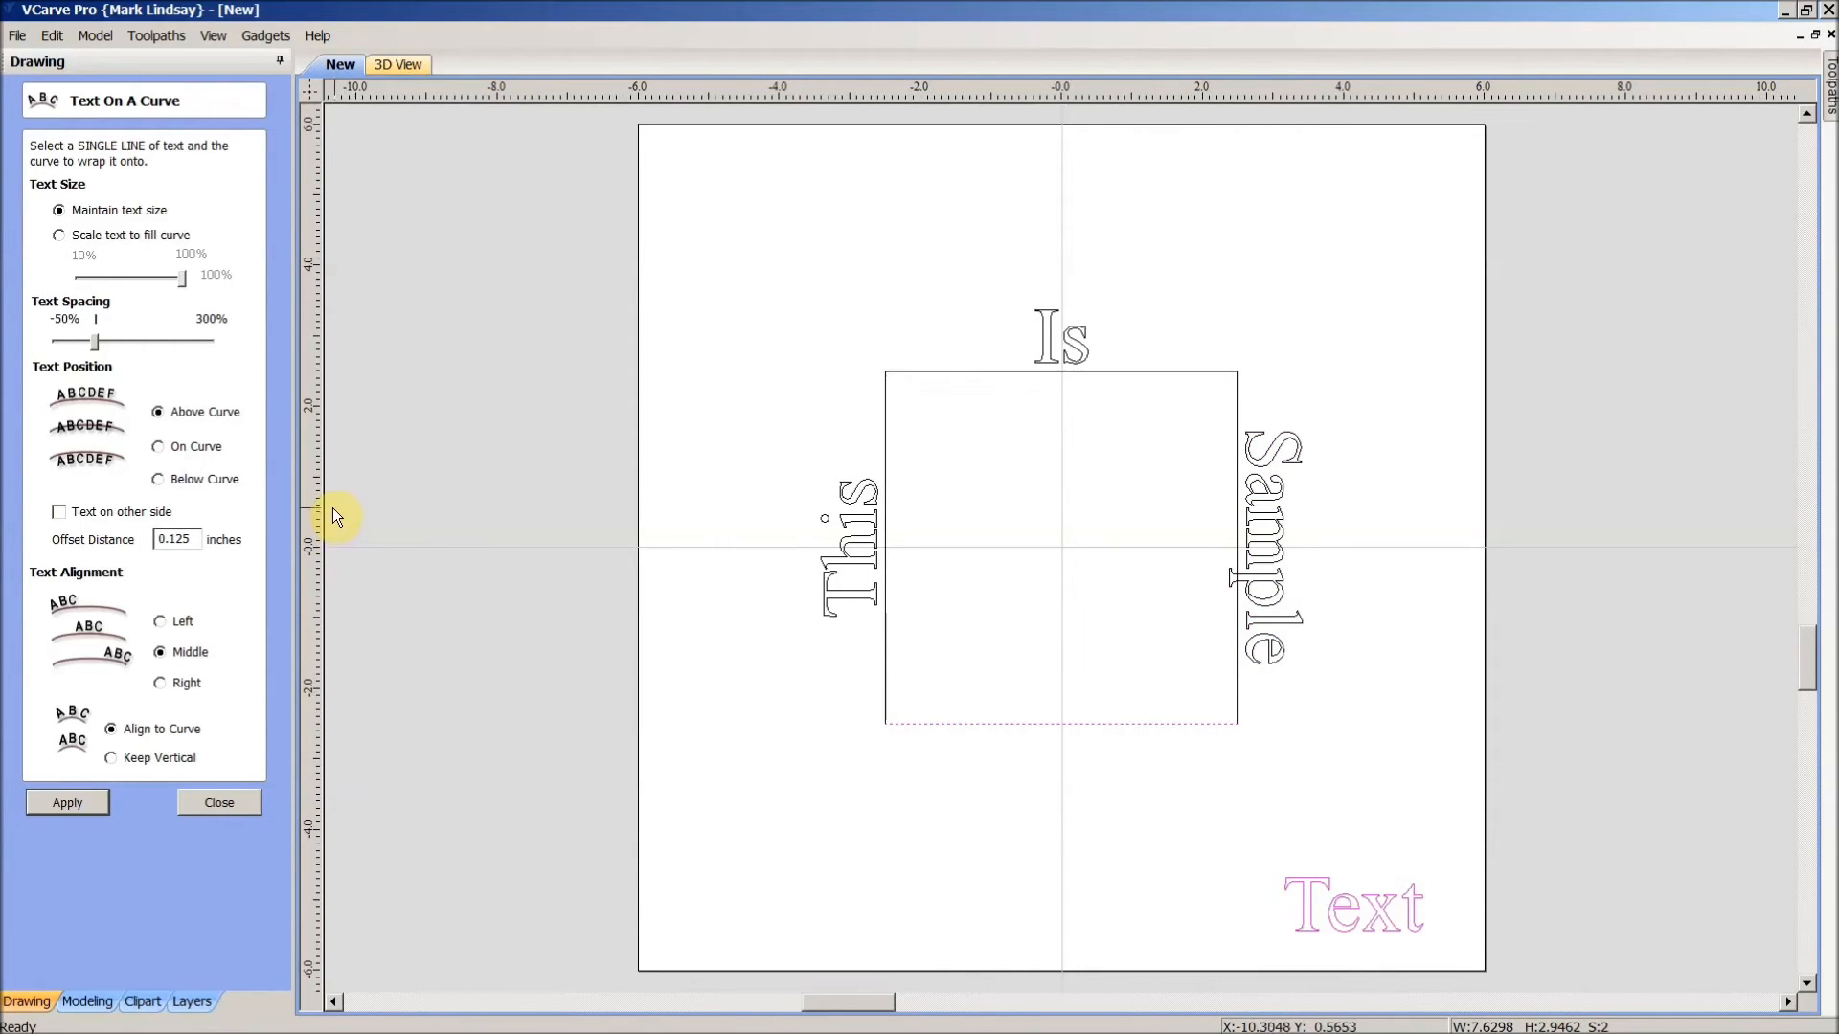
pyautogui.click(67, 802)
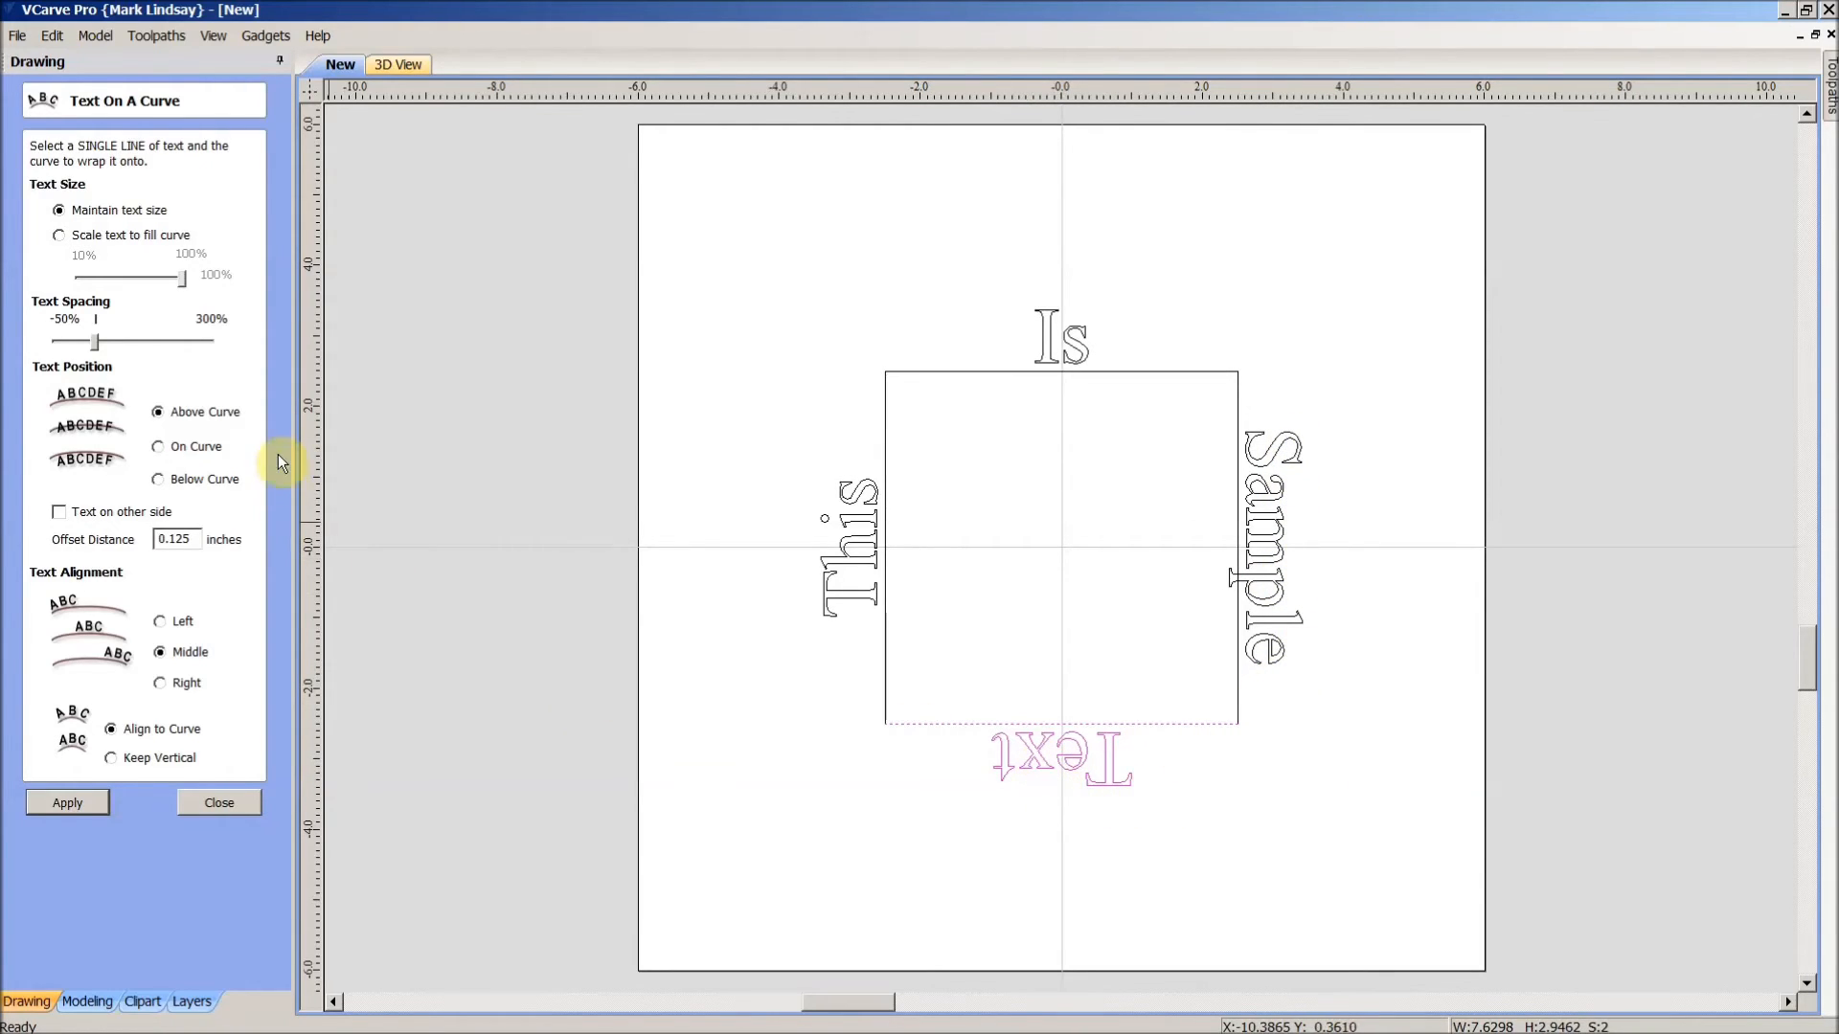
# - Scale 'Text' to fill the bottom edge at about 92%
pyautogui.click(60, 235)
pyautogui.moveTo(184, 285); pyautogui.dragTo(177, 285)
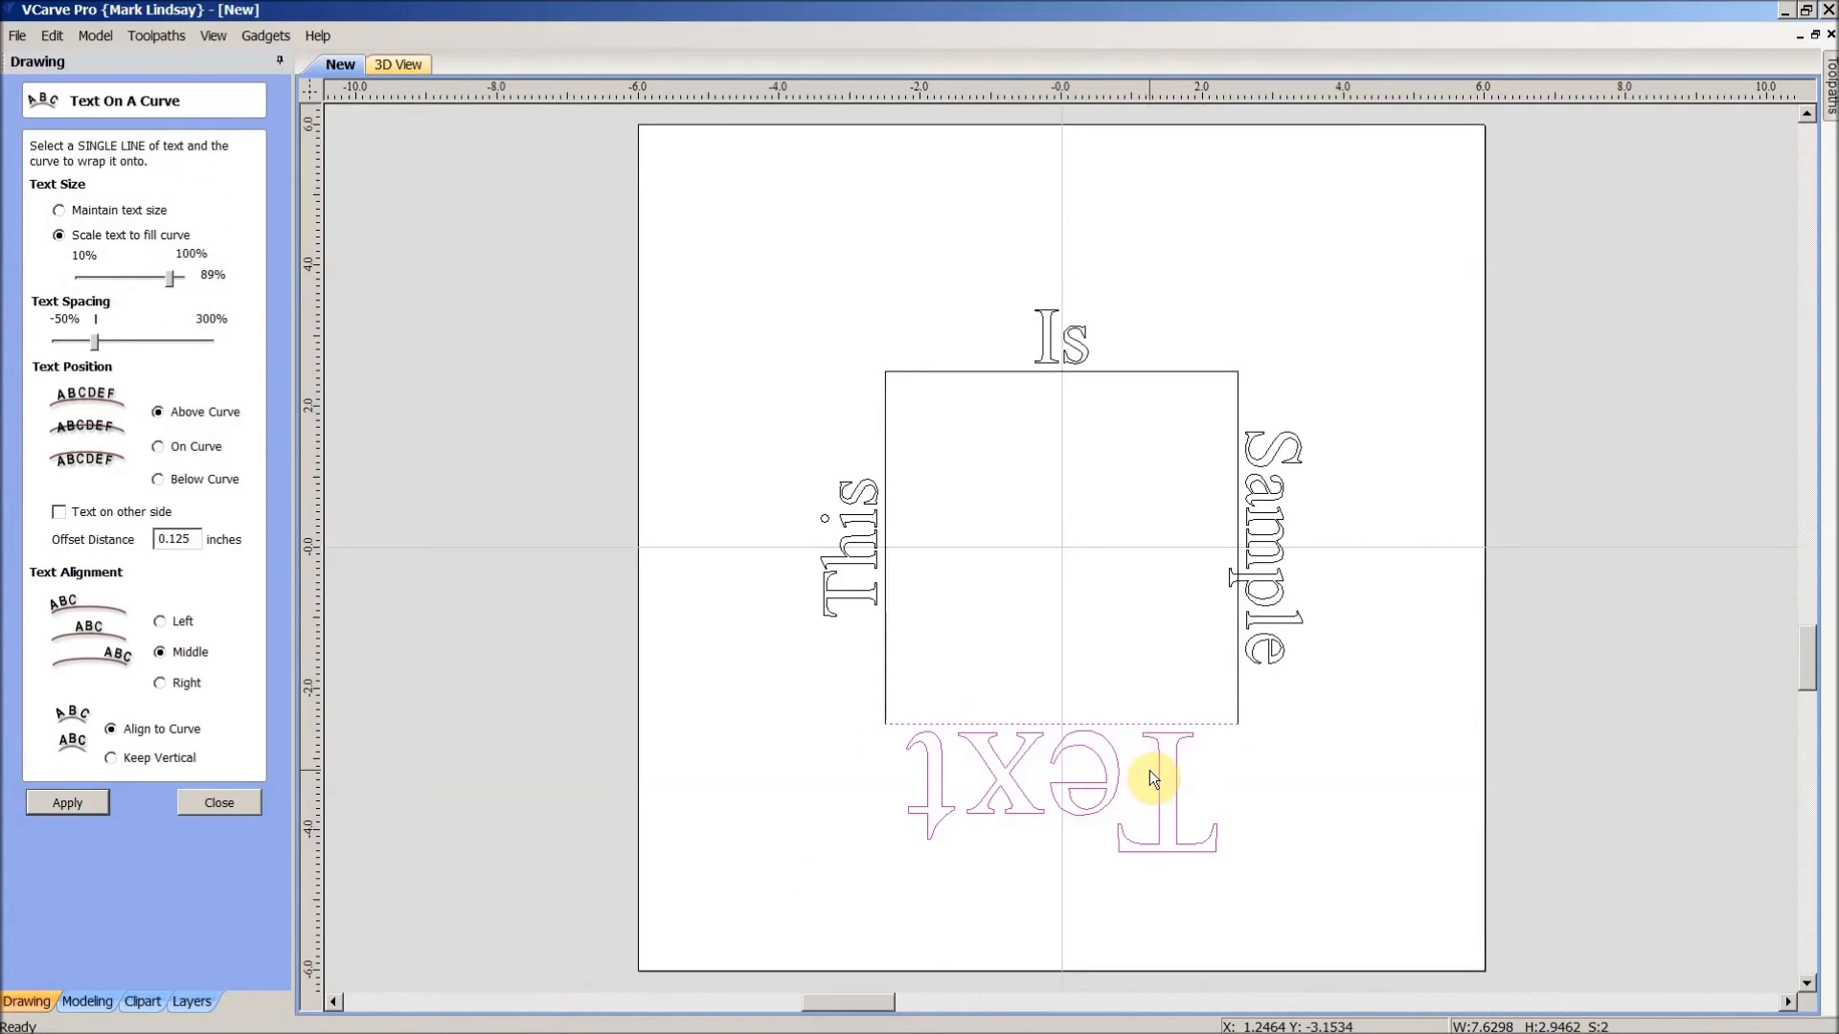
pyautogui.click(1326, 698)
# - Rewrap 'Sample' with scale to fill its edge, reduced to 89%
pyautogui.click(1274, 652)
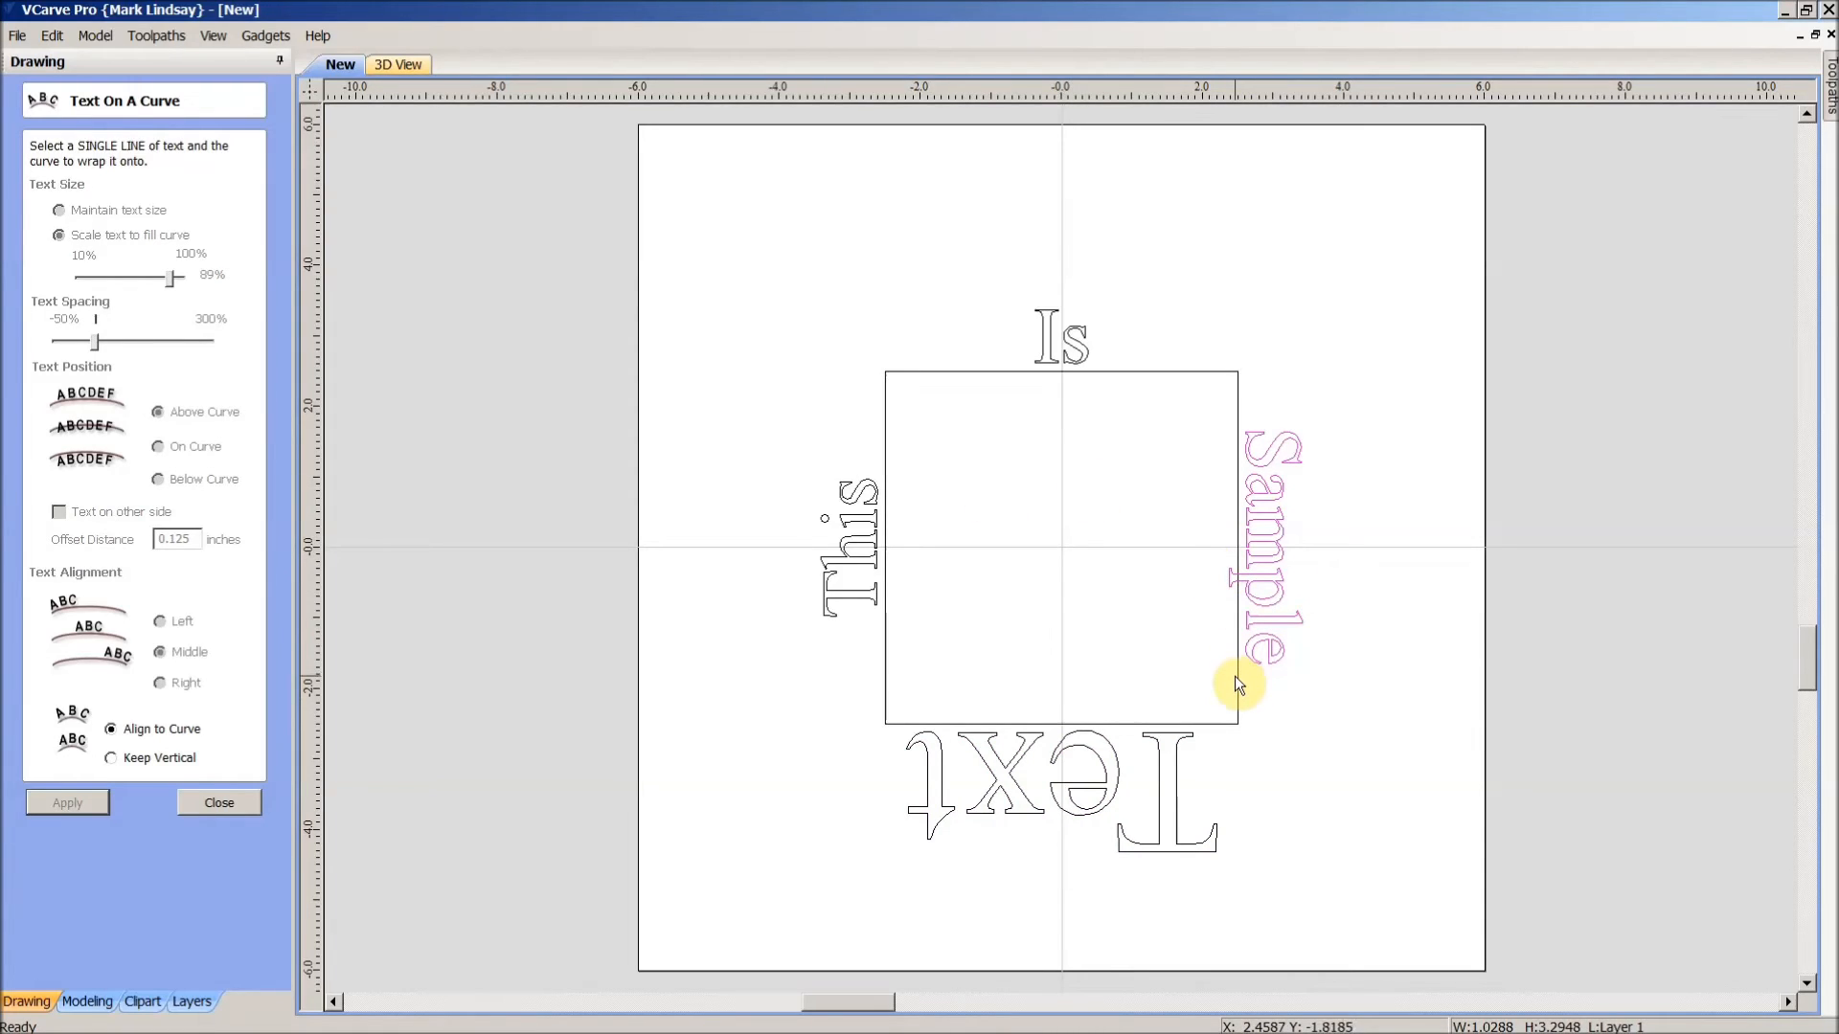
pyautogui.keyDown('shift'); pyautogui.click(1238, 680); pyautogui.keyUp('shift')
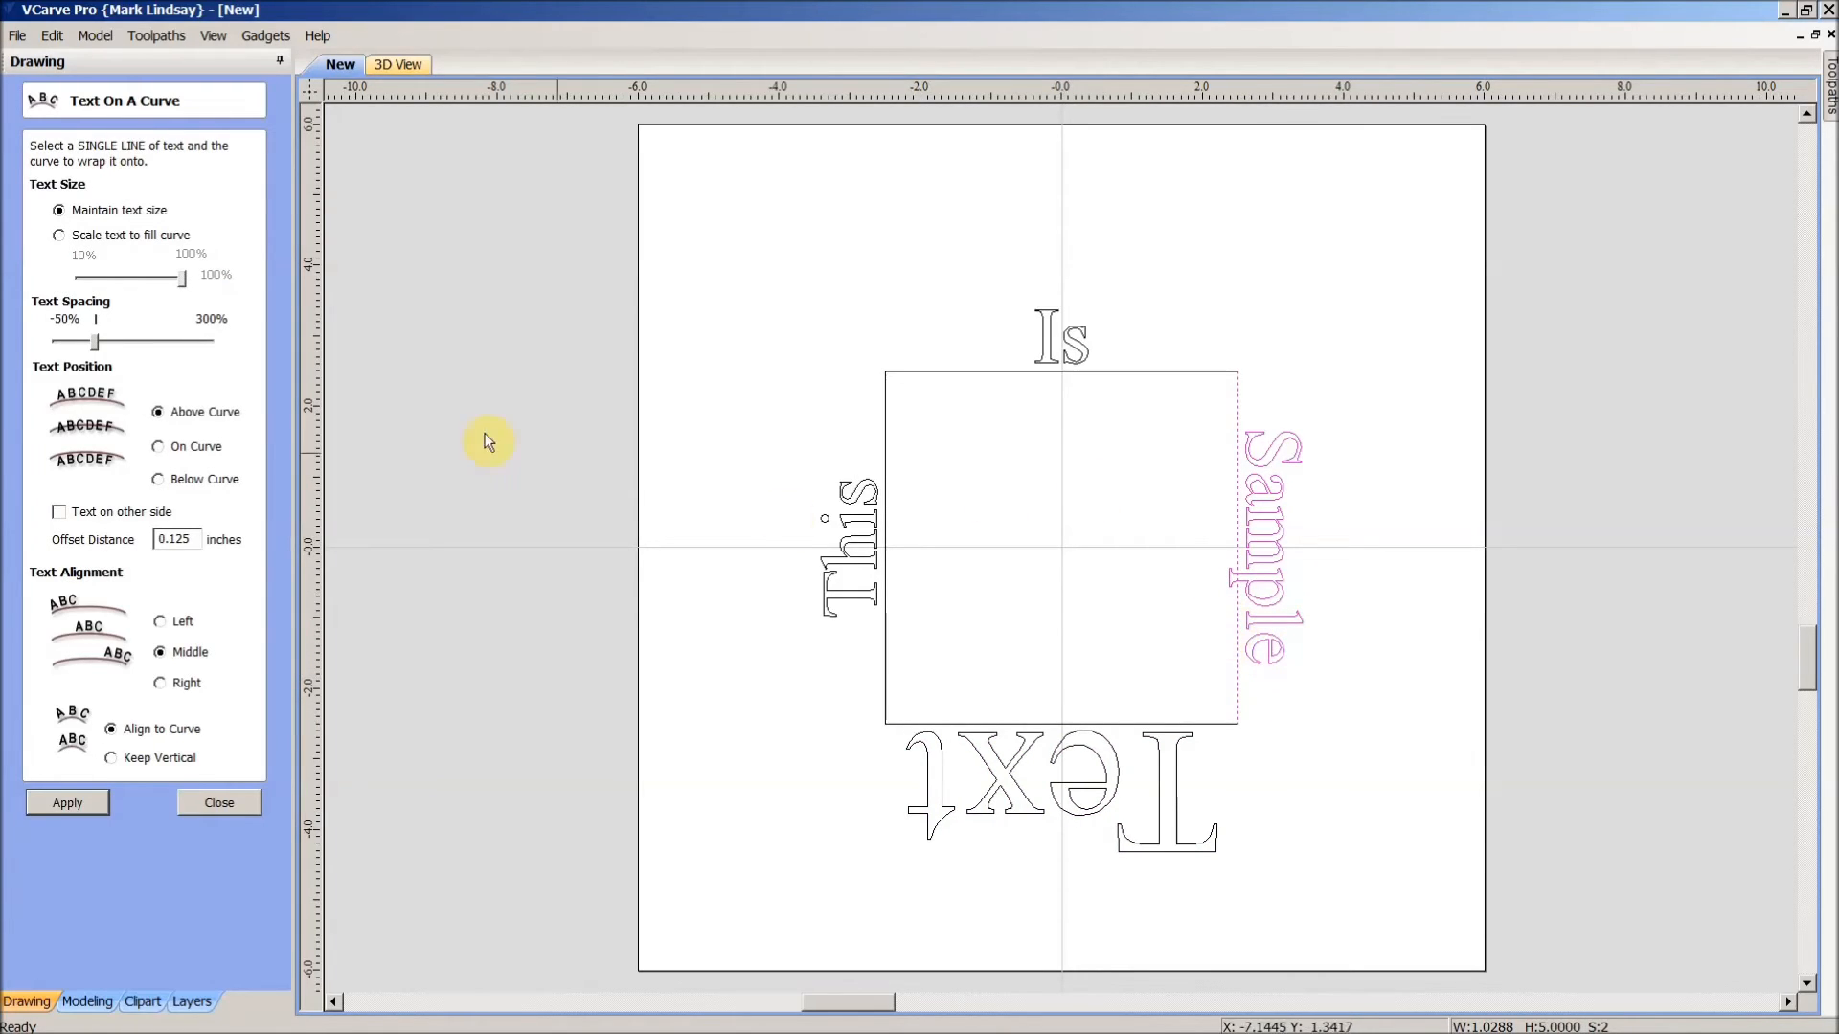
pyautogui.click(60, 237)
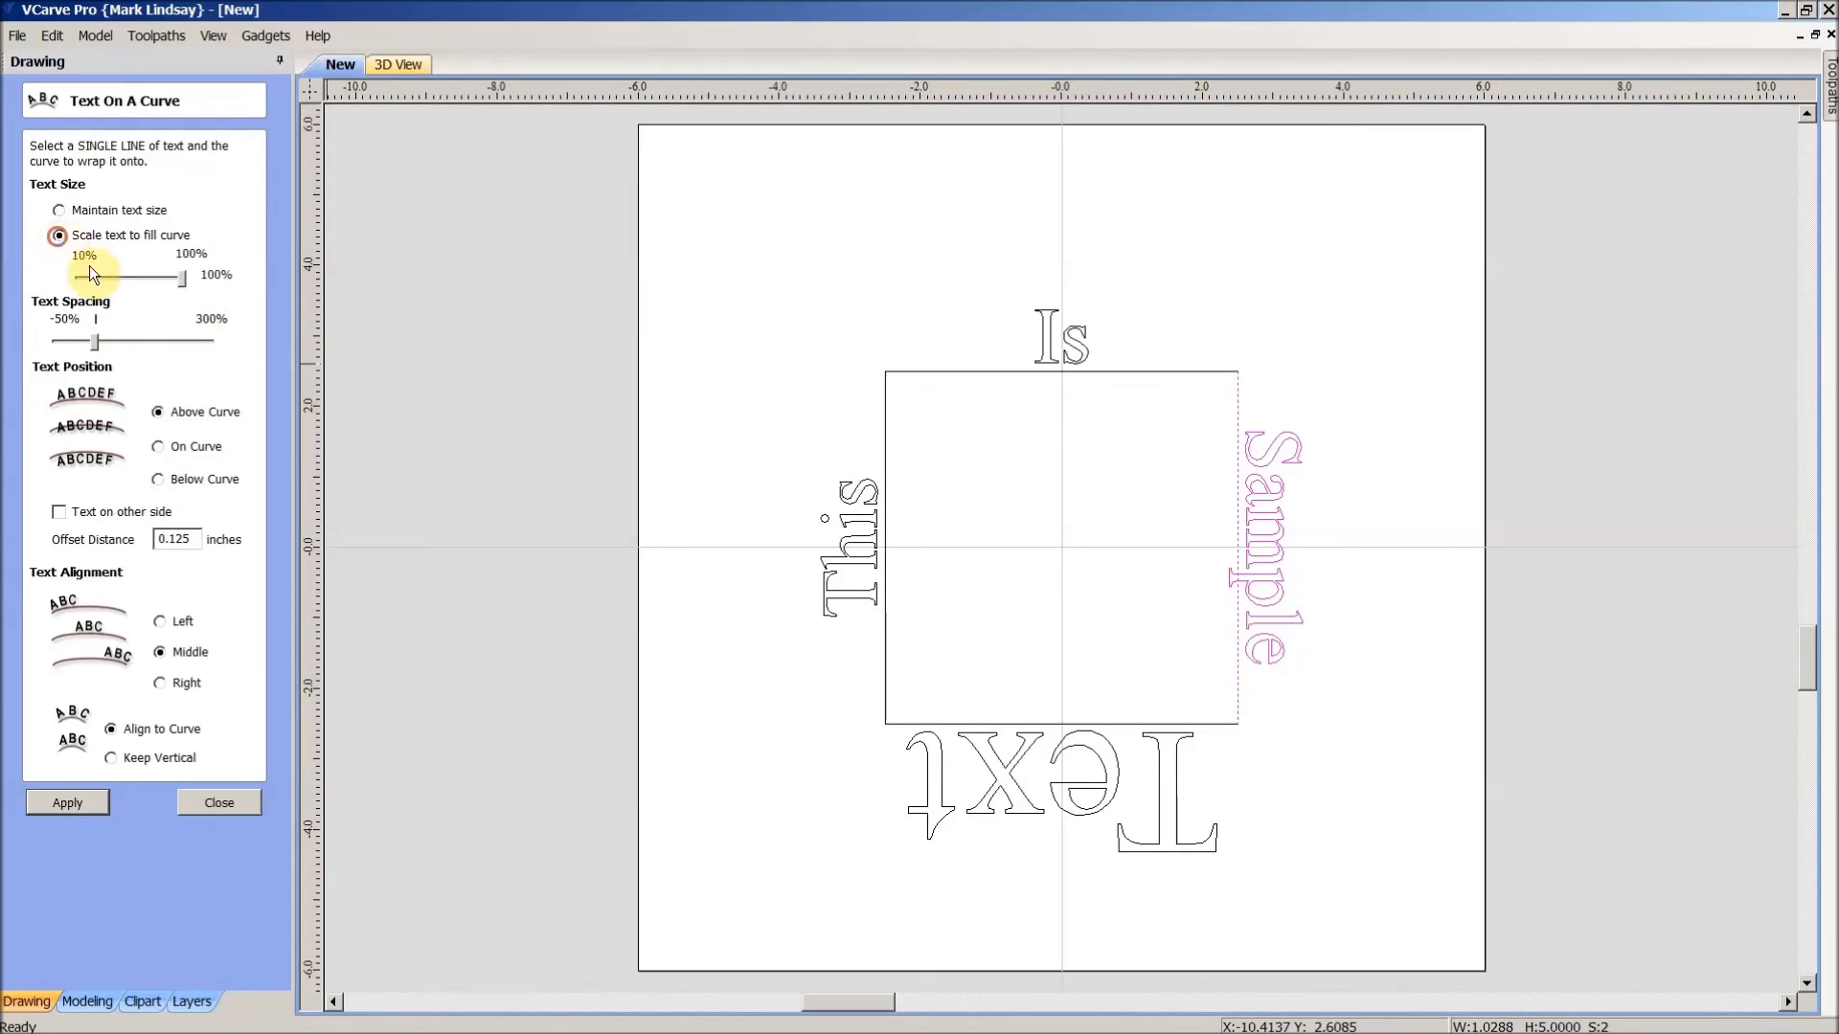
pyautogui.click(186, 280)
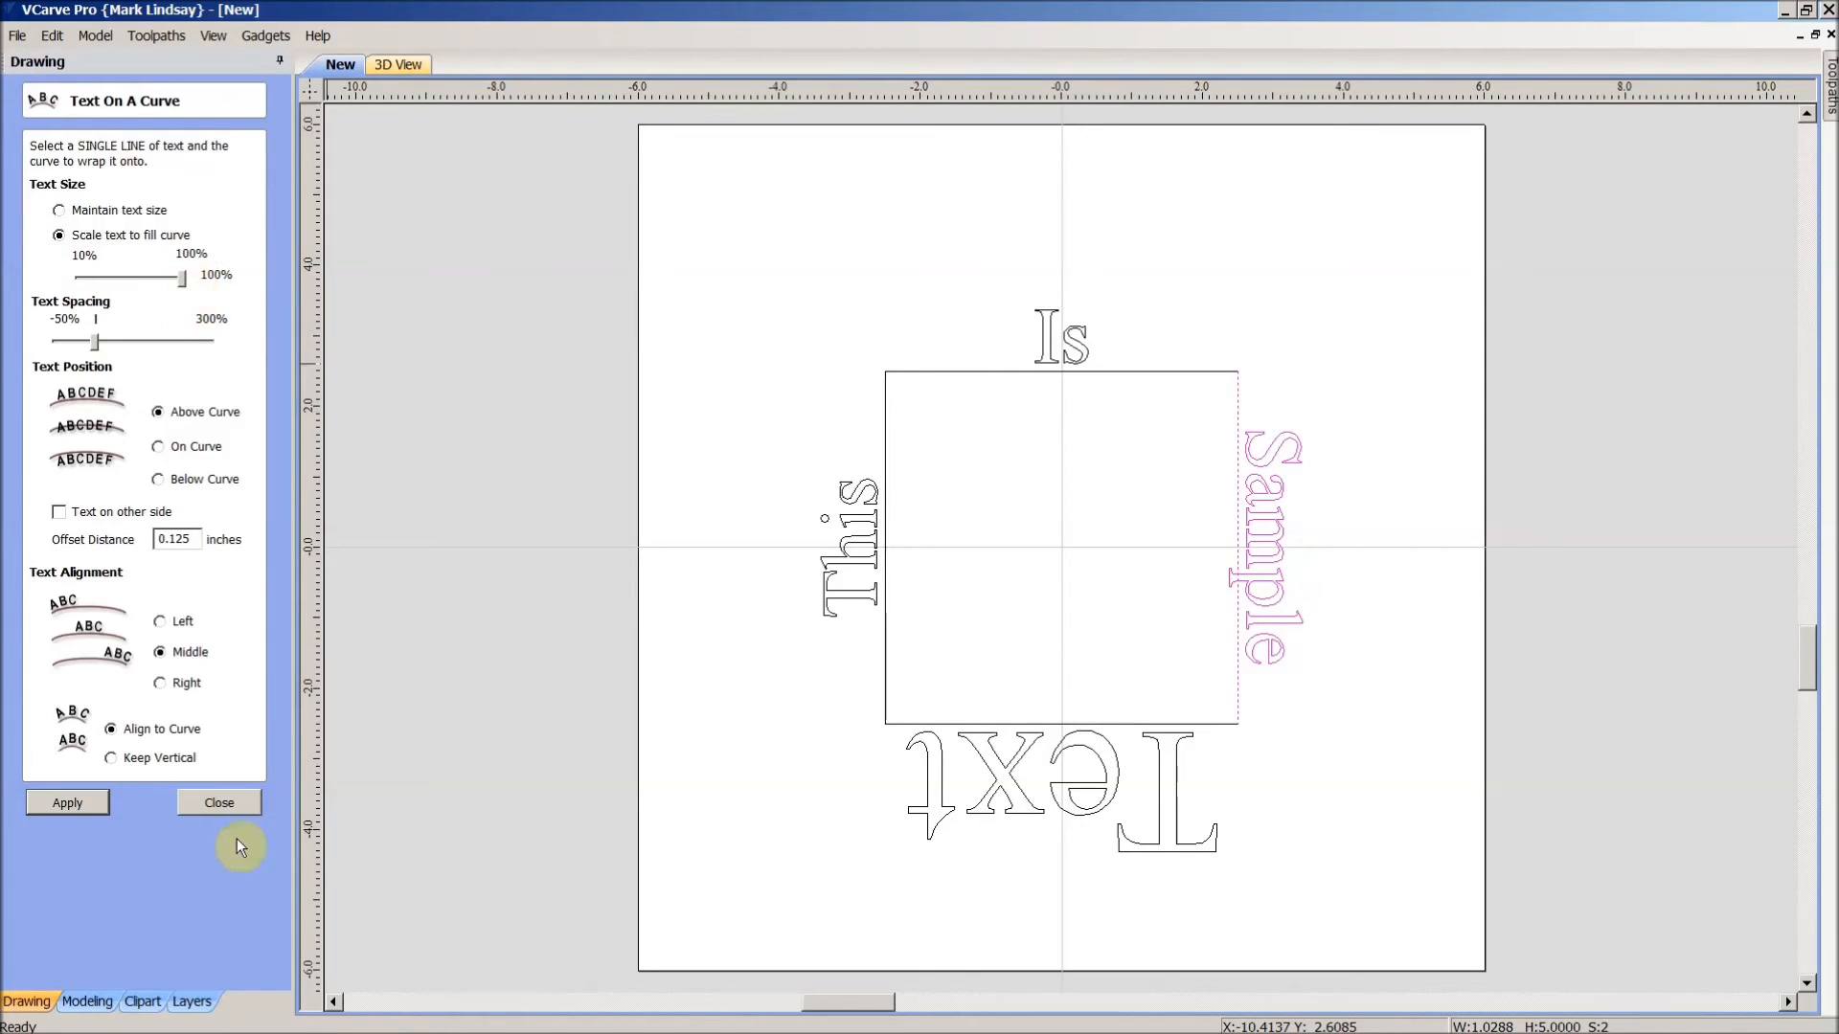
pyautogui.click(65, 801)
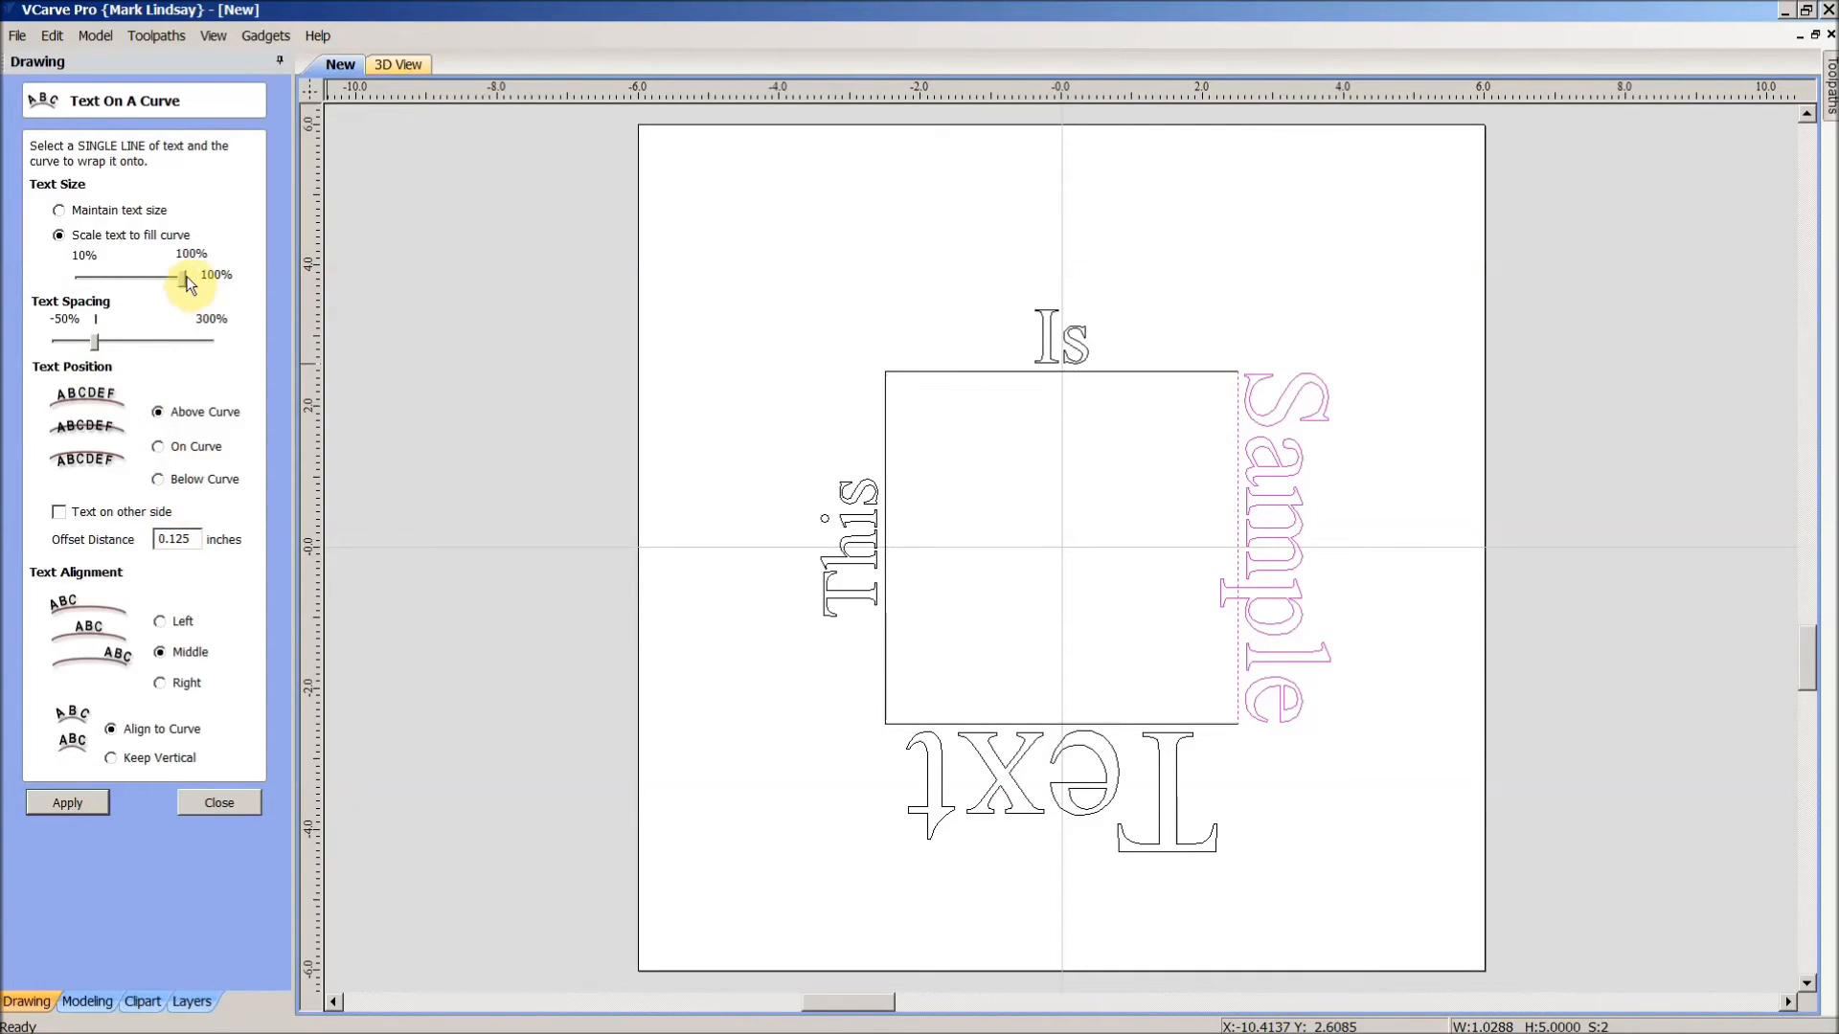
pyautogui.moveTo(185, 279); pyautogui.dragTo(169, 280)
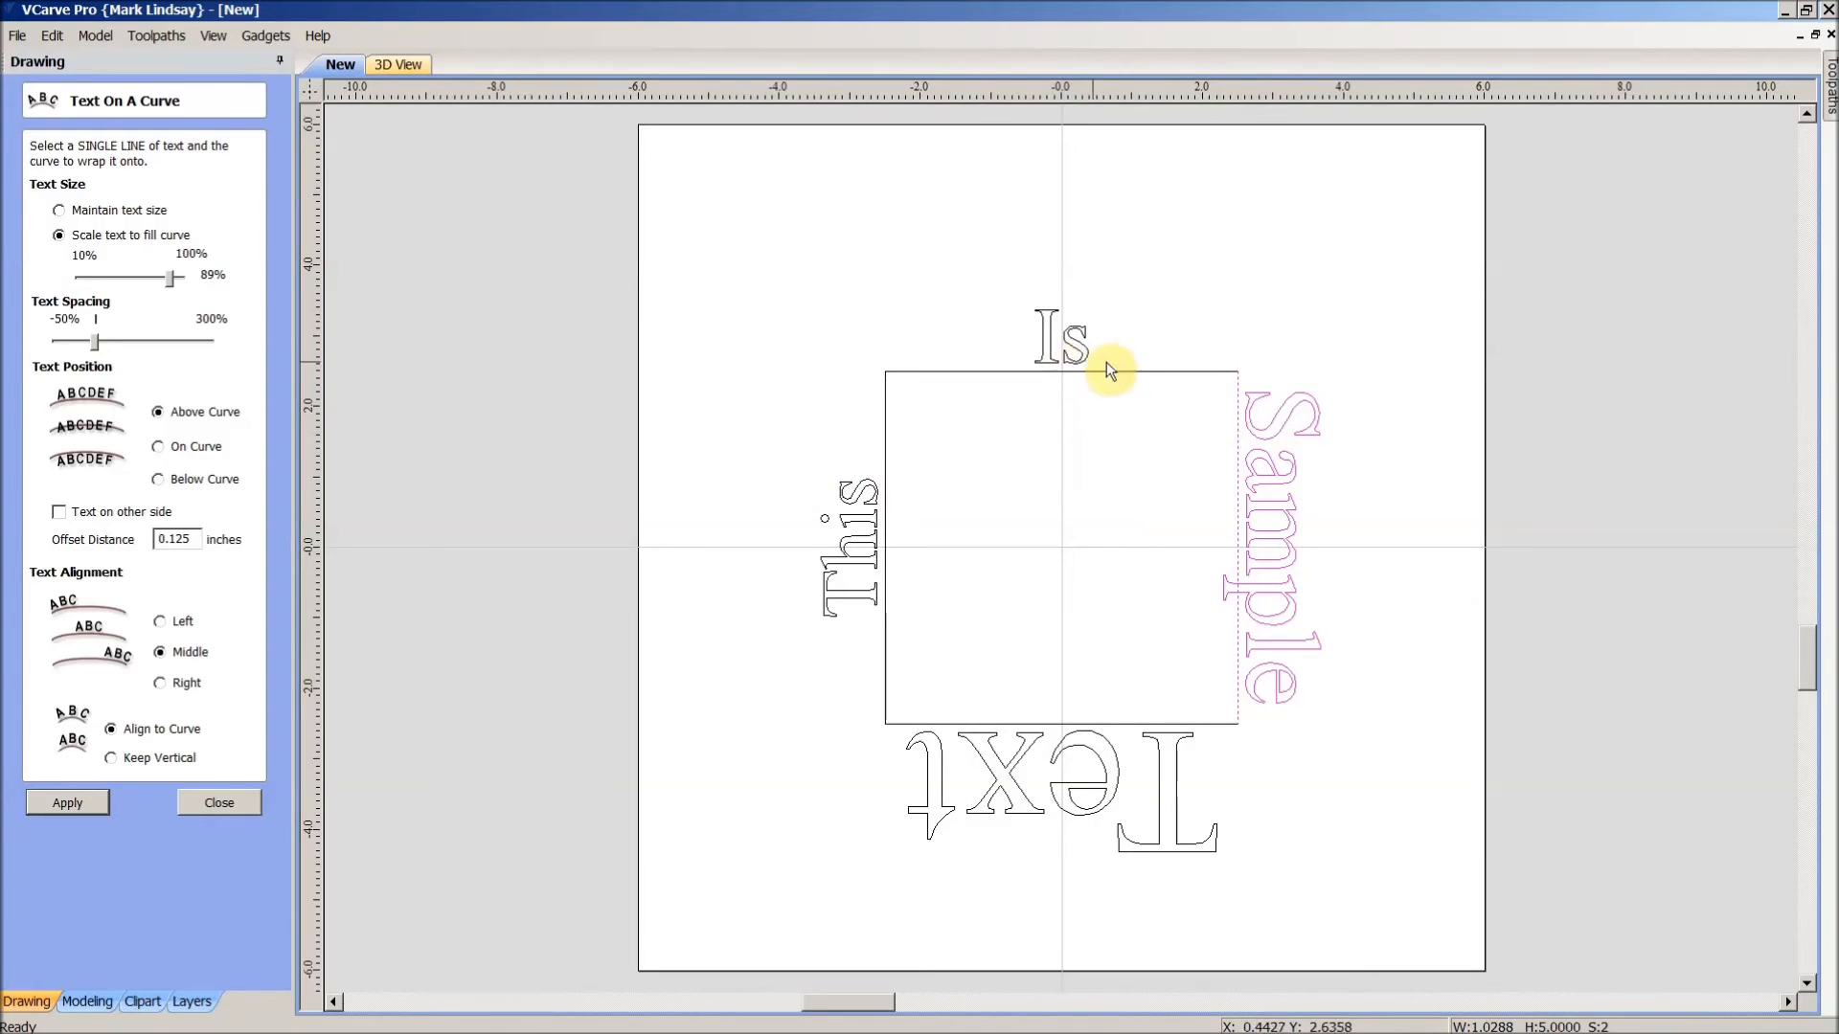
# - Rewrap 'This' on the left side with scale to fill, lowering it to 41%, then 24%
pyautogui.click(1075, 332)
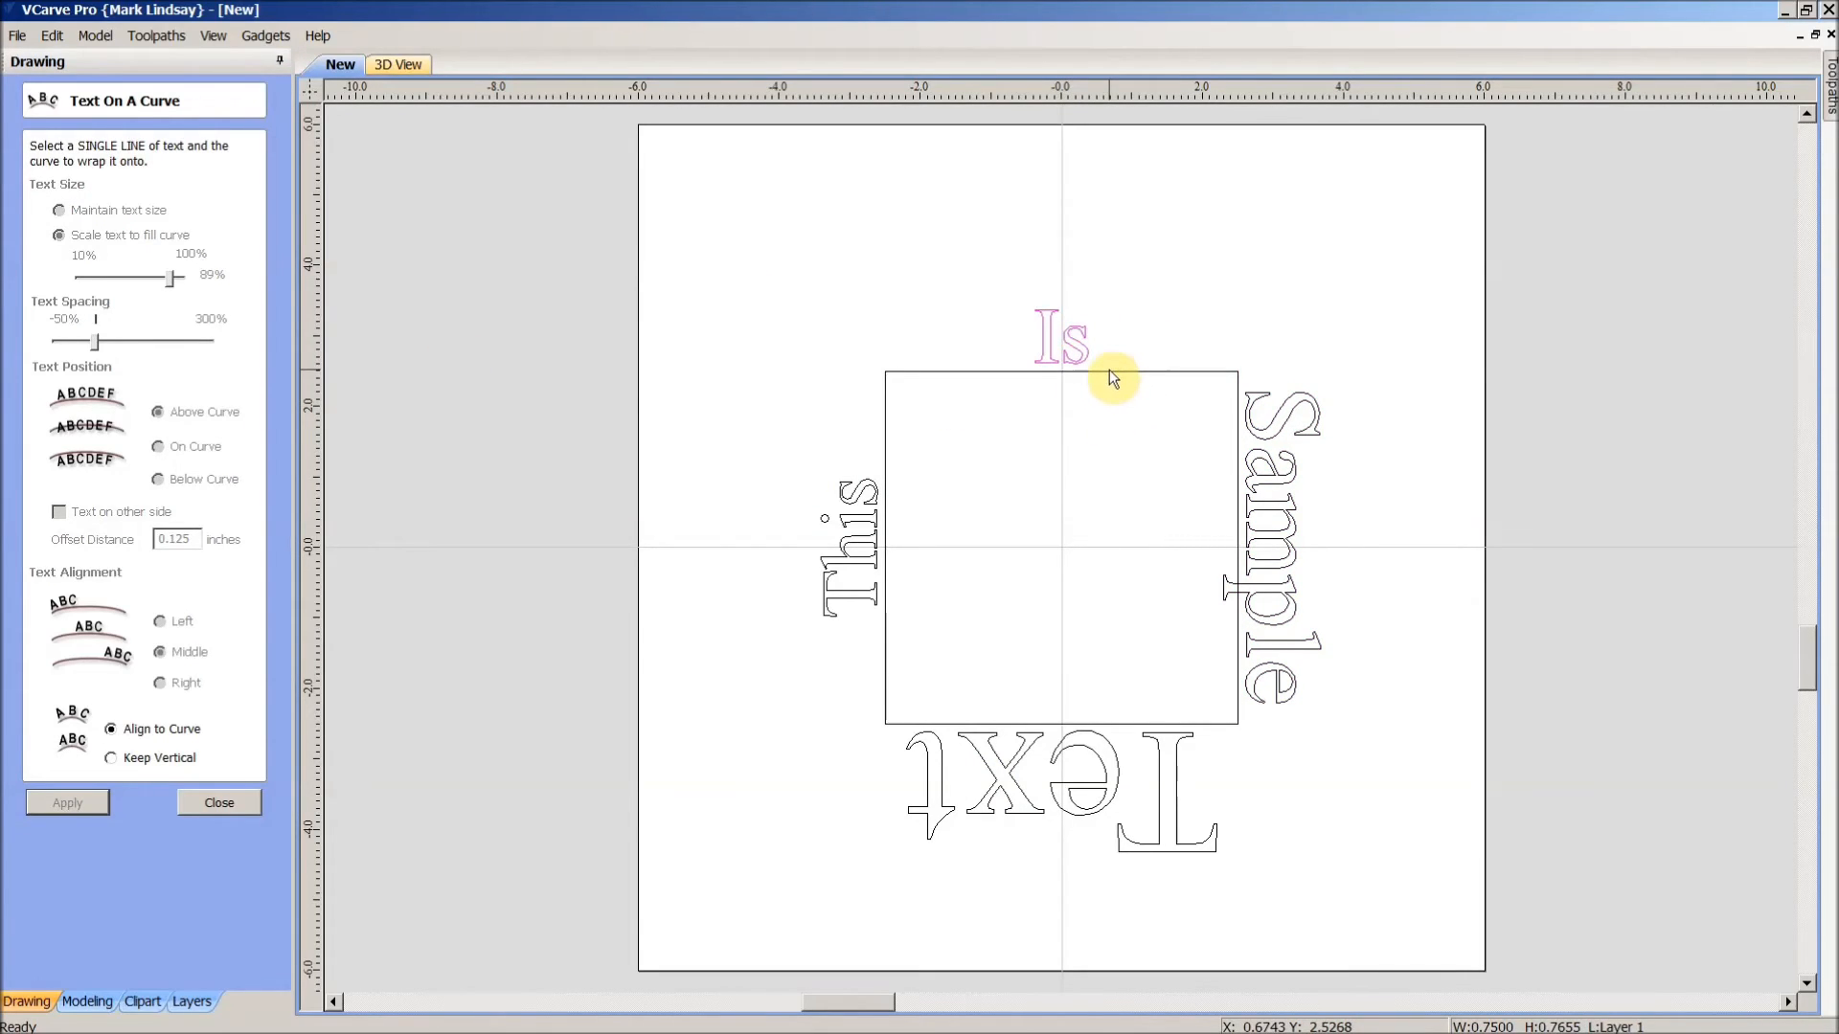
pyautogui.click(1146, 326)
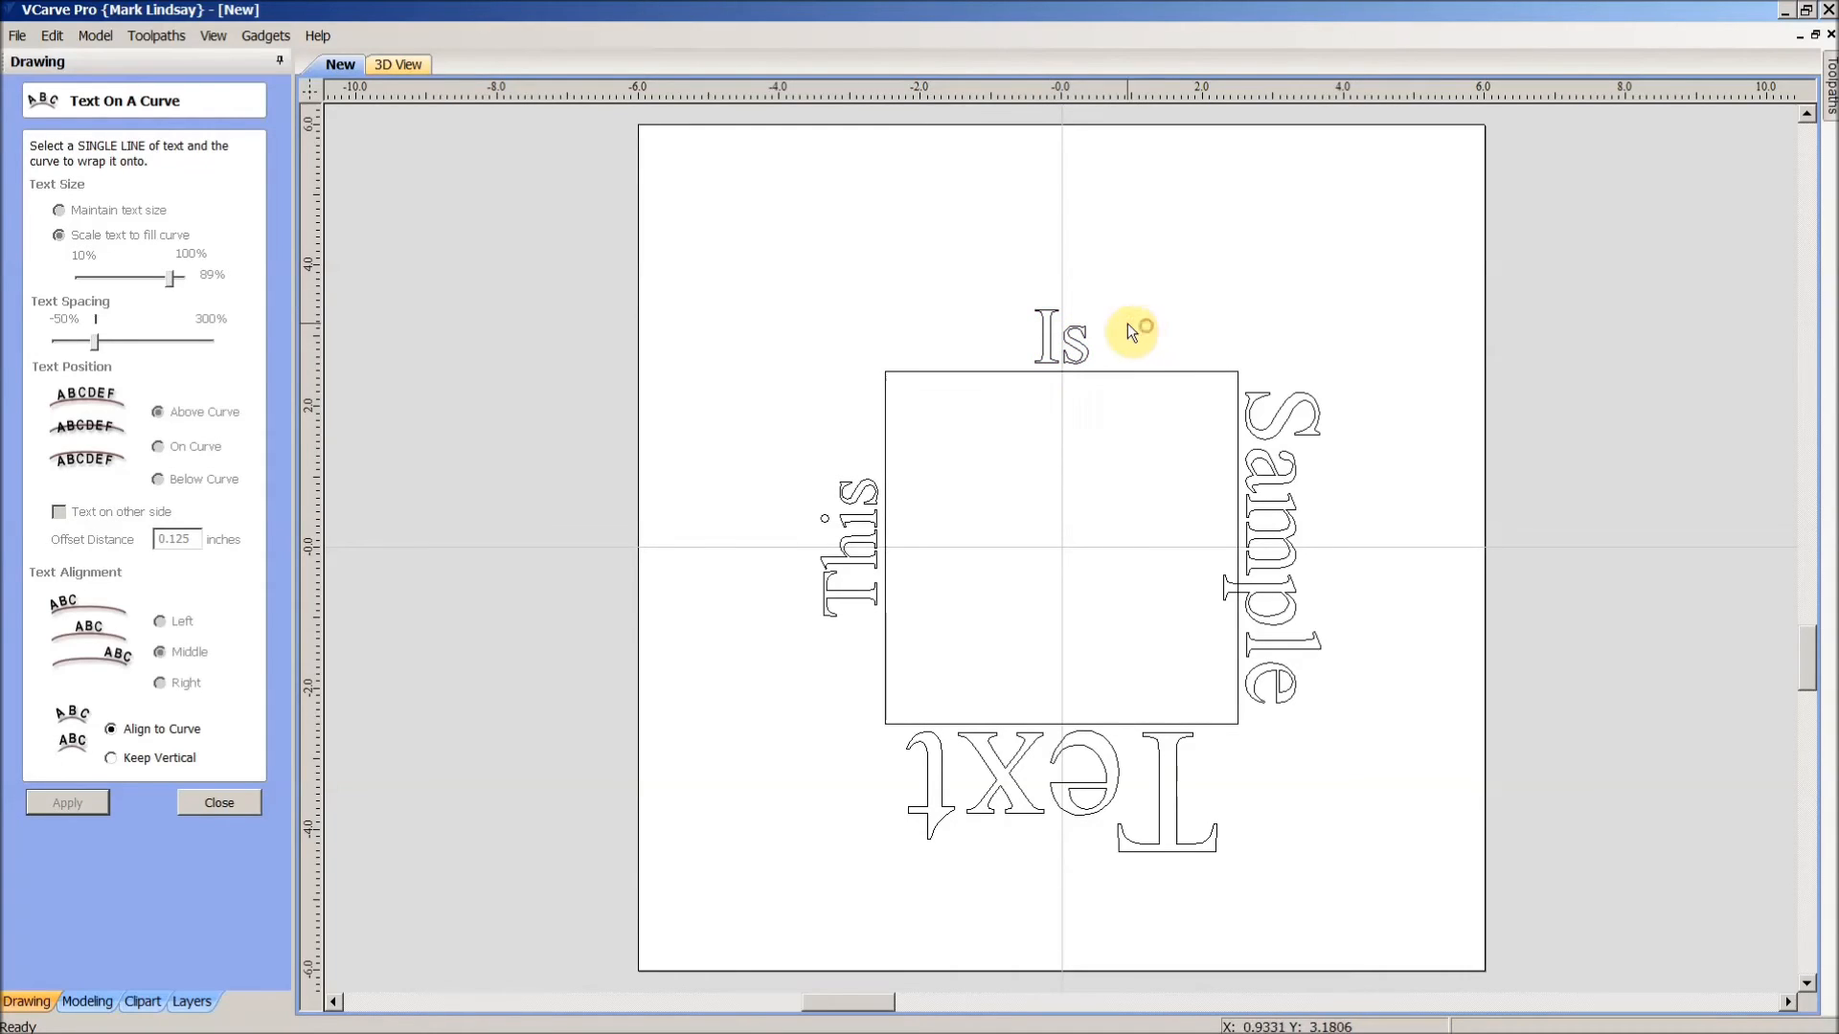
pyautogui.click(871, 551)
pyautogui.keyDown('shift'); pyautogui.click(885, 569); pyautogui.keyUp('shift')
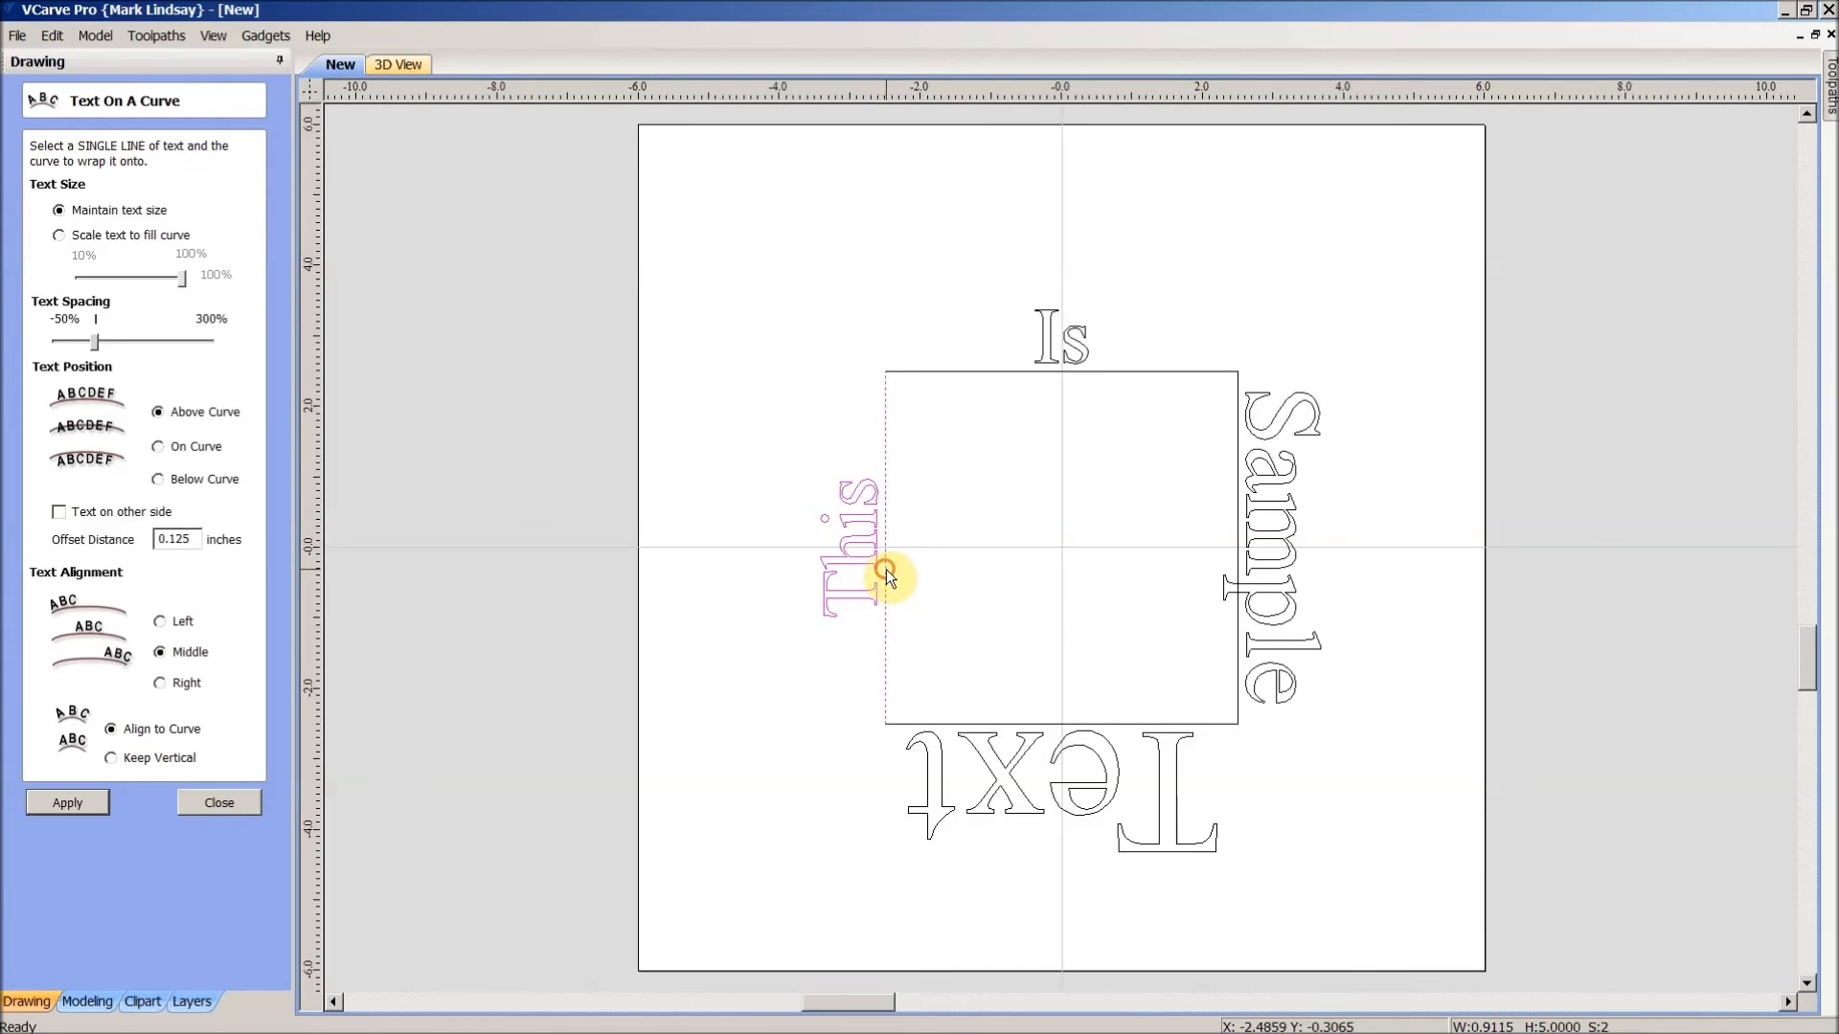
pyautogui.click(60, 235)
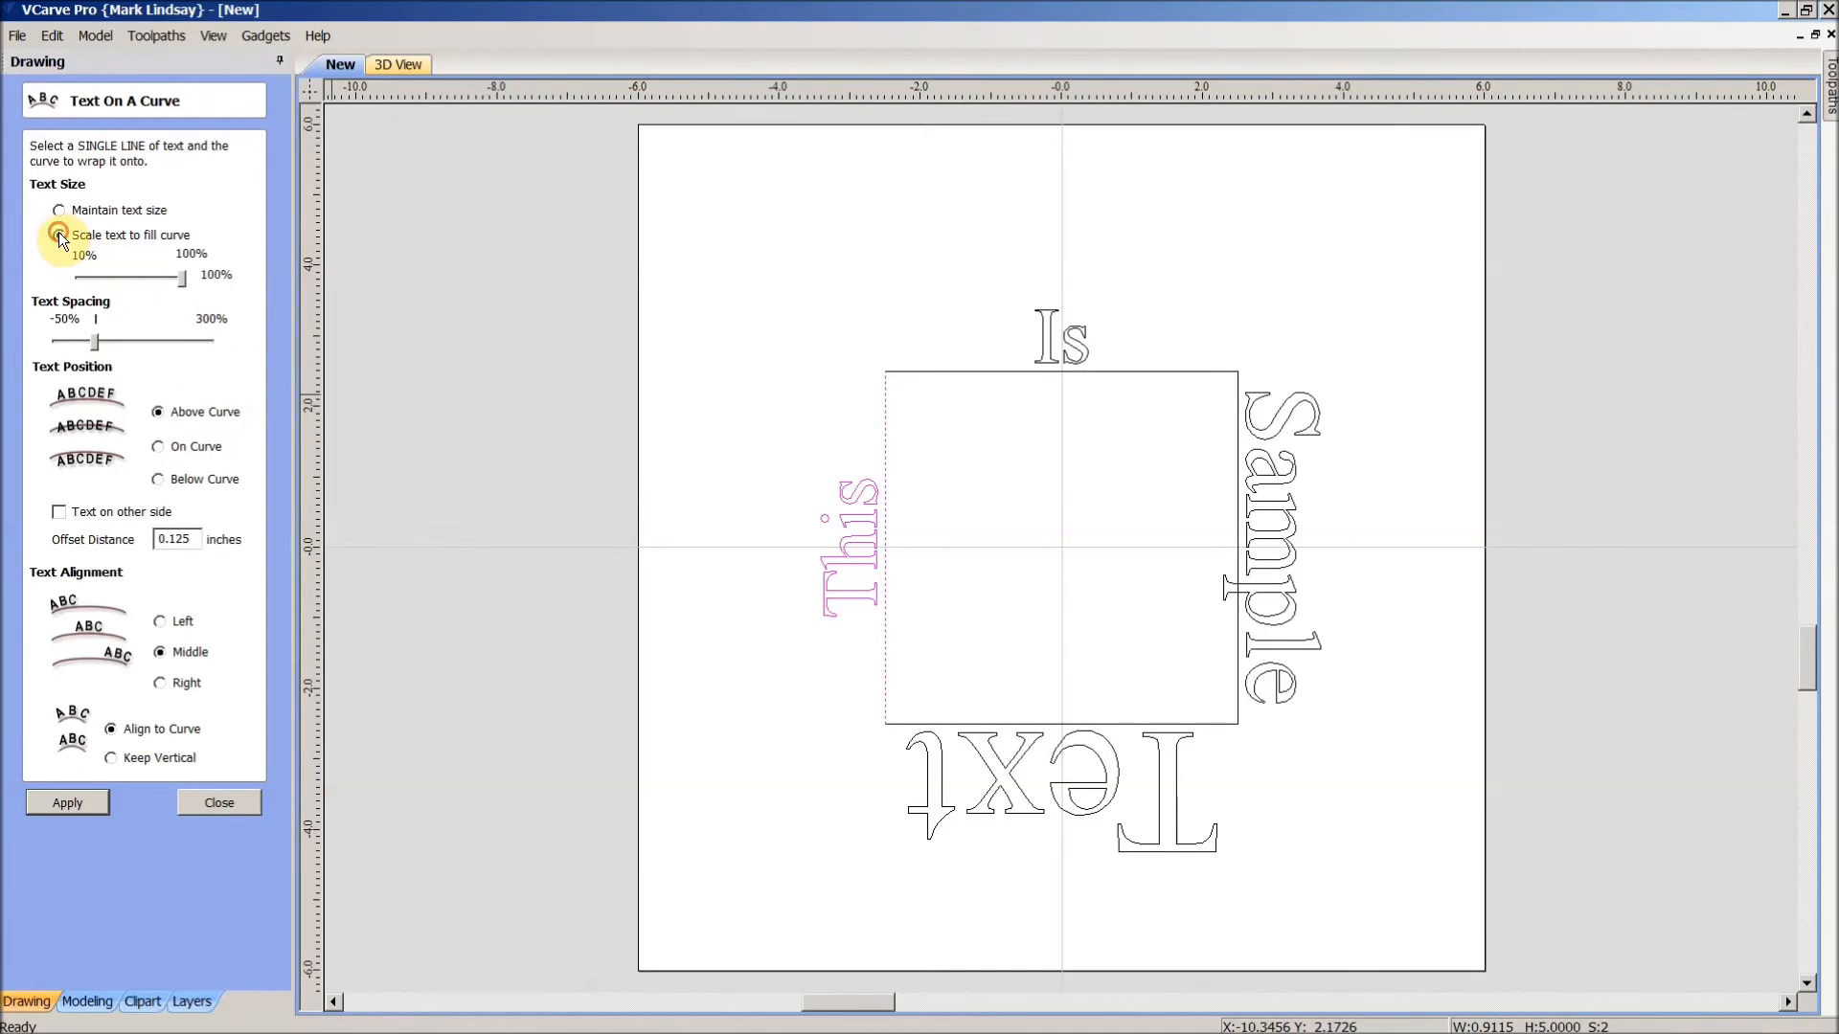
pyautogui.moveTo(181, 280); pyautogui.dragTo(169, 287)
pyautogui.click(65, 802)
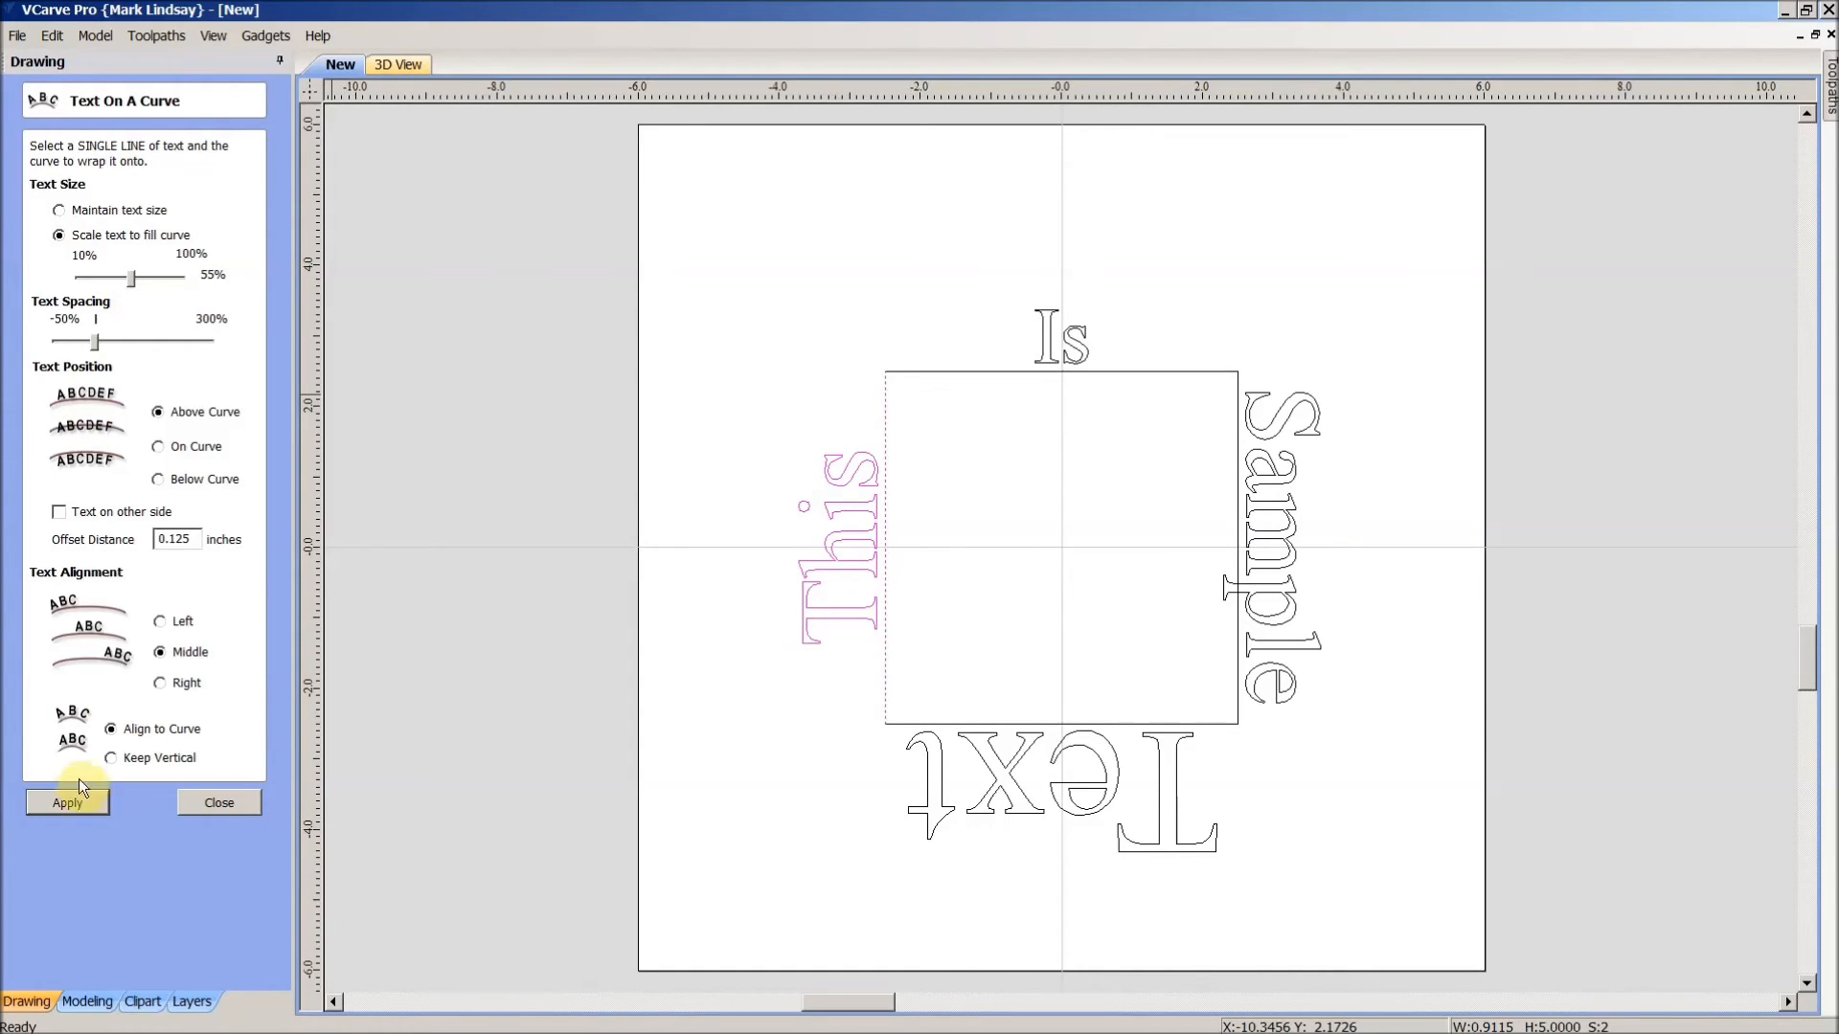
pyautogui.moveTo(129, 280); pyautogui.dragTo(115, 279)
pyautogui.click(84, 803)
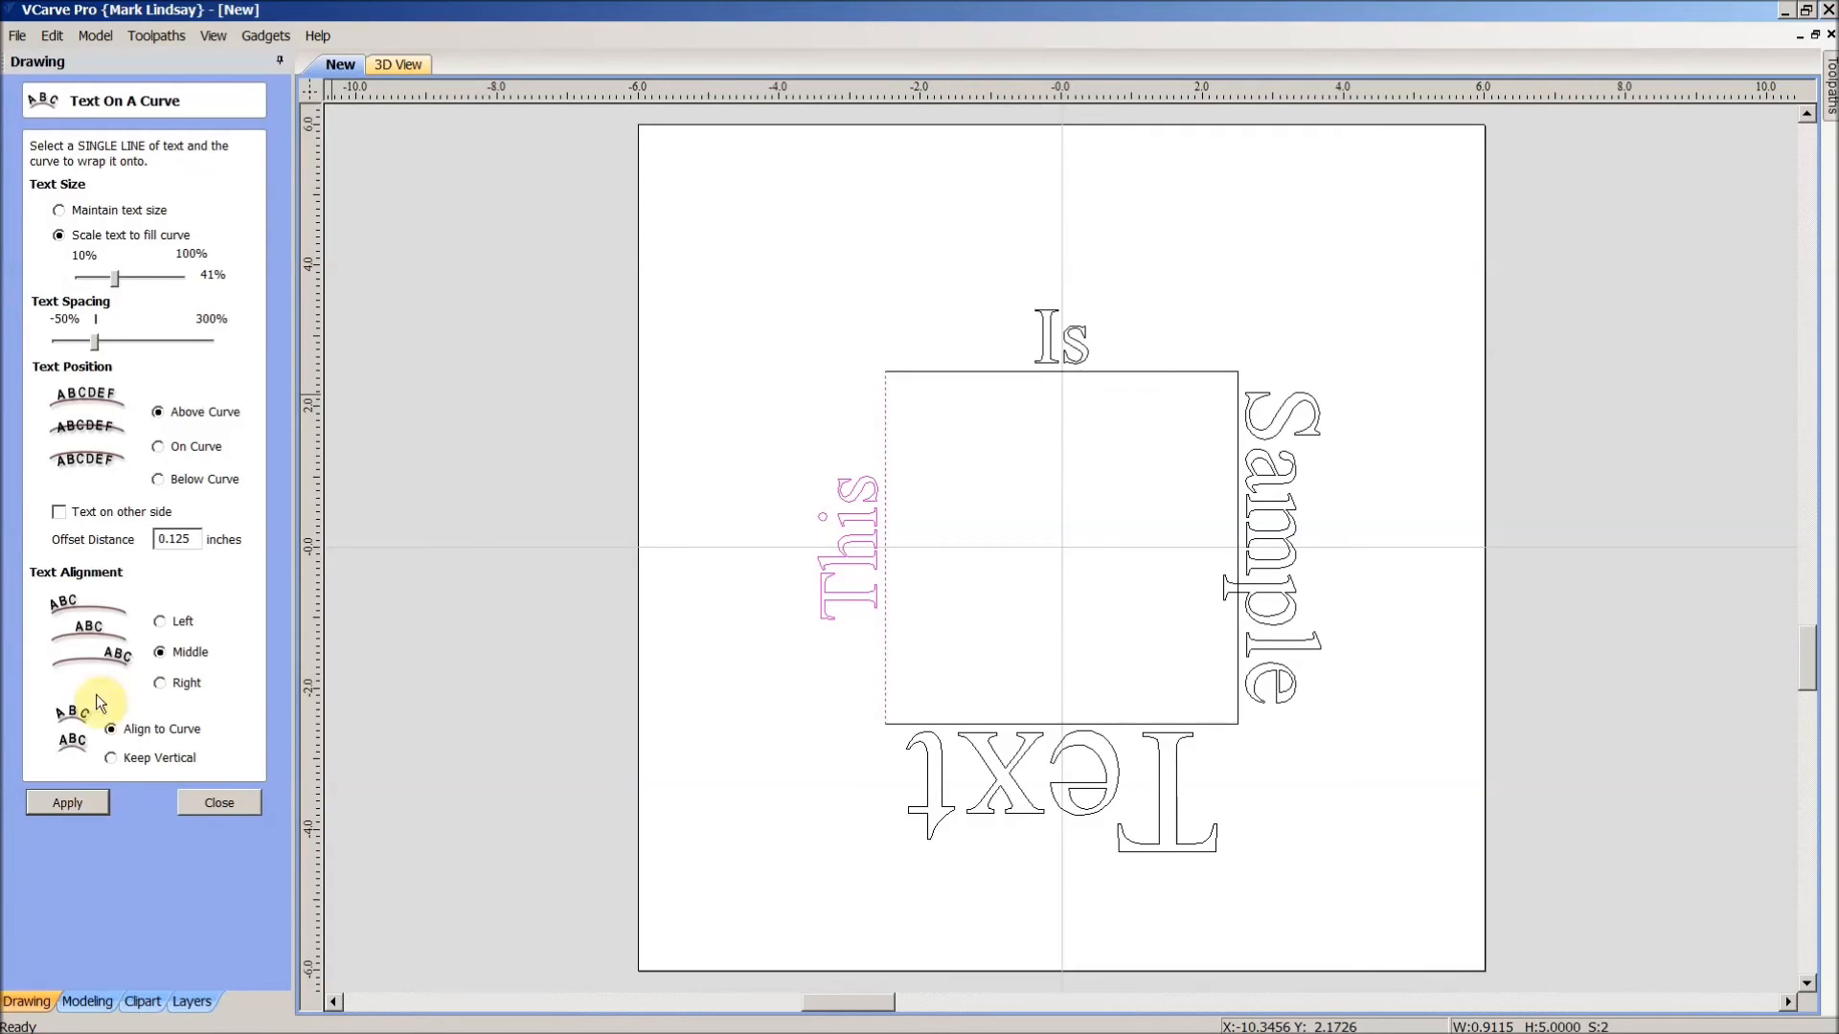
pyautogui.moveTo(112, 278); pyautogui.dragTo(94, 278)
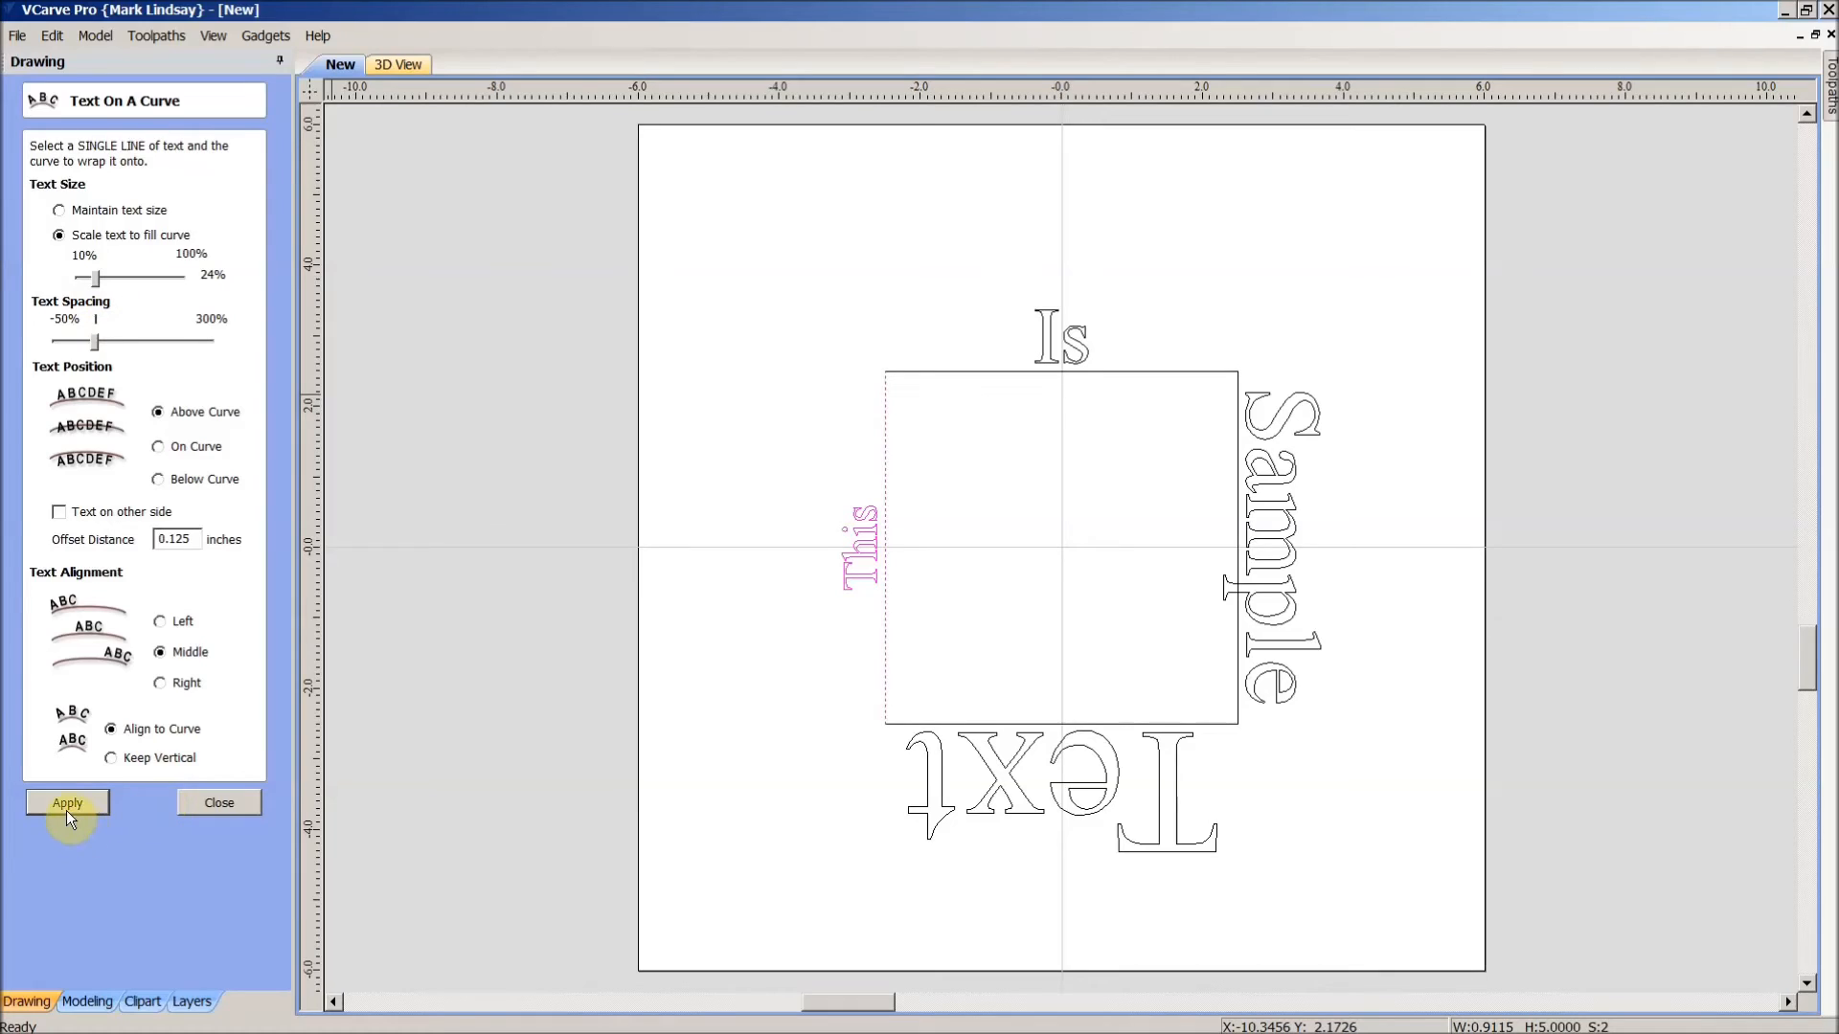
pyautogui.click(227, 801)
pyautogui.click(756, 787)
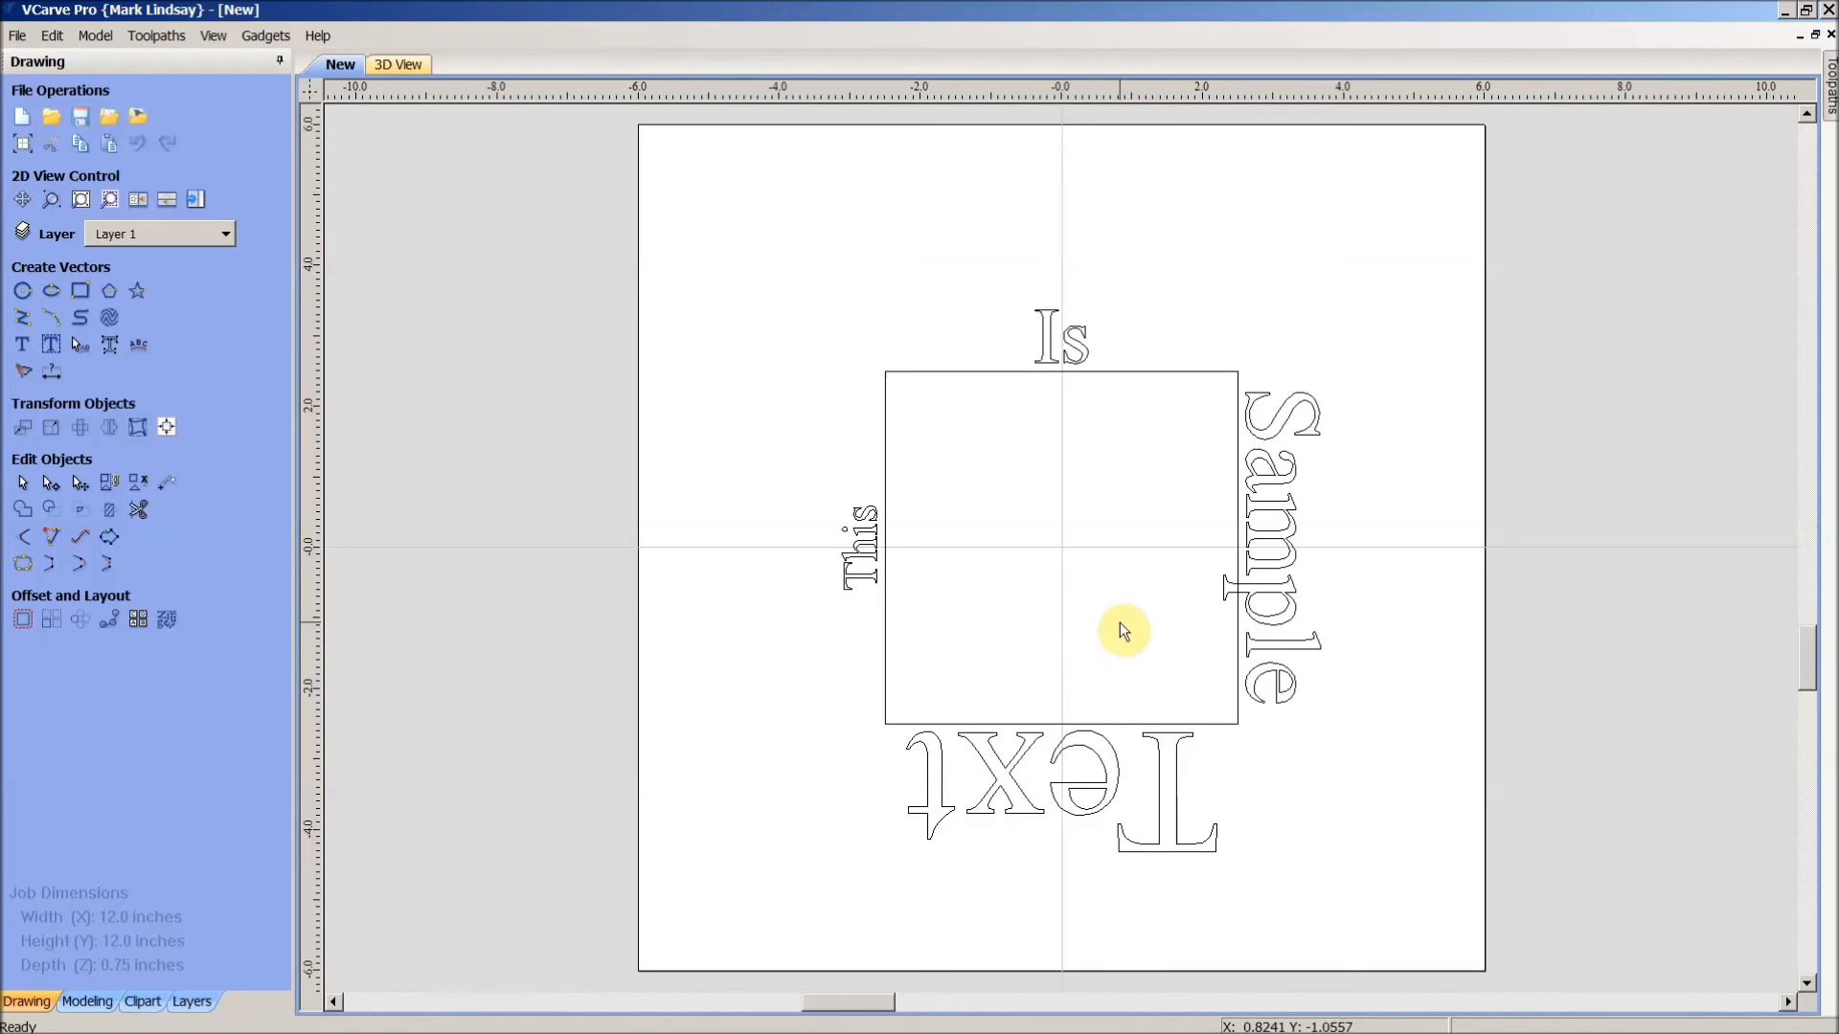
# - Box-select the square and its four words and move them up and to the left
pyautogui.click(1402, 273)
pyautogui.moveTo(1412, 605); pyautogui.dragTo(750, 941)
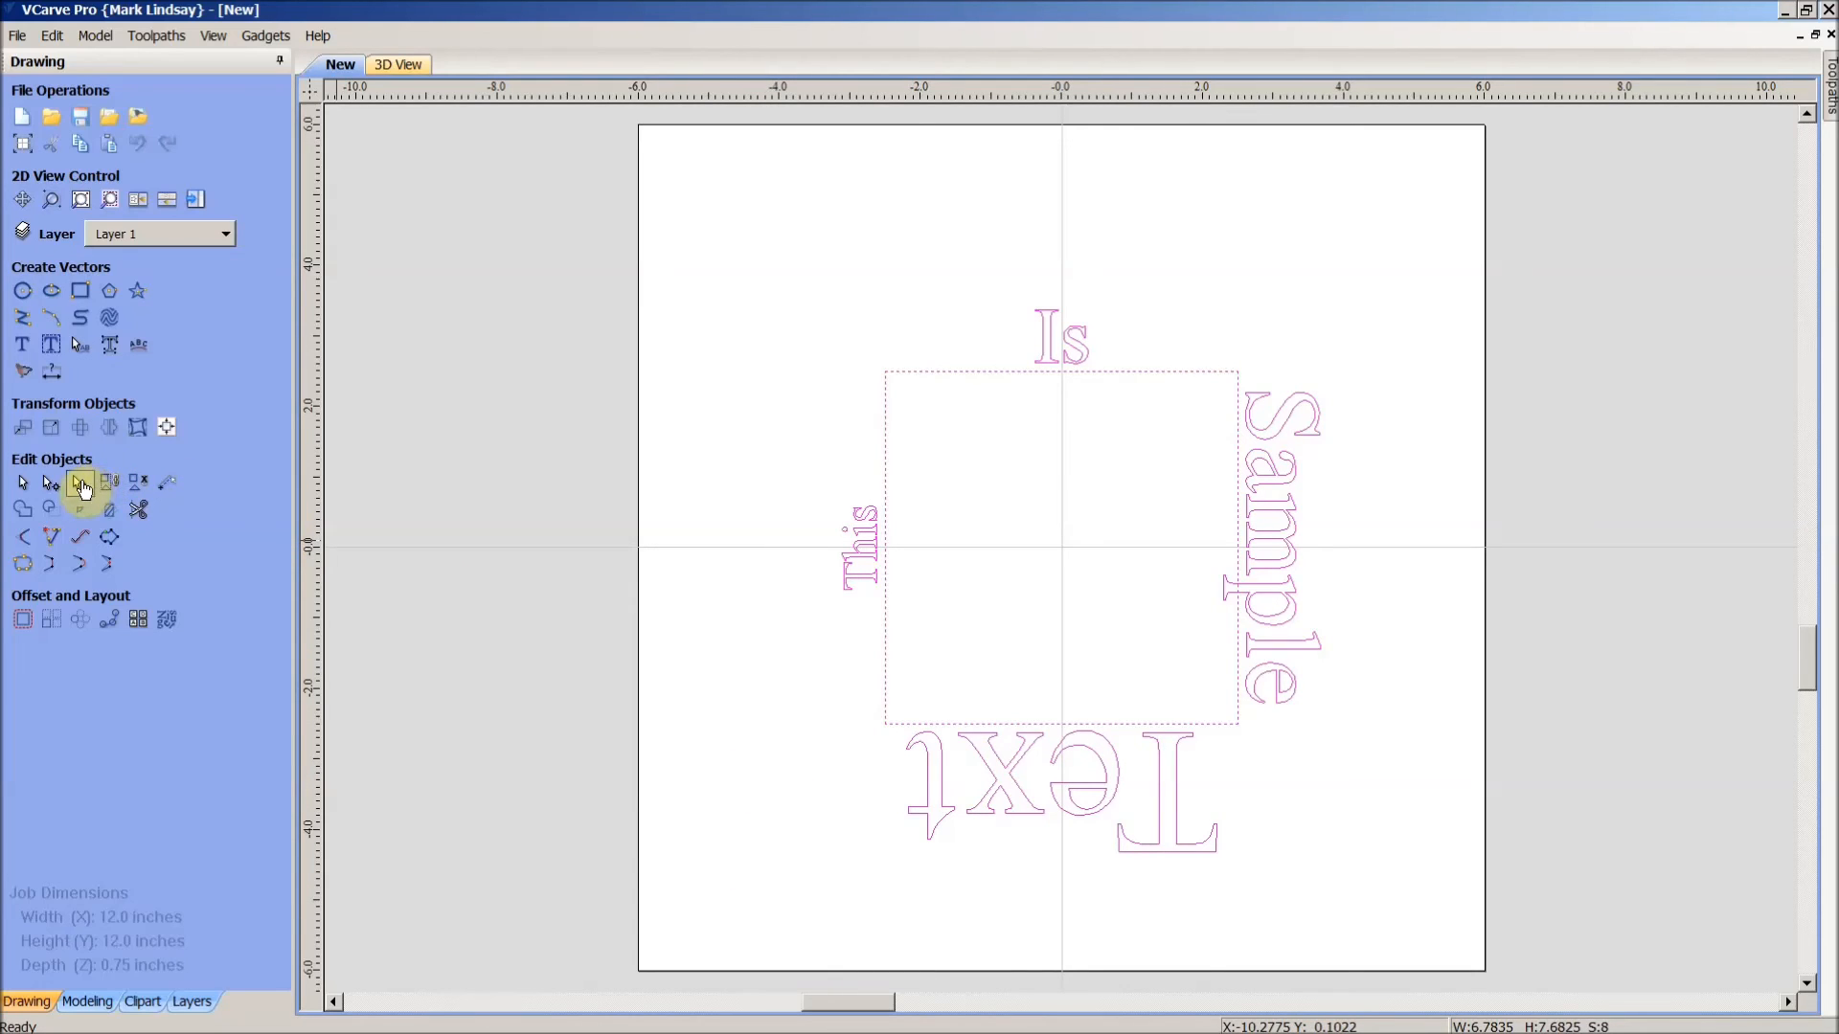
pyautogui.click(81, 481)
pyautogui.moveTo(1083, 578); pyautogui.dragTo(912, 410)
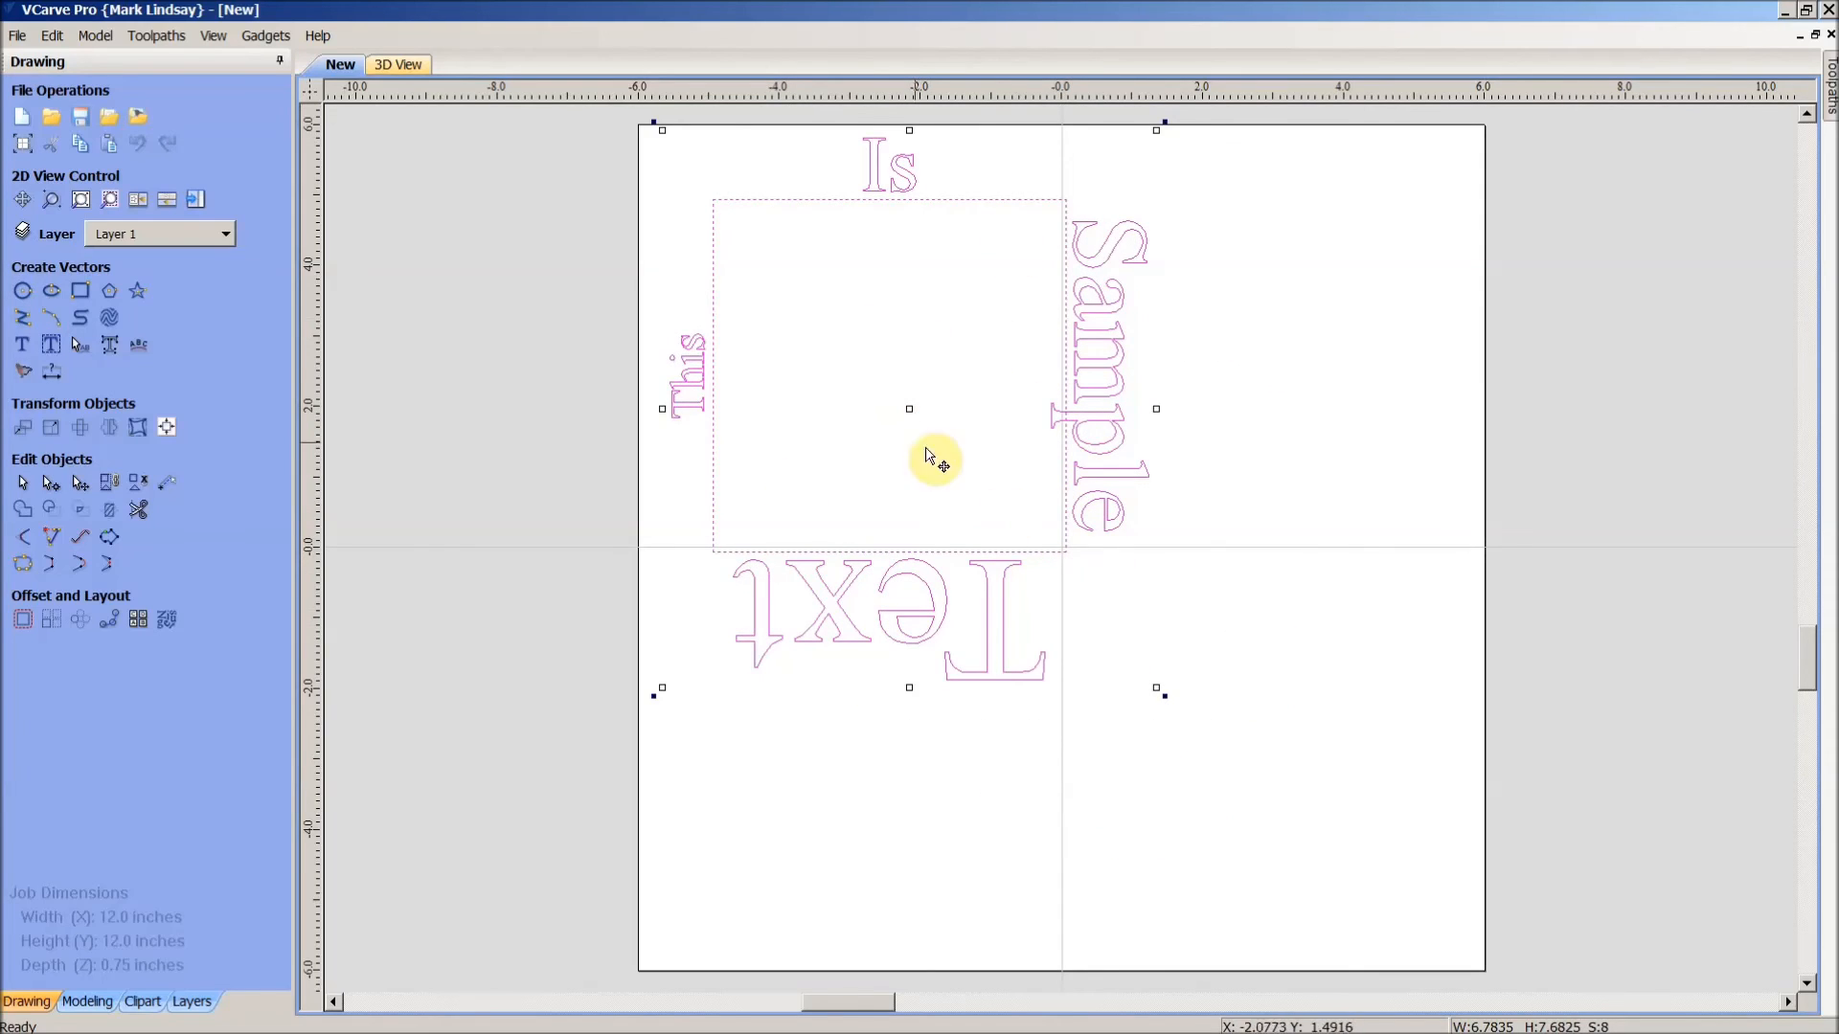
pyautogui.click(1349, 552)
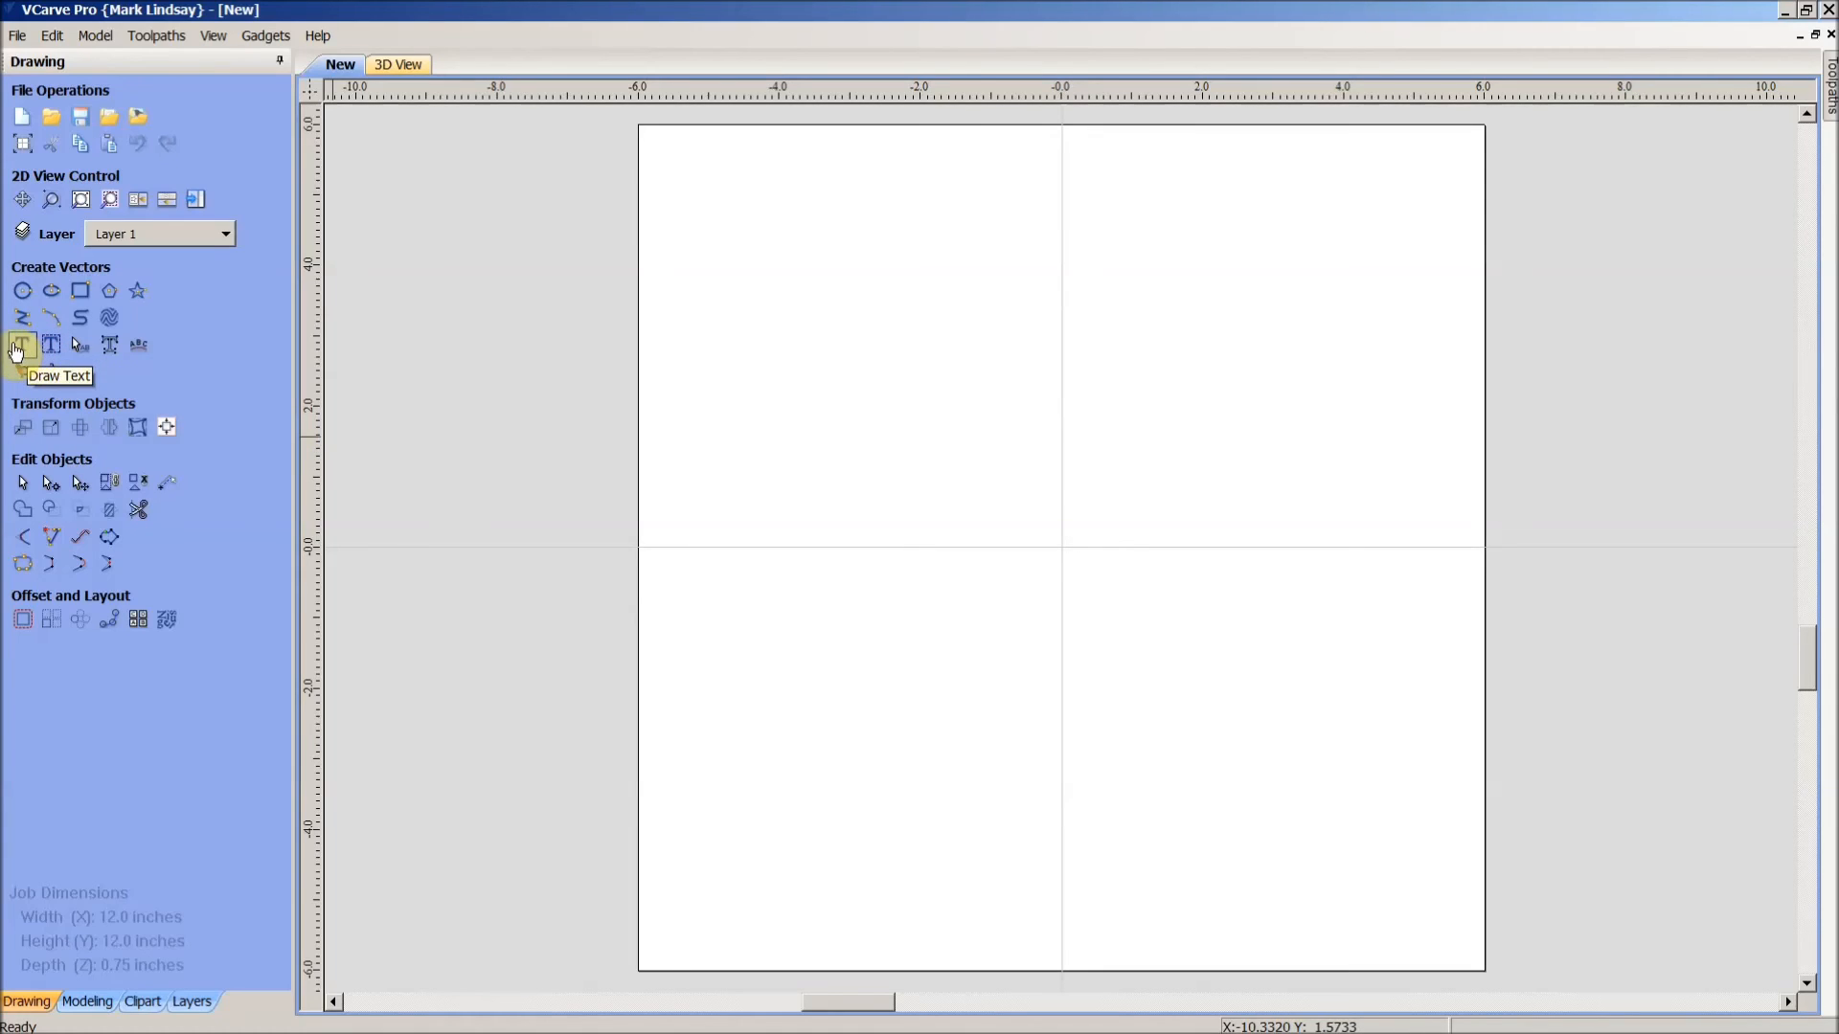
# - Start a new text object, type 'This Is Sapmal Text', then delete it from the text box
pyautogui.click(17, 348)
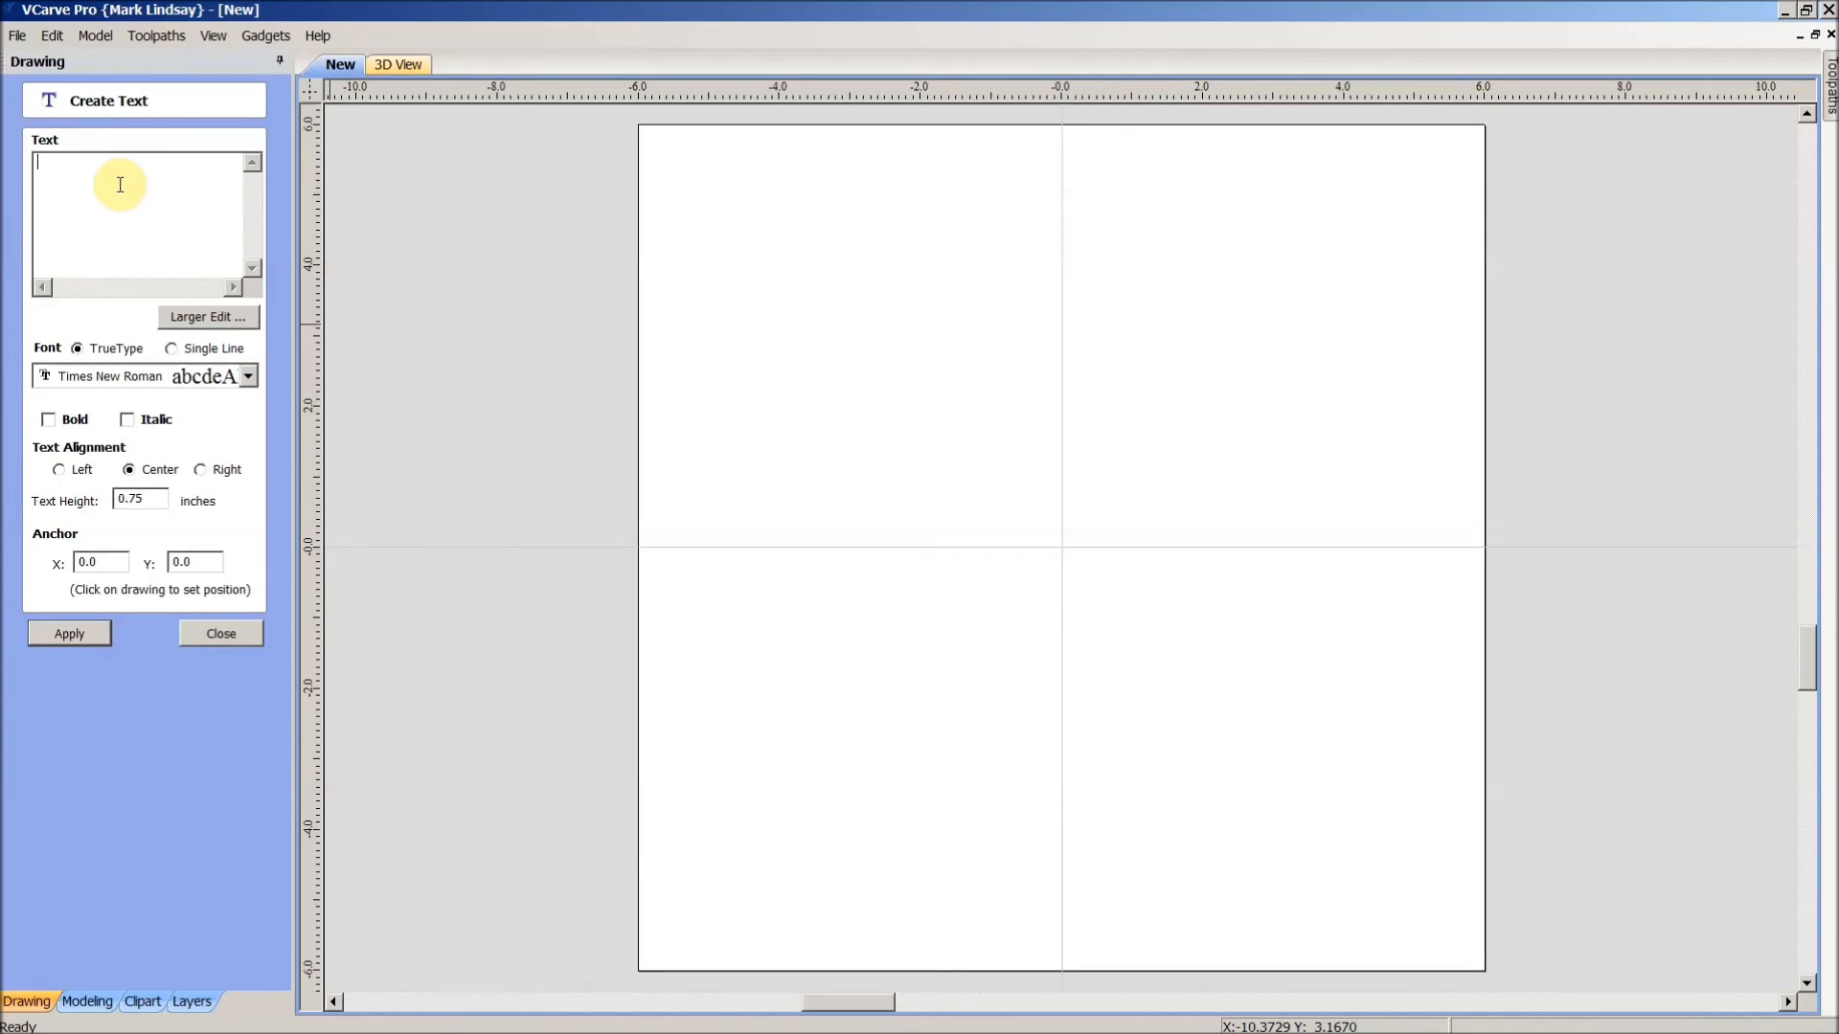
pyautogui.write('This Is Sapmal Text')
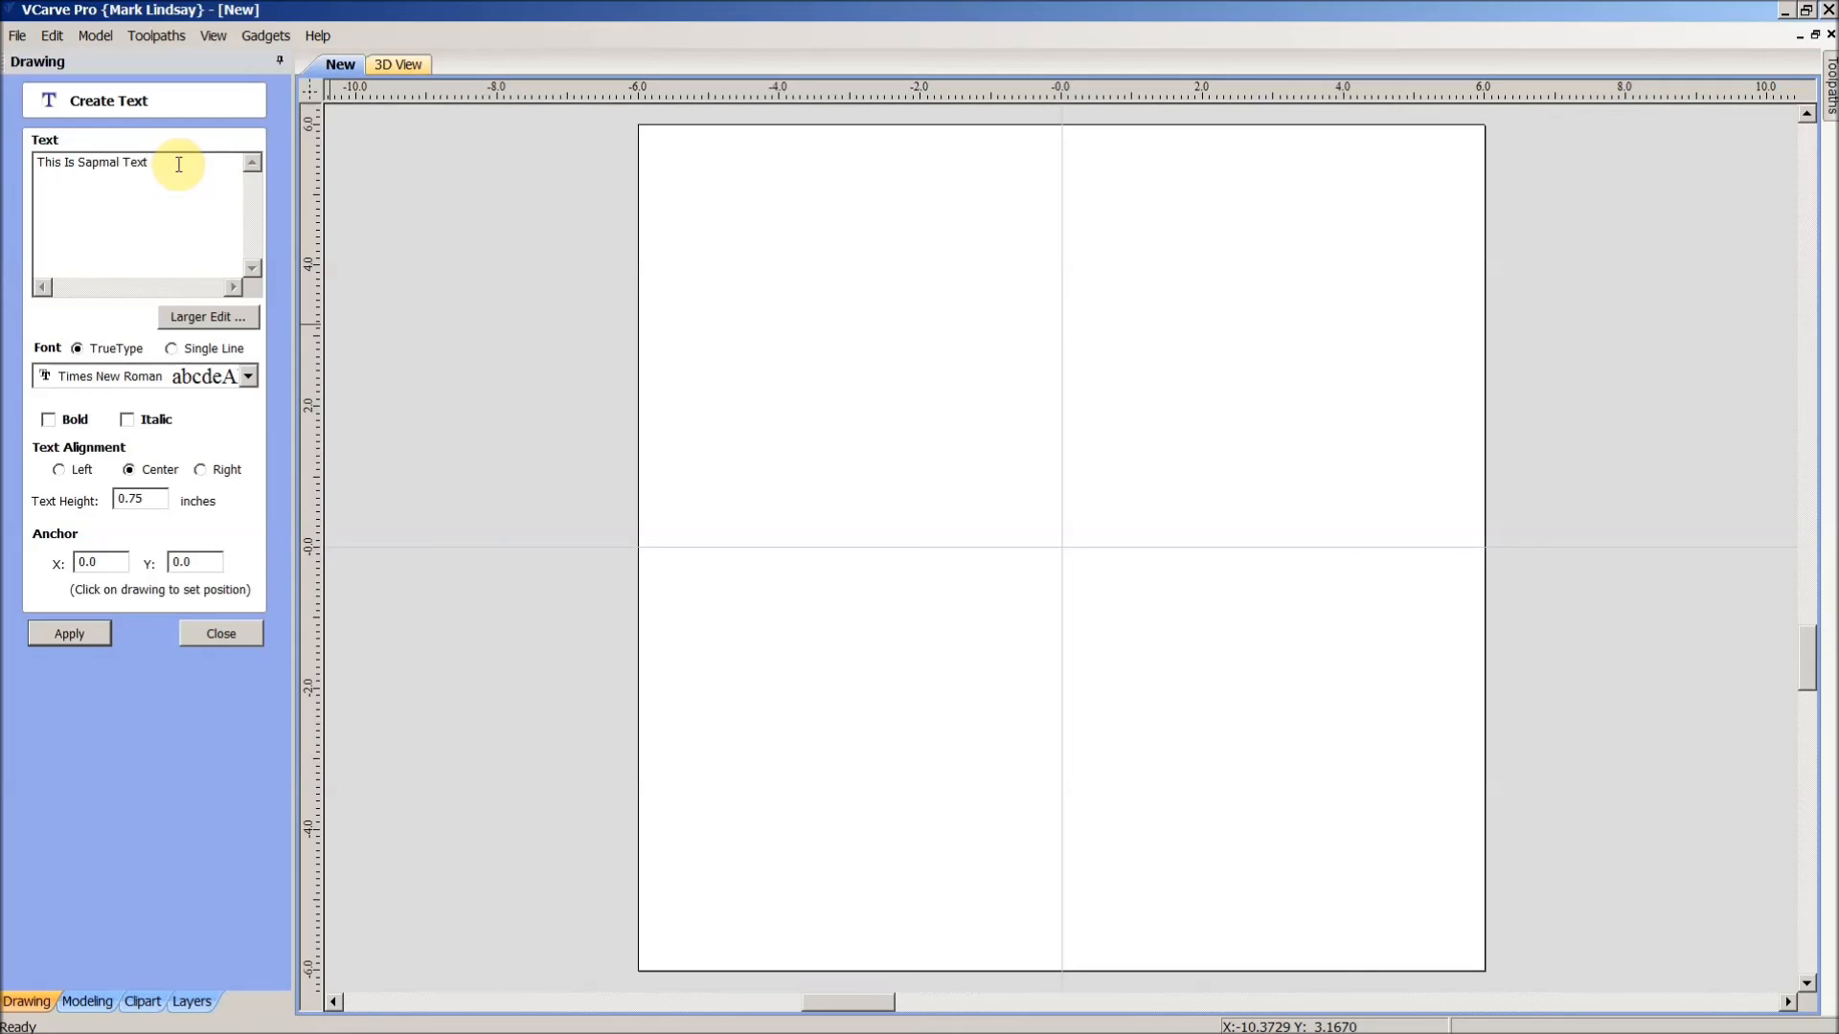
pyautogui.moveTo(179, 164); pyautogui.dragTo(34, 161)
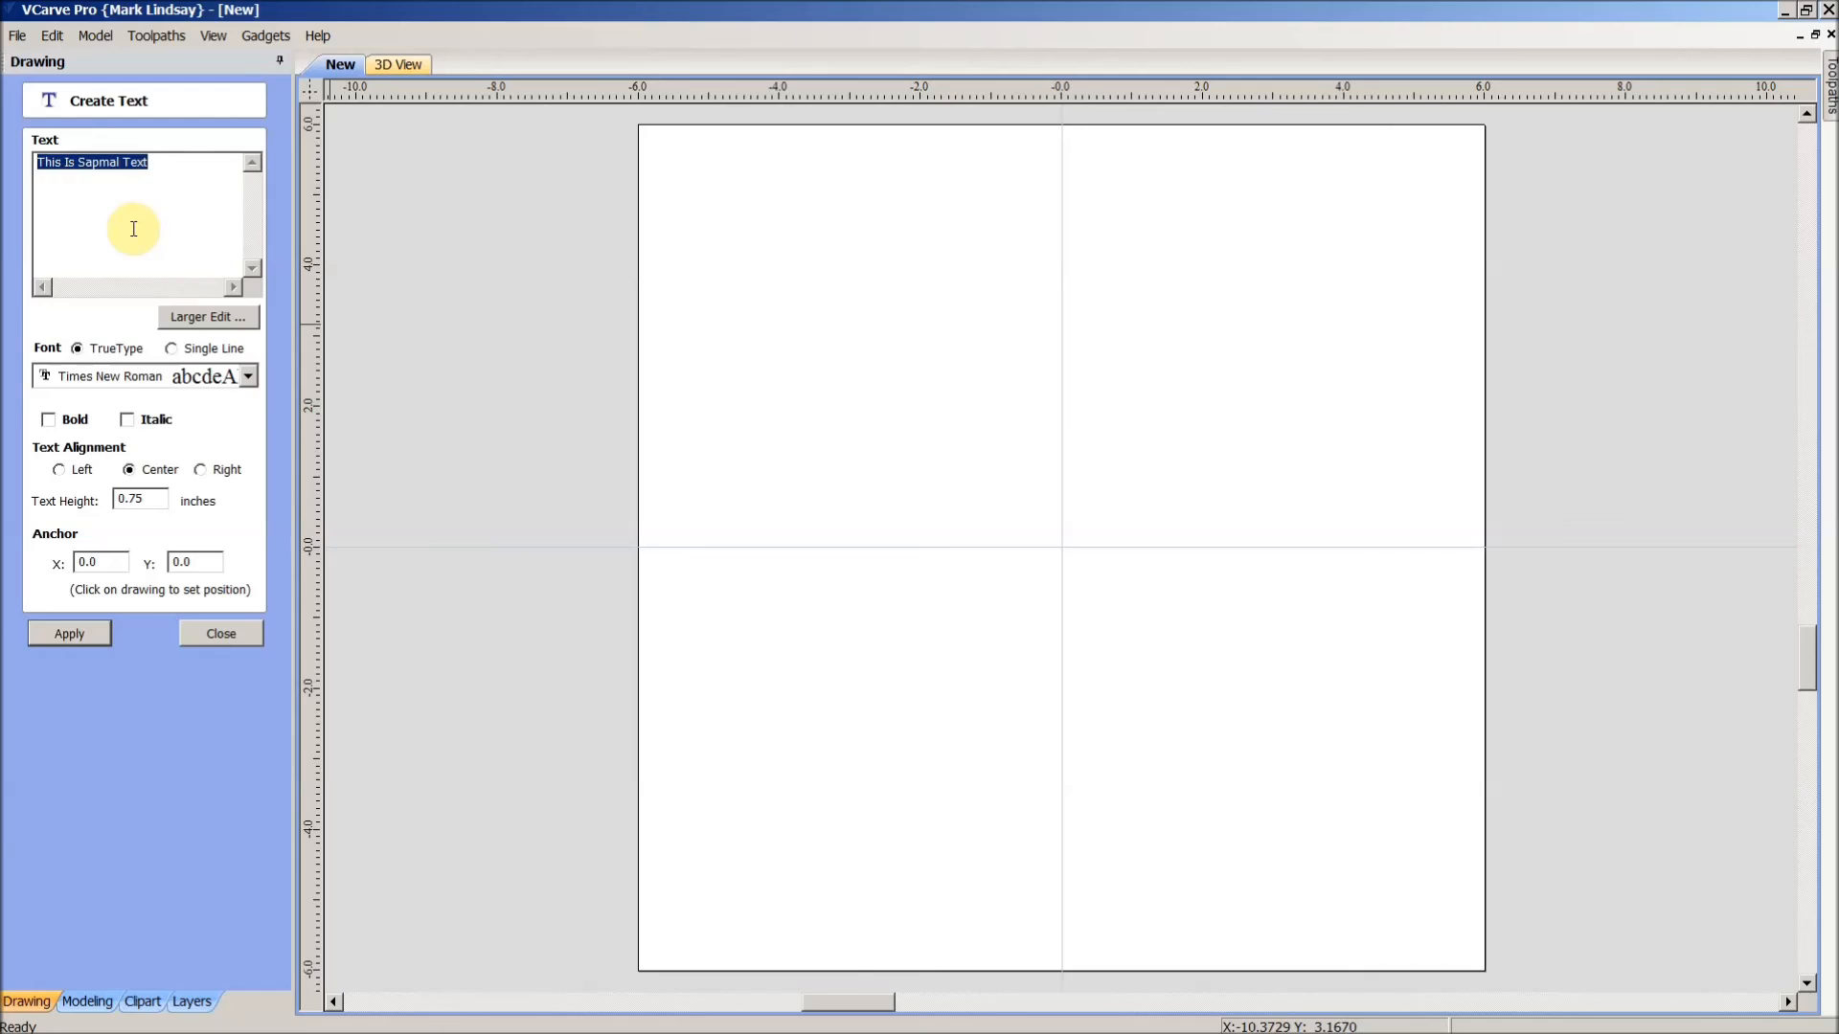
pyautogui.press('Delete')
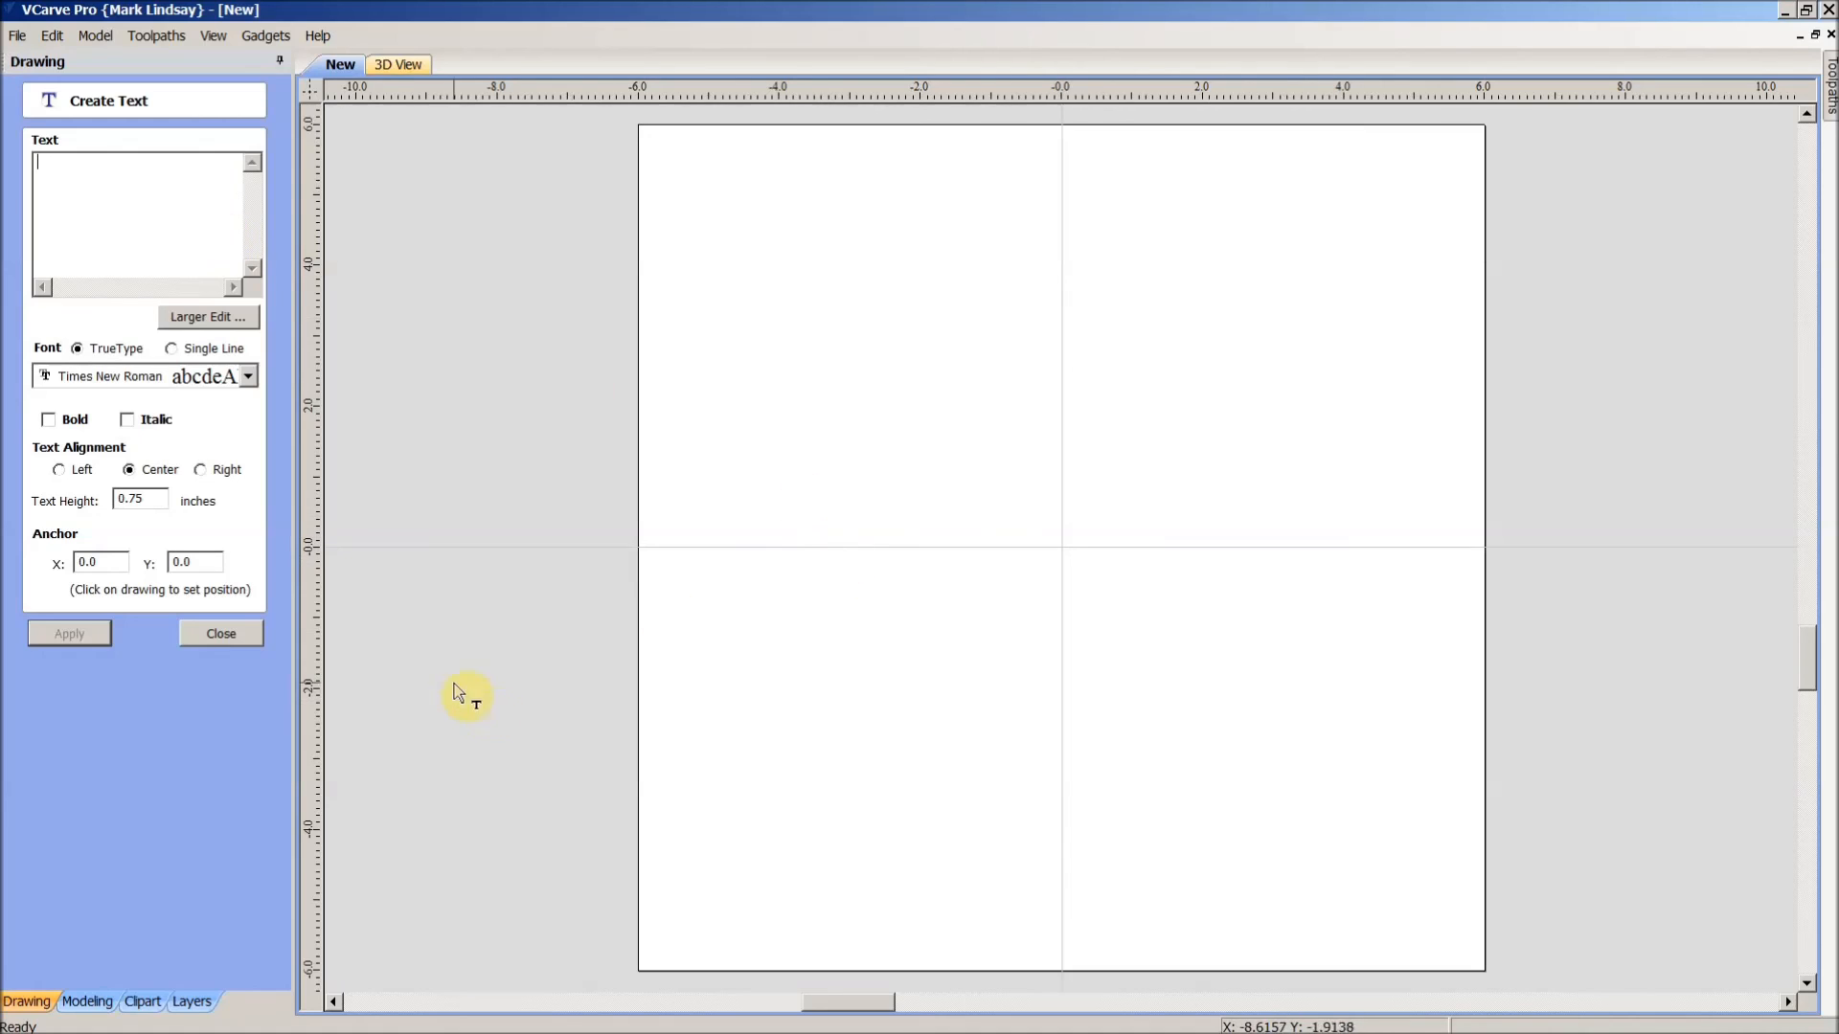
# - In Word, type 'This Is Sapmal Text' and correct 'Sapmal' to 'sample' from spelling suggestions
pyautogui.moveTo(191, 1024)
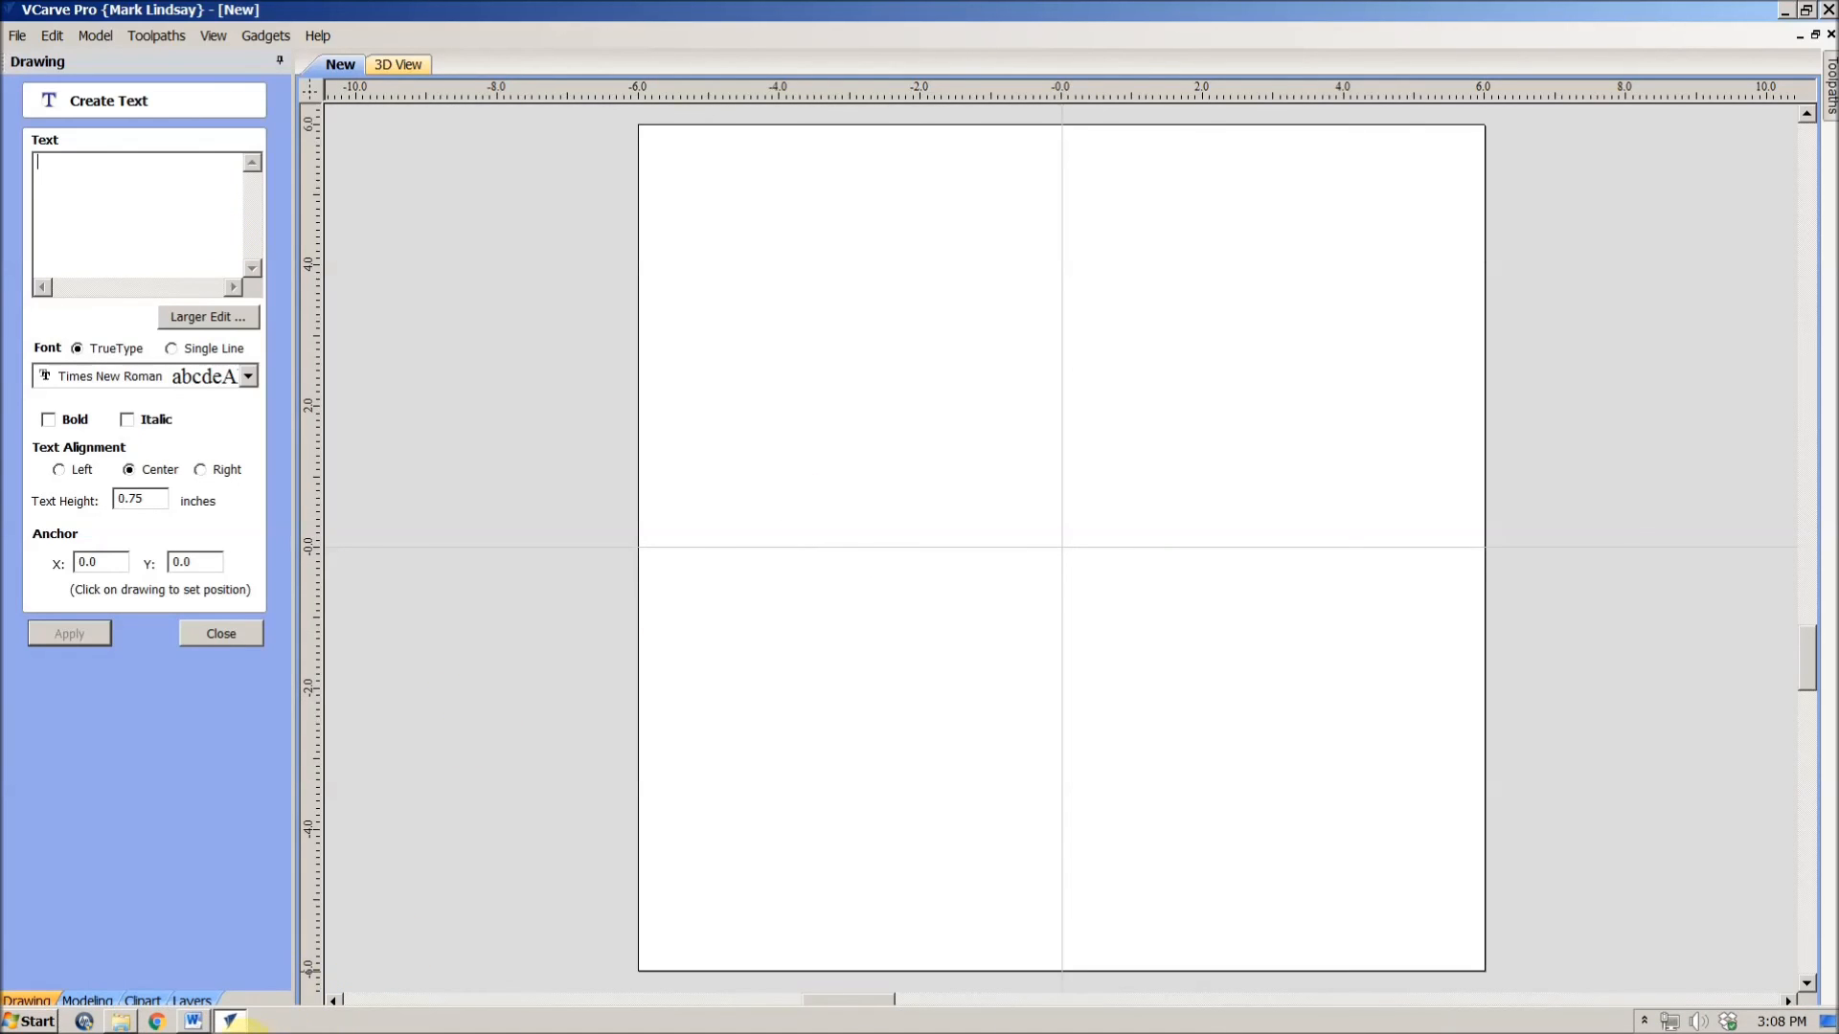
pyautogui.click(192, 1022)
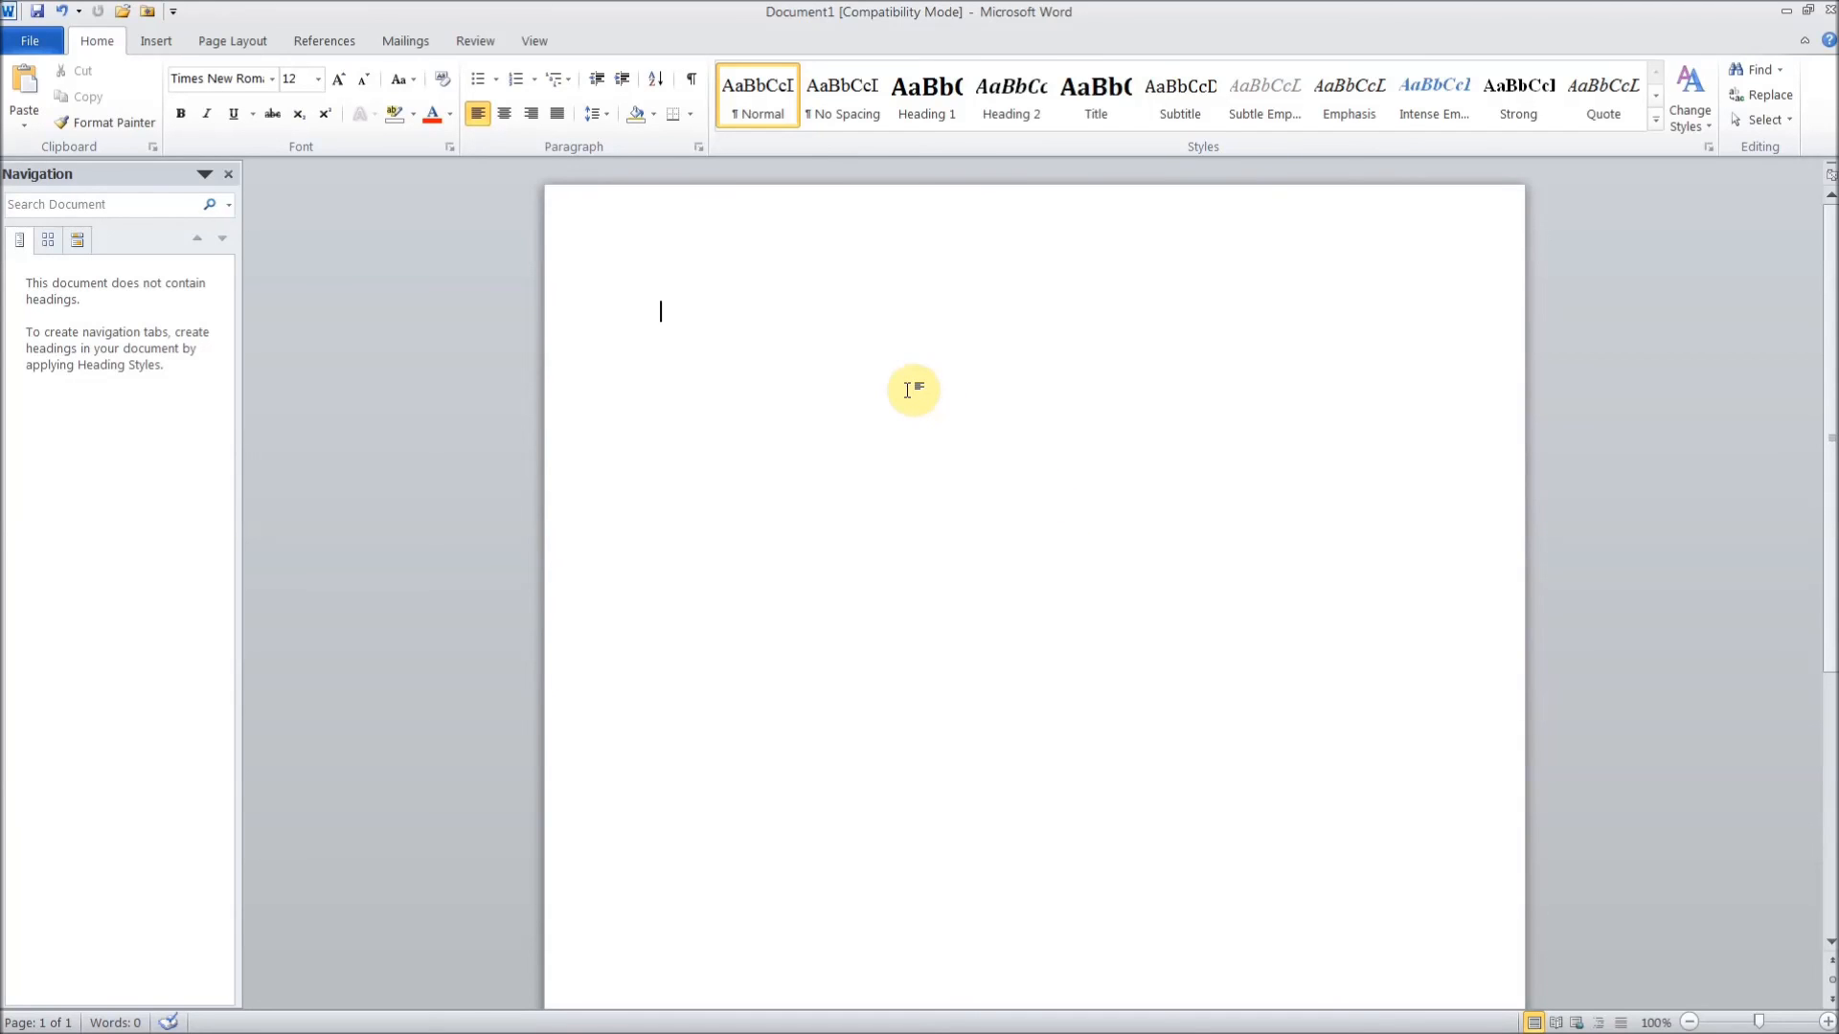
pyautogui.write('This Is Sapmal Text')
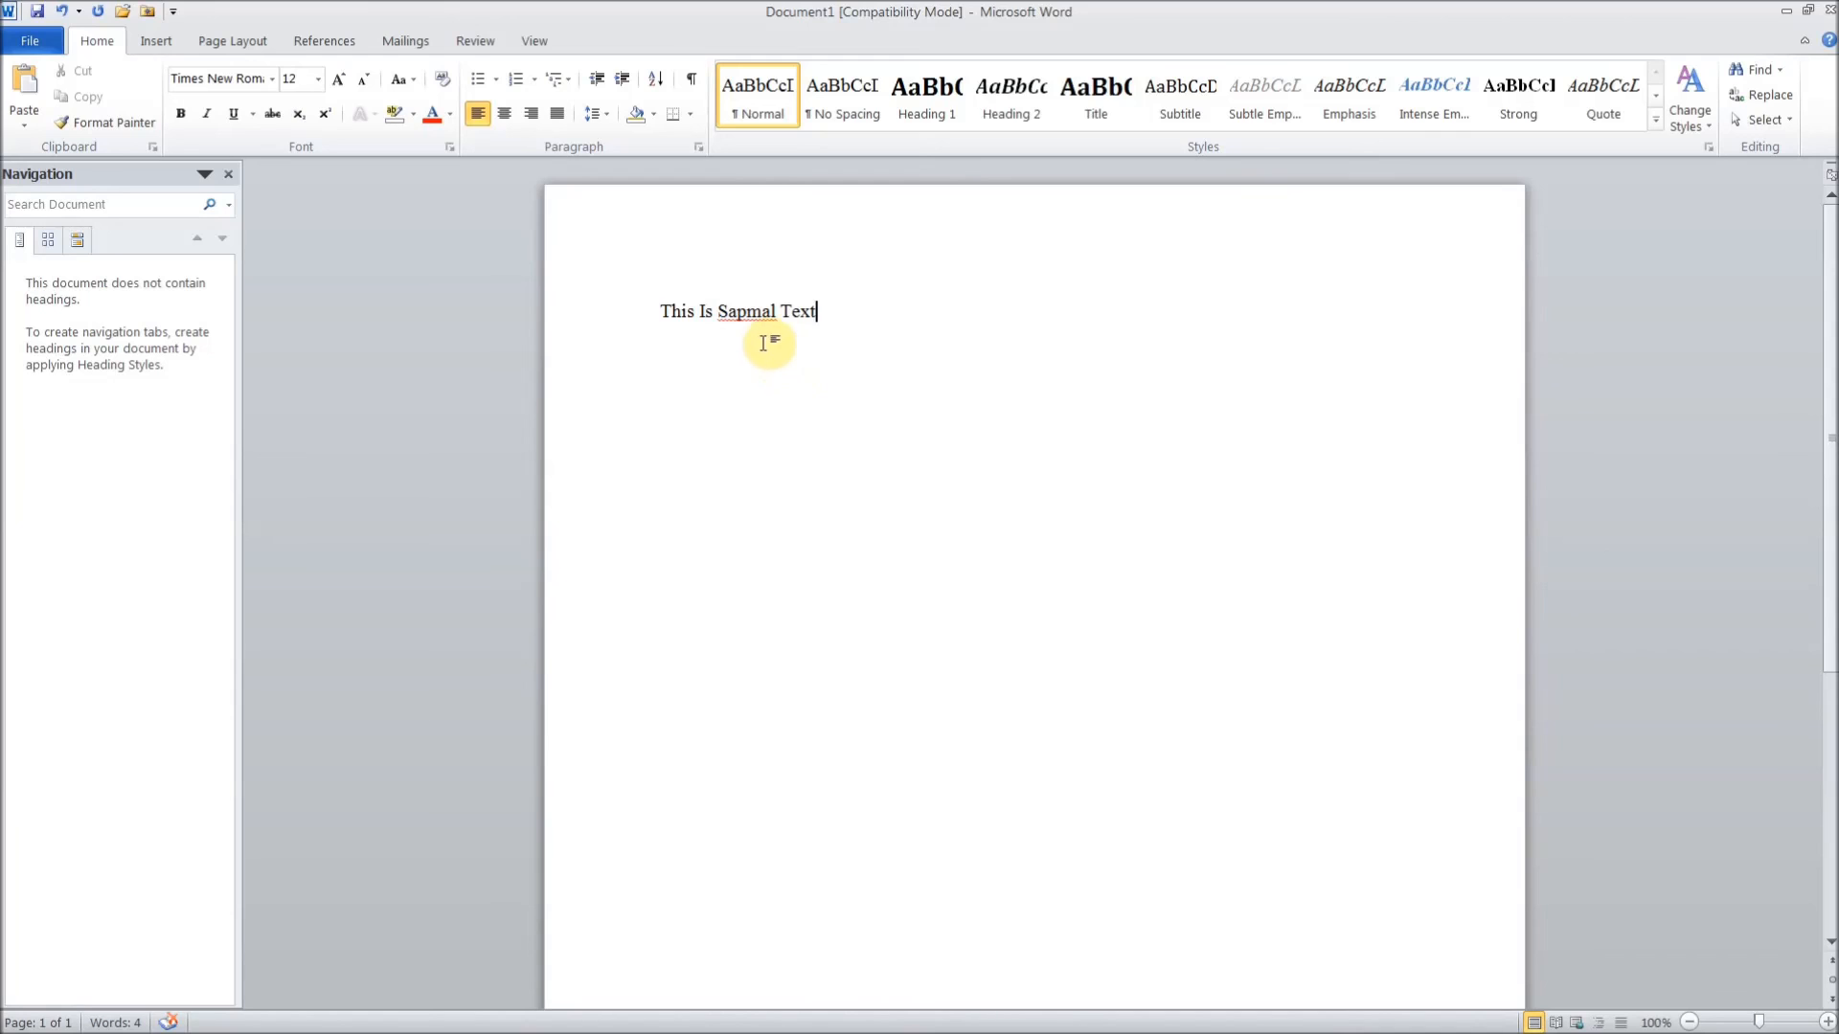
pyautogui.rightClick(745, 314)
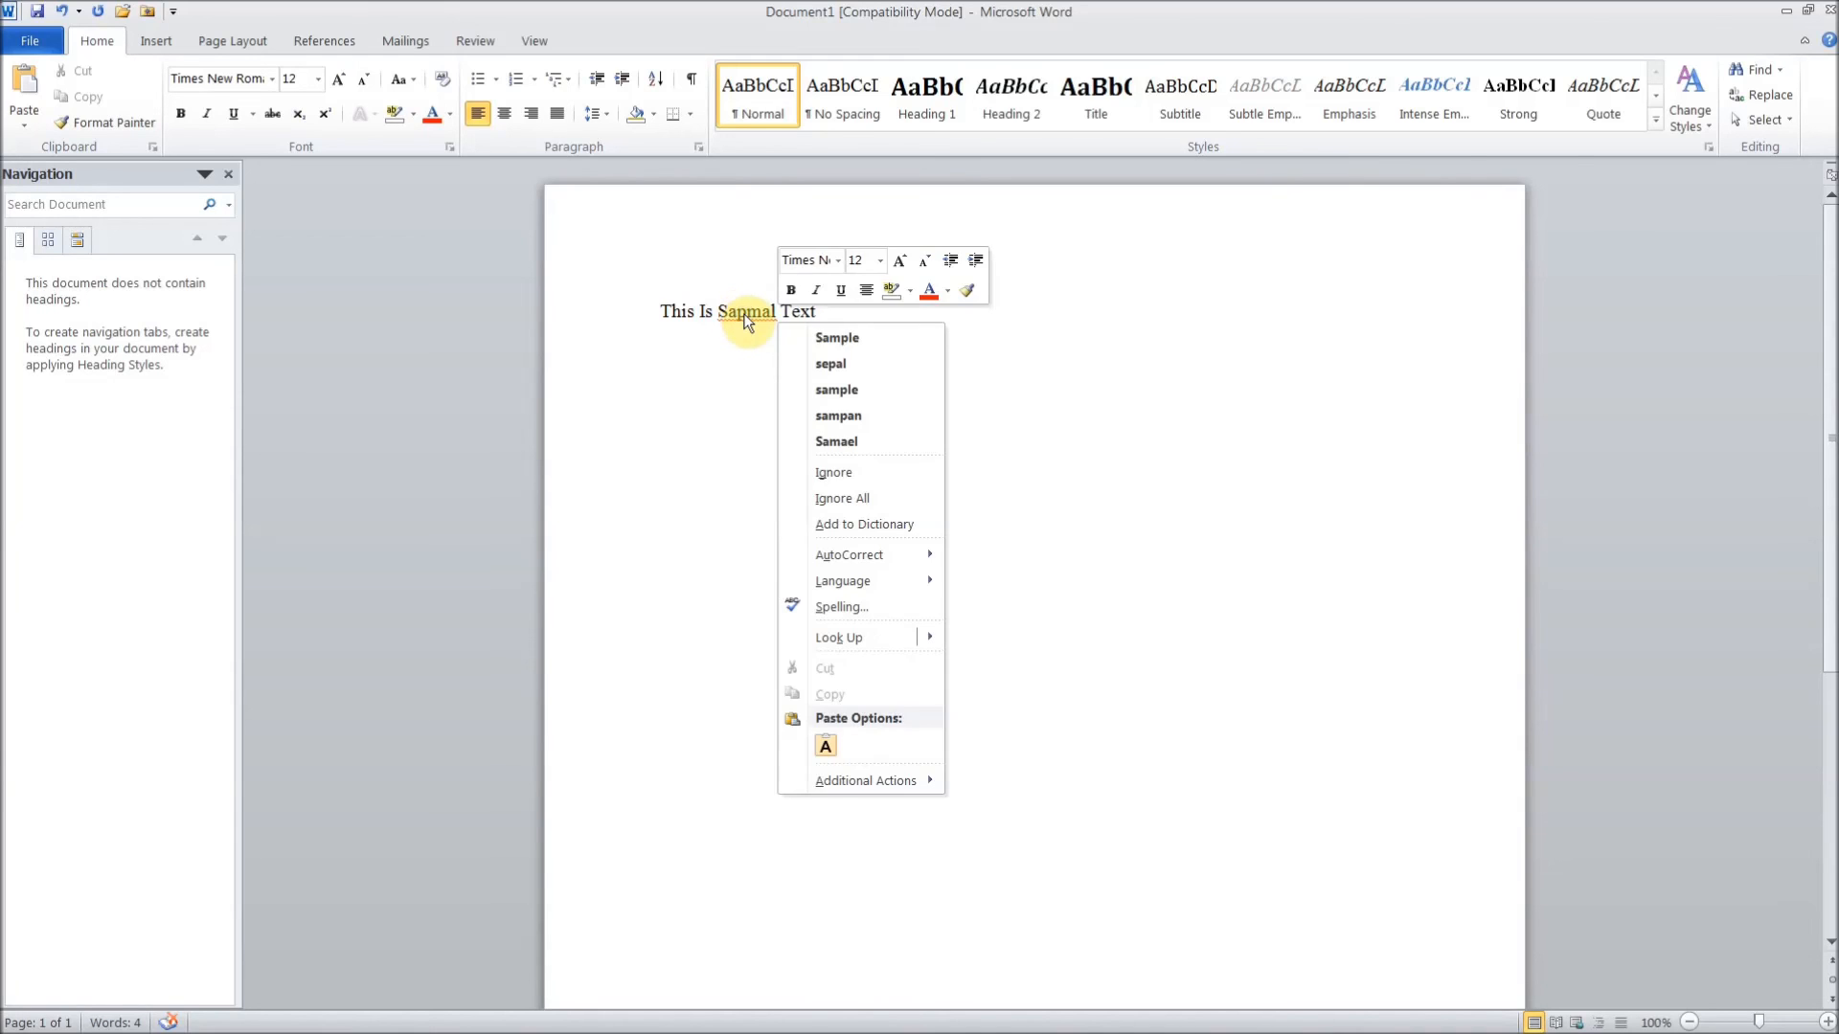
pyautogui.click(859, 390)
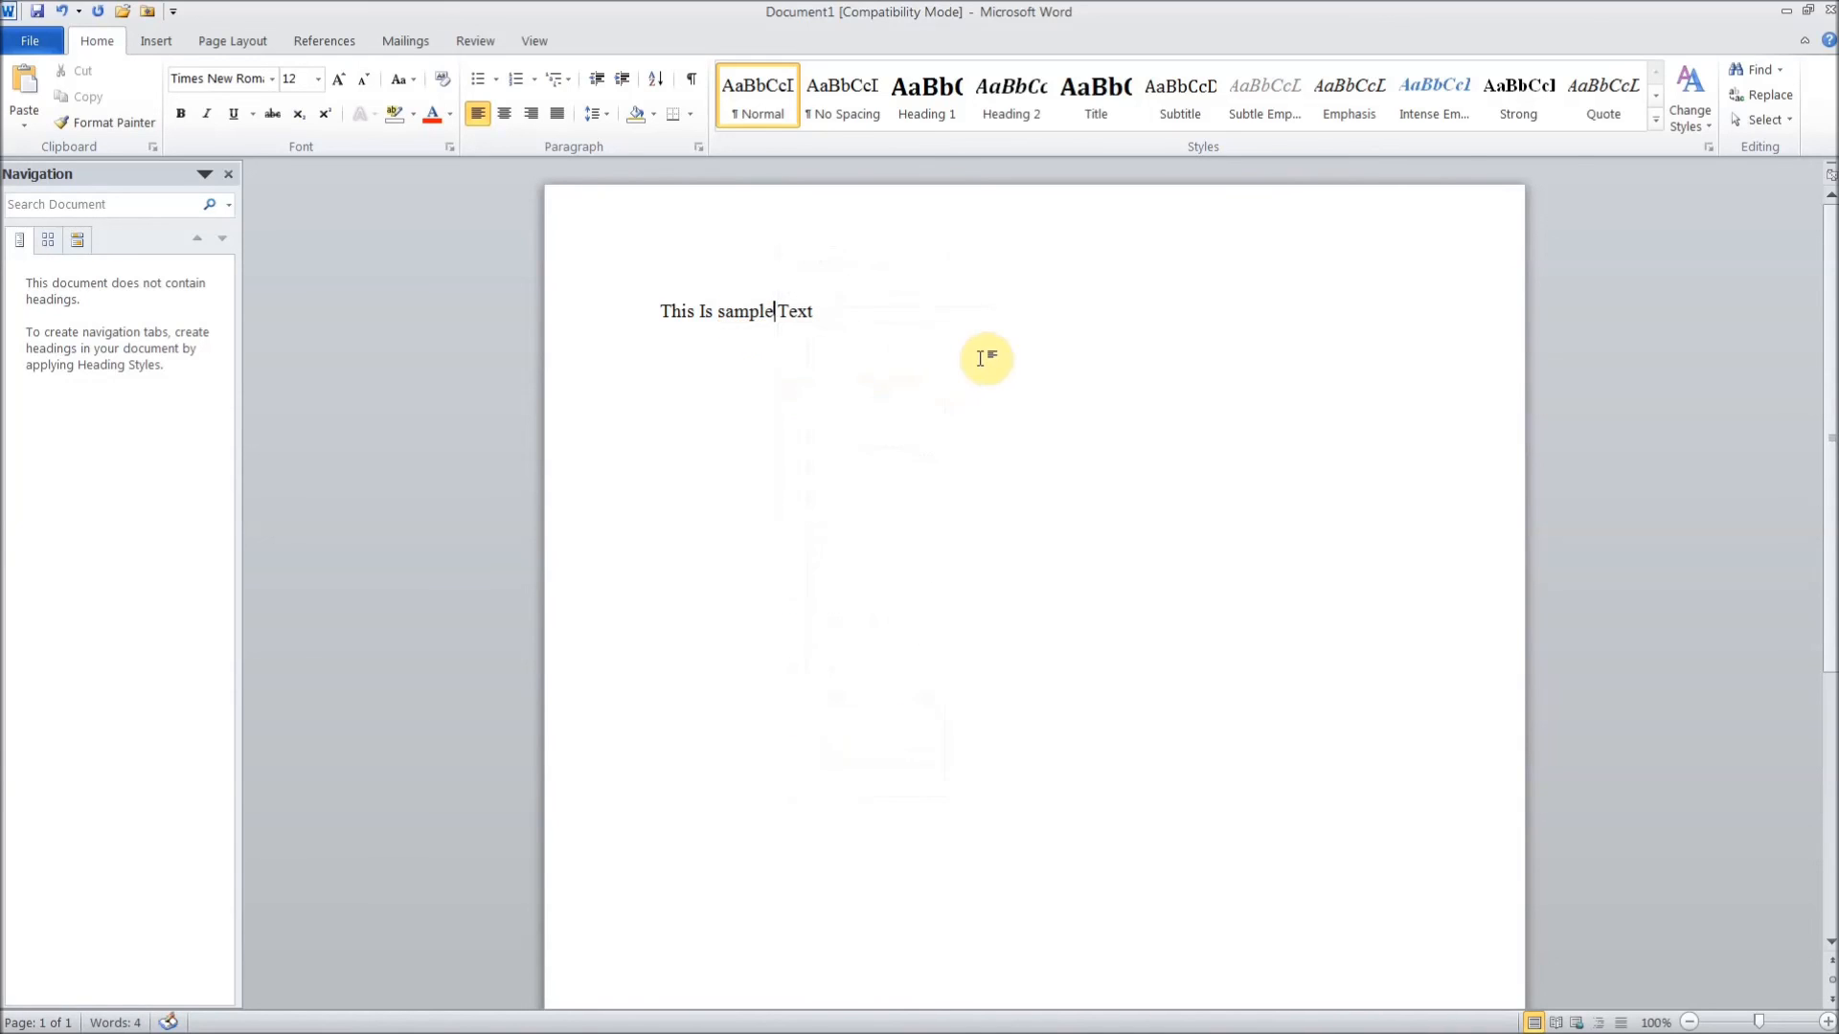
# - Capitalise the corrected word to 'Sample', then select the whole line
pyautogui.click(725, 311)
pyautogui.press('BackSpace')
pyautogui.write('S')
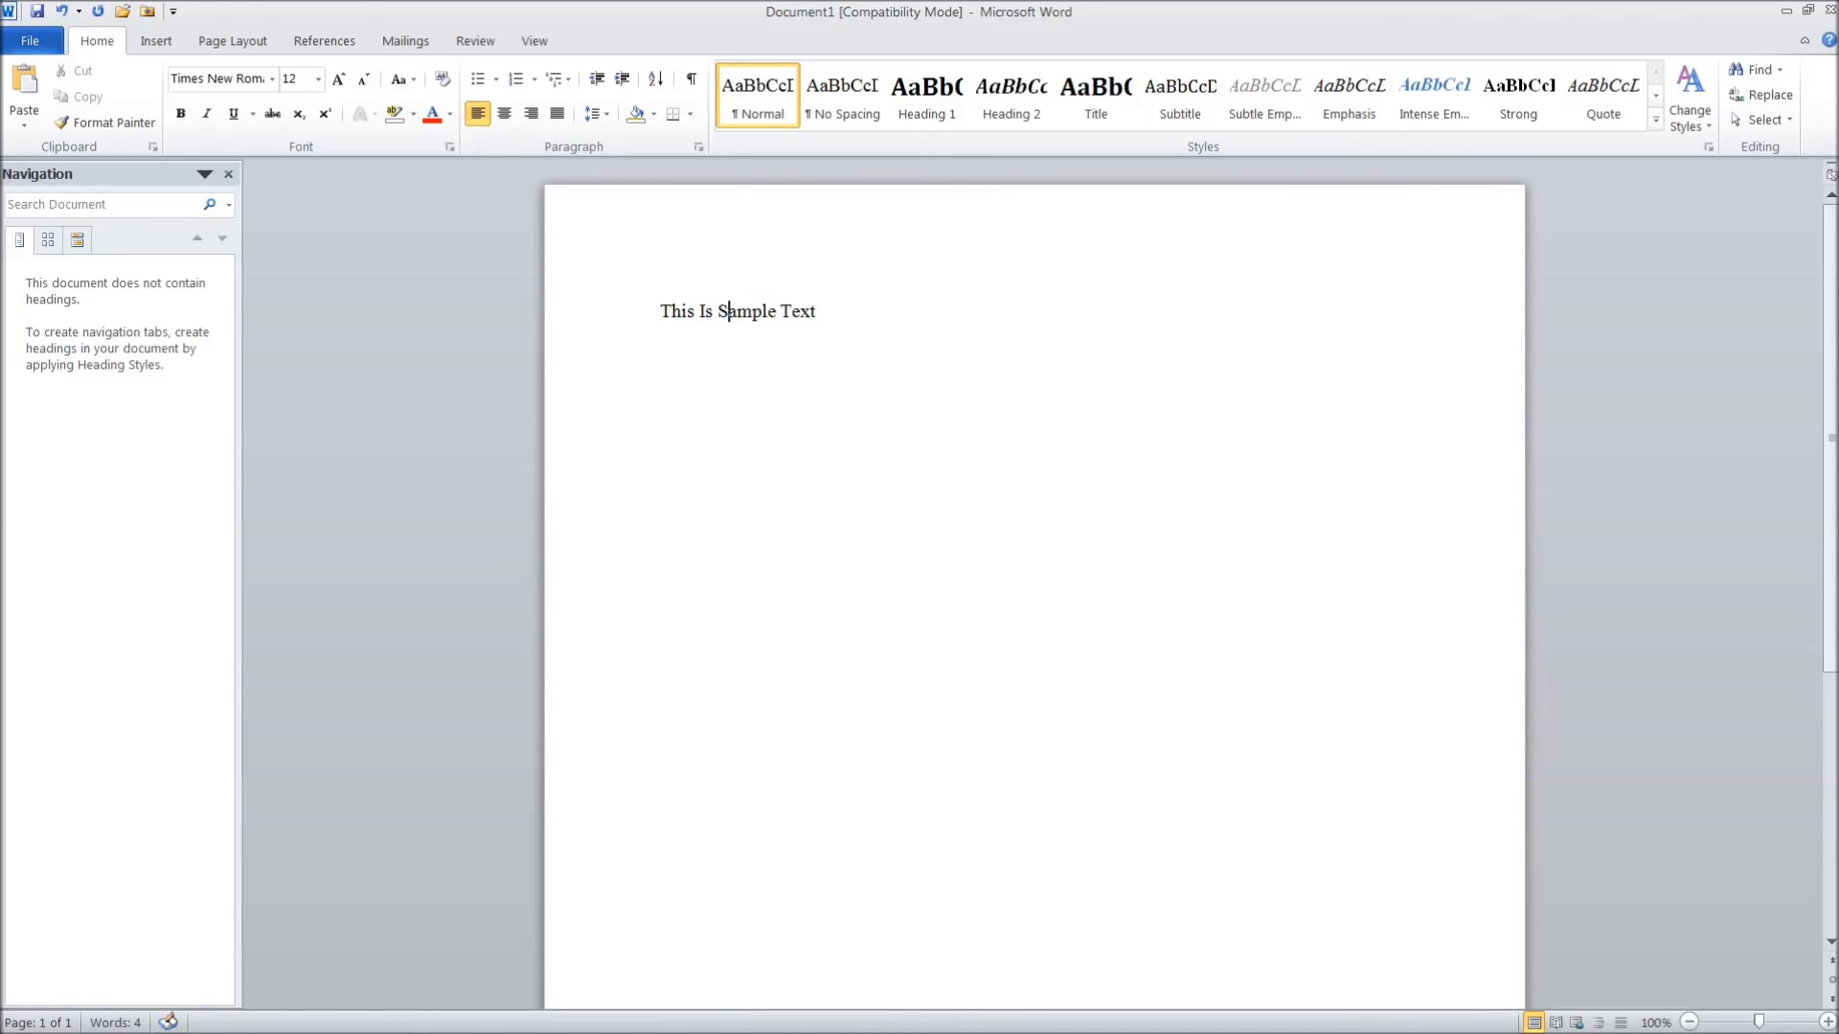
pyautogui.click(974, 377)
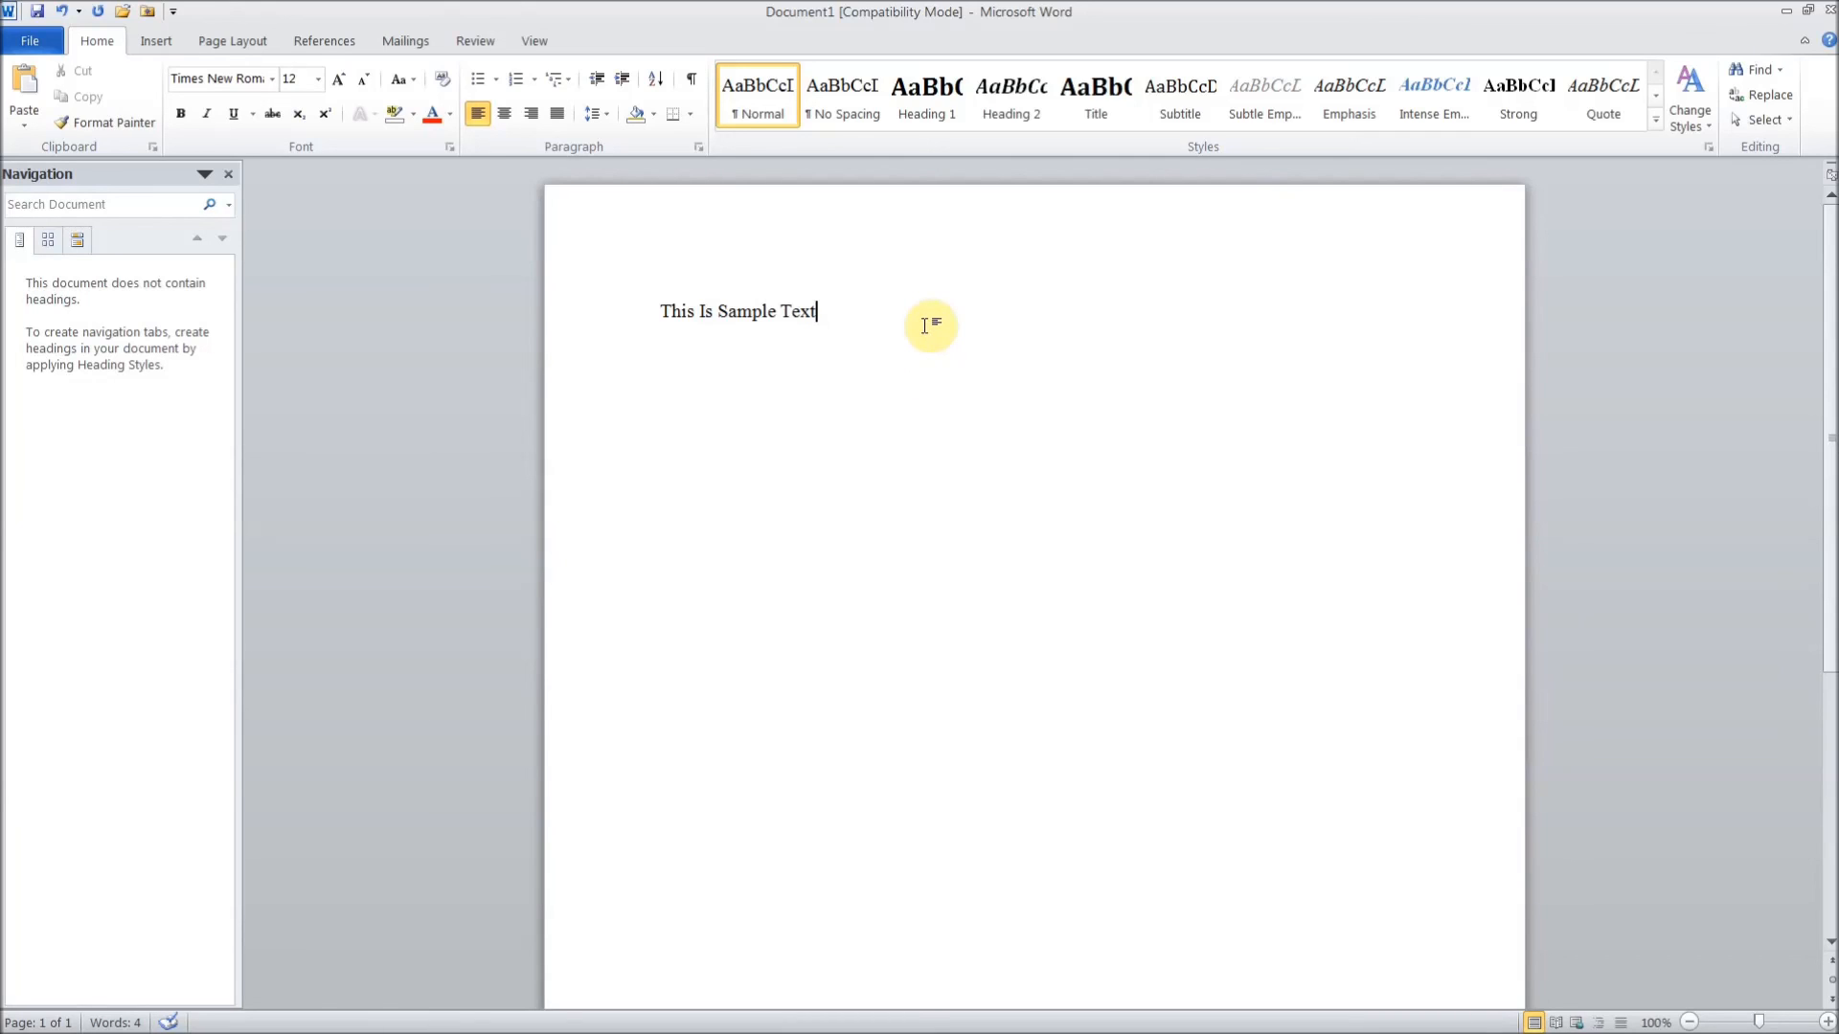
pyautogui.moveTo(925, 326); pyautogui.dragTo(659, 310)
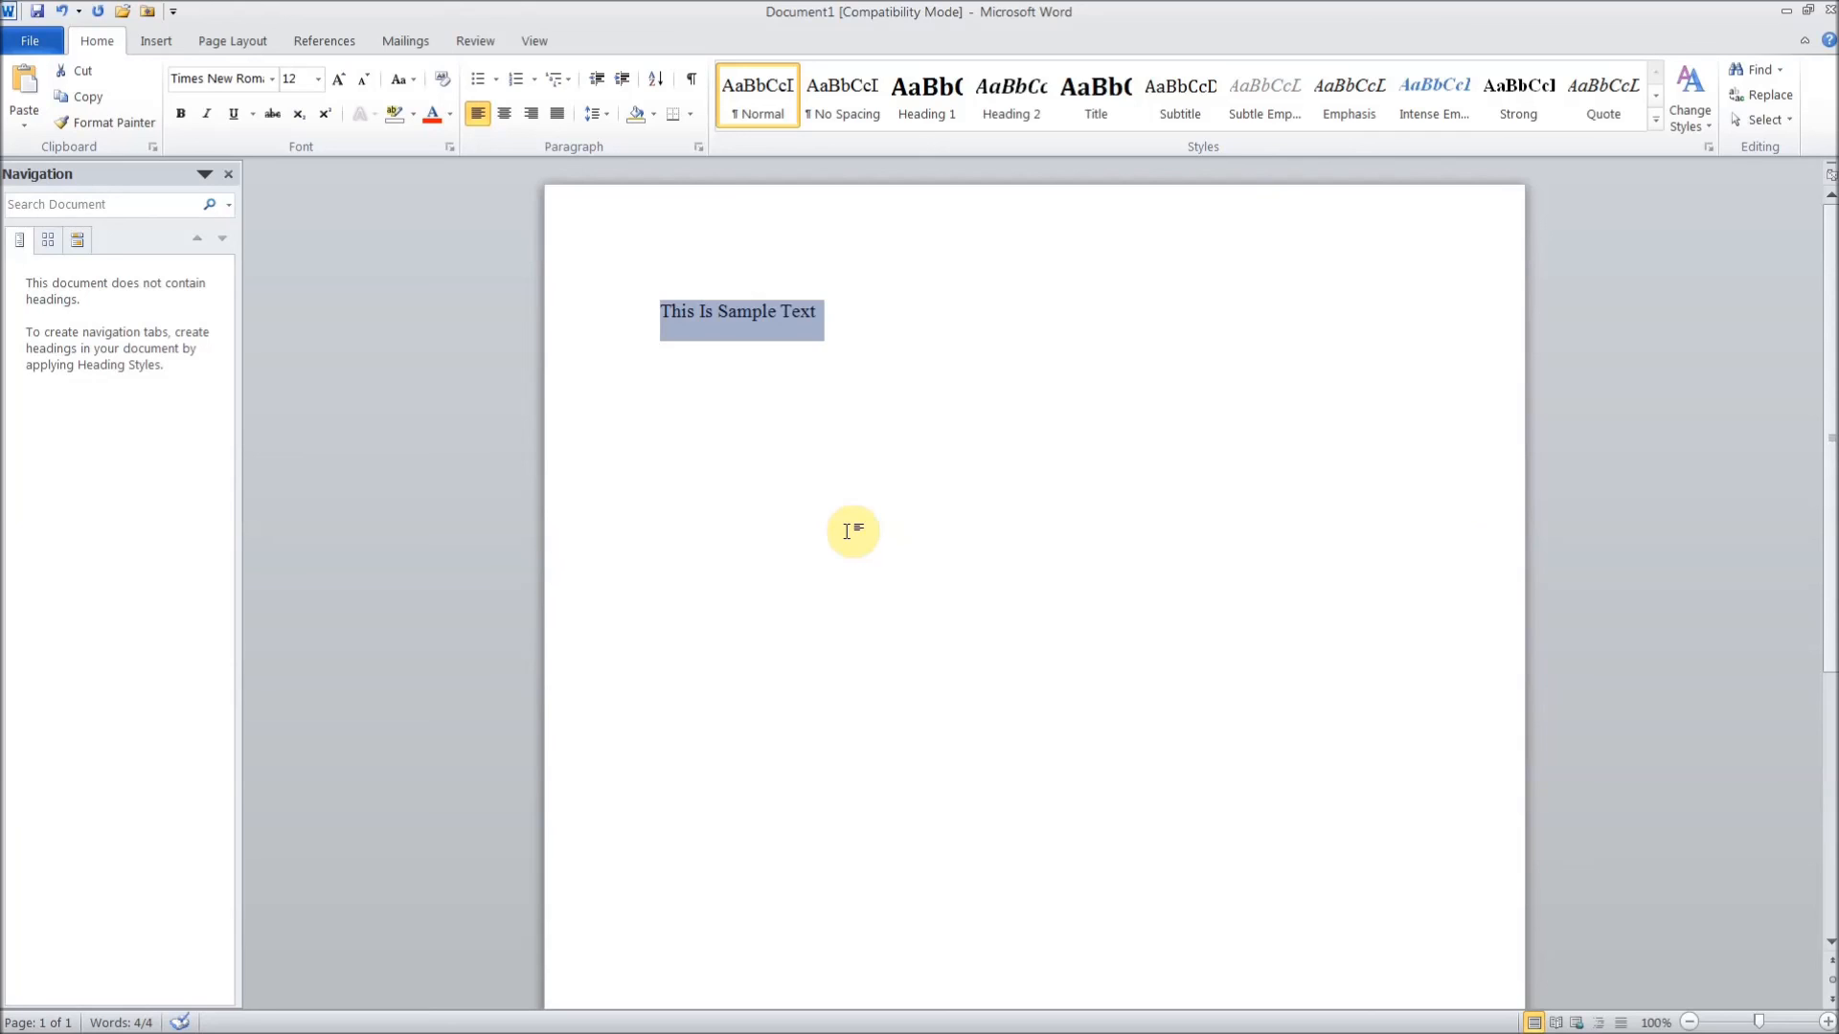
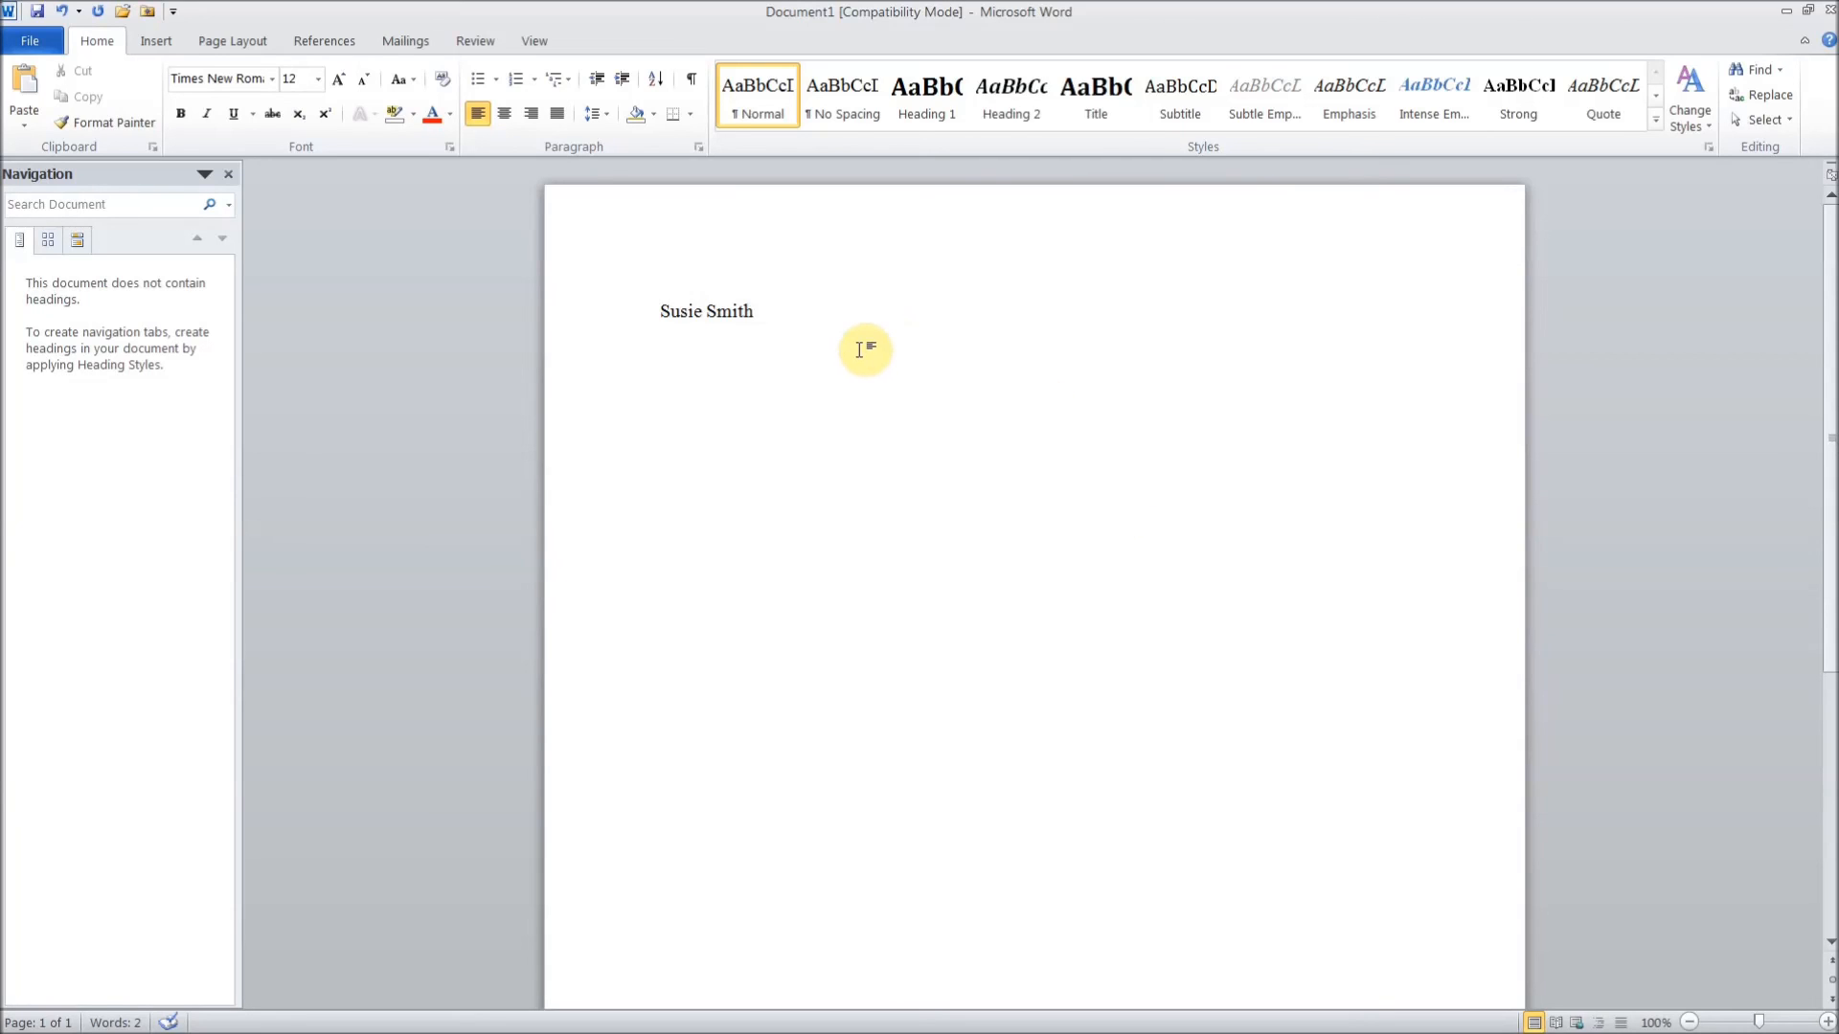
# - Replace the line with the person's first and last name, fix both spellings, and minimise Word
pyautogui.moveTo(702, 312); pyautogui.dragTo(660, 314)
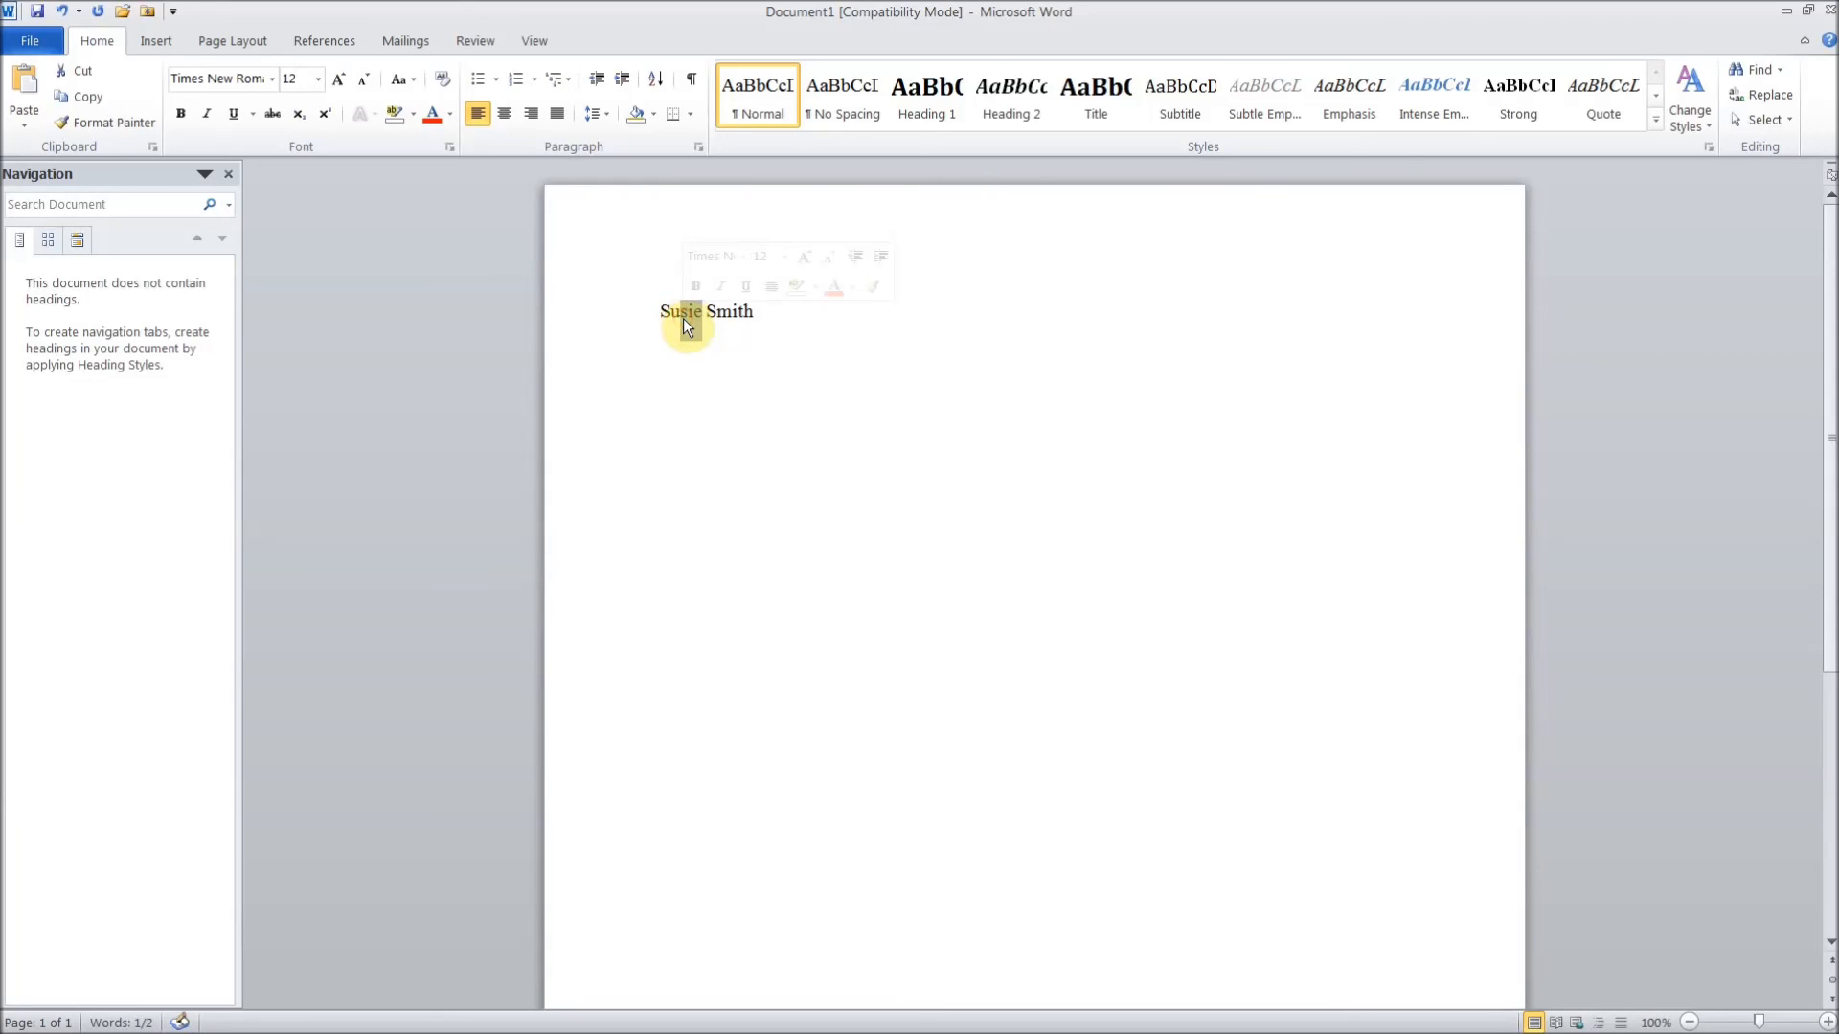
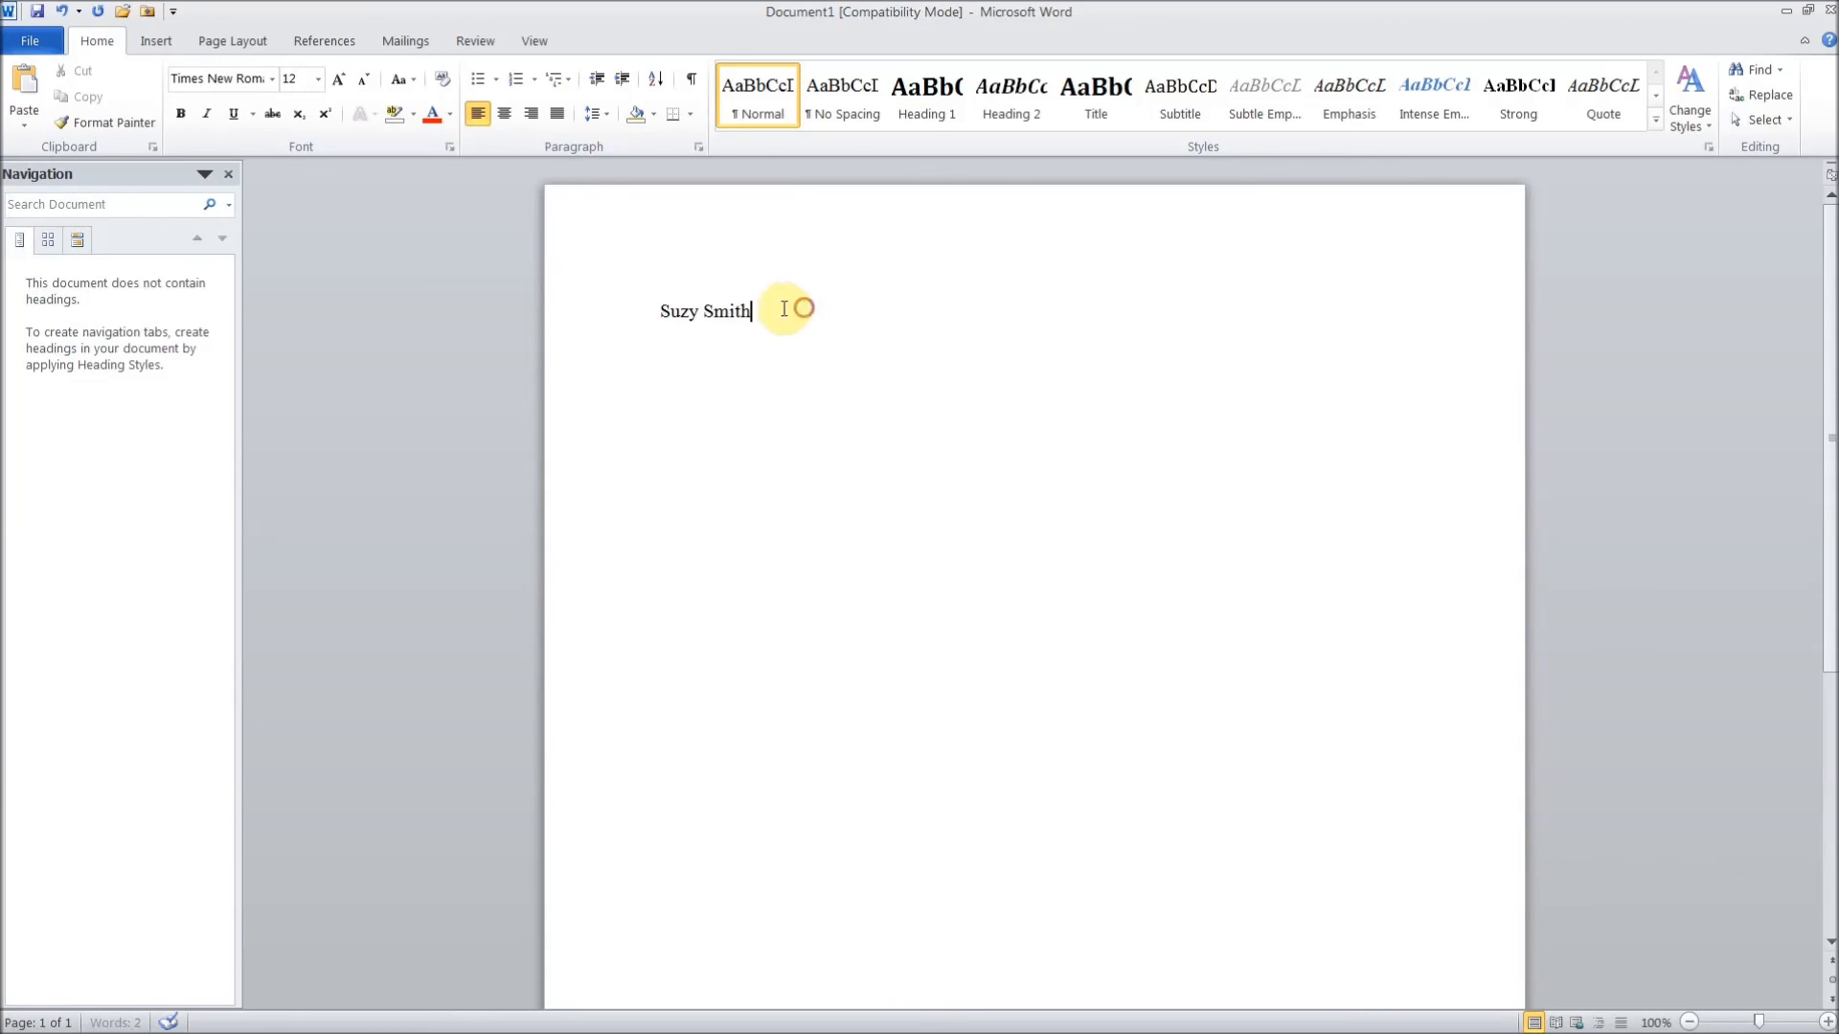
pyautogui.moveTo(804, 308); pyautogui.dragTo(695, 309)
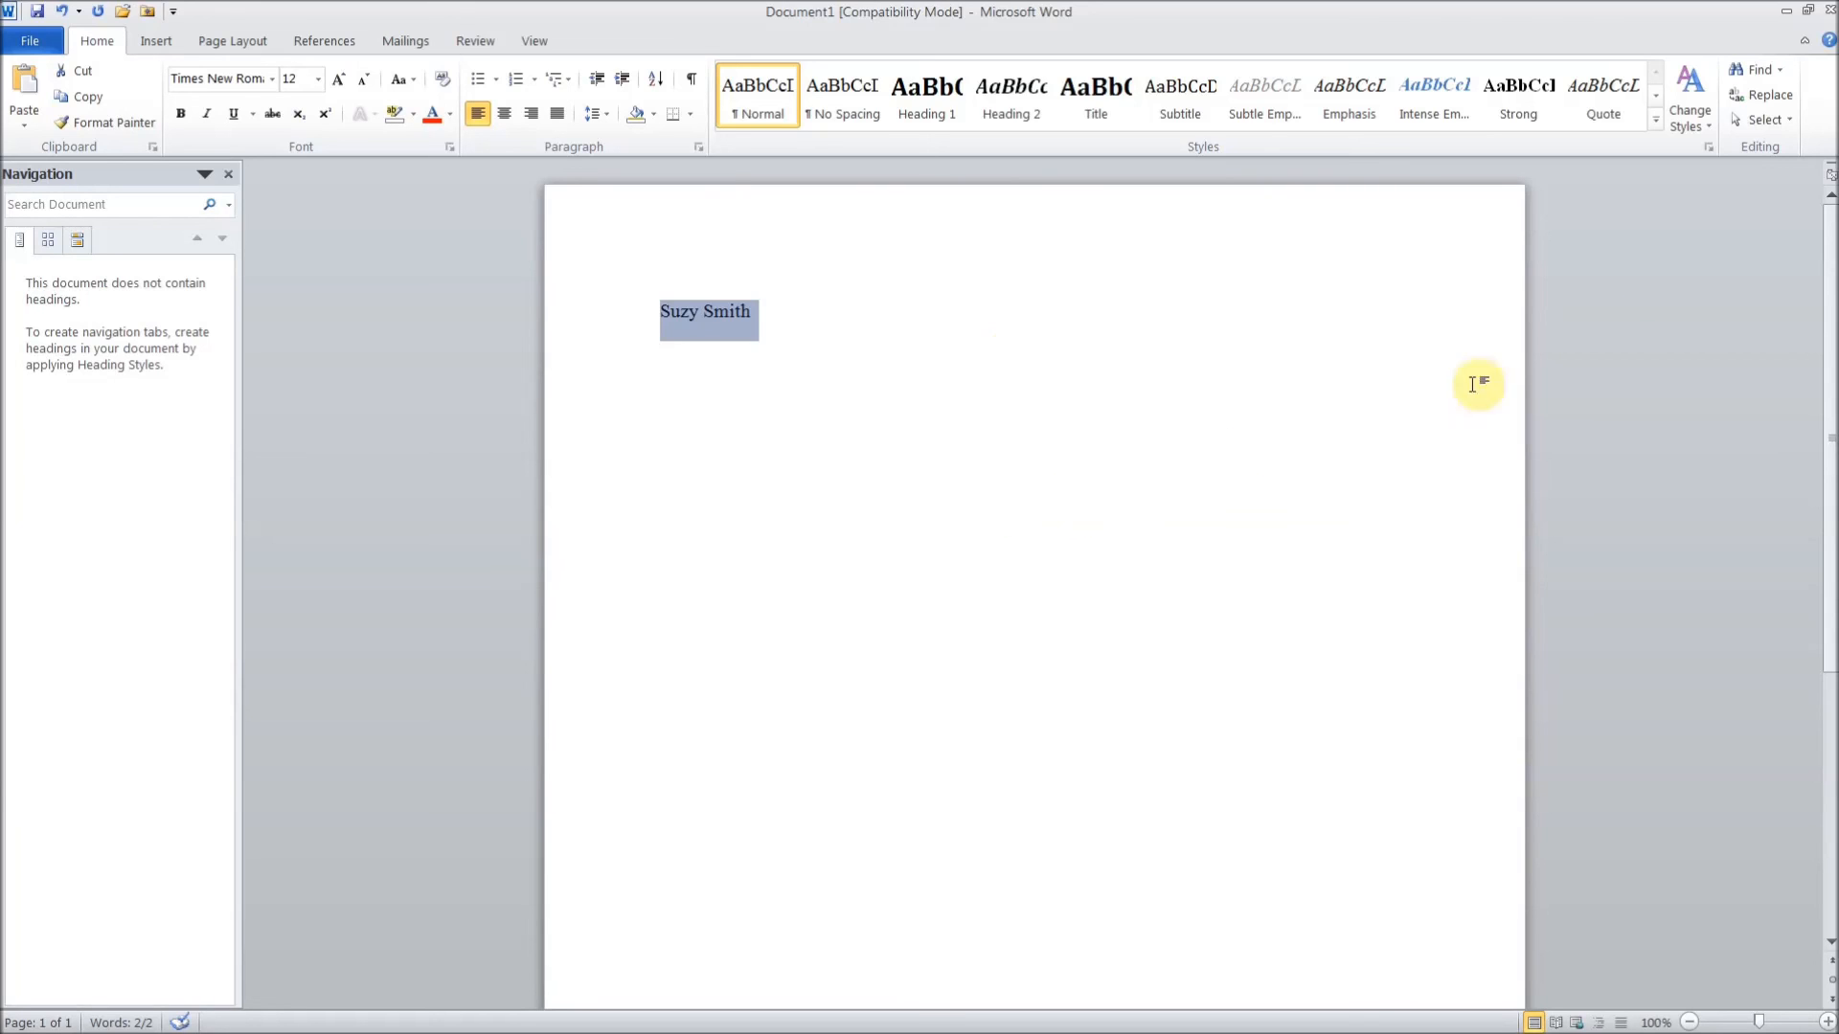
pyautogui.click(1784, 11)
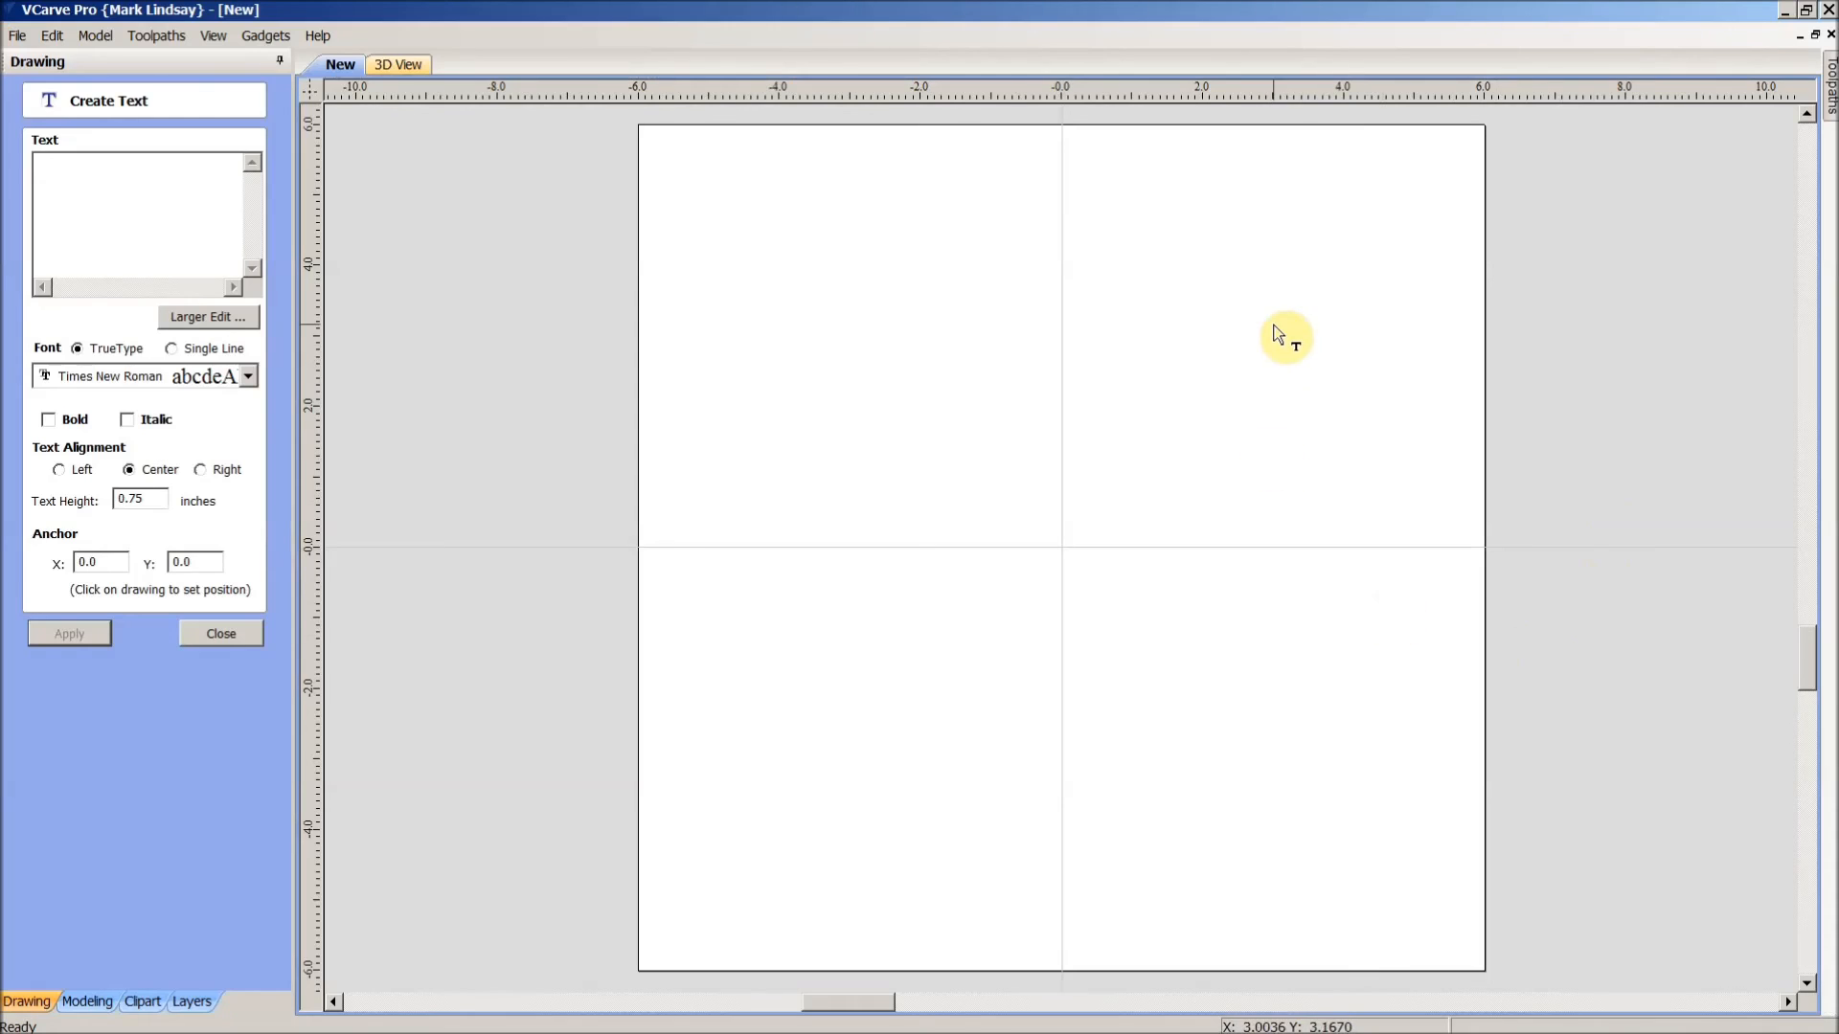
# - Enter the person's full name in the Create Text box, apply it, and close the form
pyautogui.click(116, 184)
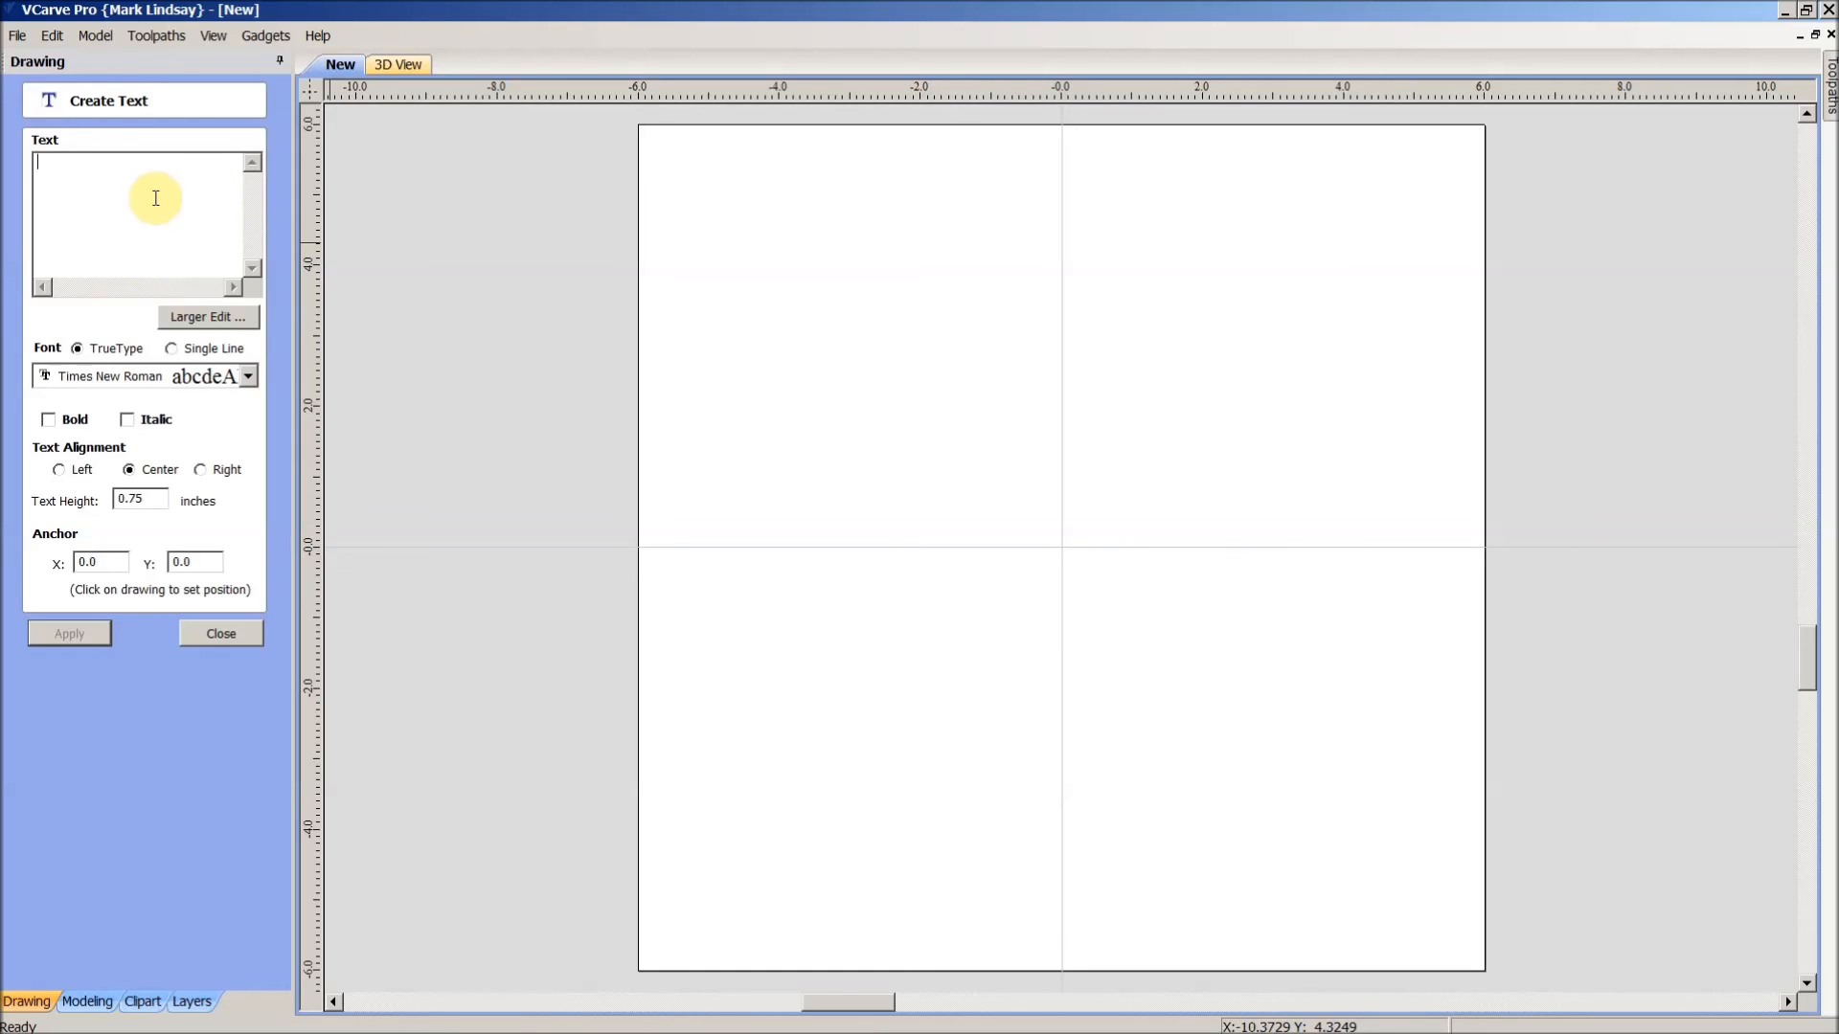
pyautogui.click(77, 637)
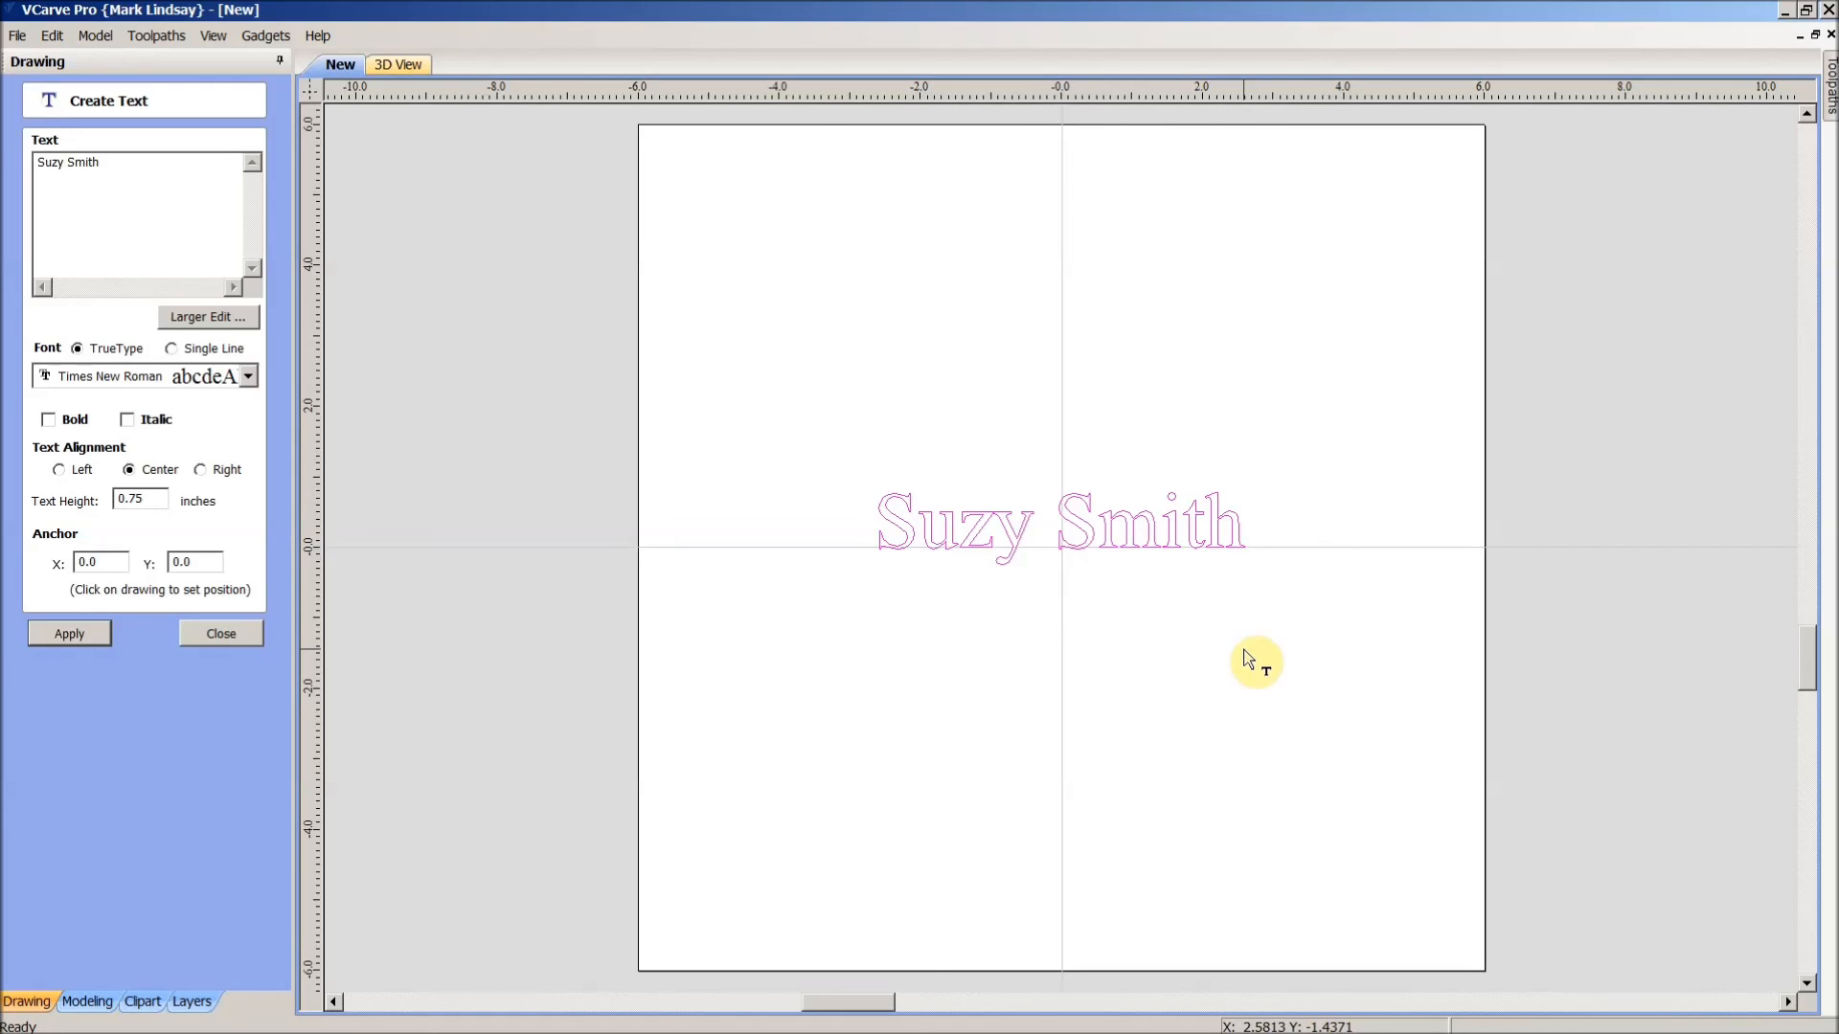
pyautogui.click(239, 632)
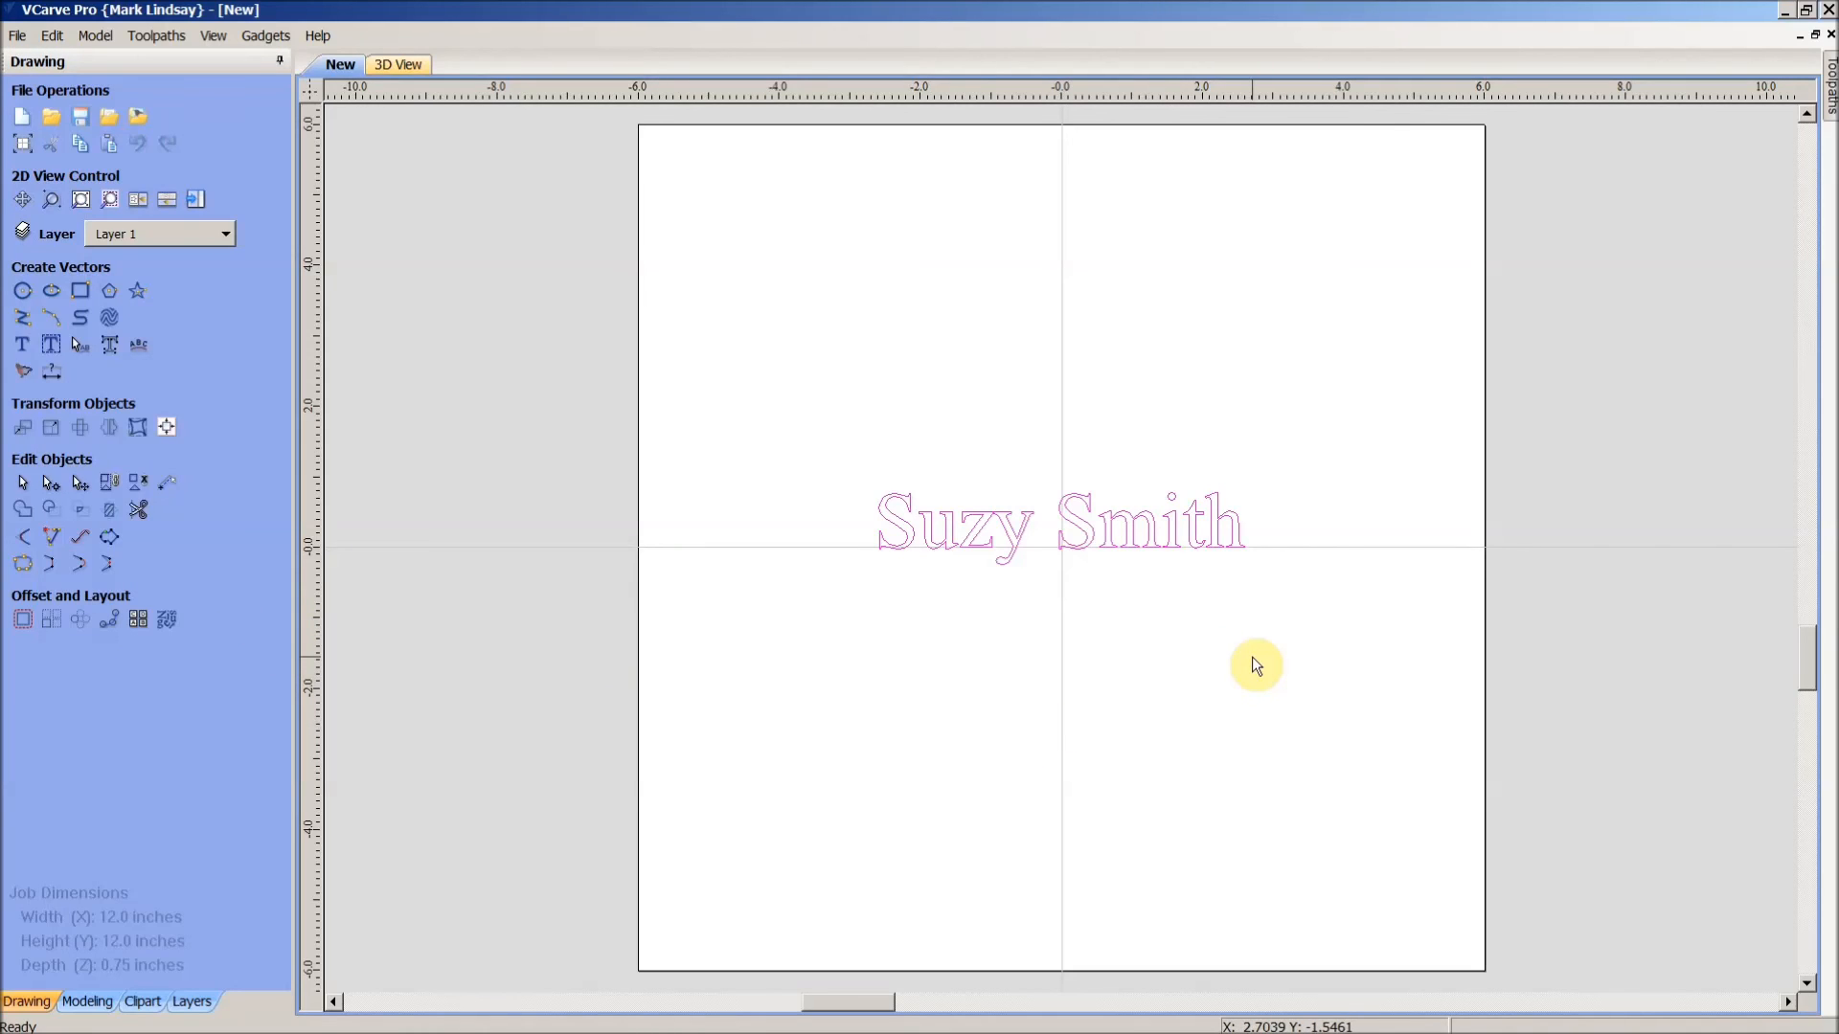